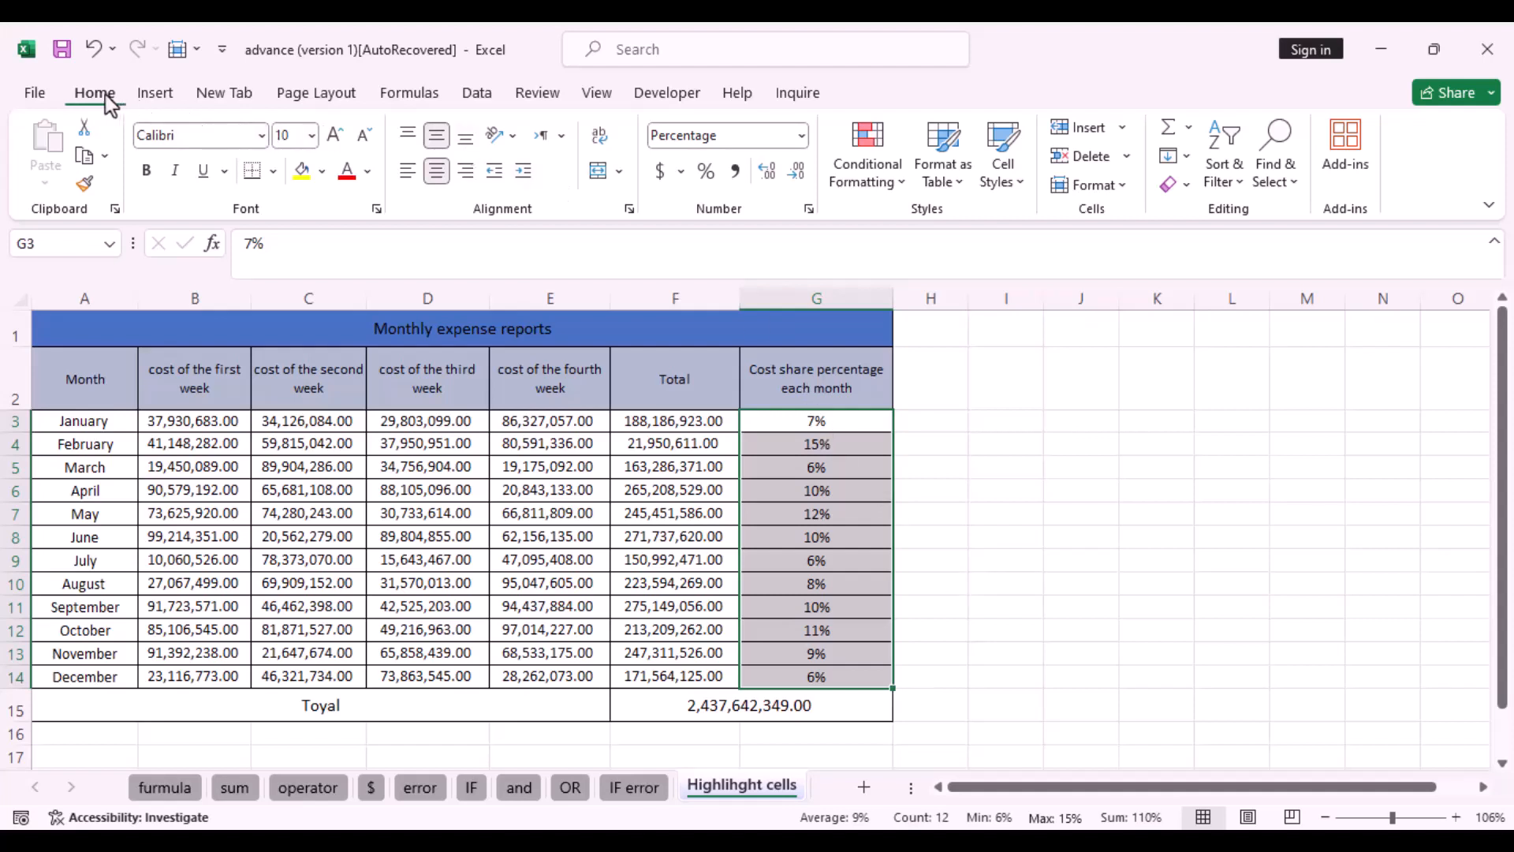
# Start a Greater Than highlight rule for the monthly cost share percentages in G3:G14 with a threshold of 10%.
pyautogui.click(903, 183)
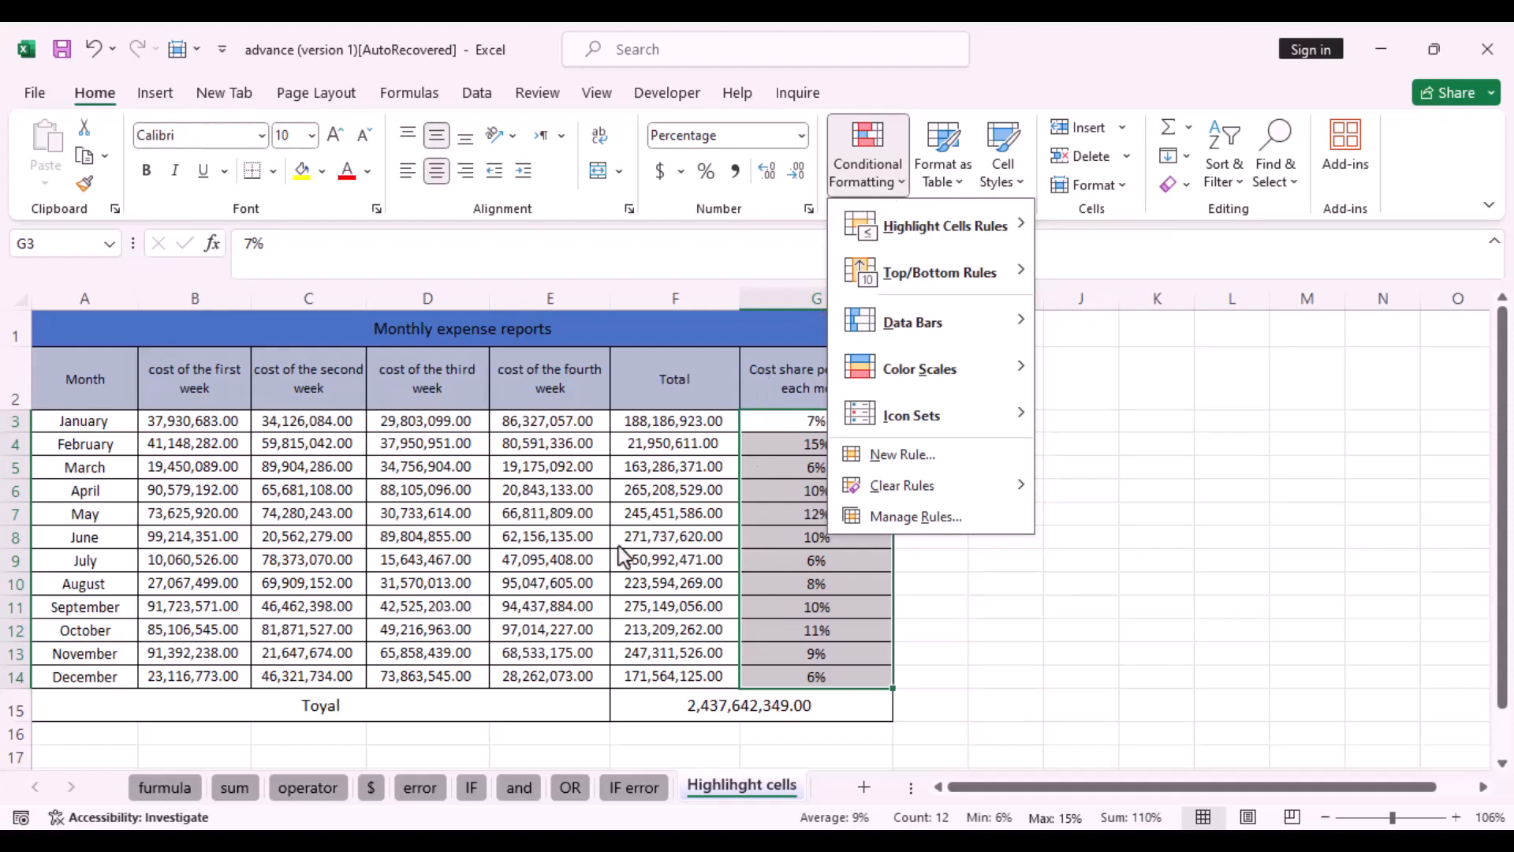
pyautogui.click(1012, 591)
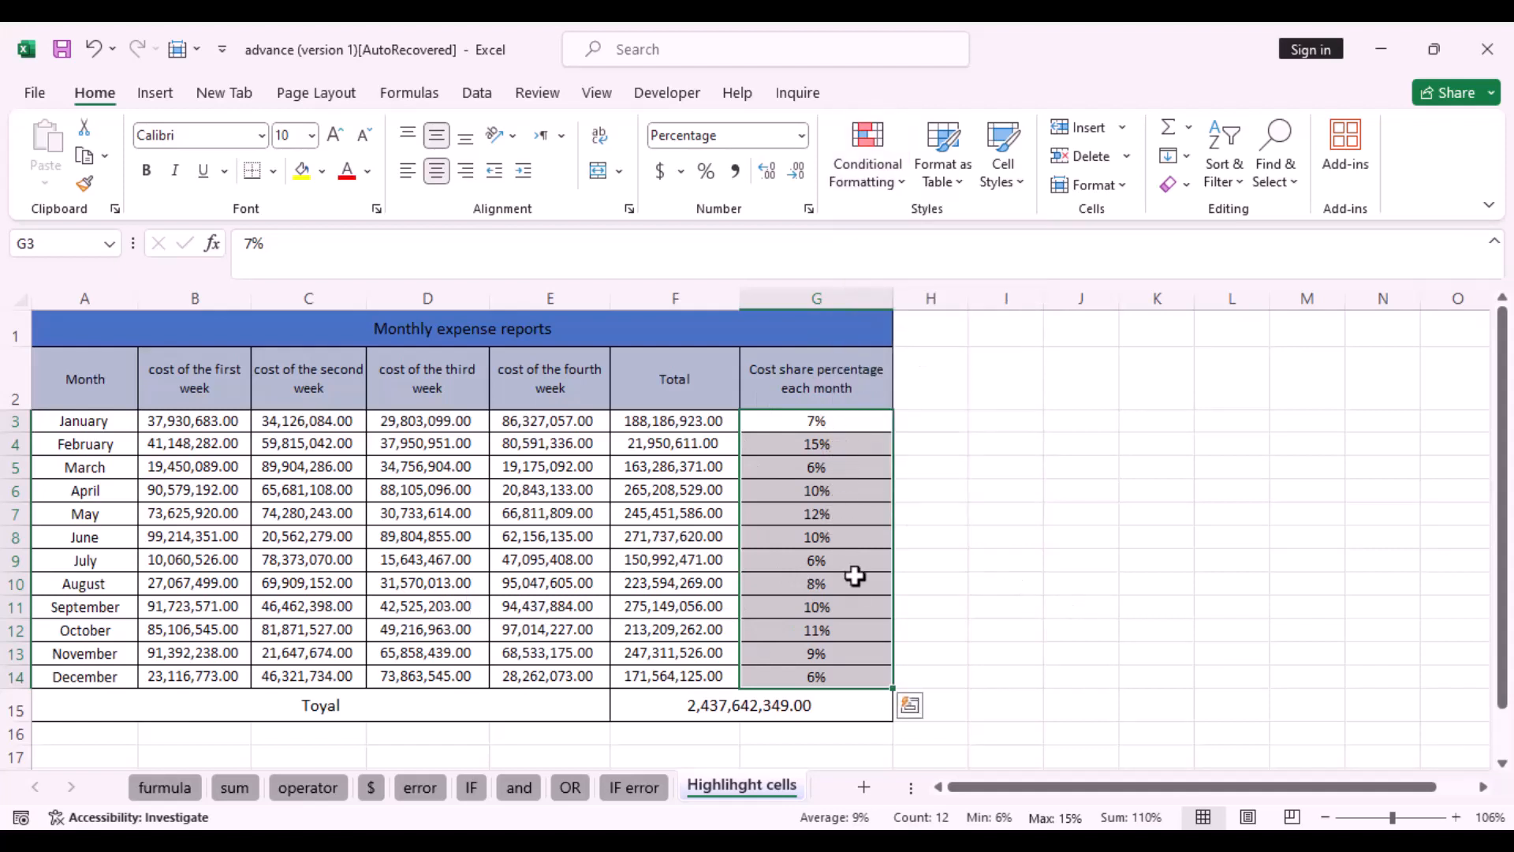
pyautogui.moveTo(852, 419); pyautogui.dragTo(859, 679)
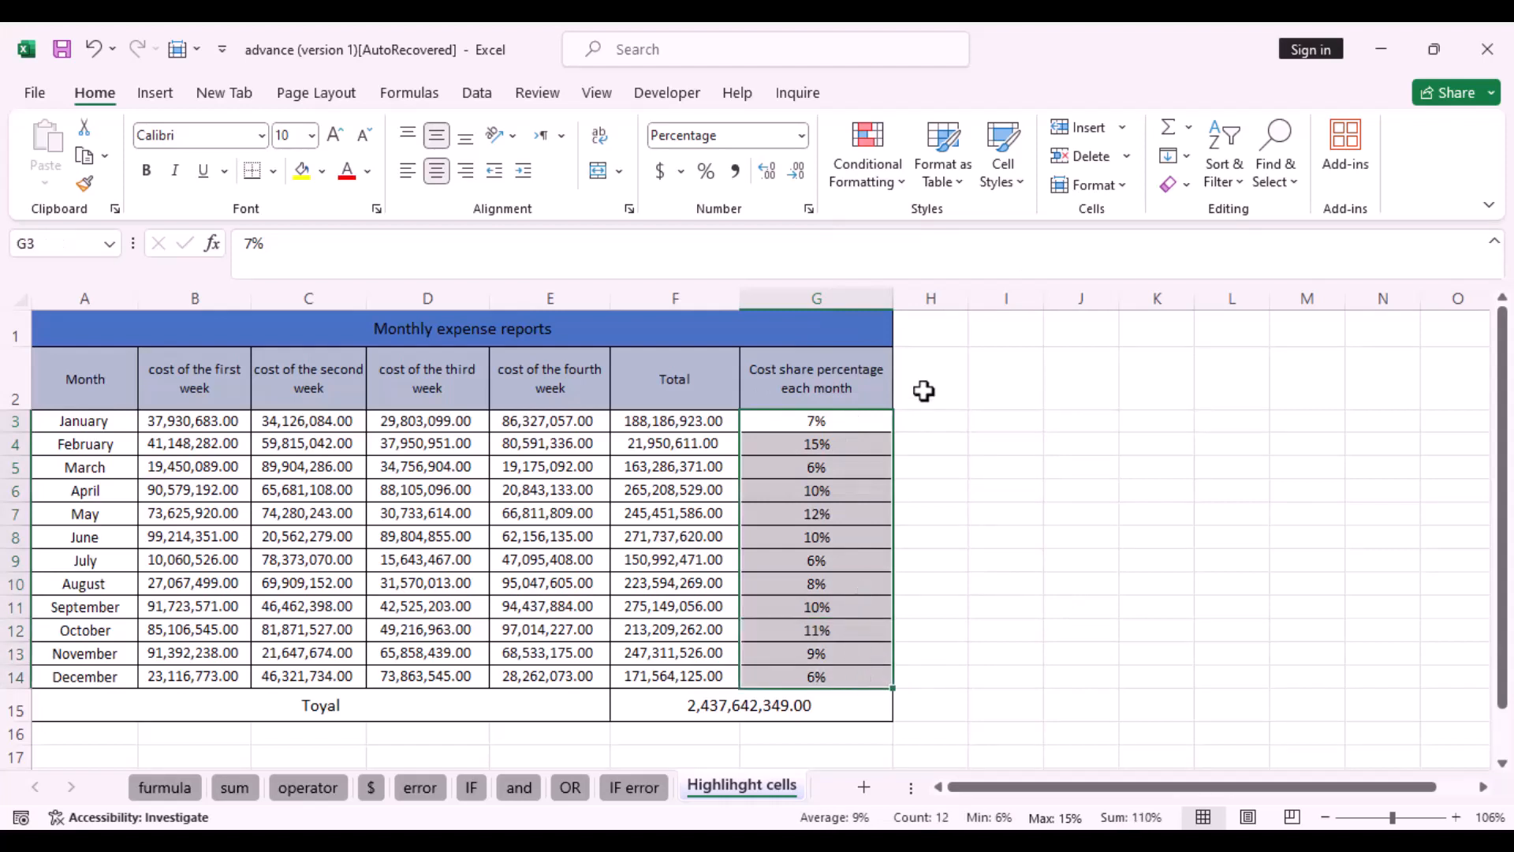
pyautogui.click(899, 188)
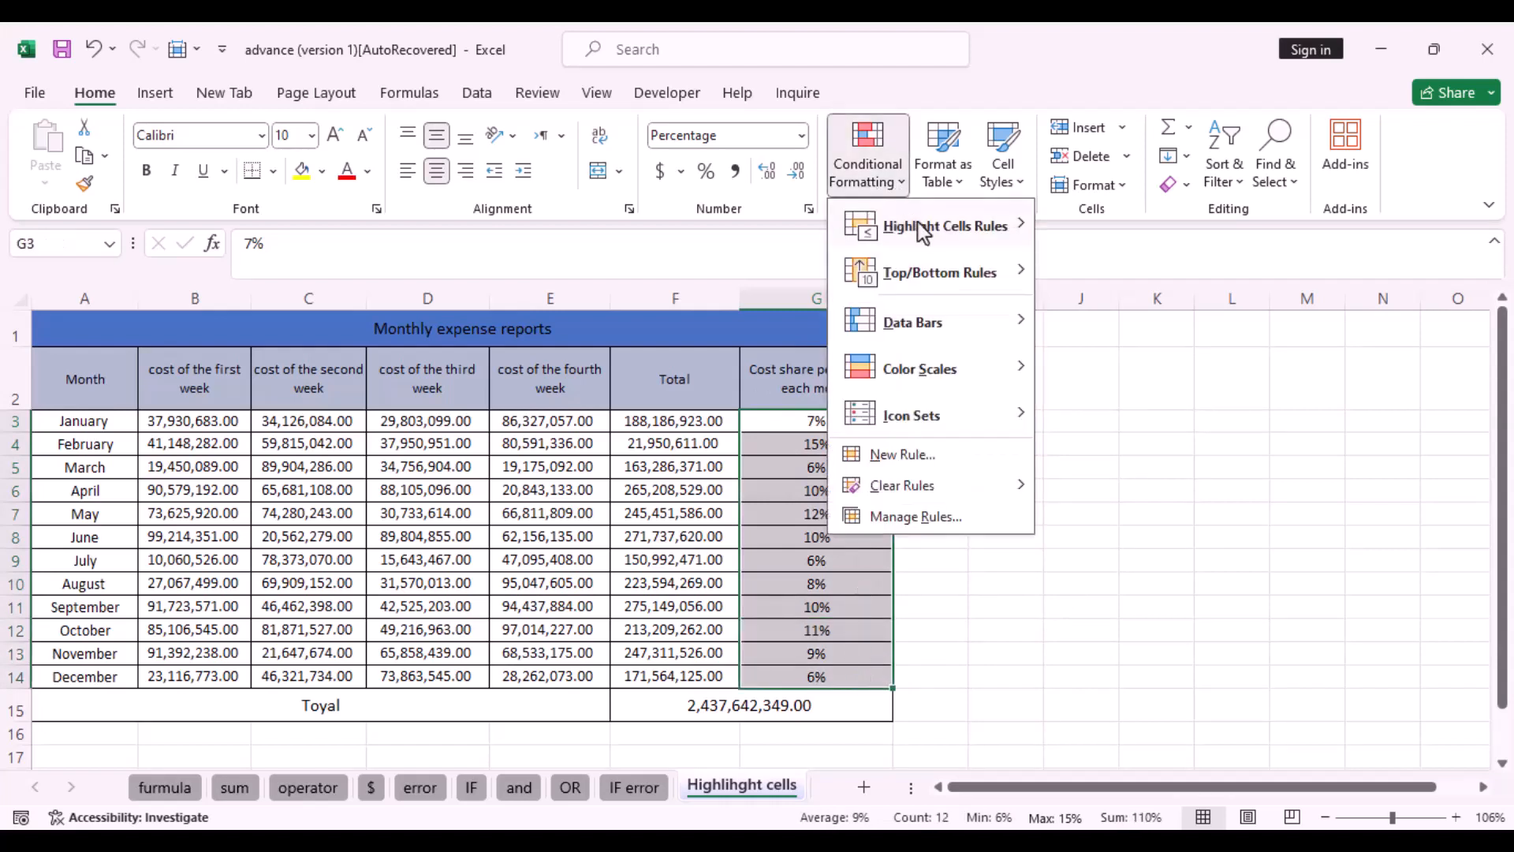
pyautogui.moveTo(937, 229)
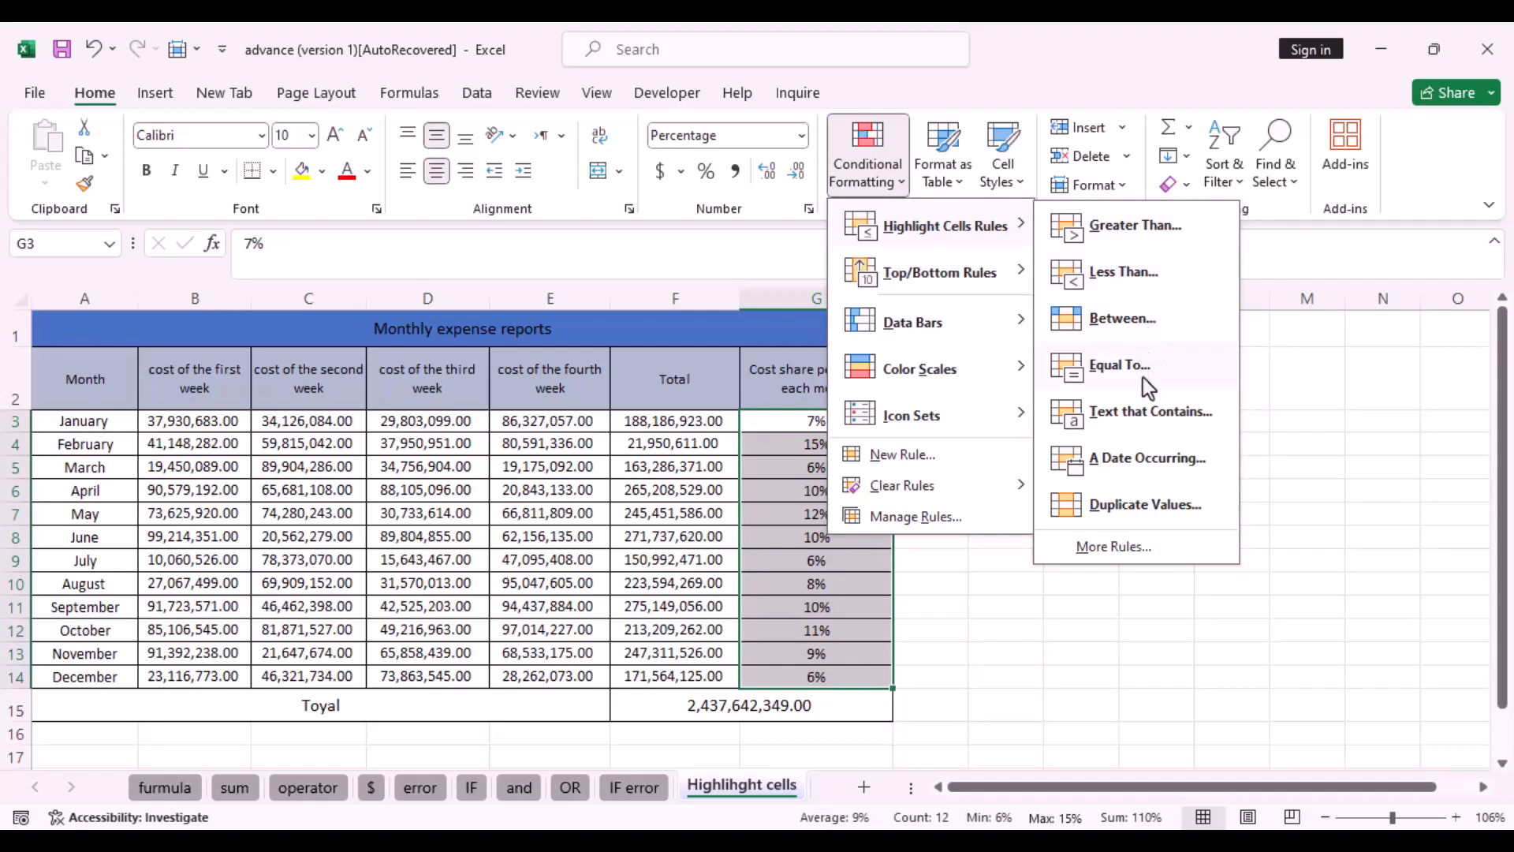
pyautogui.click(1138, 230)
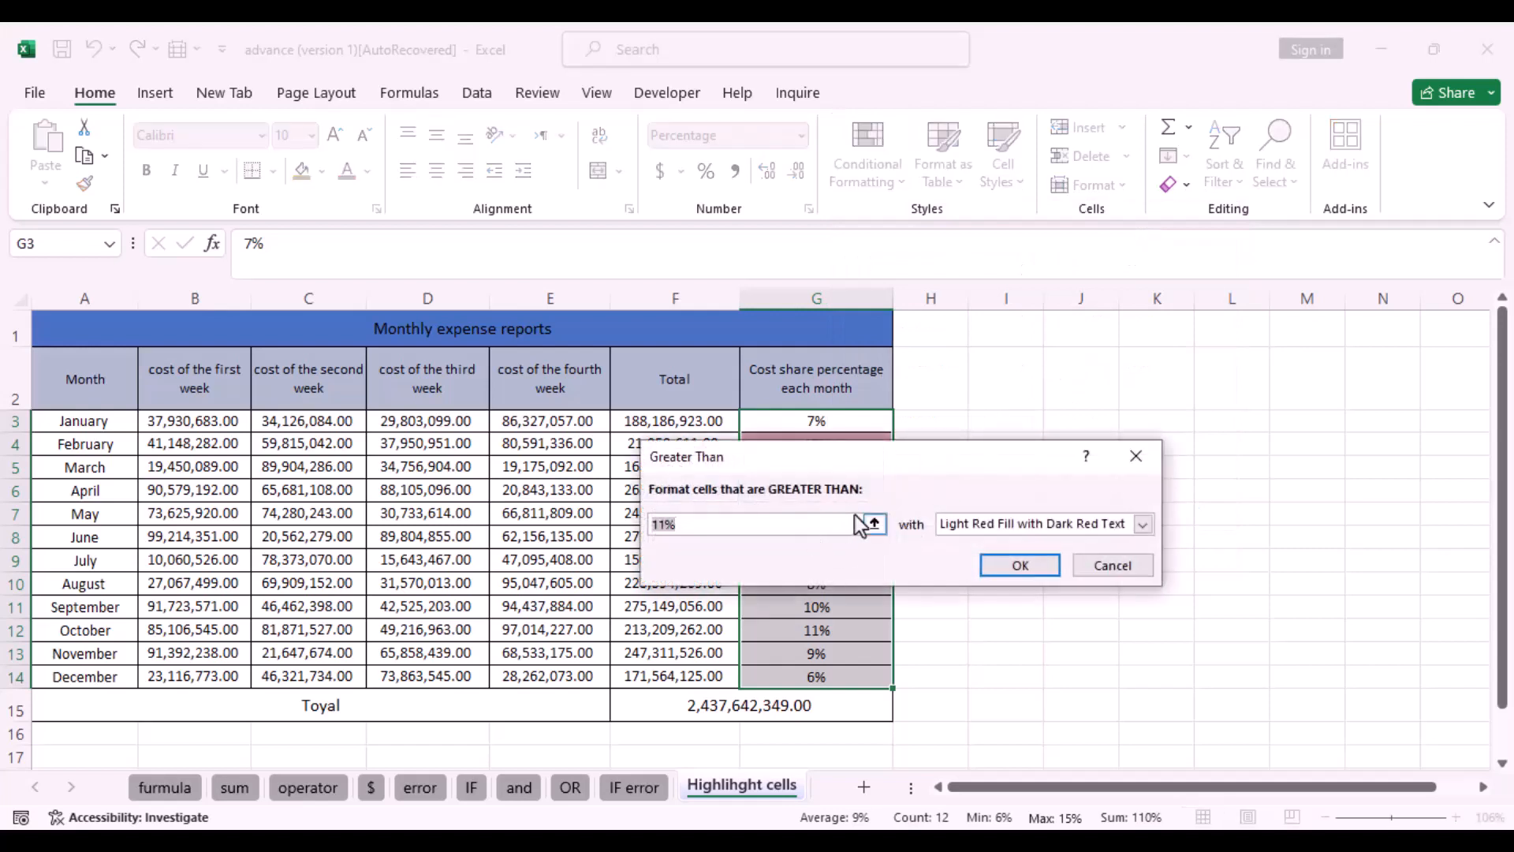
pyautogui.click(664, 525)
pyautogui.press('BackSpace')
pyautogui.write('0')
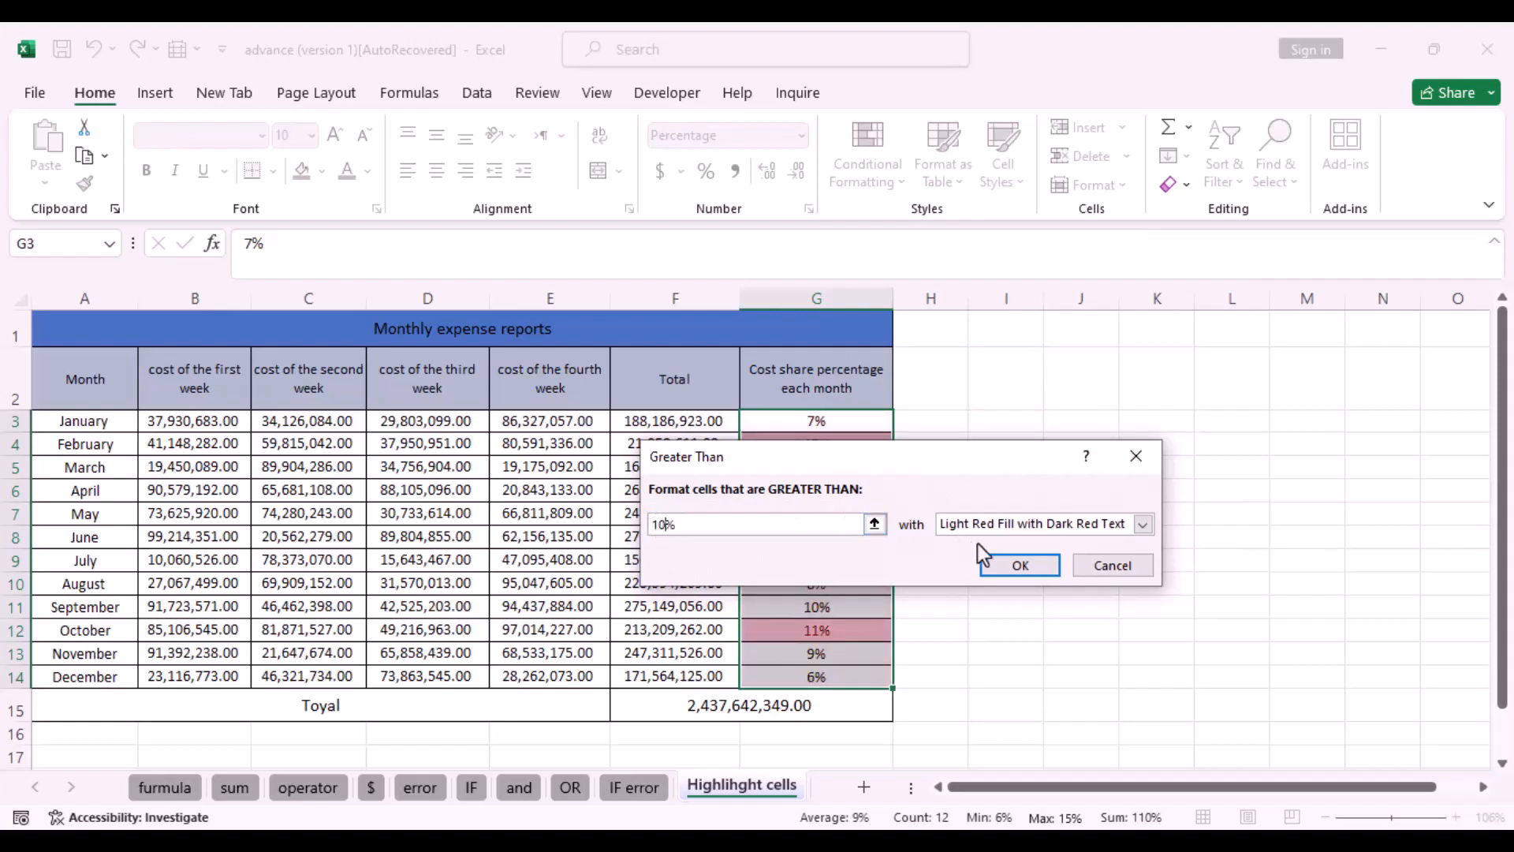
# Set the Greater Than rule's format to Green Fill with Dark Green Text and apply it.
pyautogui.click(1141, 527)
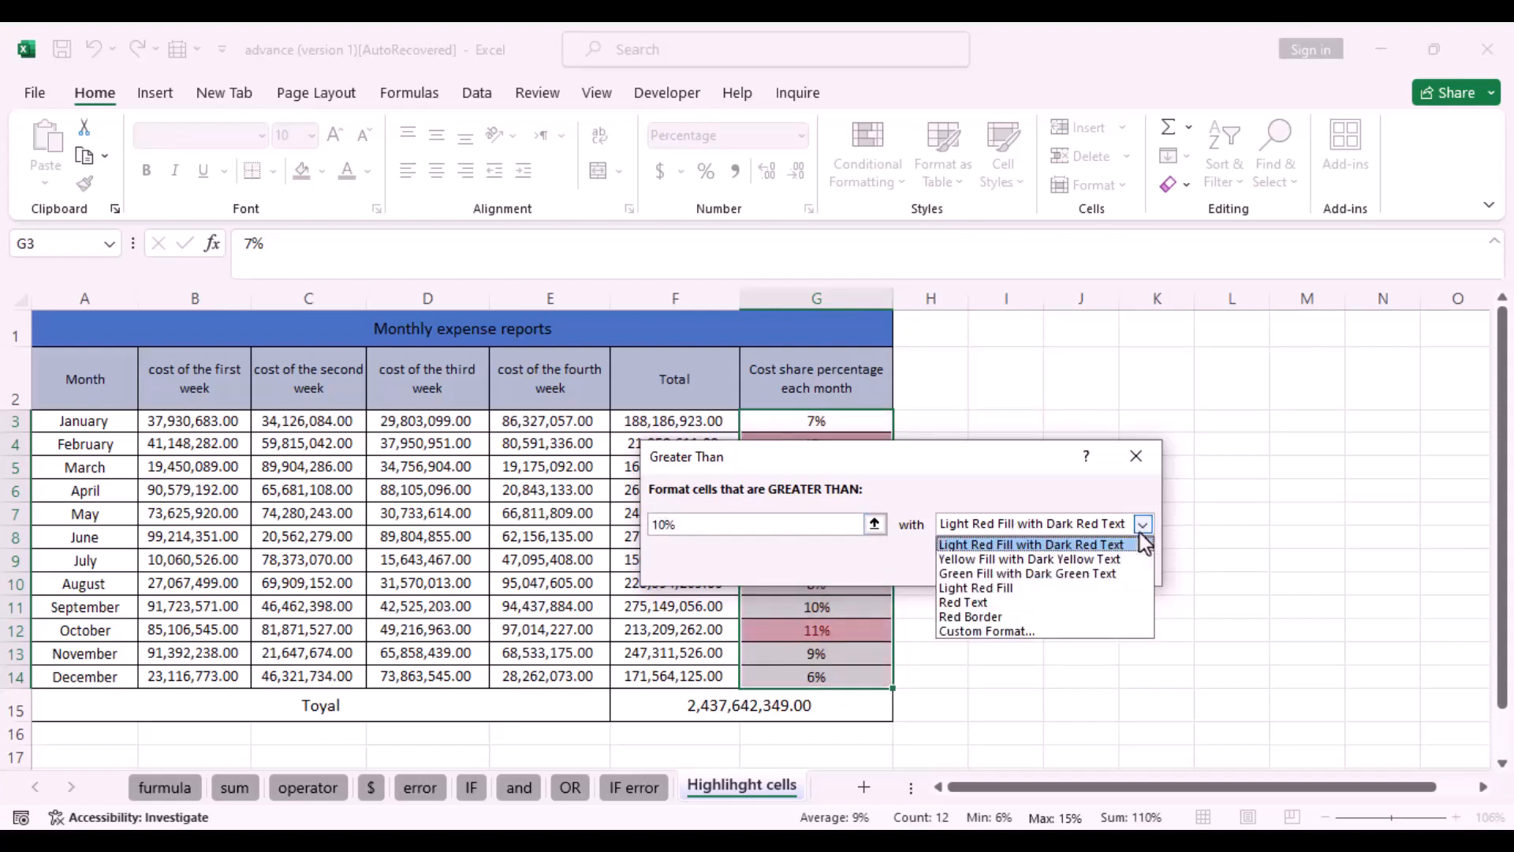
pyautogui.click(954, 576)
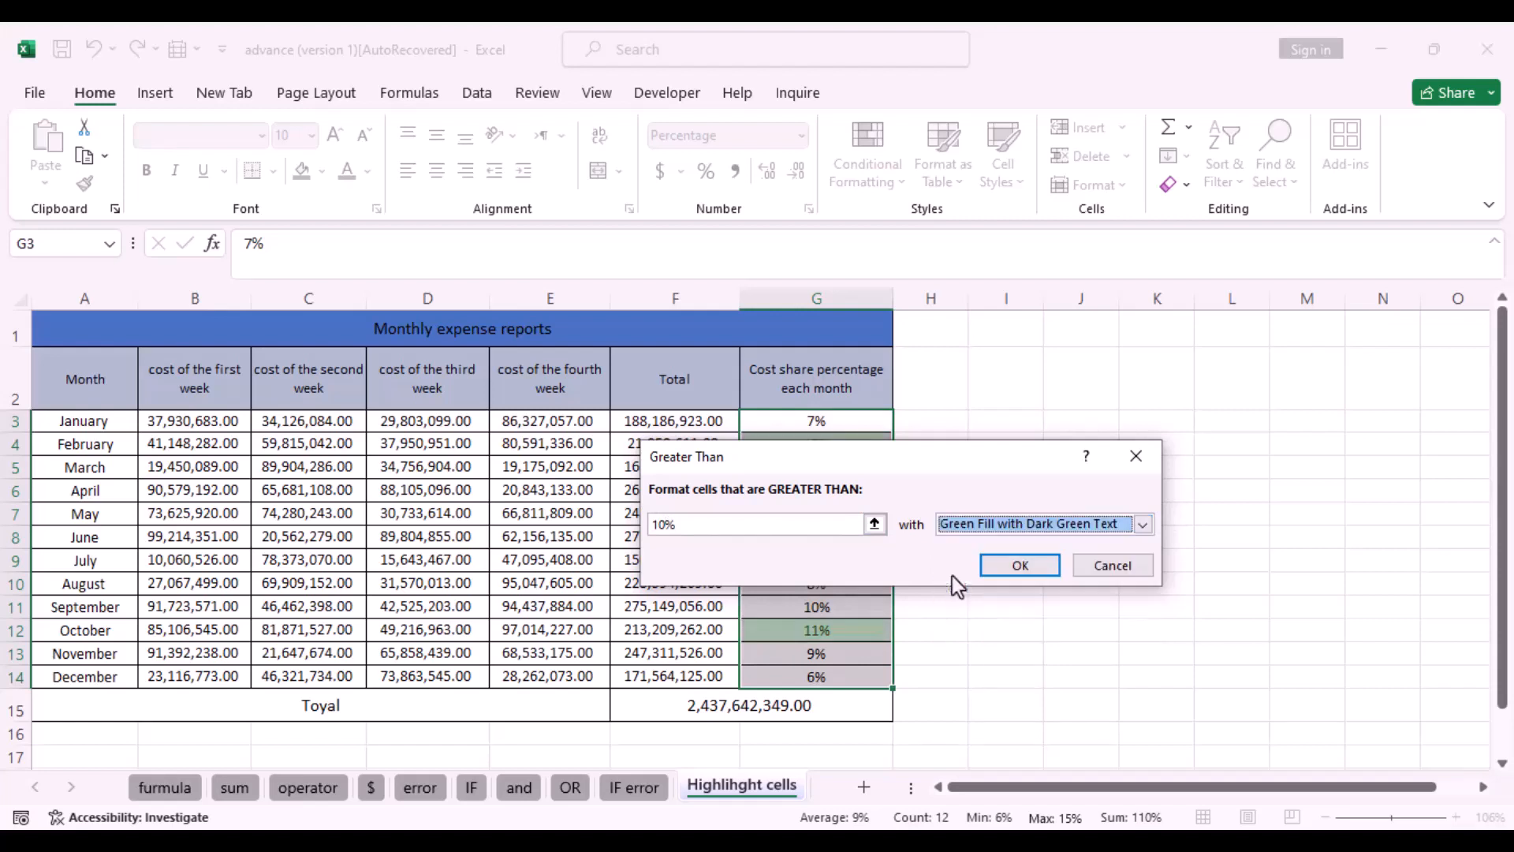
pyautogui.click(1020, 567)
pyautogui.click(1015, 563)
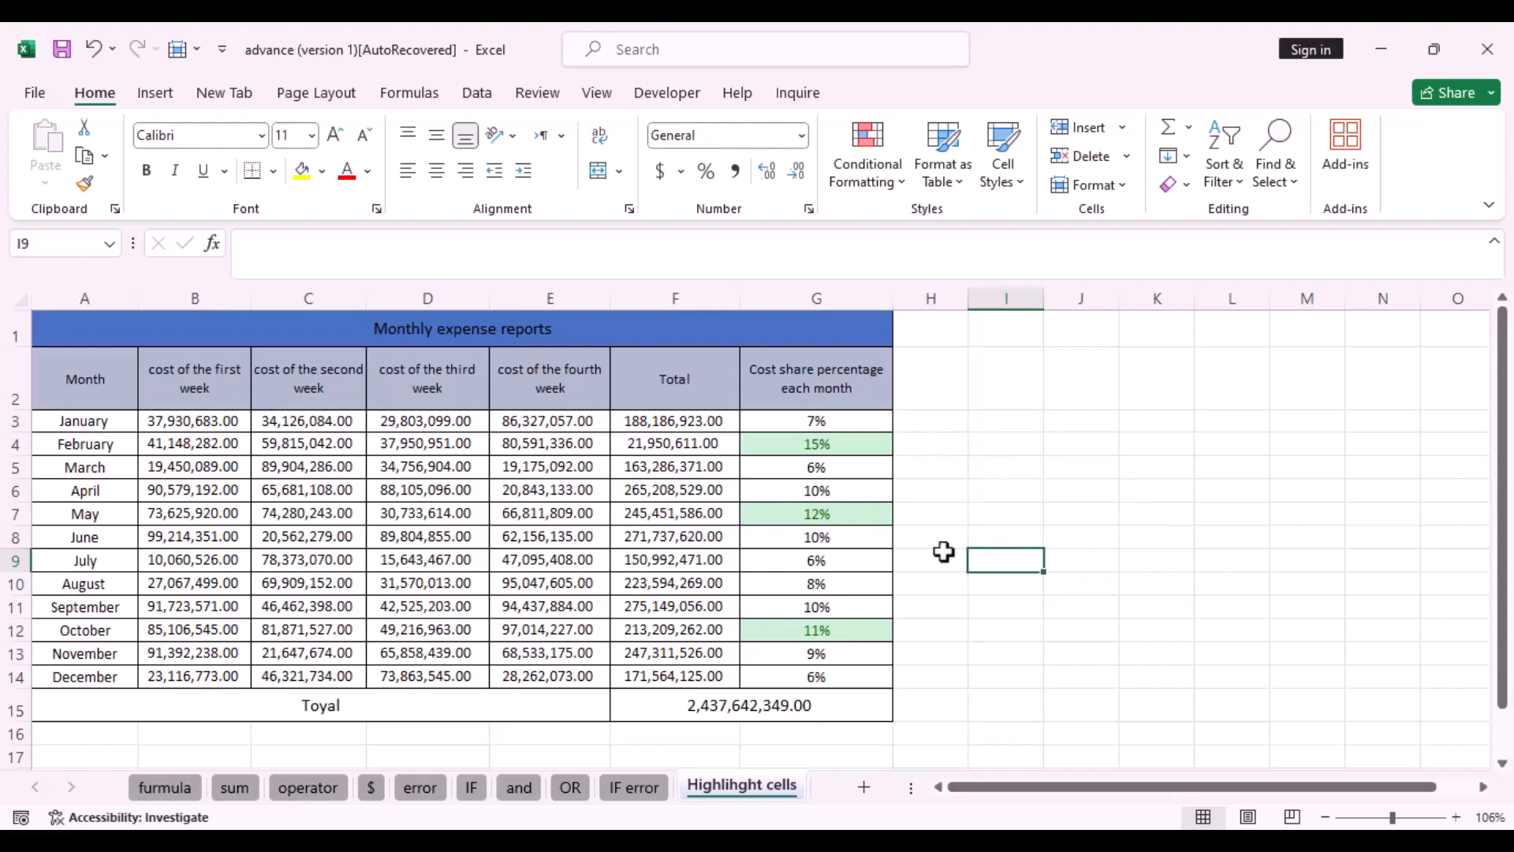
# Highlight the cost share percentages in G3:G14 that are less than 8% with Light Red Fill with Dark Red Text.
pyautogui.moveTo(789, 423); pyautogui.dragTo(796, 679)
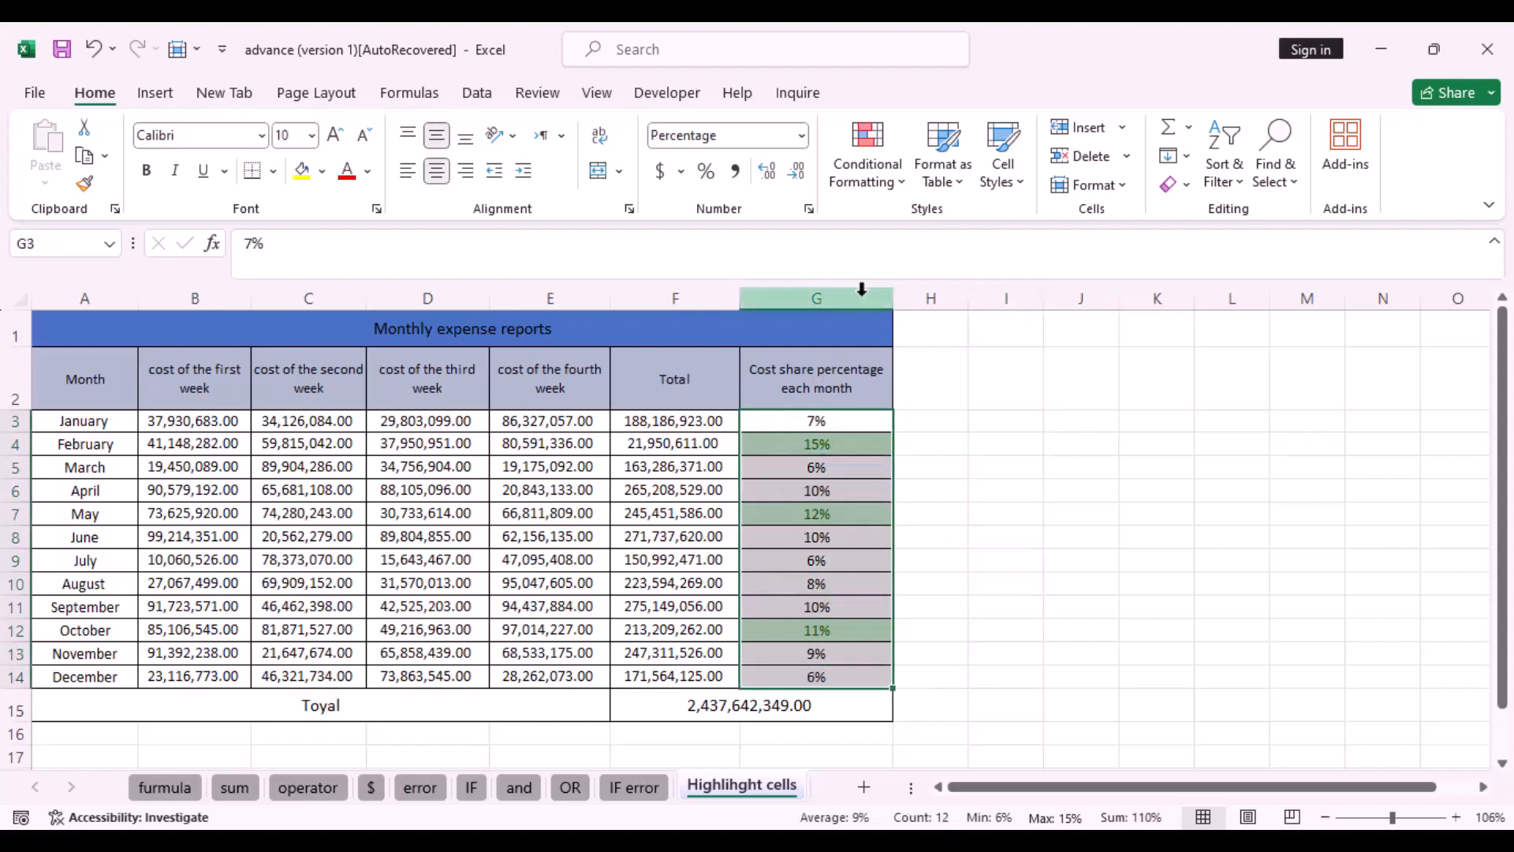
pyautogui.click(903, 184)
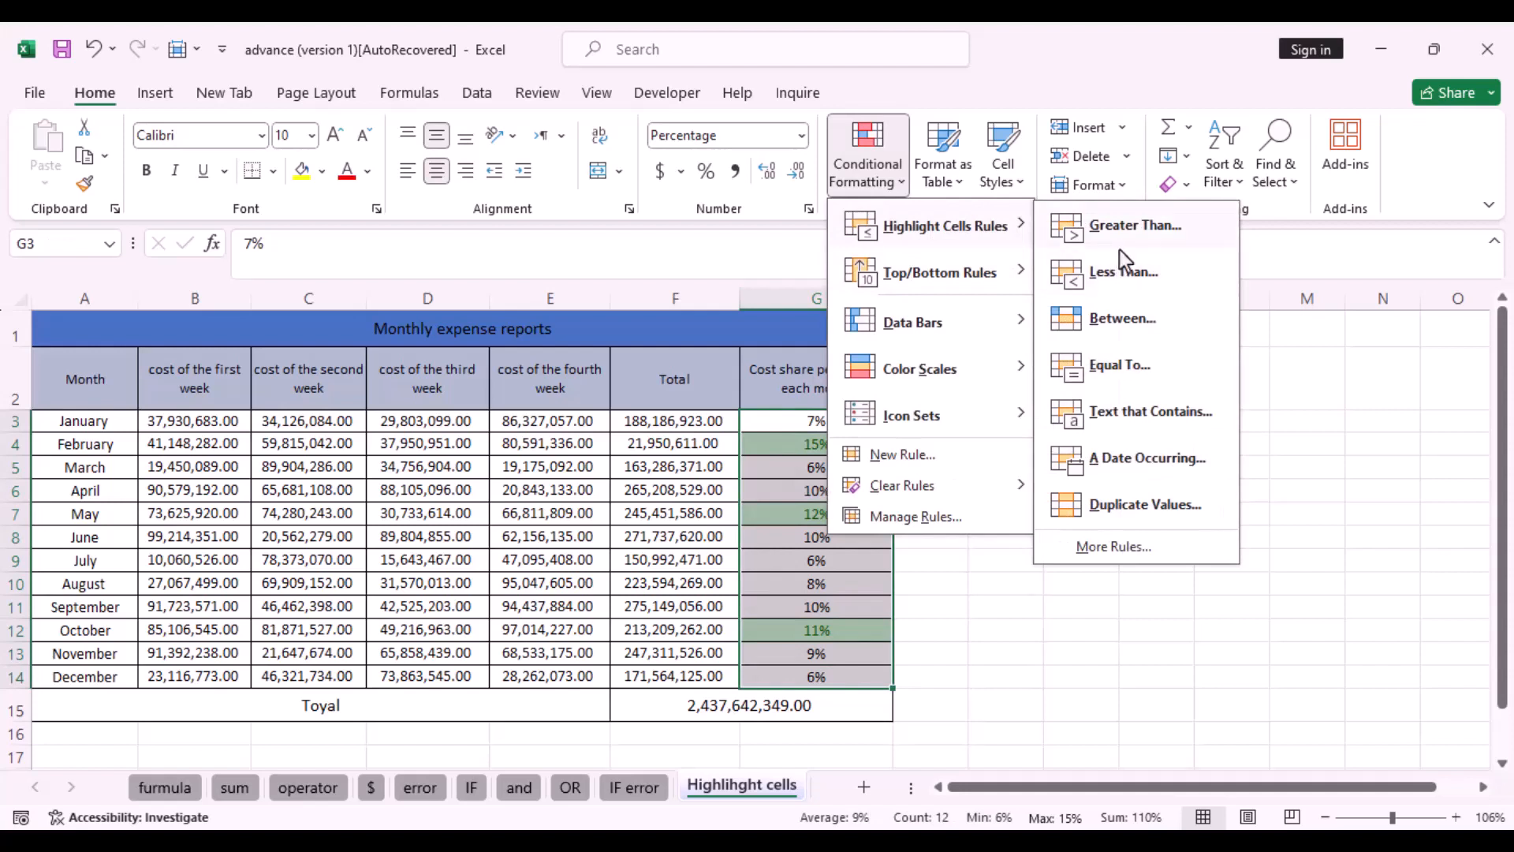
pyautogui.click(1123, 273)
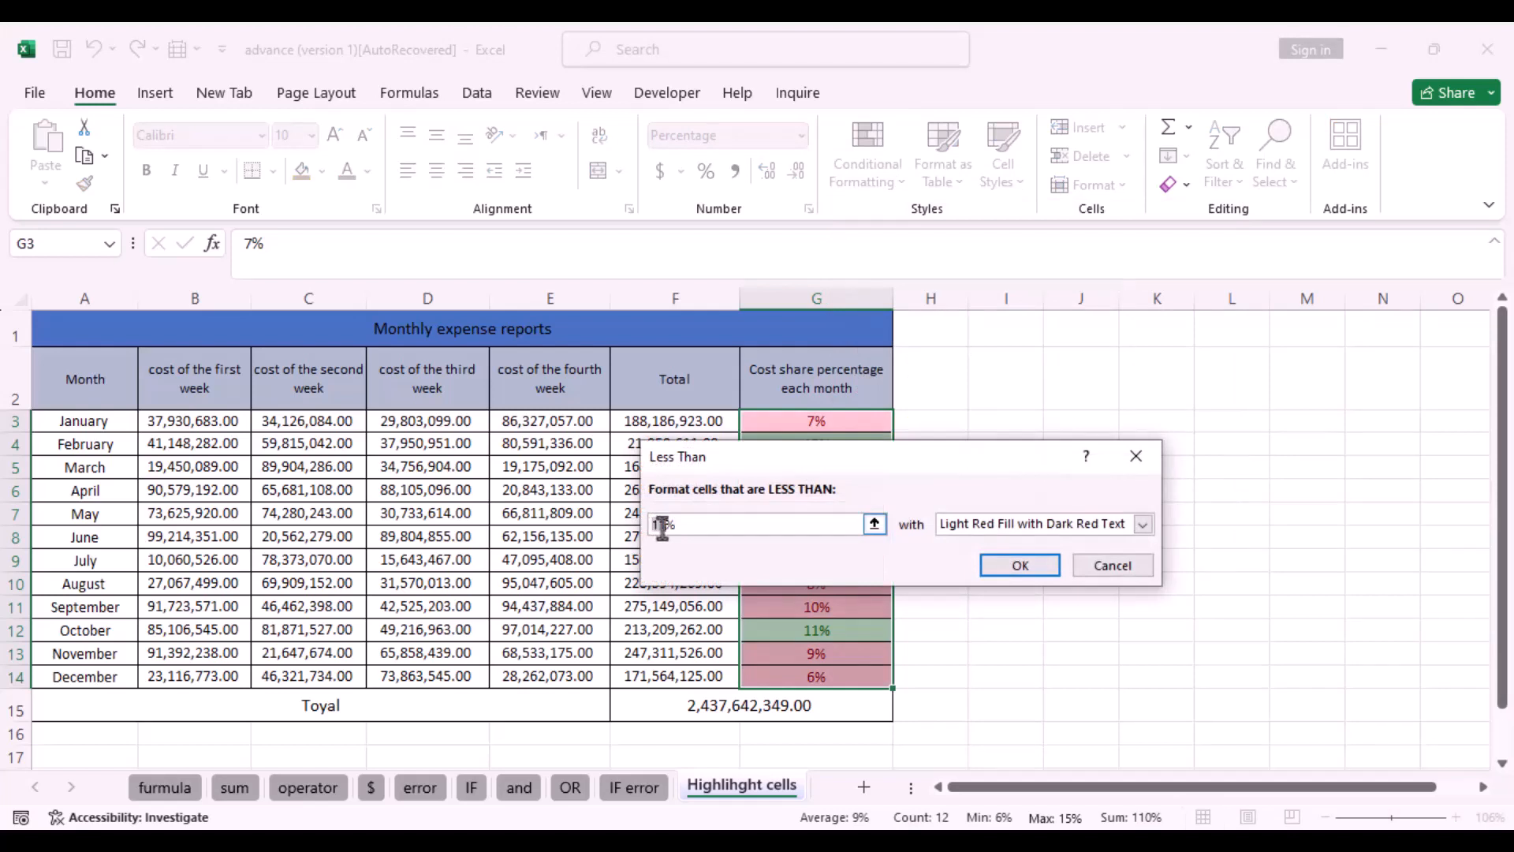
pyautogui.write('8%')
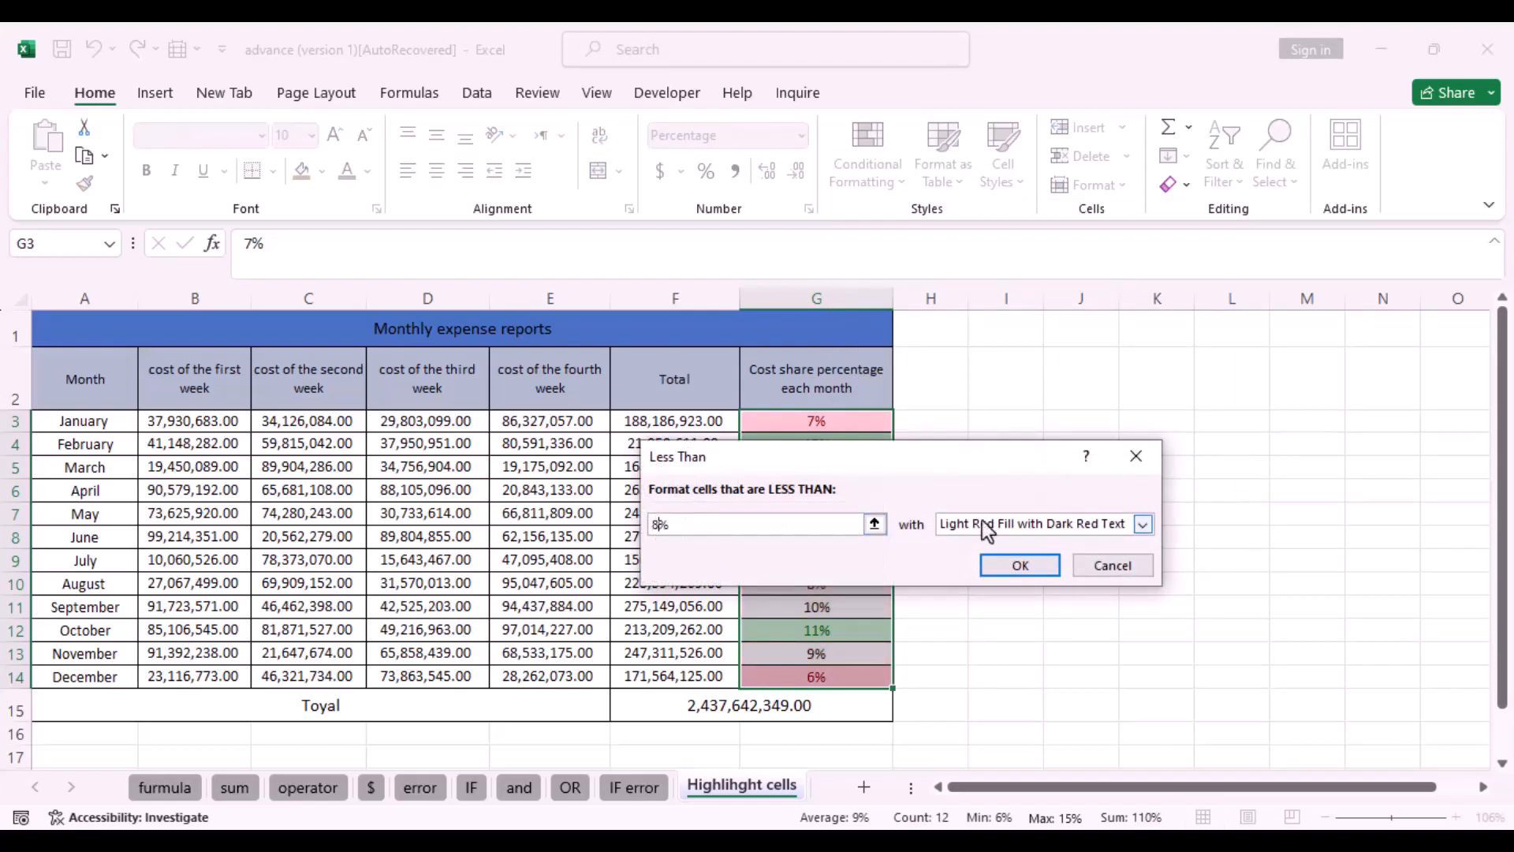
pyautogui.click(1143, 523)
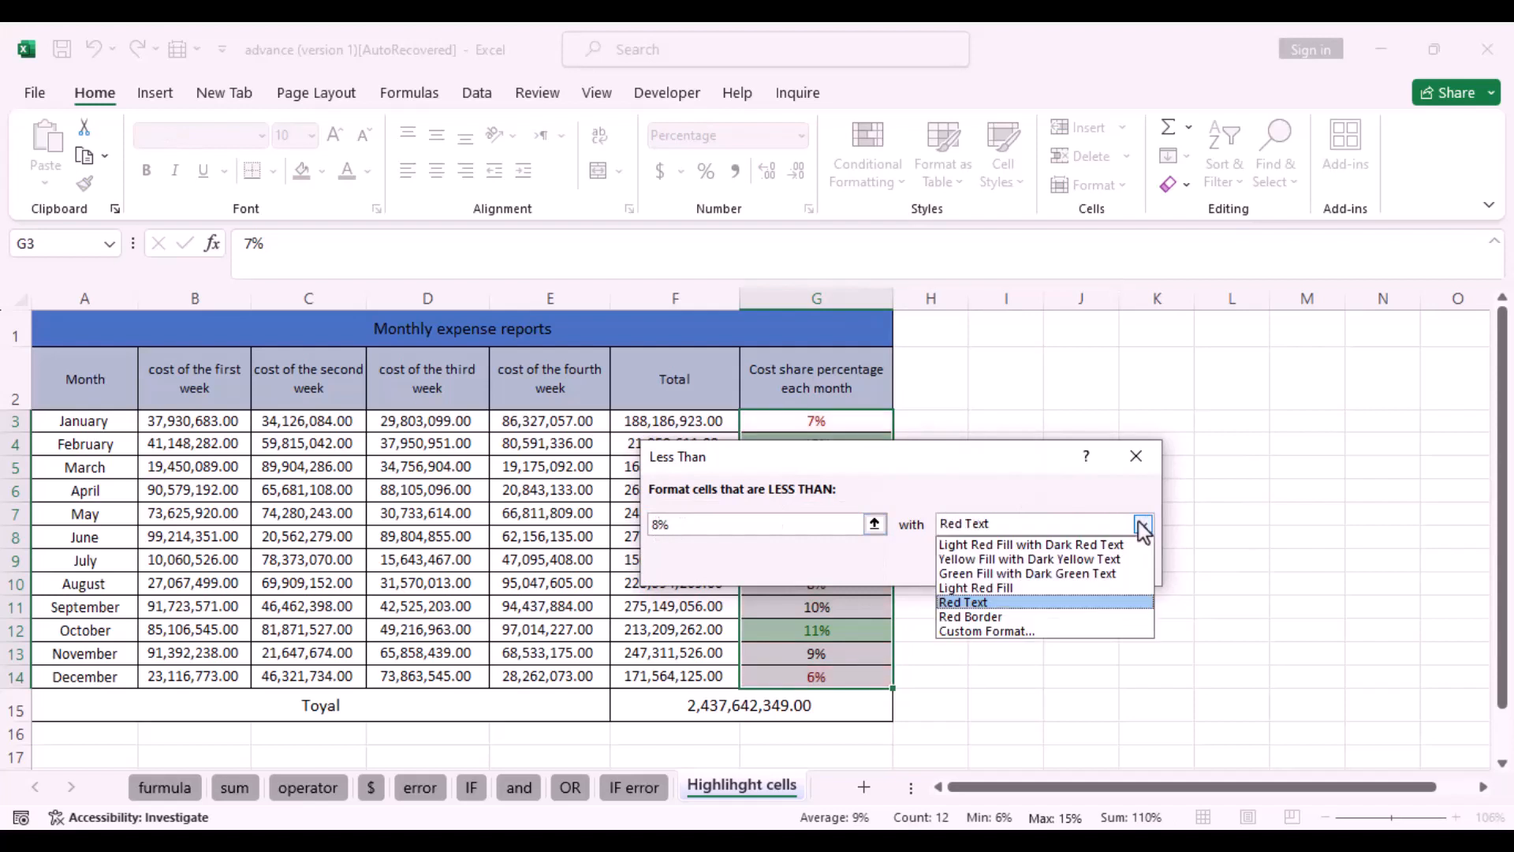
pyautogui.click(990, 546)
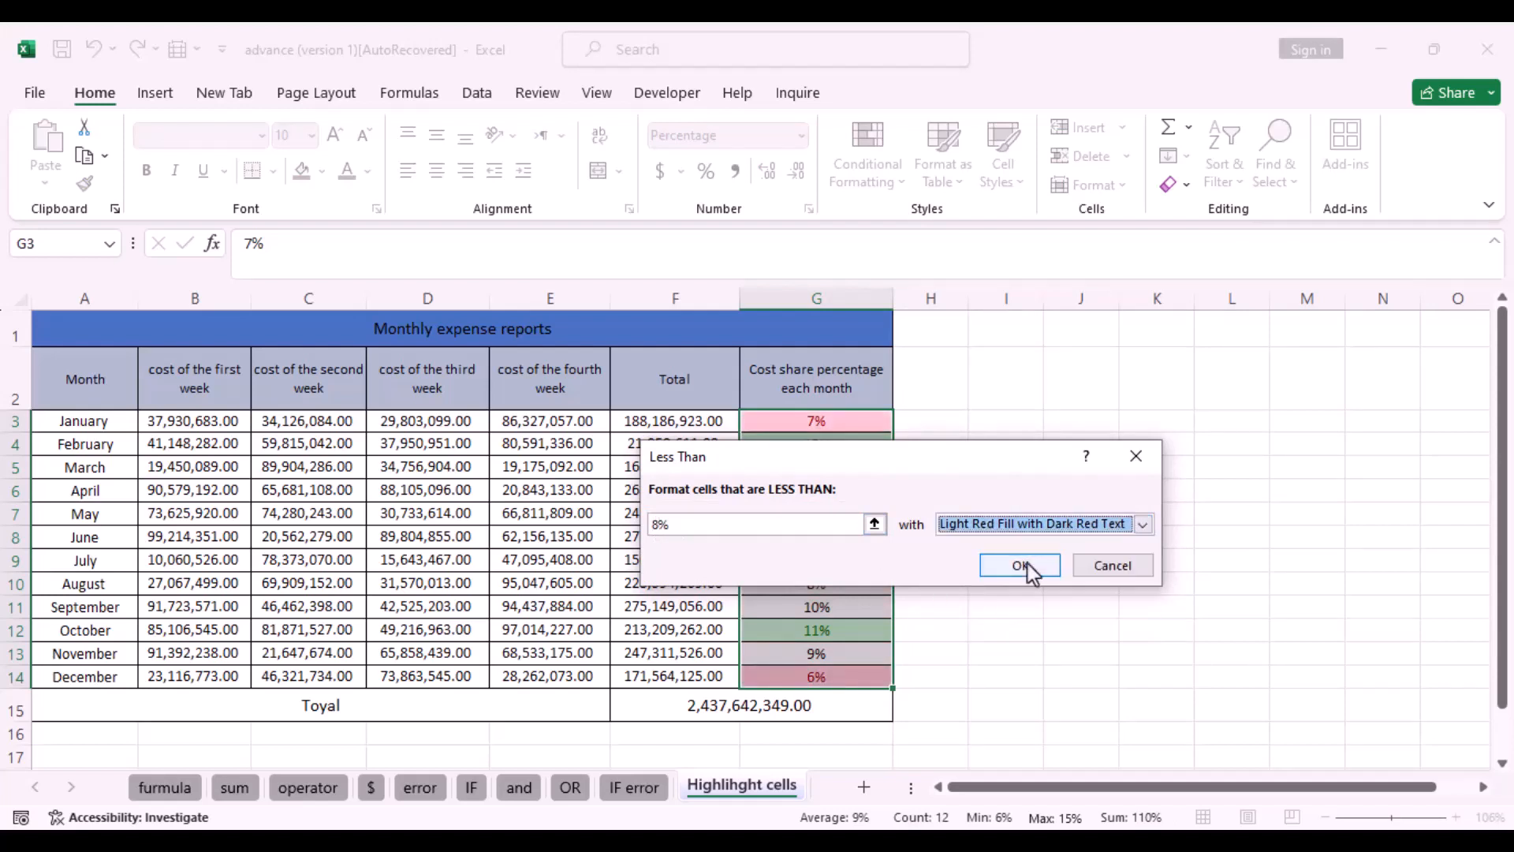
pyautogui.click(1025, 566)
pyautogui.click(1012, 544)
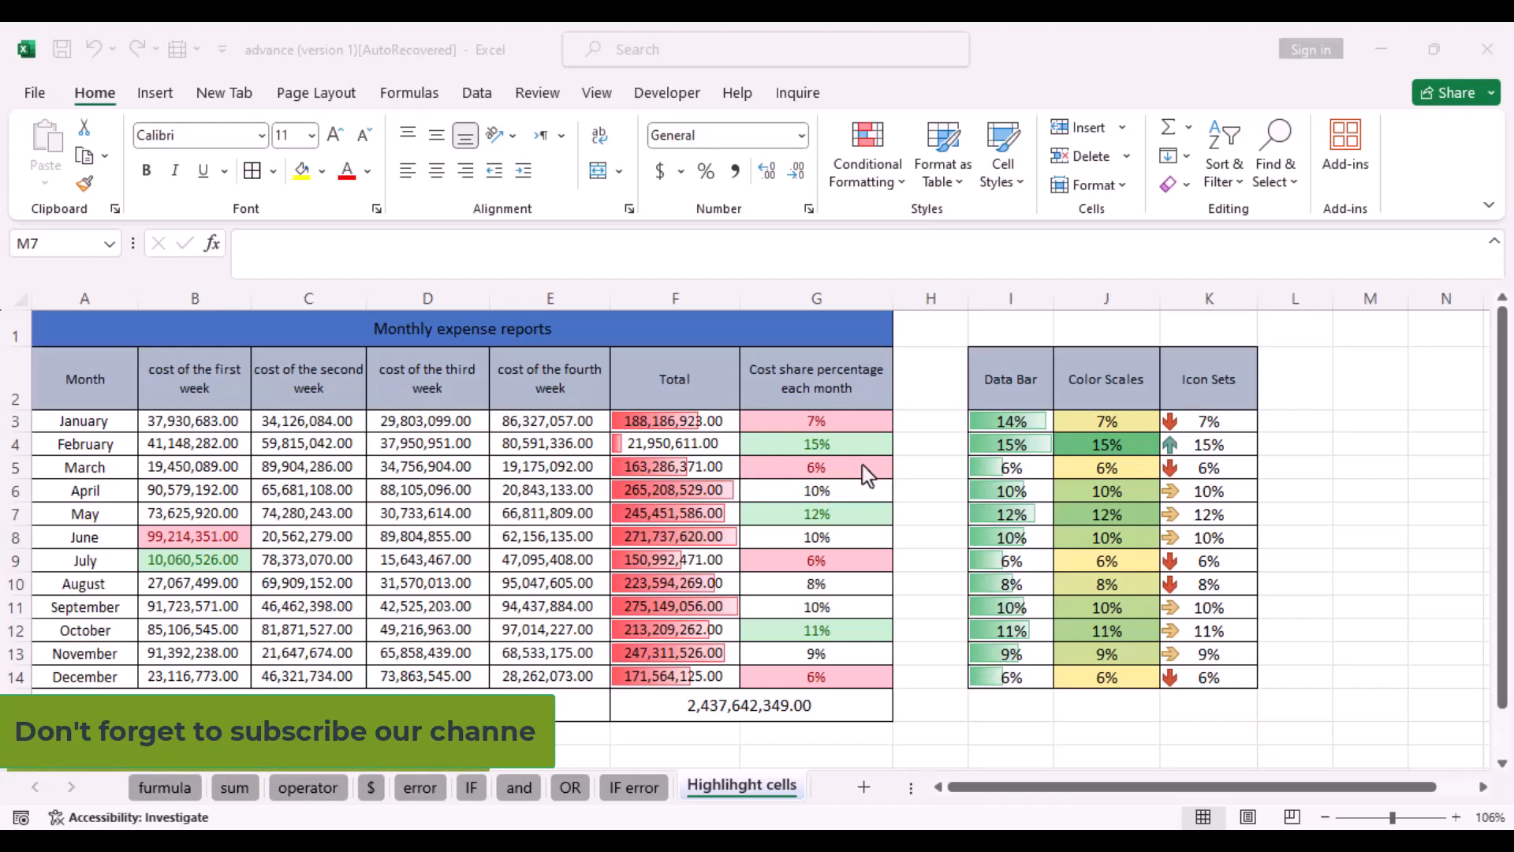
# Replace the first Data Bar value in cell I3 with 9%.
pyautogui.click(1019, 424)
pyautogui.click(1020, 424)
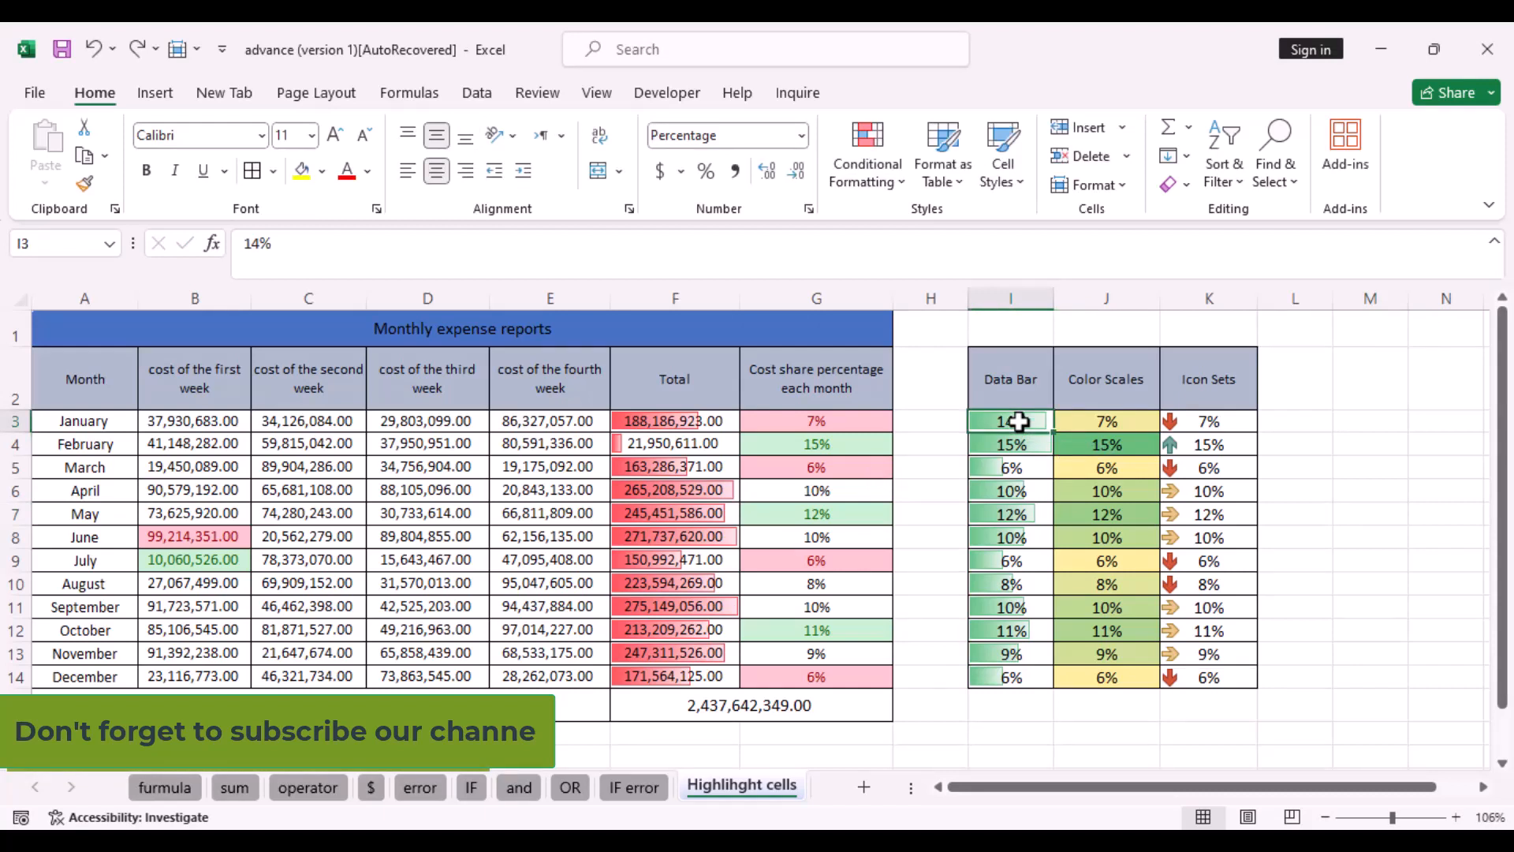
pyautogui.press('Delete')
pyautogui.click(1403, 440)
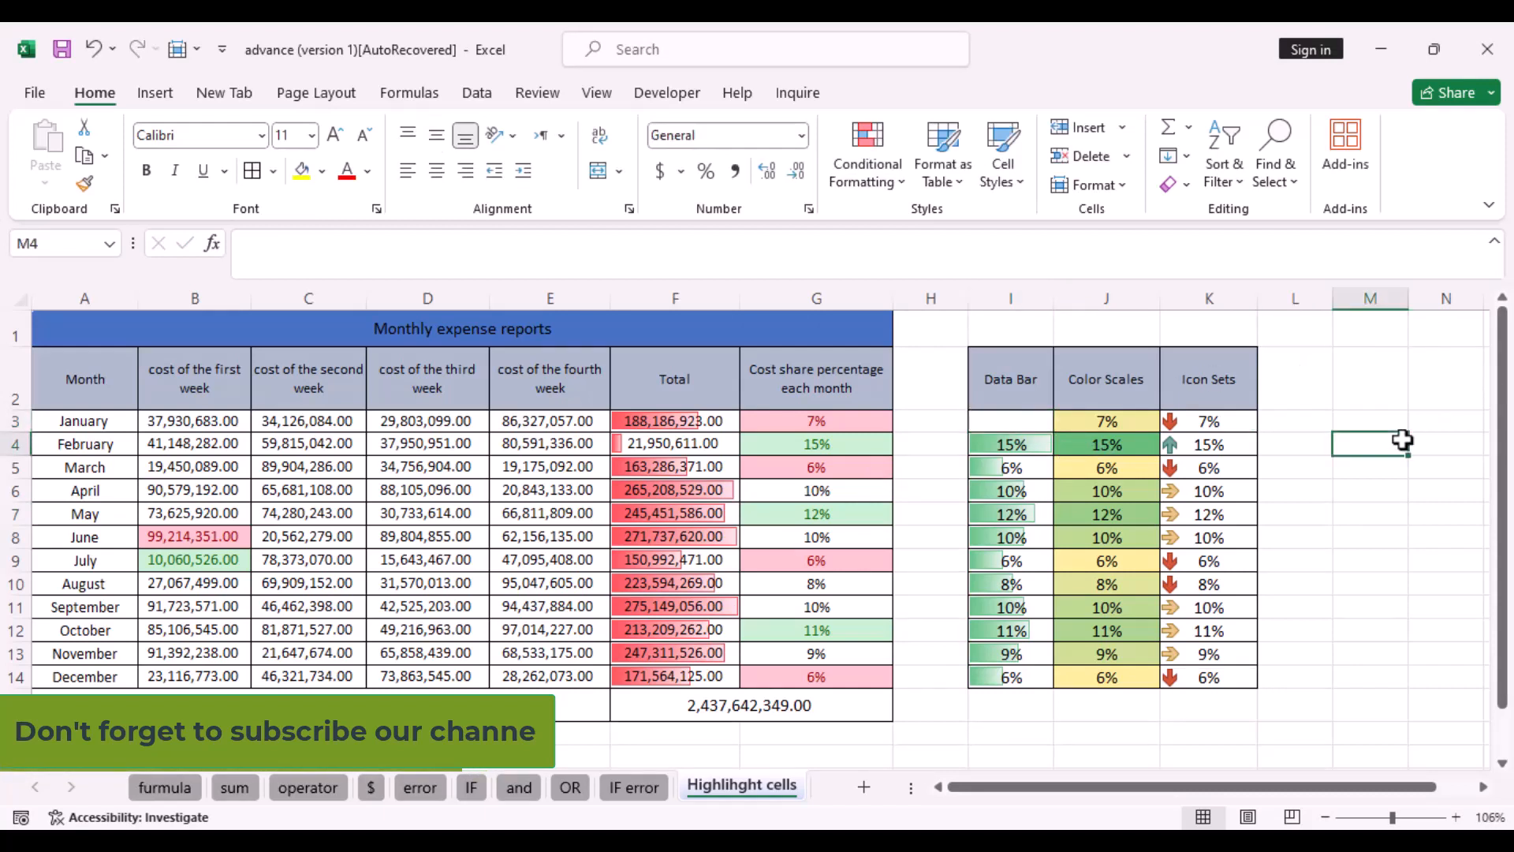
pyautogui.click(1019, 421)
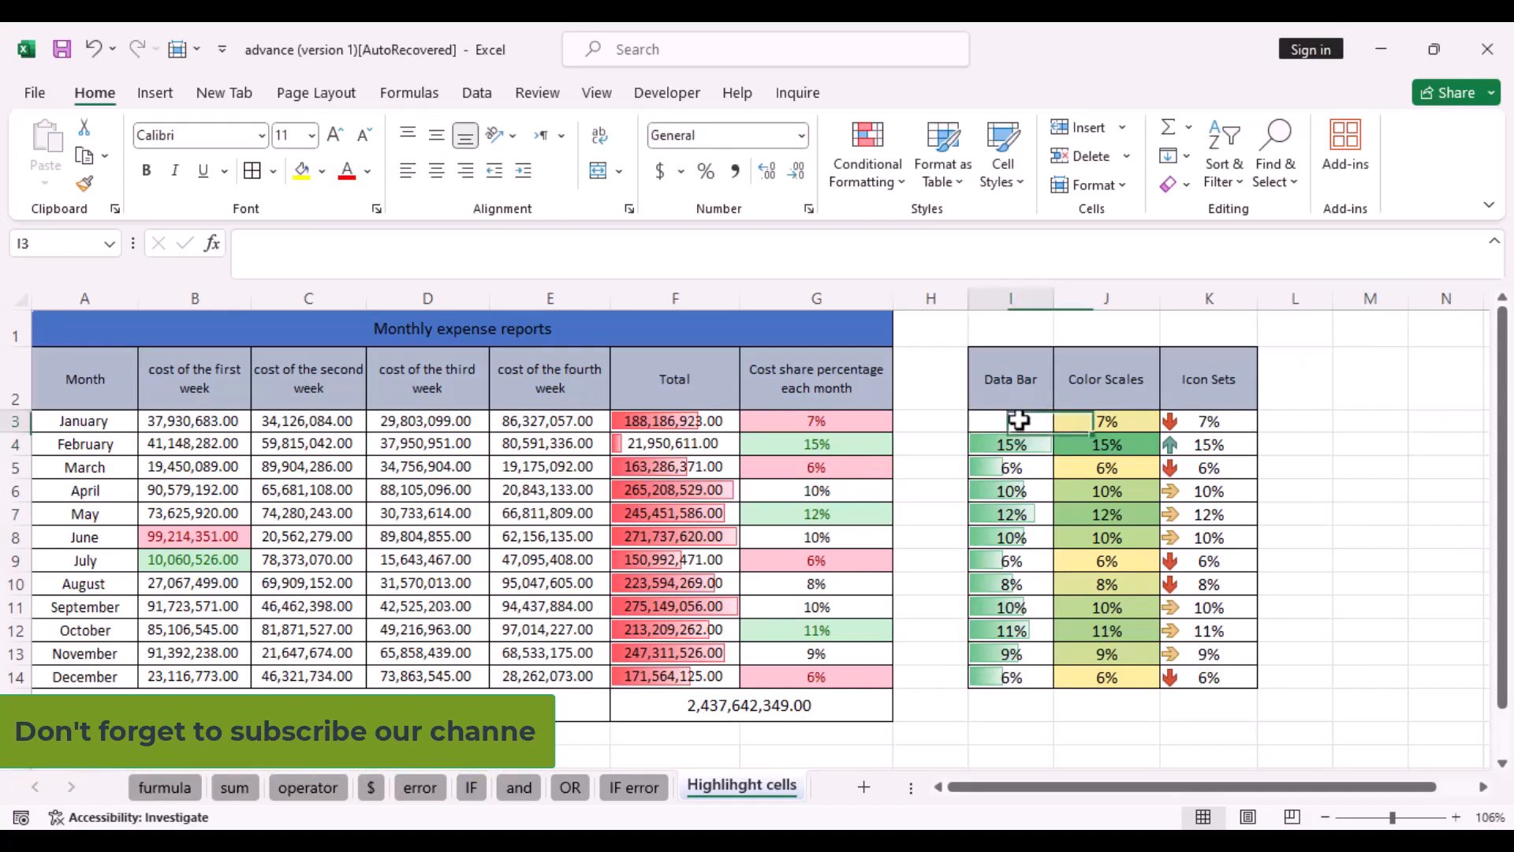
pyautogui.write('9')
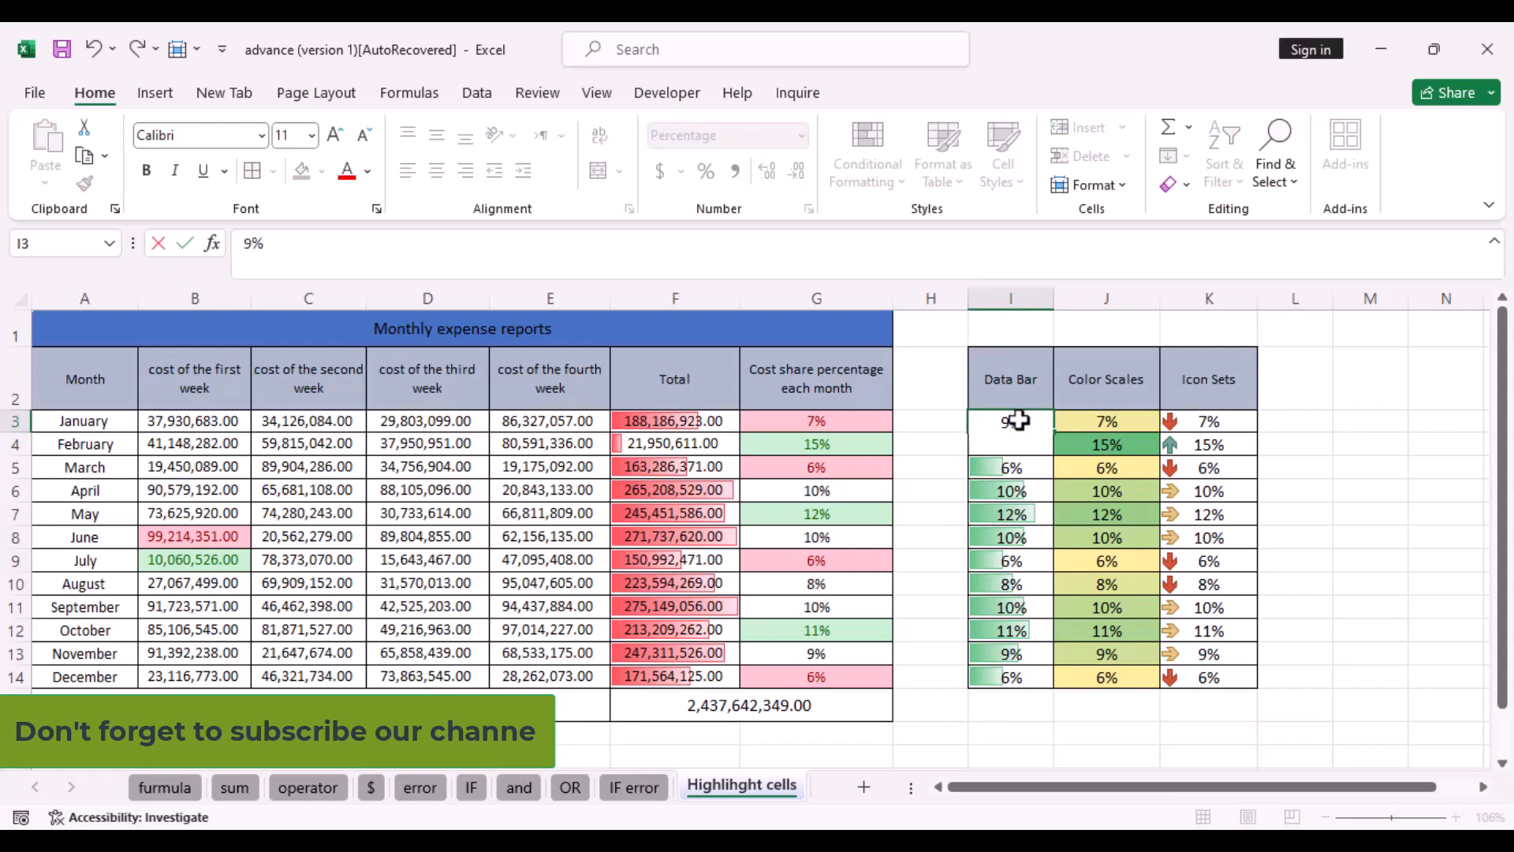
pyautogui.click(1386, 445)
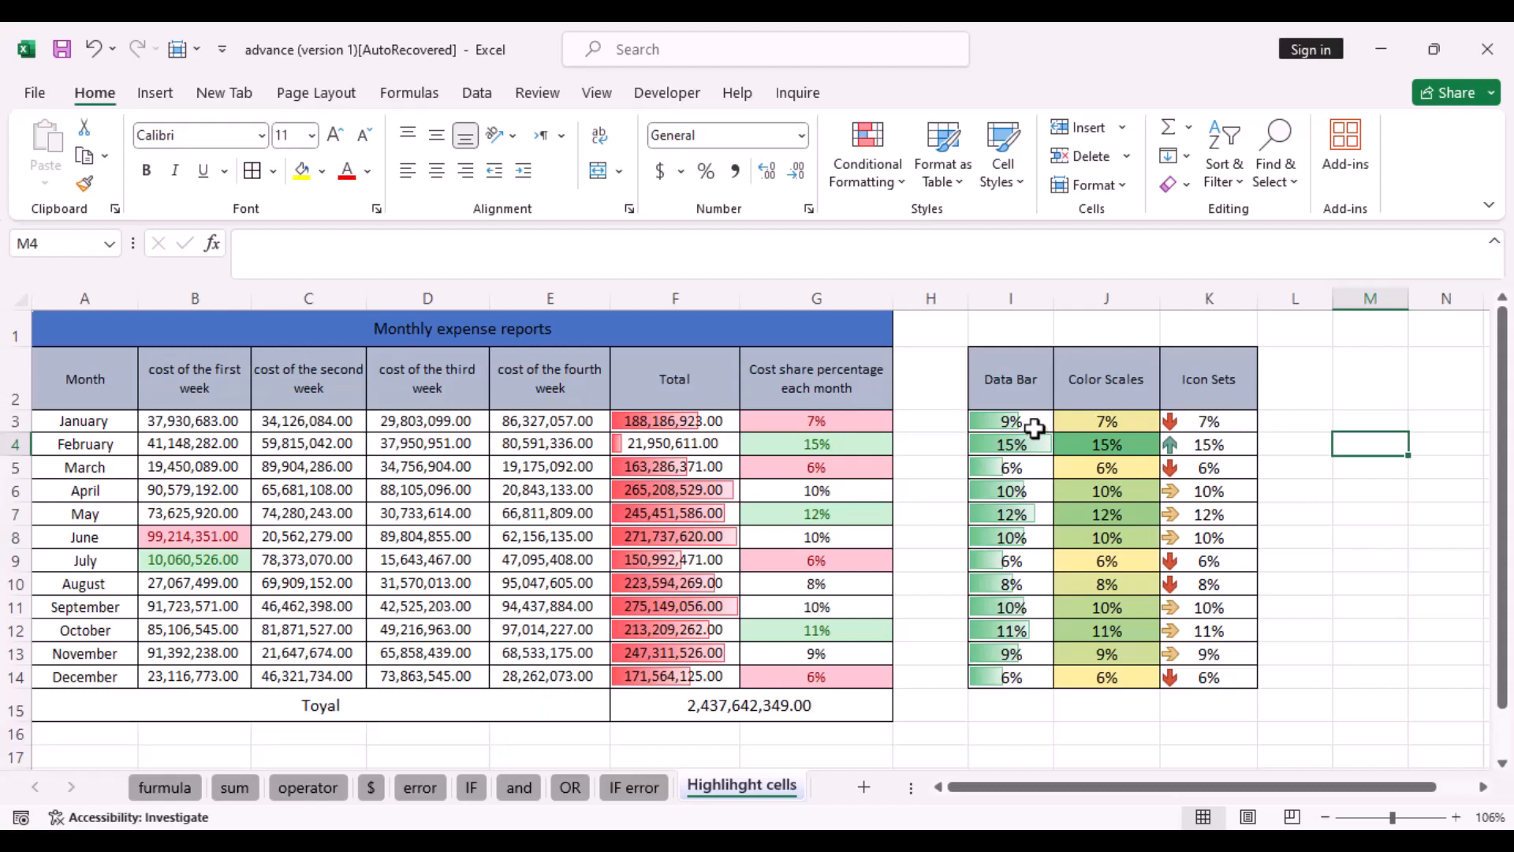
# Clear the conditional formatting rules from only the Data Bar cells I3:I14.
pyautogui.moveTo(1034, 422); pyautogui.dragTo(1040, 677)
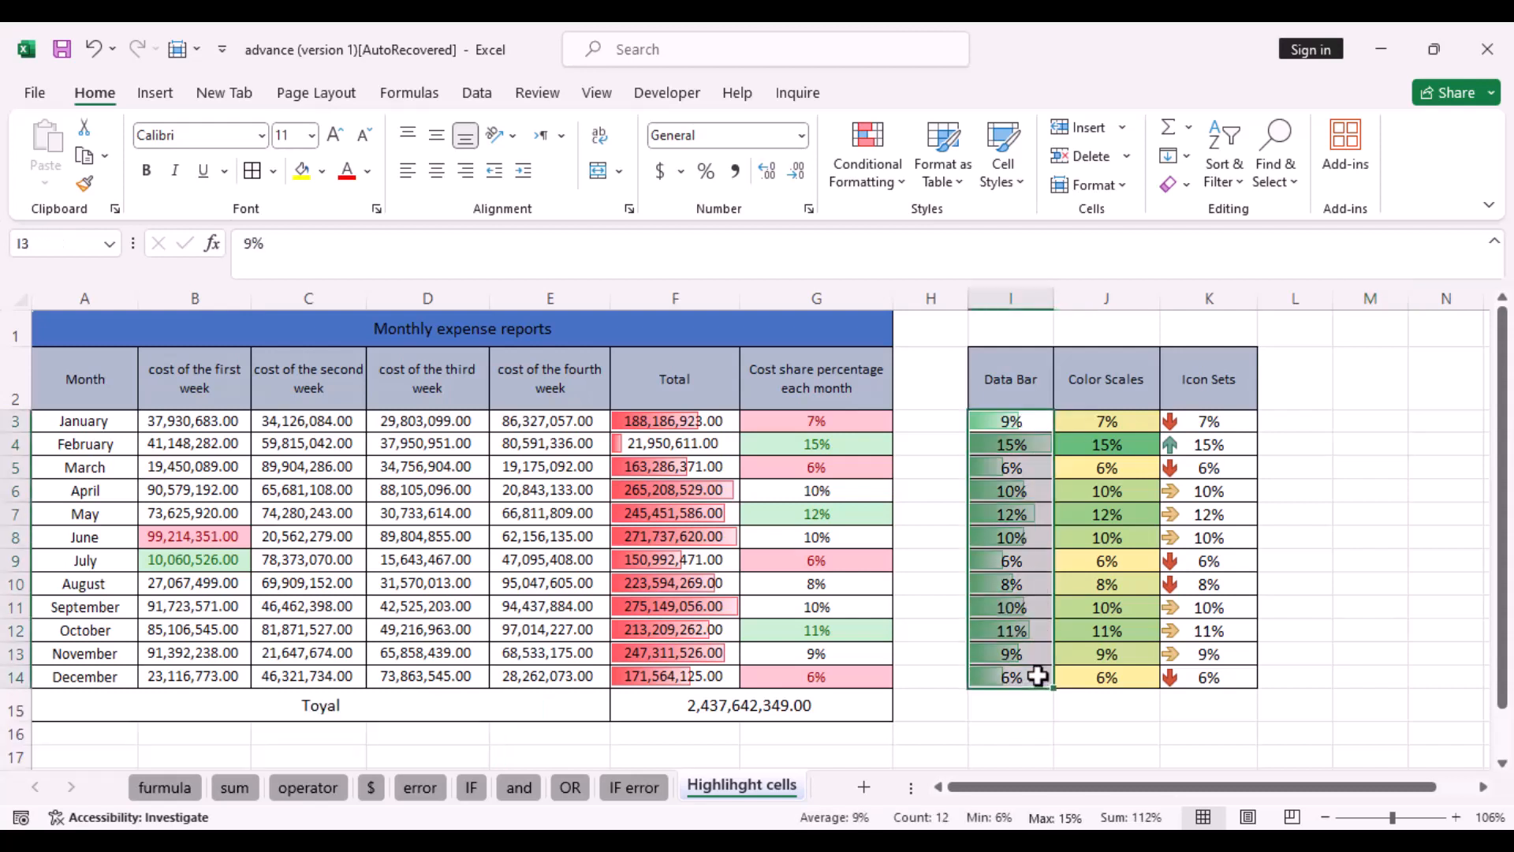
pyautogui.click(899, 190)
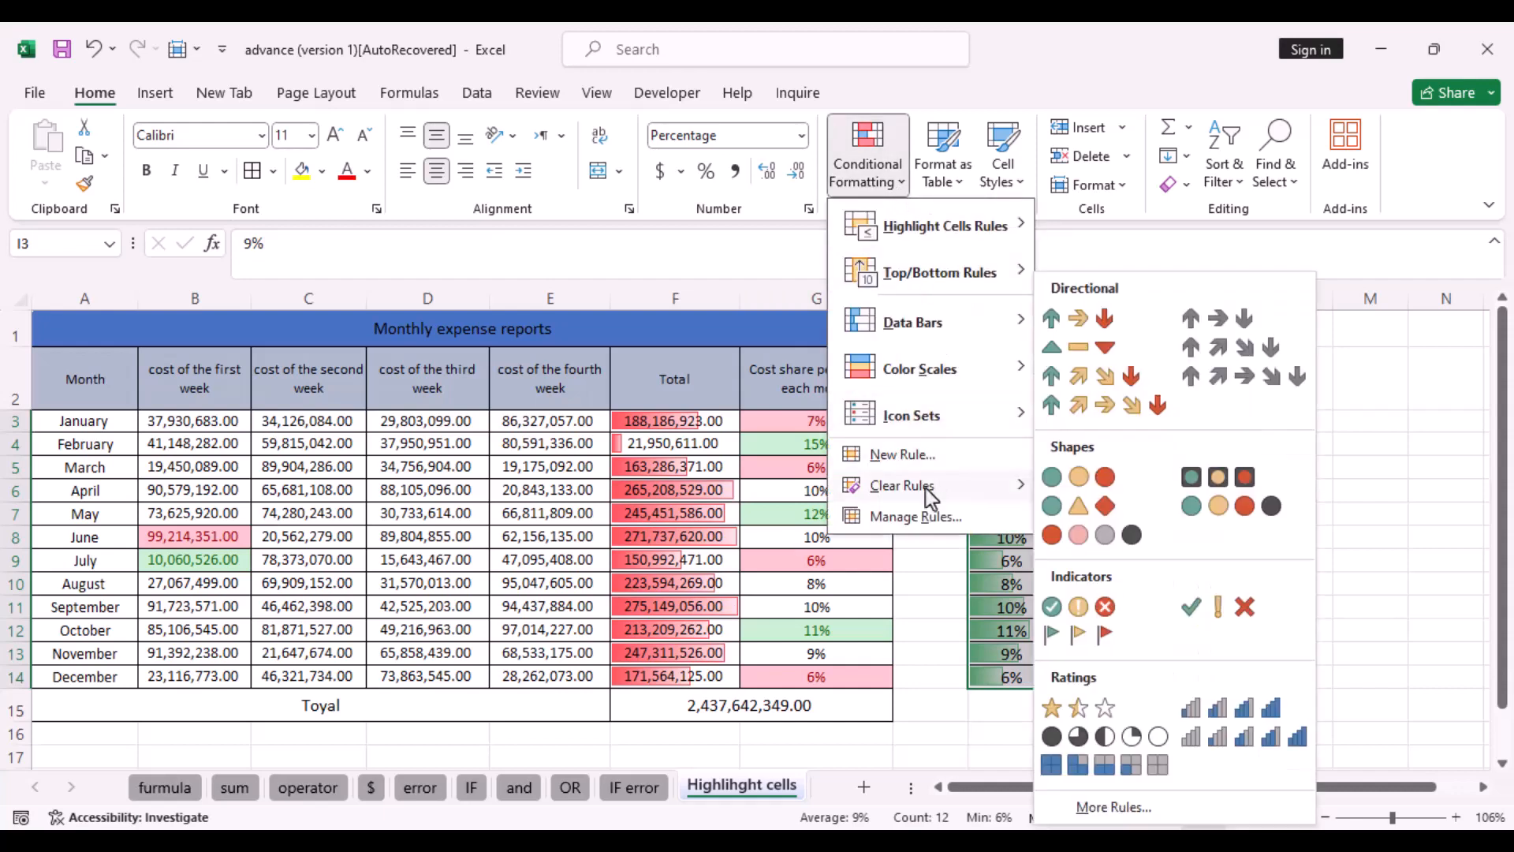
pyautogui.moveTo(925, 490)
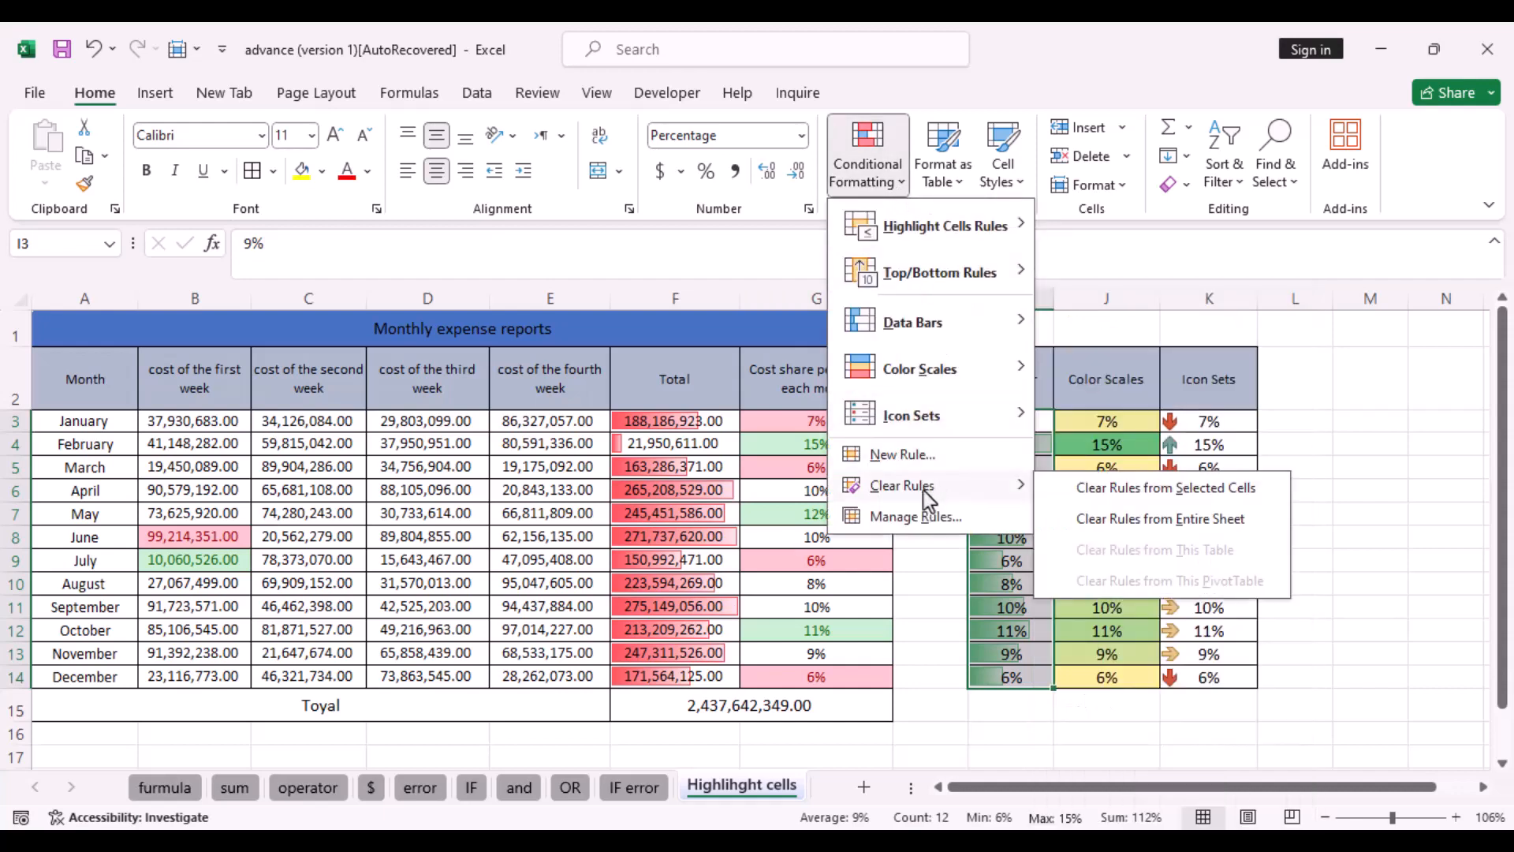
pyautogui.click(1076, 490)
pyautogui.click(1340, 487)
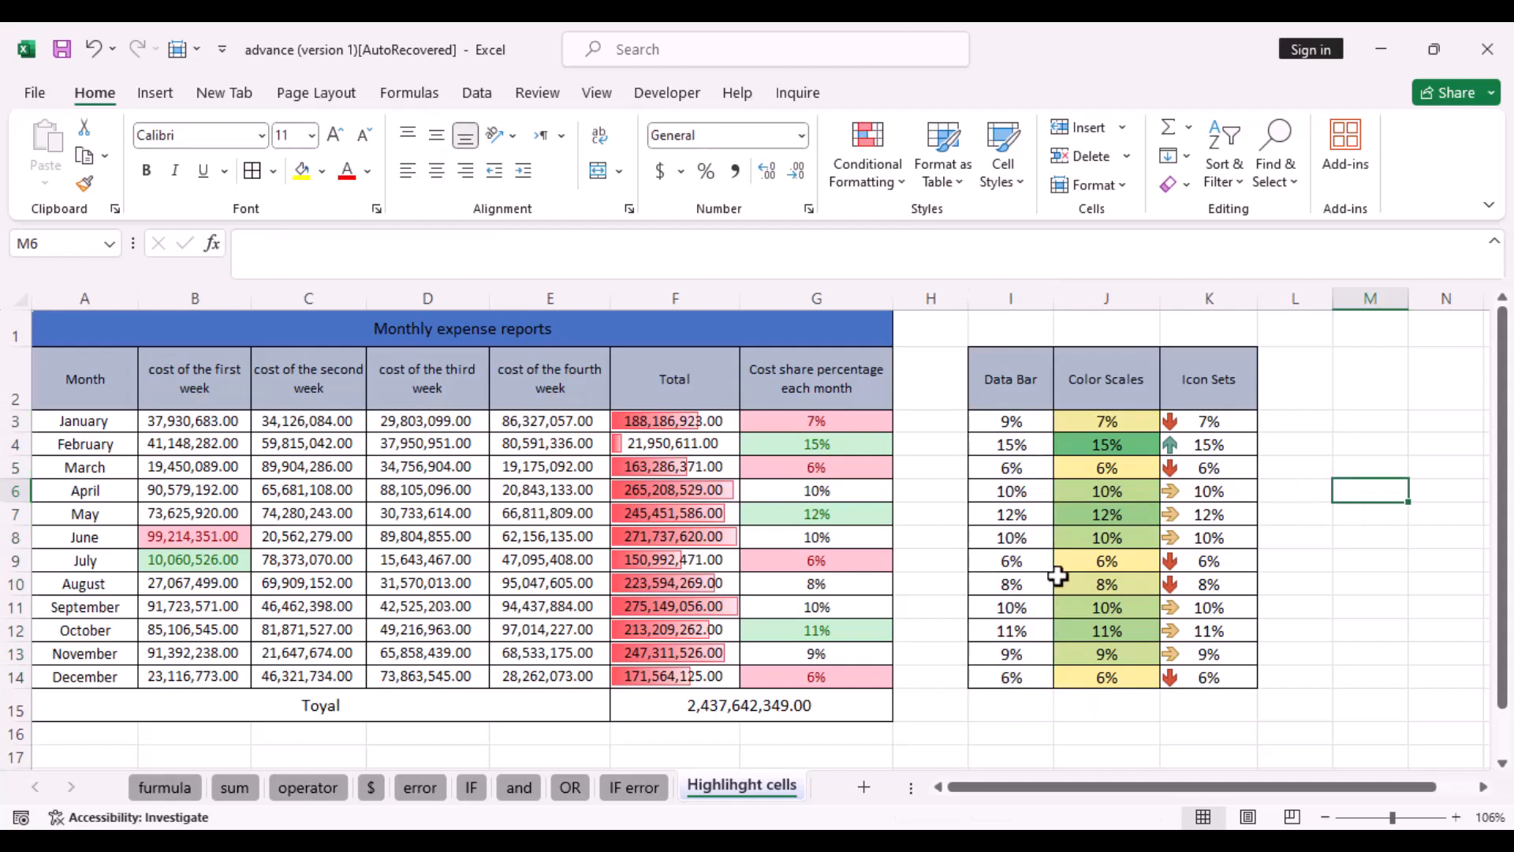
# Clear all conditional formatting rules from the entire sheet.
pyautogui.click(904, 185)
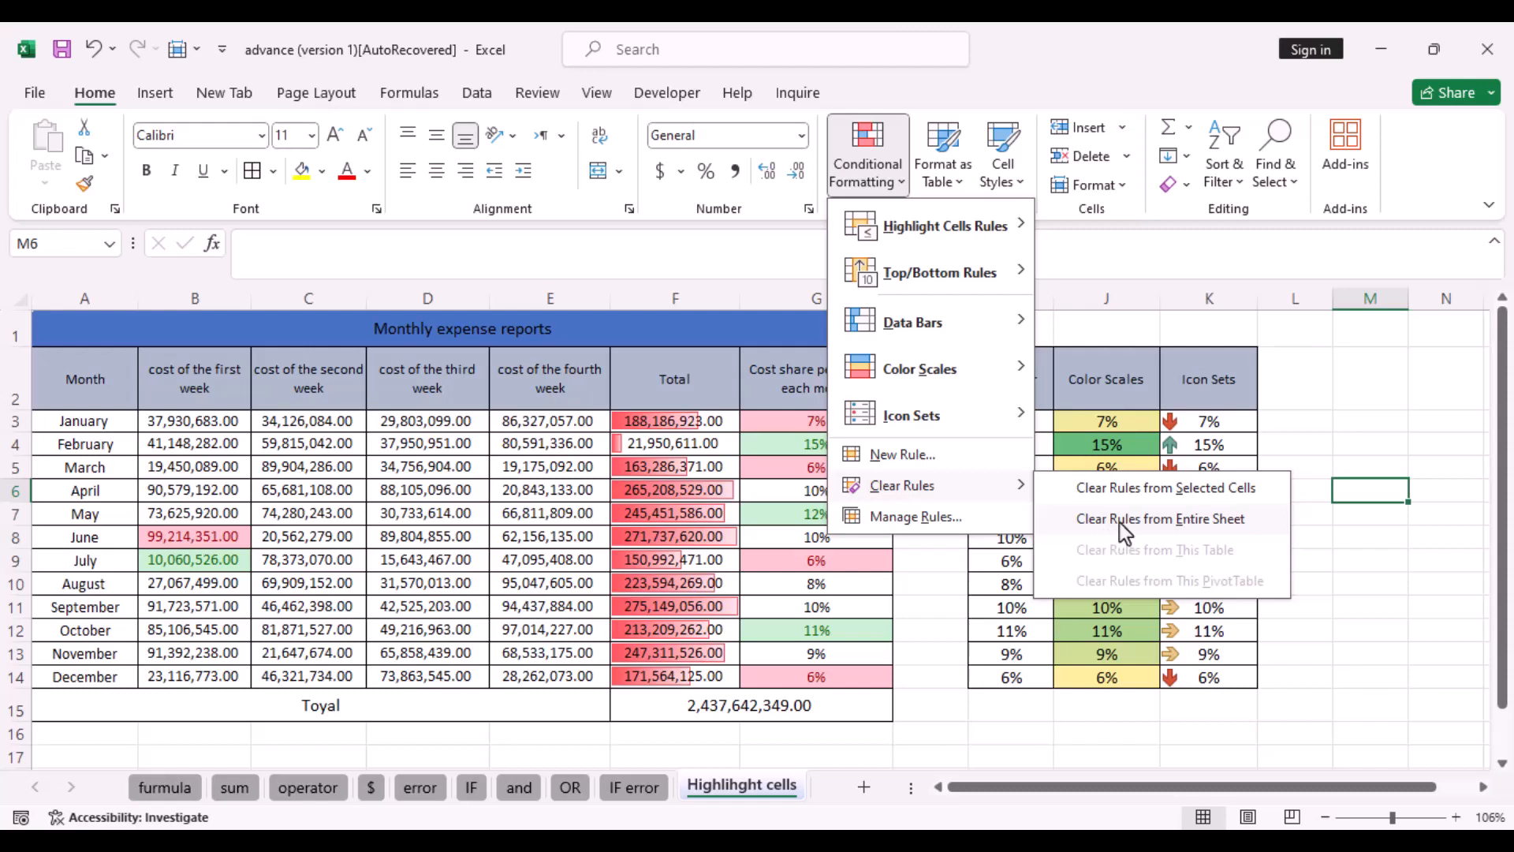
pyautogui.click(1123, 521)
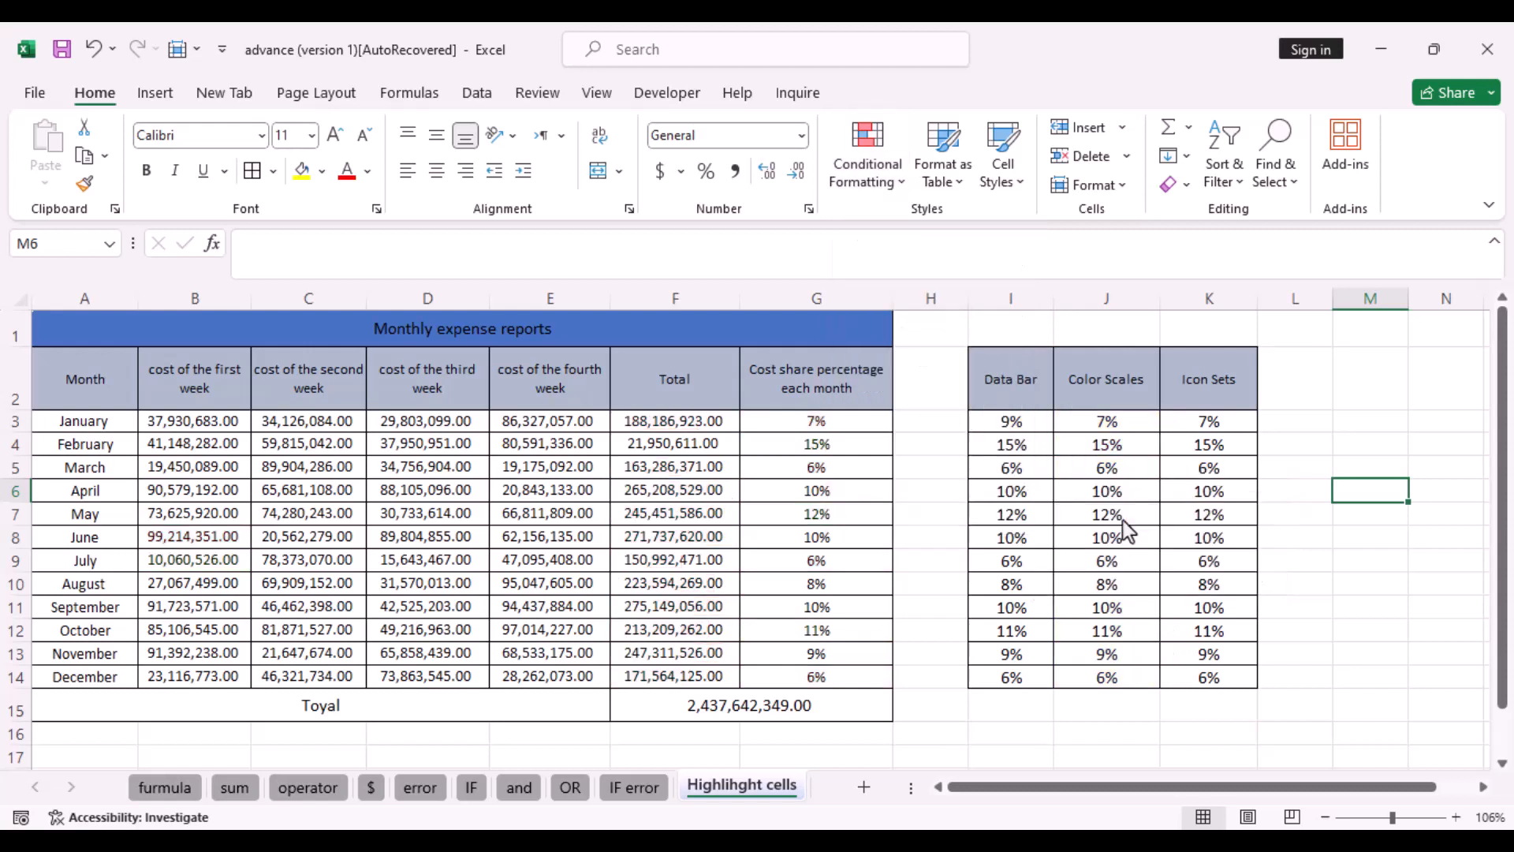
pyautogui.click(1323, 435)
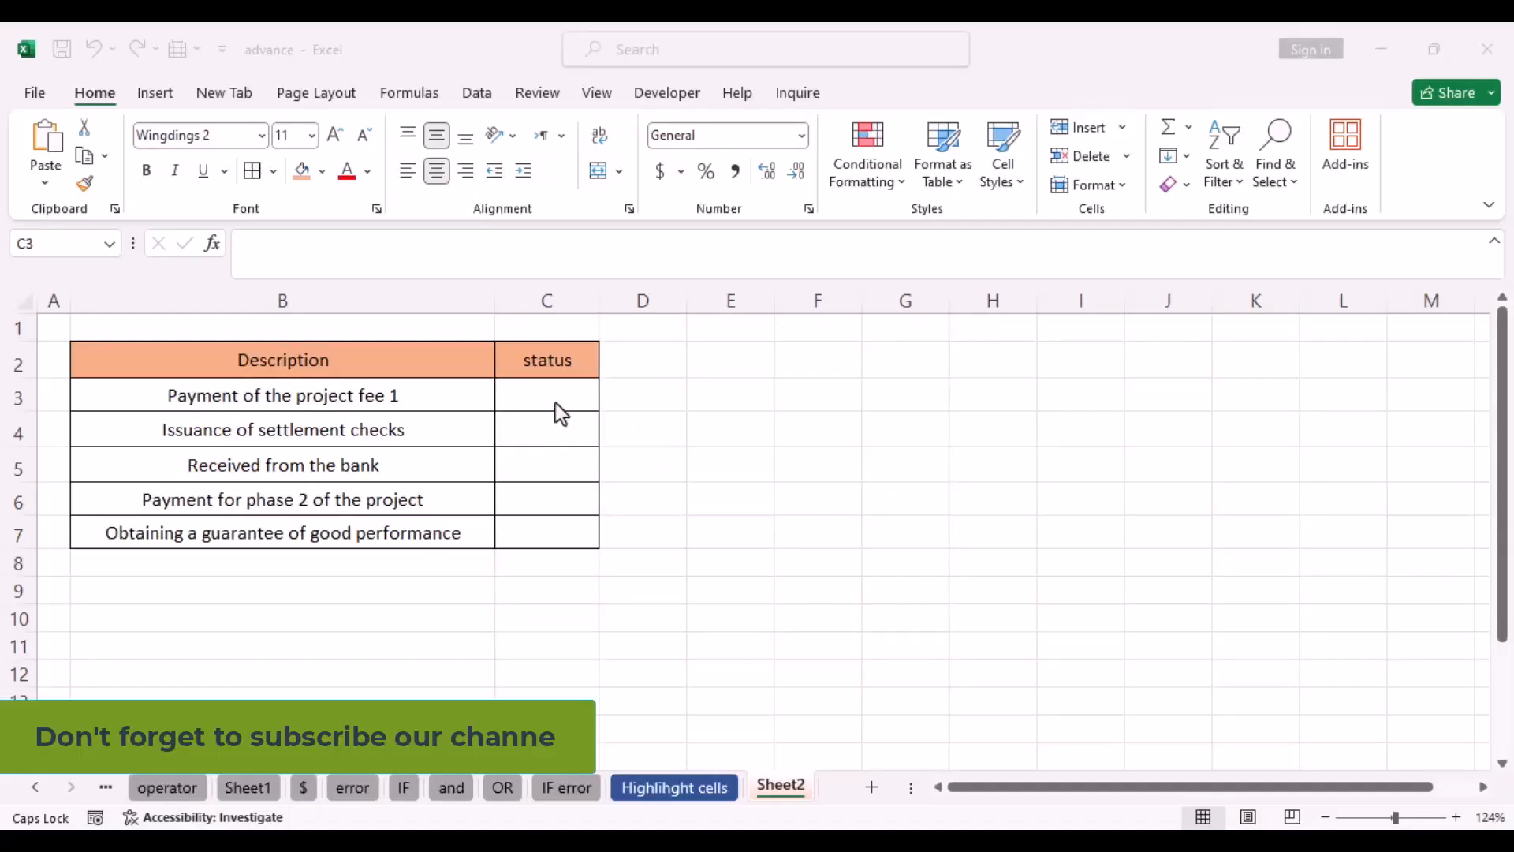
# Enter P as a Wingdings 2 check mark in status cells C3 and C4 of Sheet2.
pyautogui.click(552, 391)
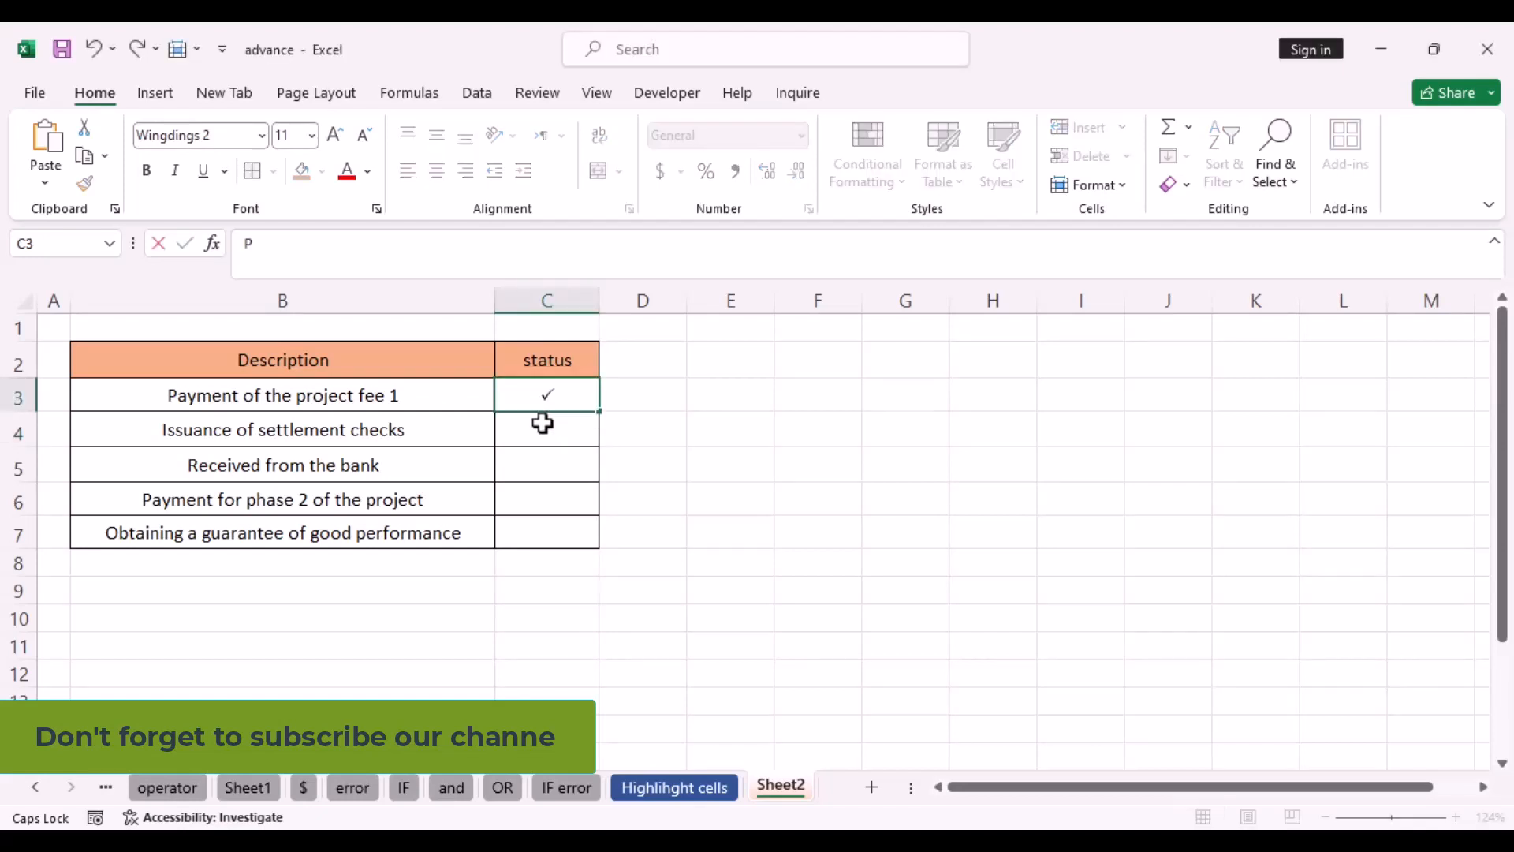
pyautogui.click(543, 428)
pyautogui.write('P')
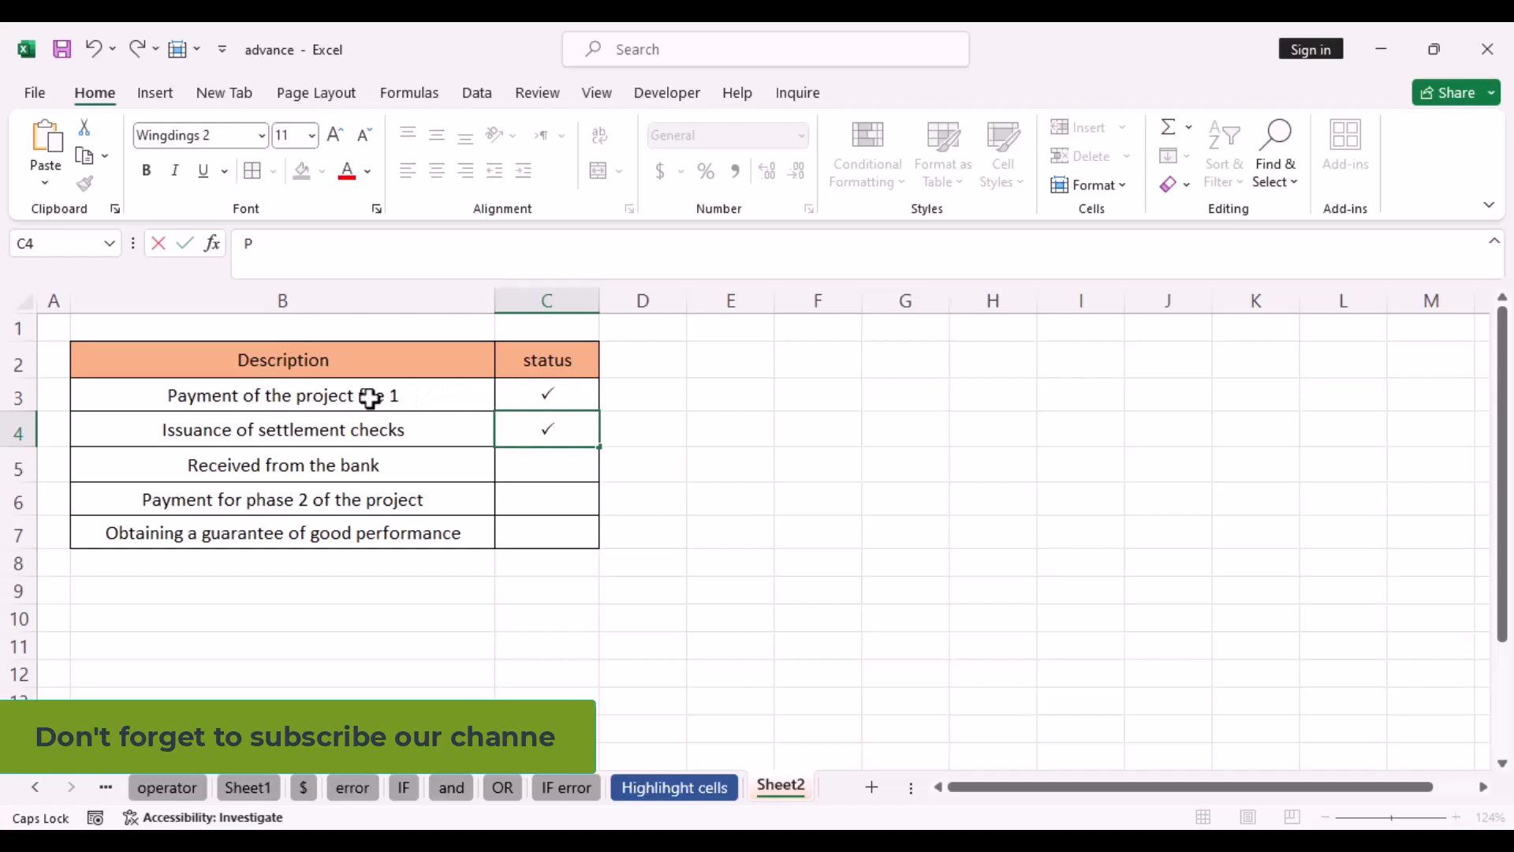
# Create a formula-based conditional formatting rule for descriptions B3:B7 with the formula =C3="P".
pyautogui.moveTo(109, 401); pyautogui.dragTo(330, 519)
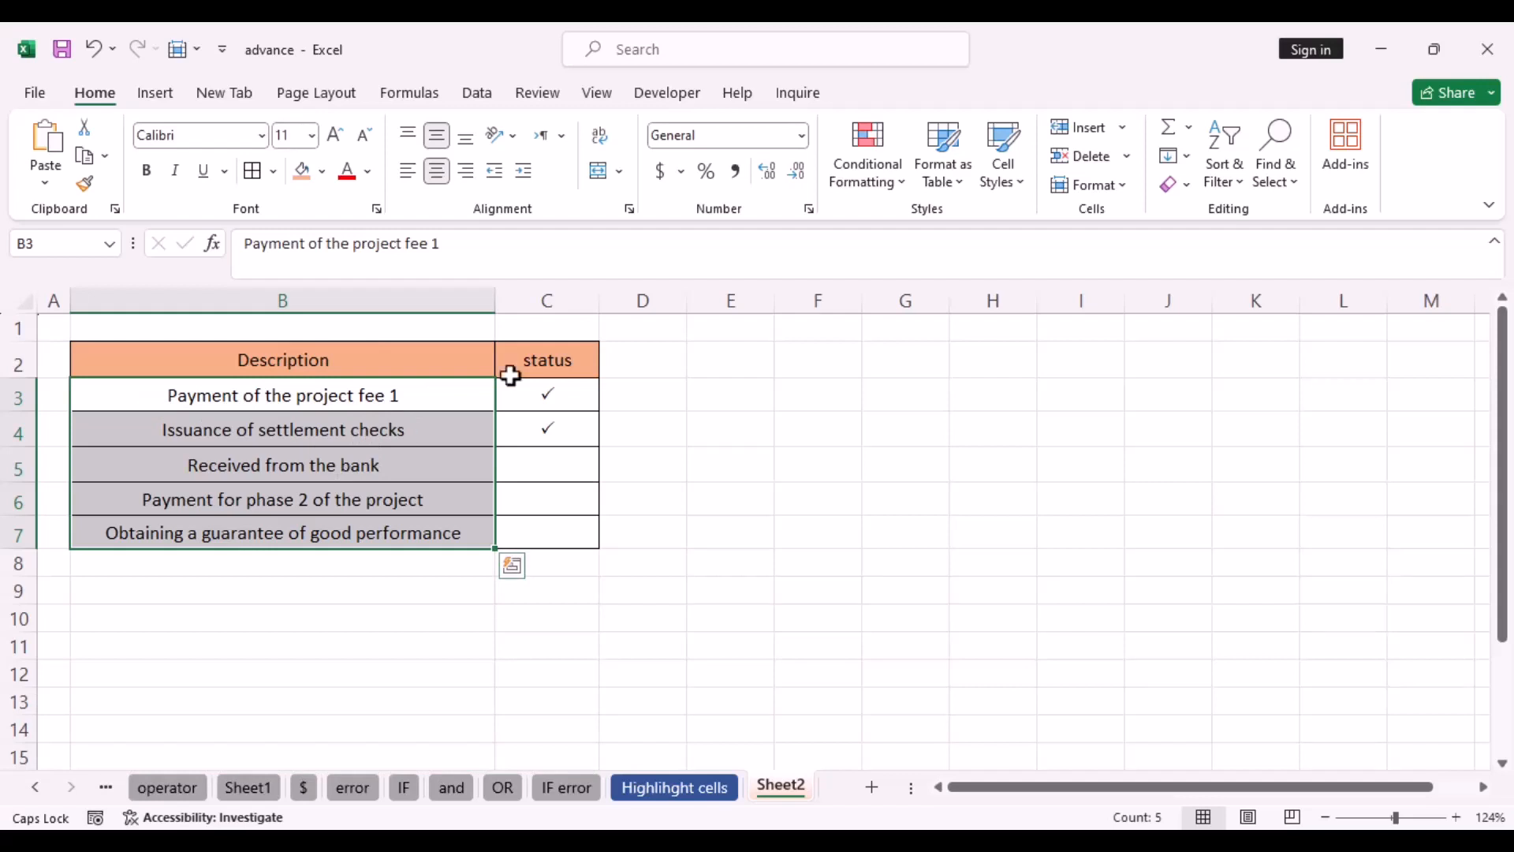
pyautogui.click(906, 183)
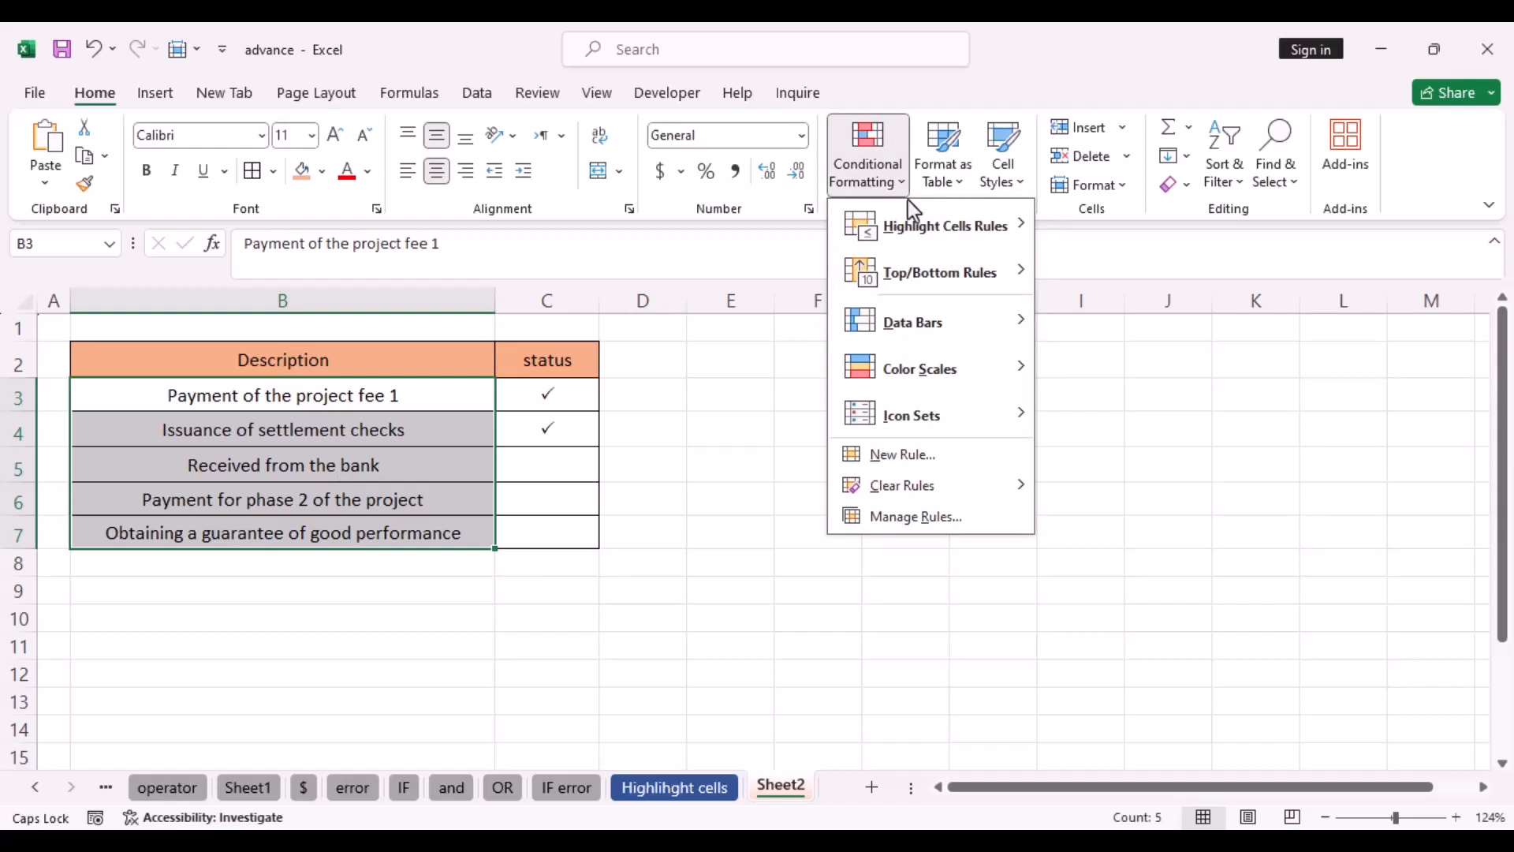
pyautogui.moveTo(913, 240)
pyautogui.click(924, 469)
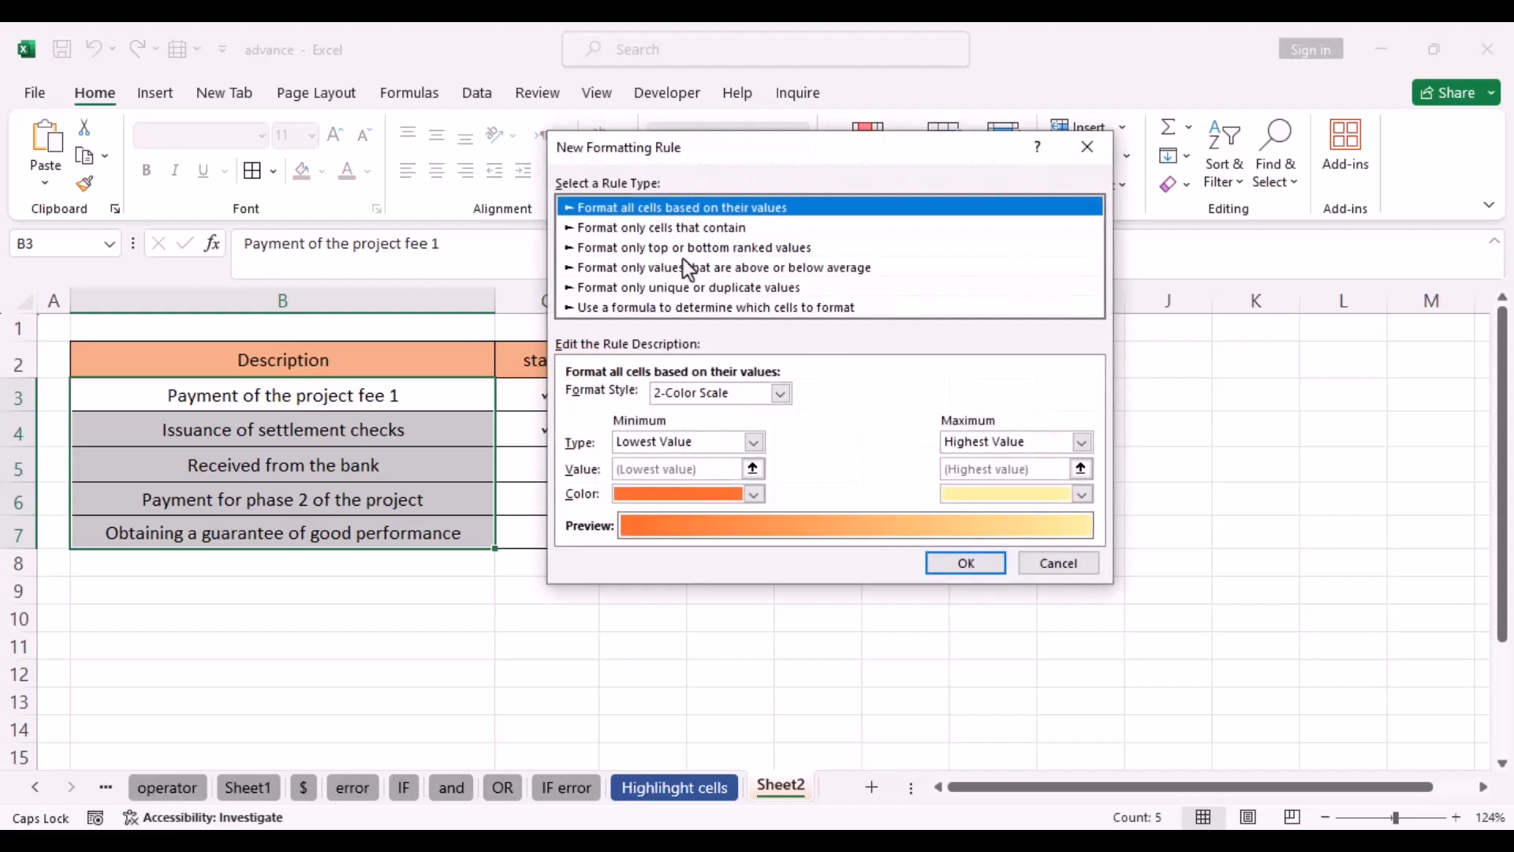
pyautogui.click(654, 307)
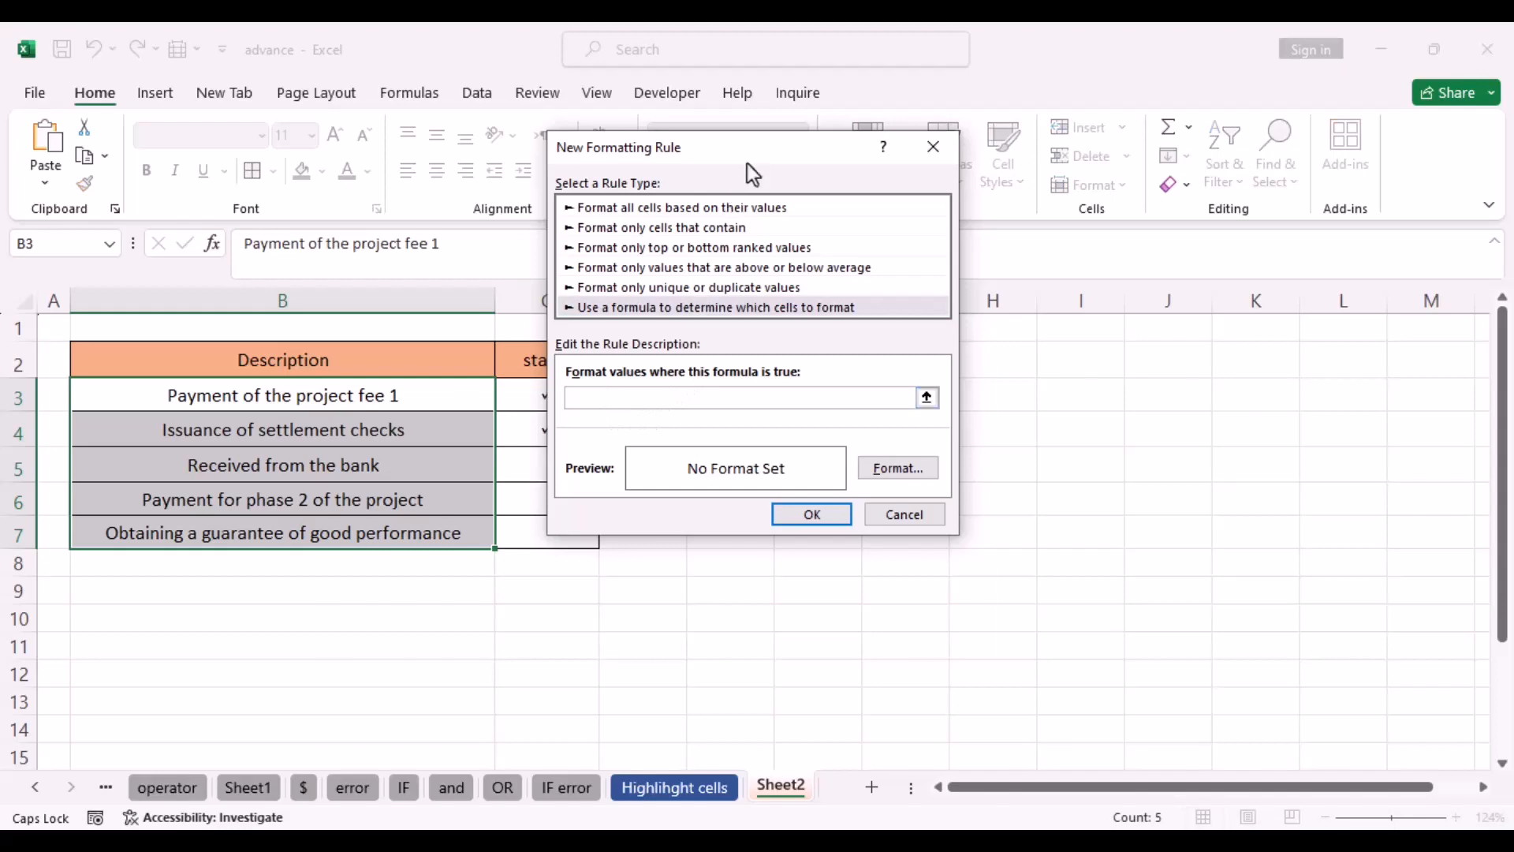
pyautogui.moveTo(753, 150); pyautogui.dragTo(864, 150)
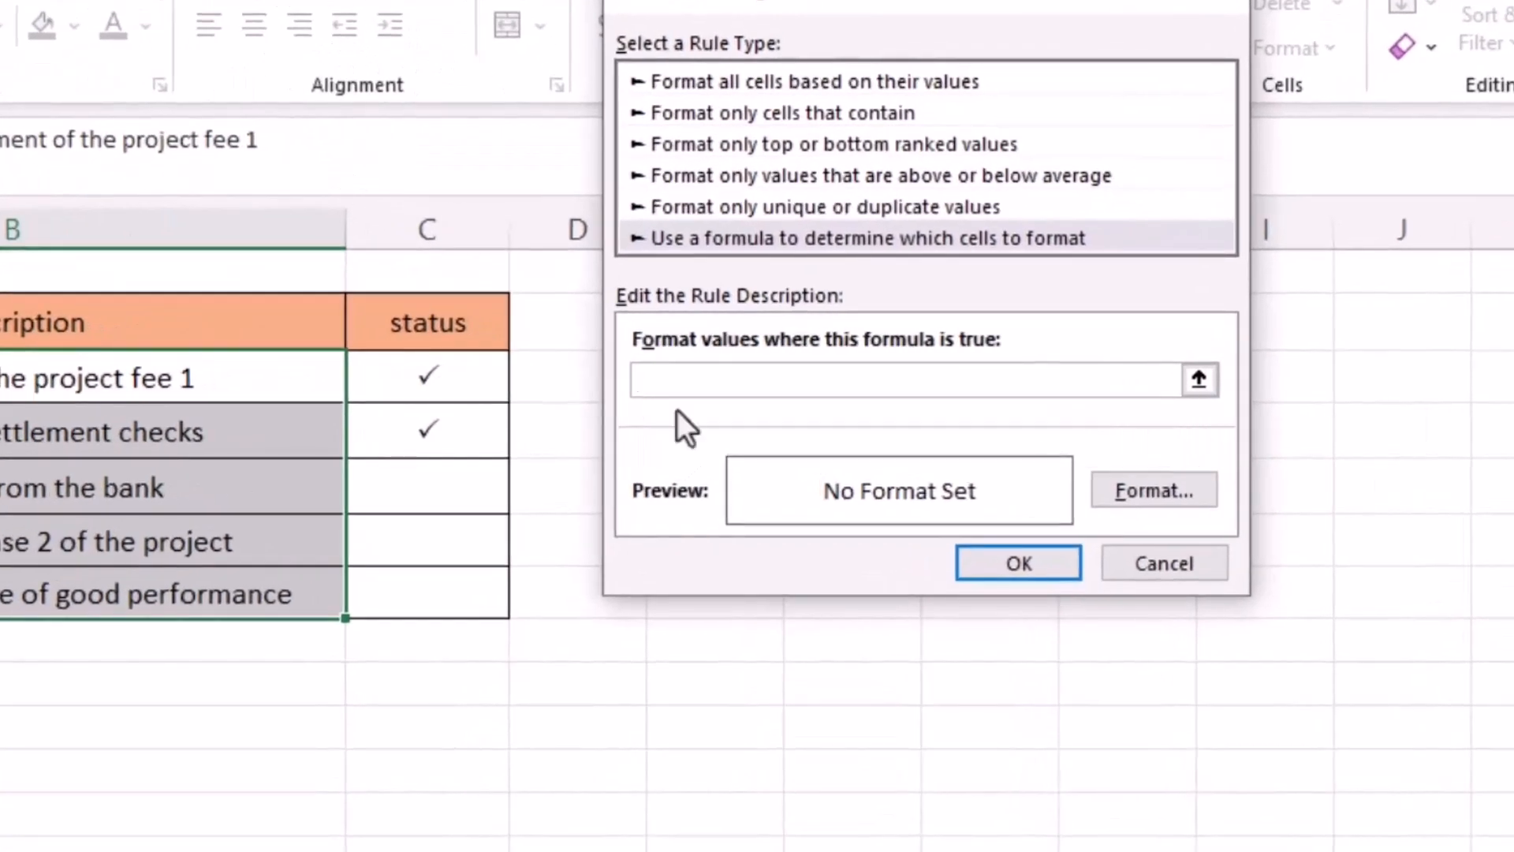
pyautogui.click(703, 392)
pyautogui.write('=C3="P"')
# Set the rule's format to a gray font color with strikethrough and apply the rule to the descriptions.
pyautogui.click(1132, 494)
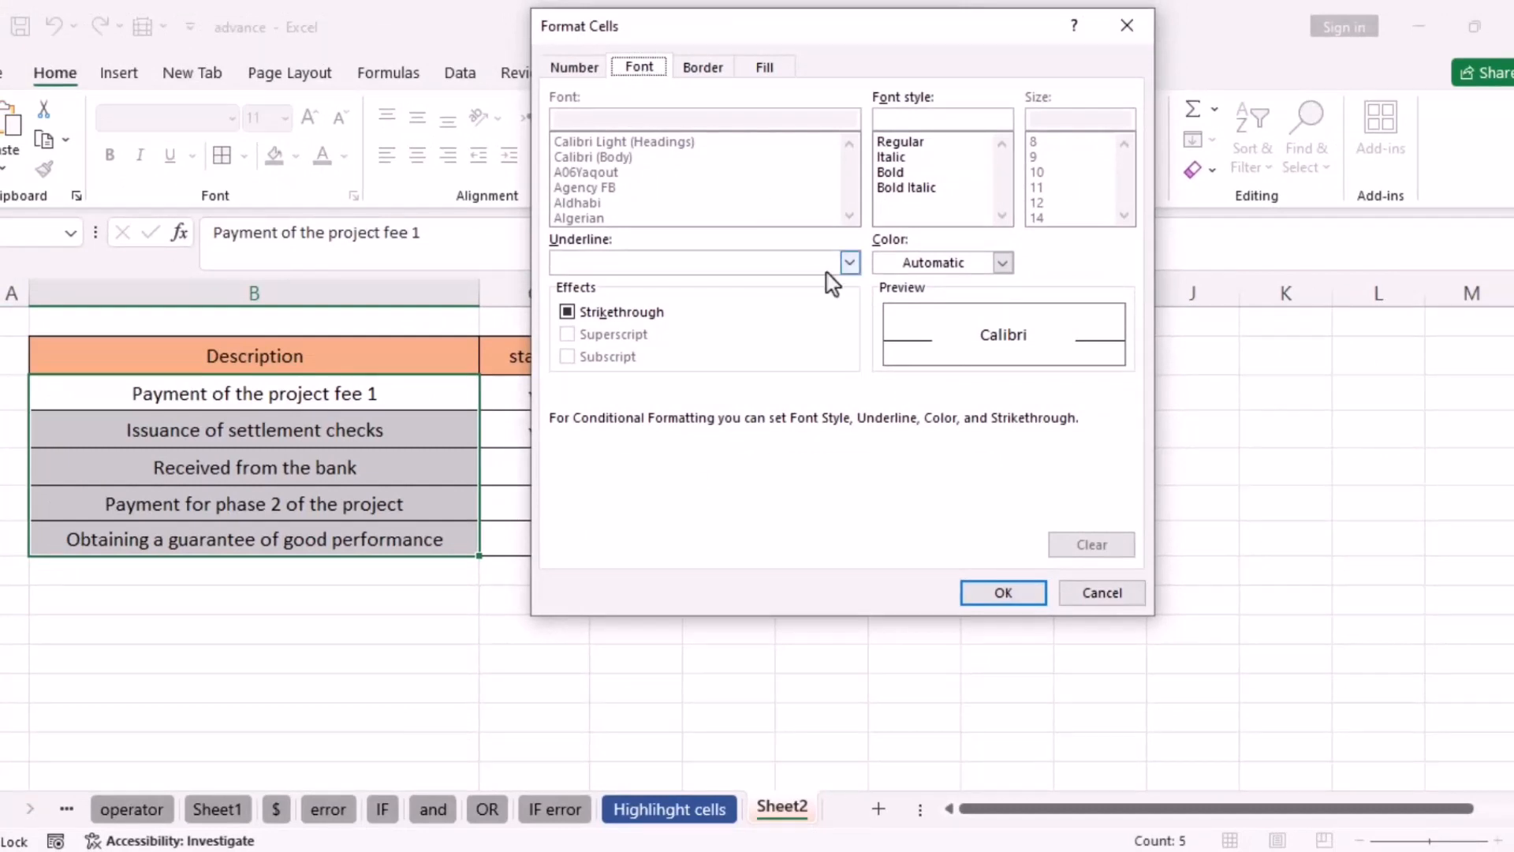
pyautogui.click(1003, 263)
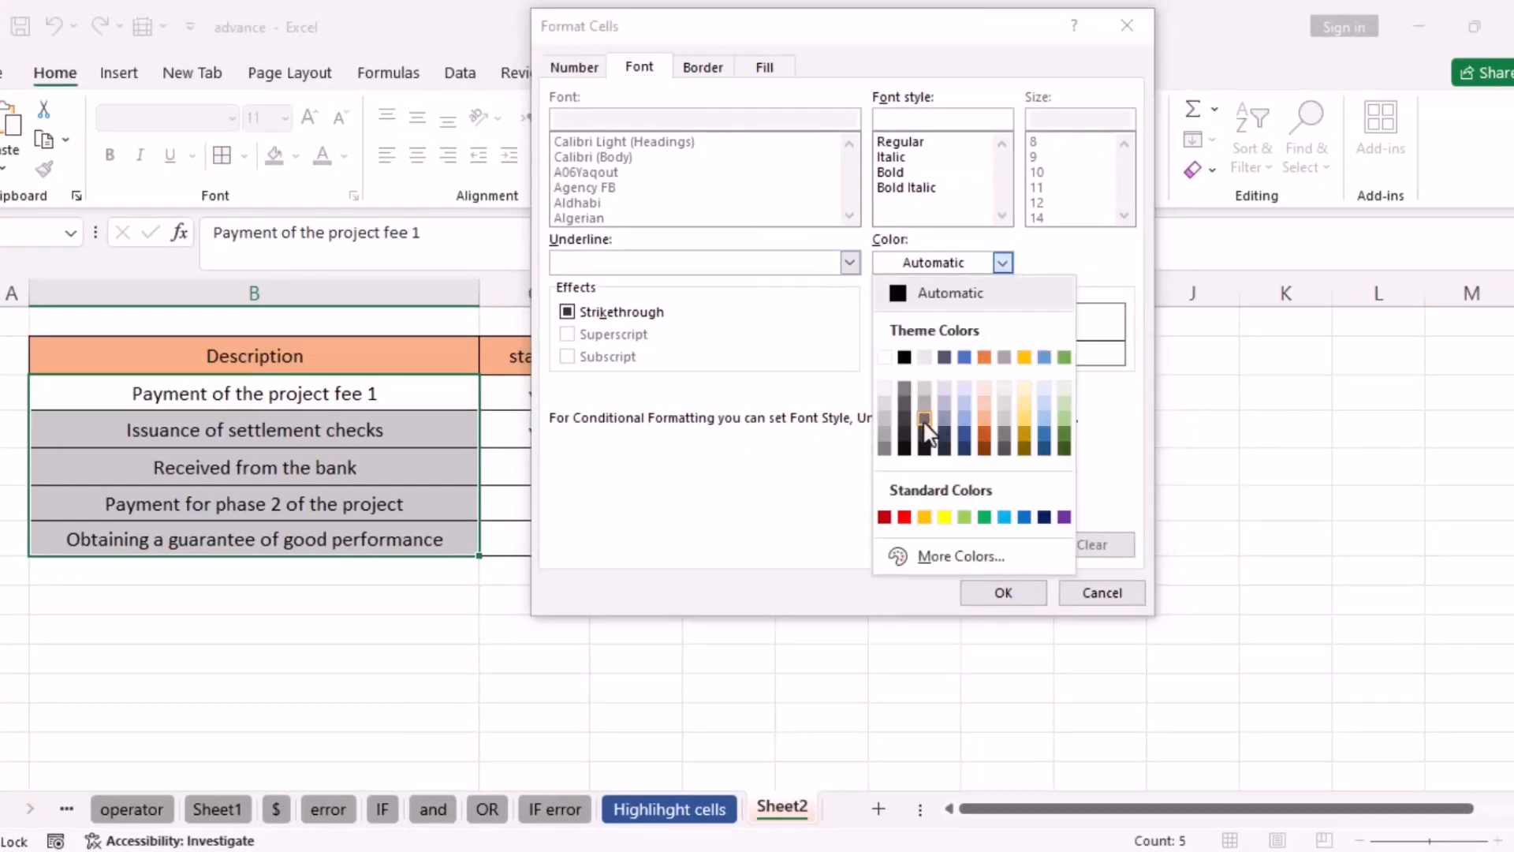
pyautogui.click(924, 404)
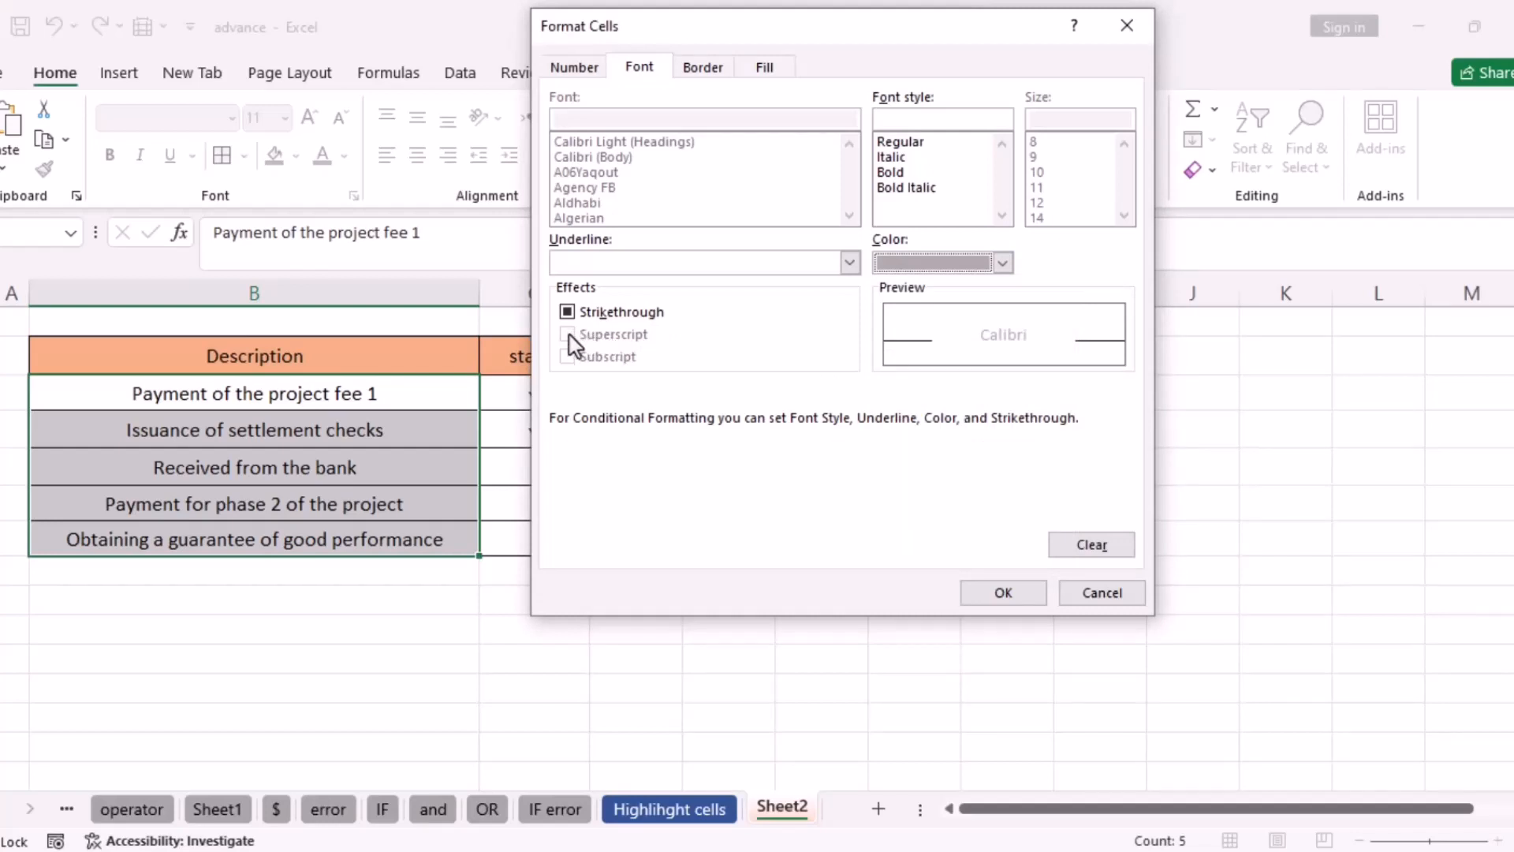
pyautogui.click(567, 312)
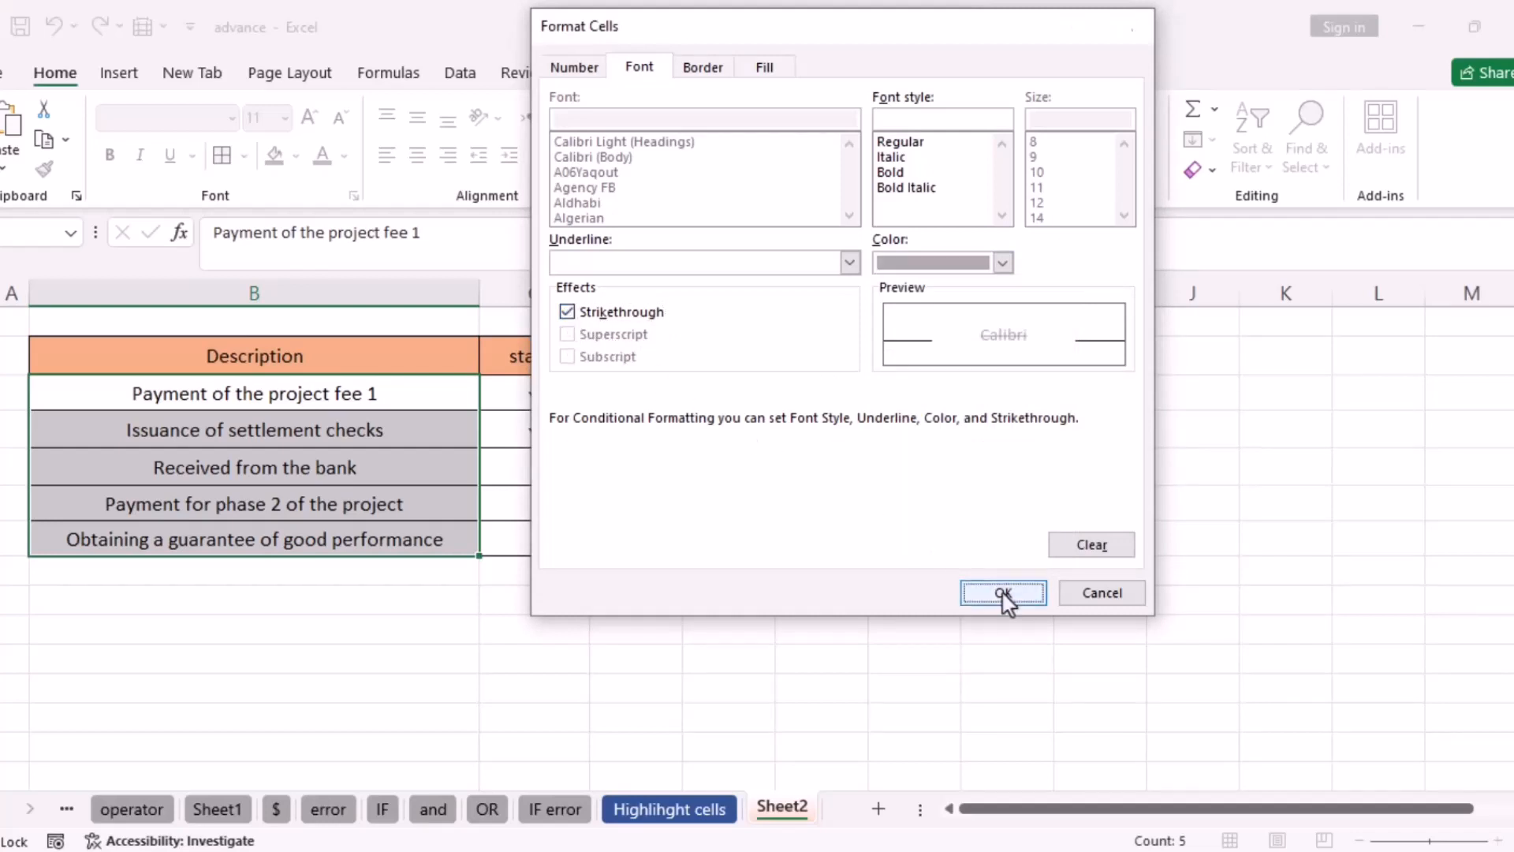
pyautogui.click(1003, 594)
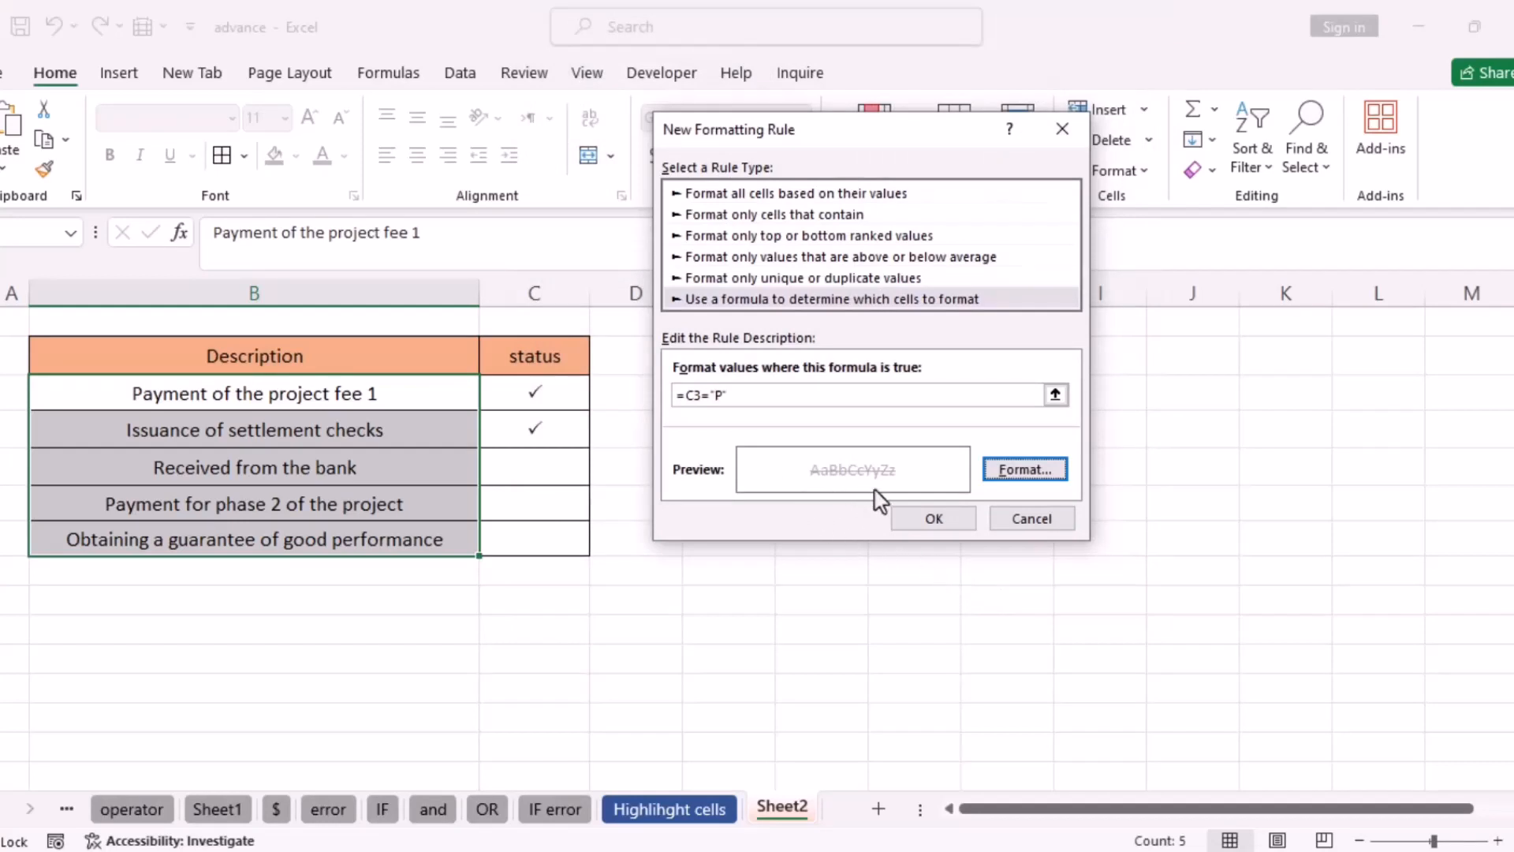
pyautogui.click(943, 526)
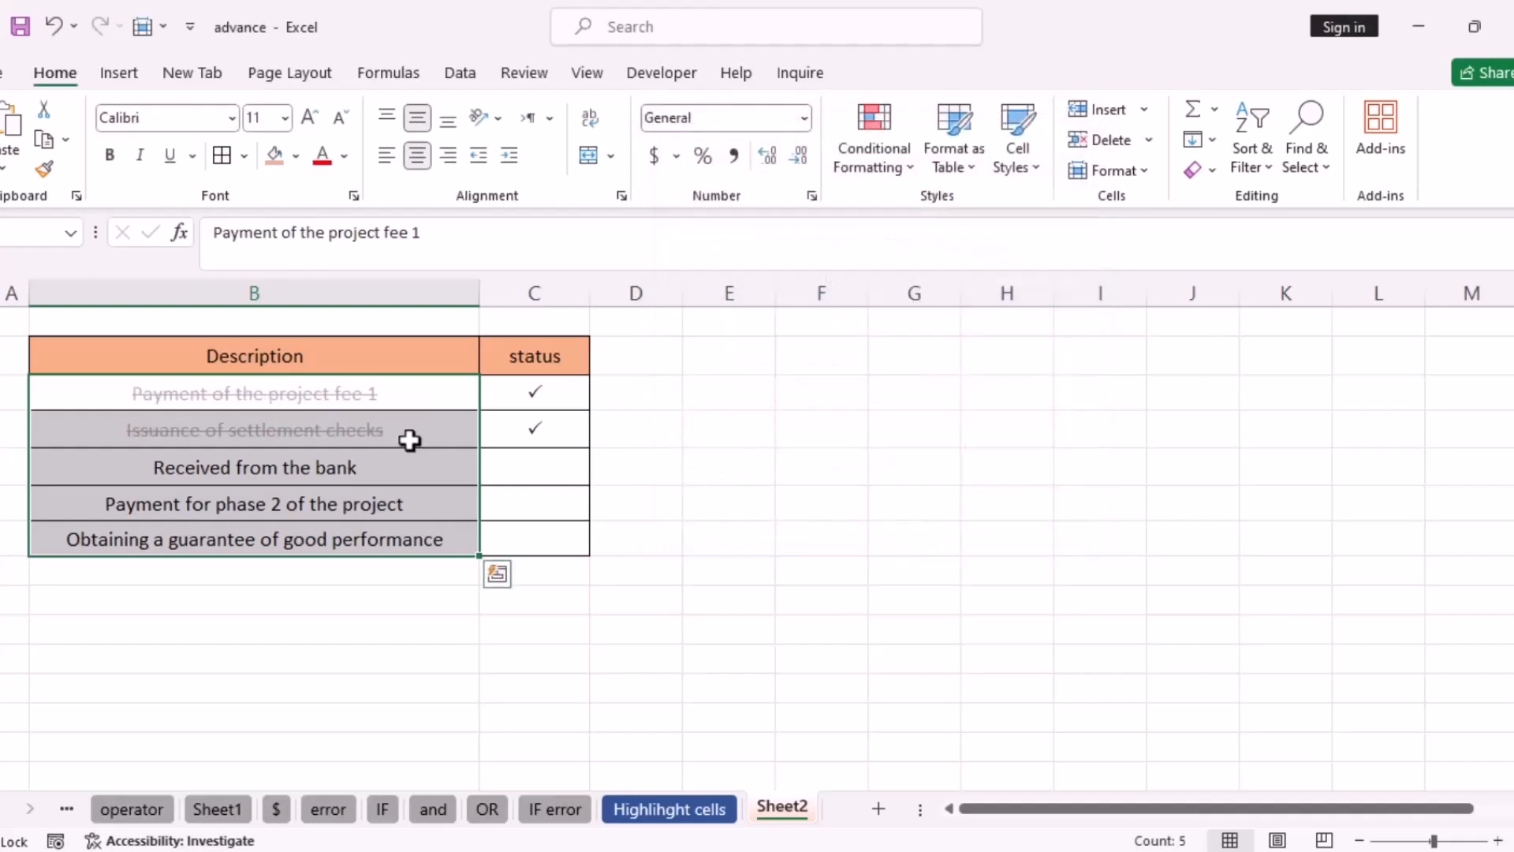
# Enter P as a check mark in the remaining status cells C5, C6 and C7.
pyautogui.click(533, 470)
pyautogui.write('P')
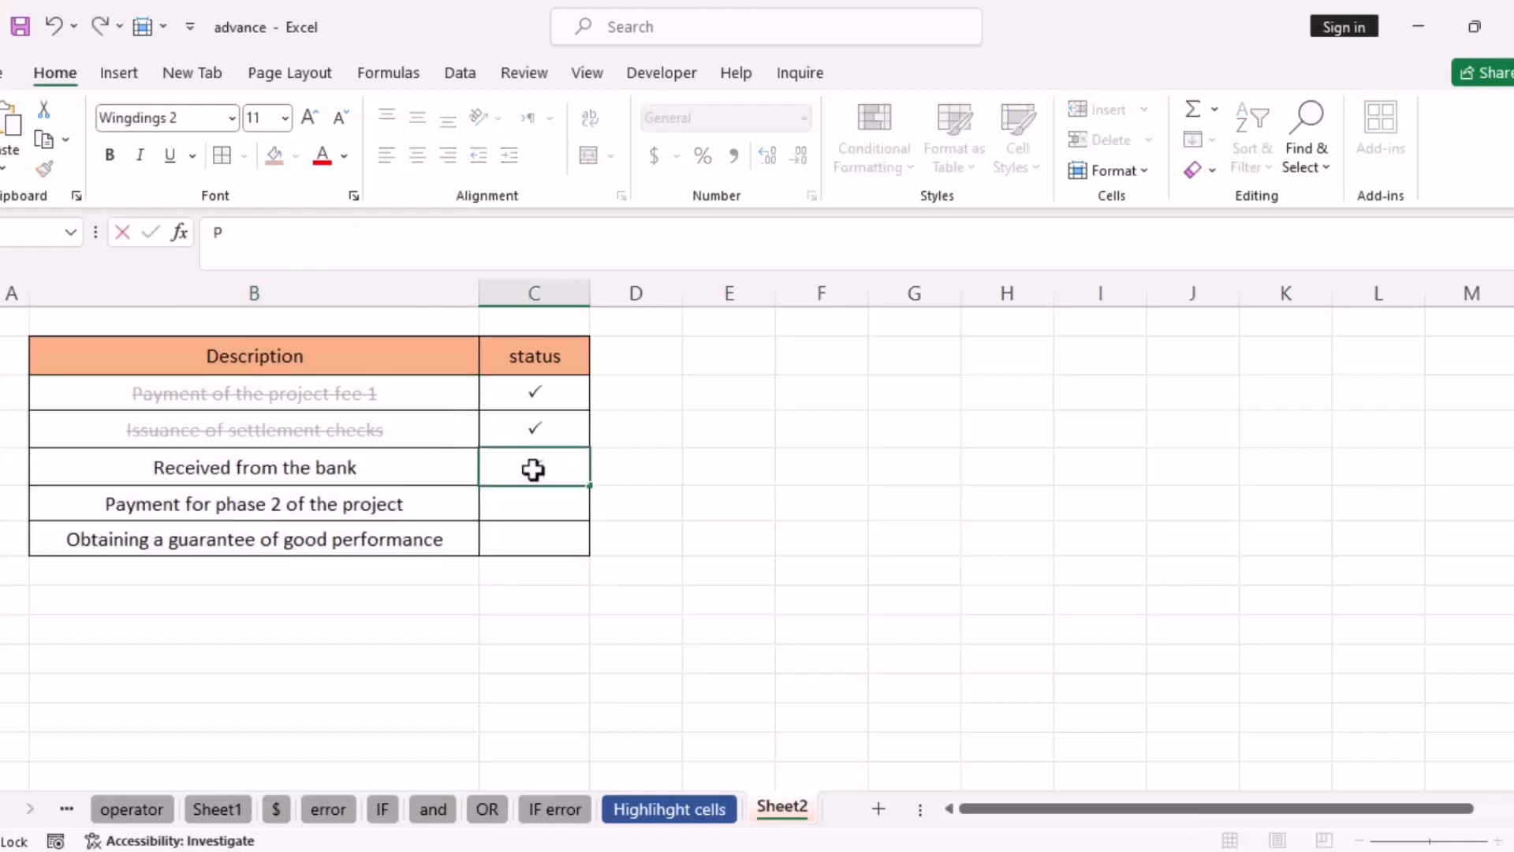
pyautogui.click(525, 503)
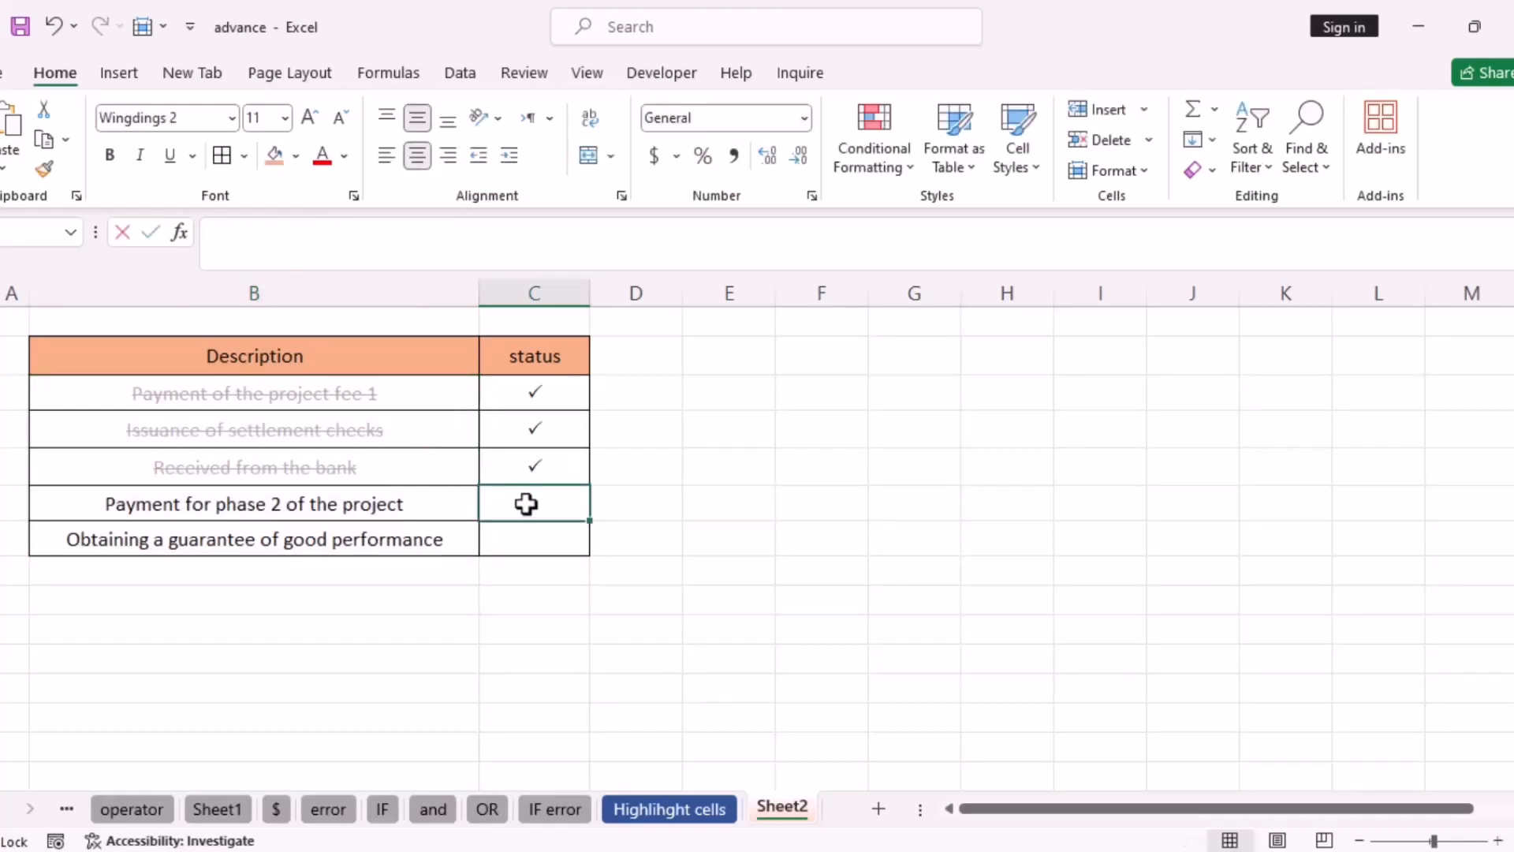
pyautogui.write('P')
pyautogui.click(536, 539)
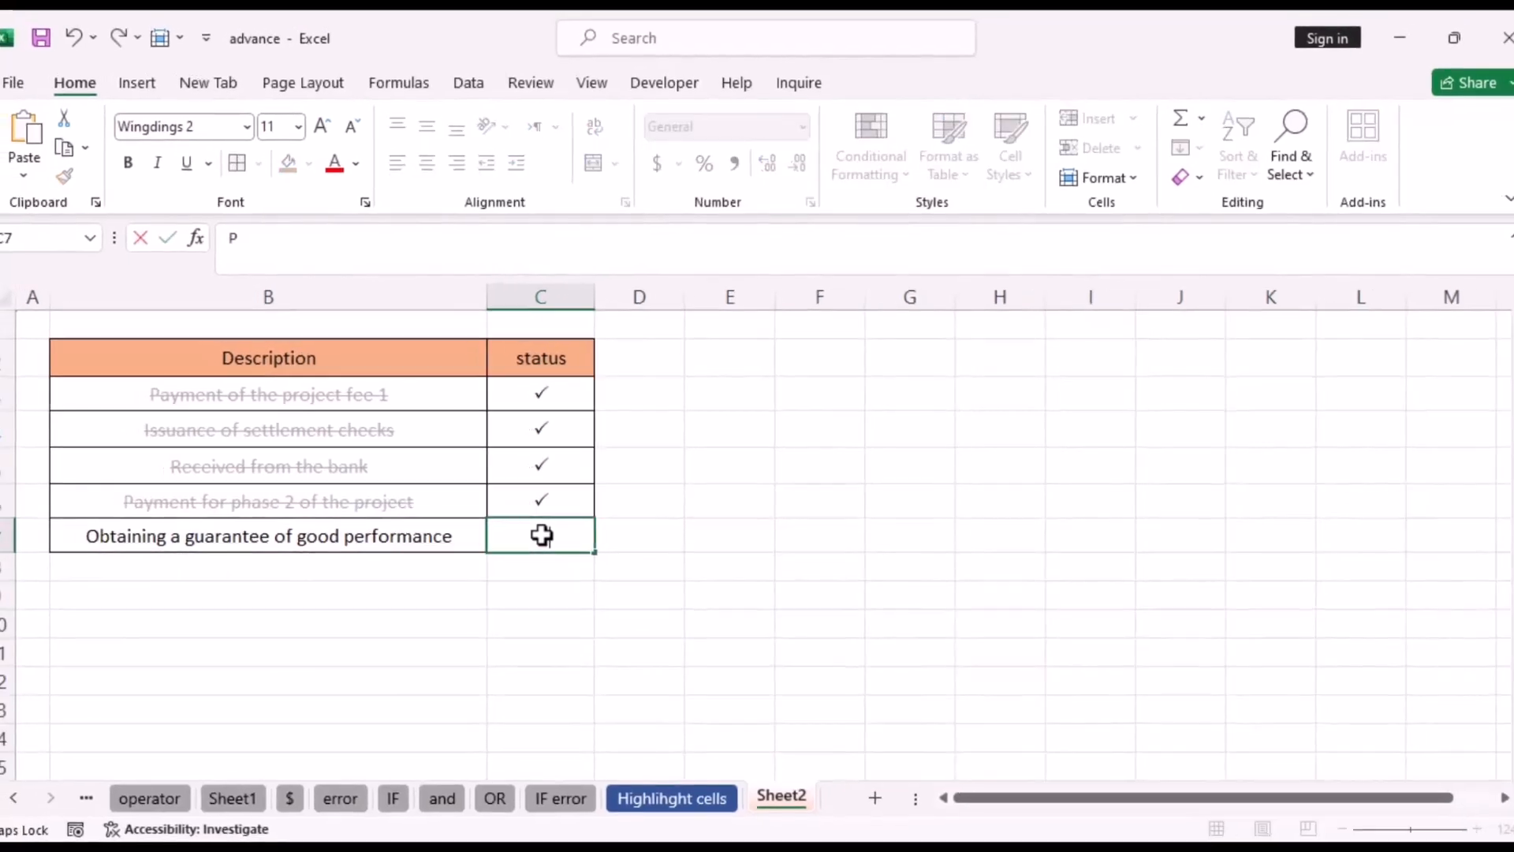
pyautogui.write('P')
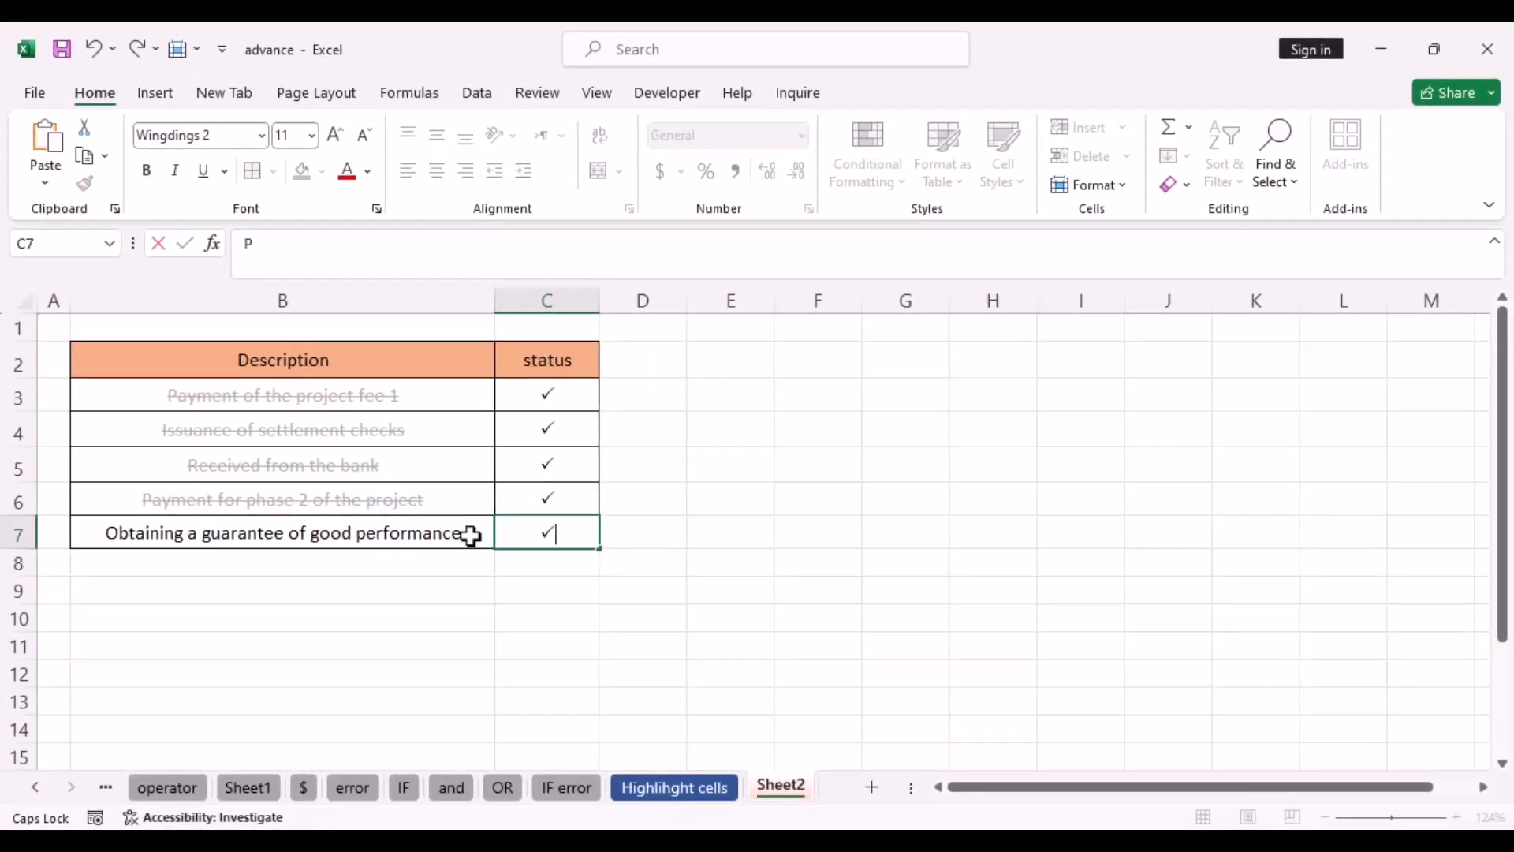
pyautogui.click(567, 569)
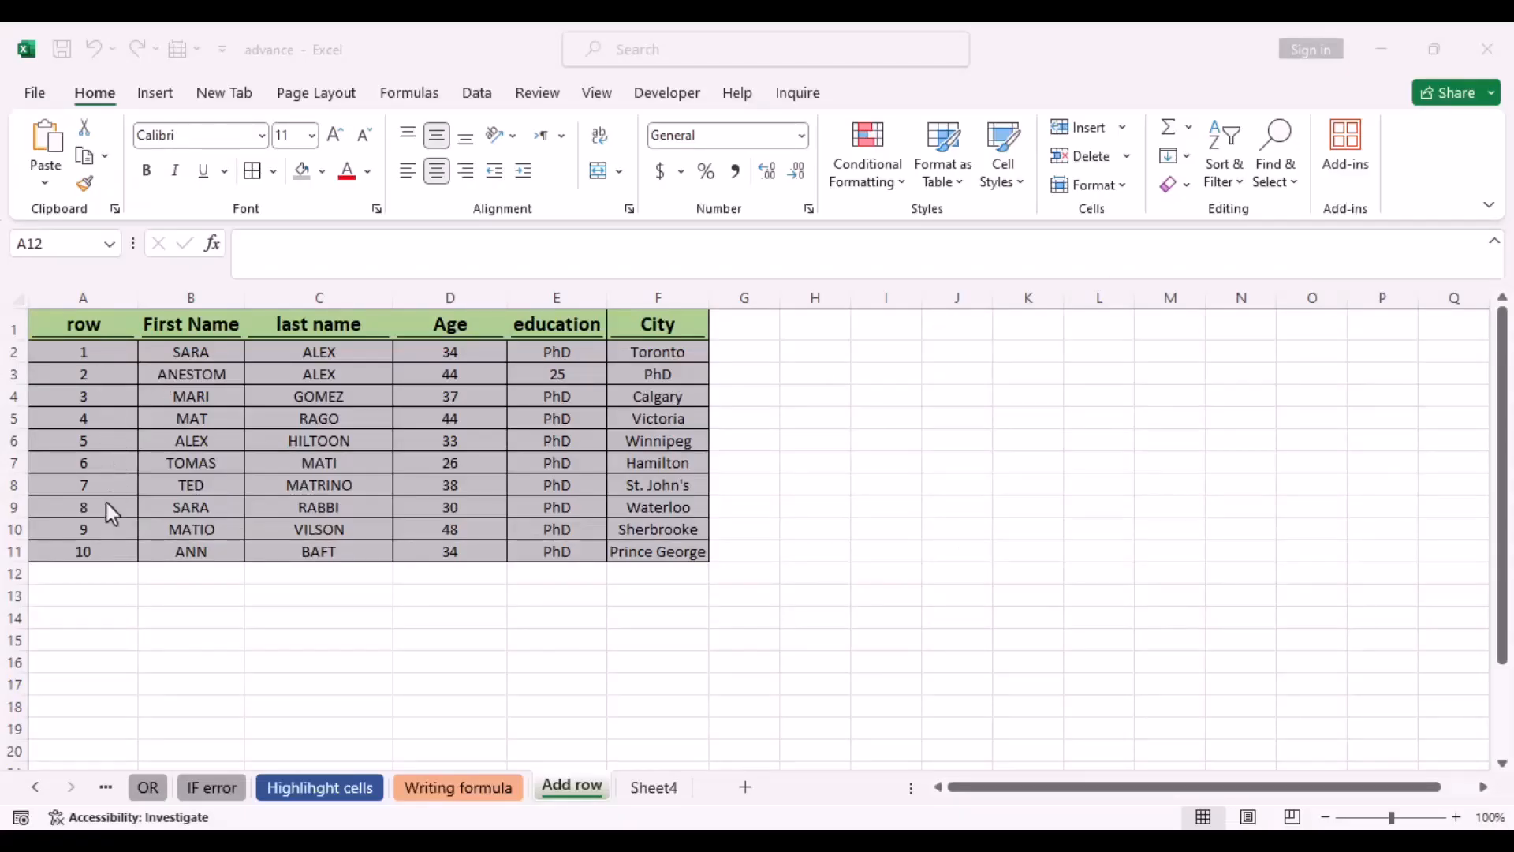
# Enter row numbers 11 and 12 in cells A12 and A13 of the Add row sheet.
pyautogui.click(77, 579)
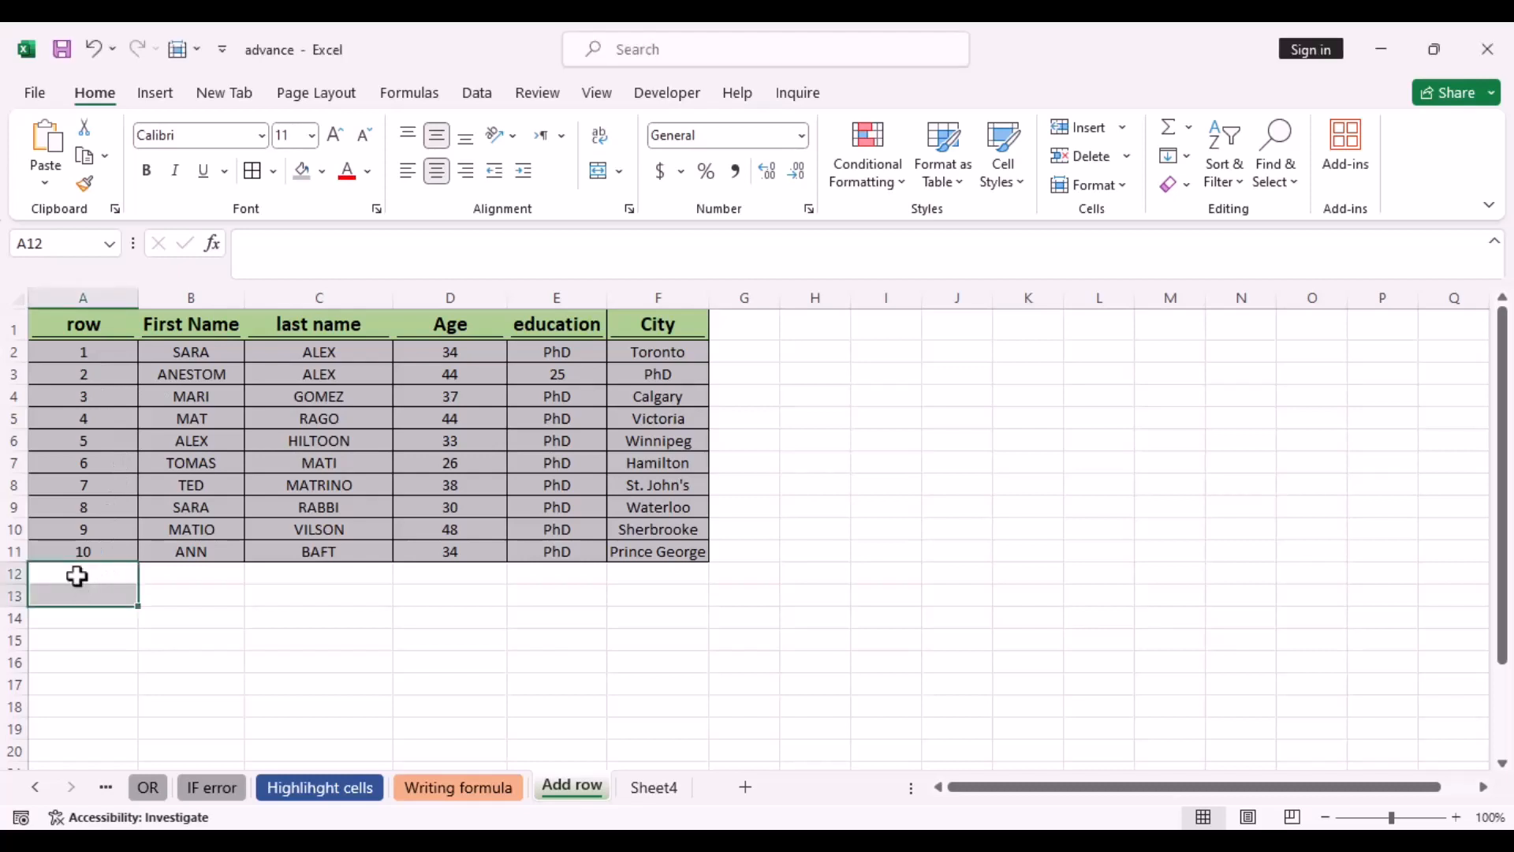
pyautogui.write('11')
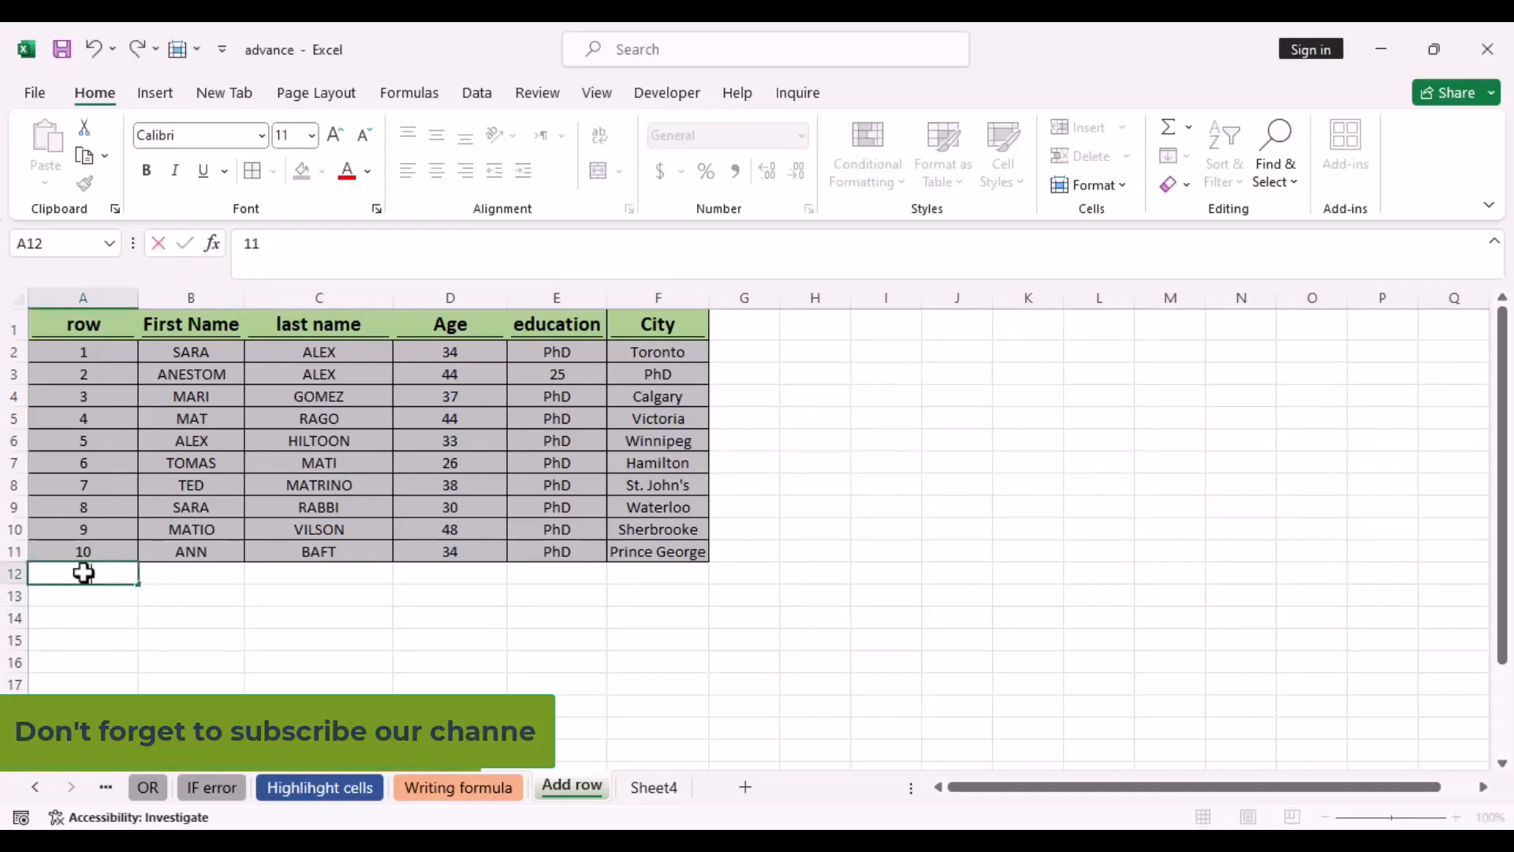
pyautogui.press('Return')
pyautogui.write('12')
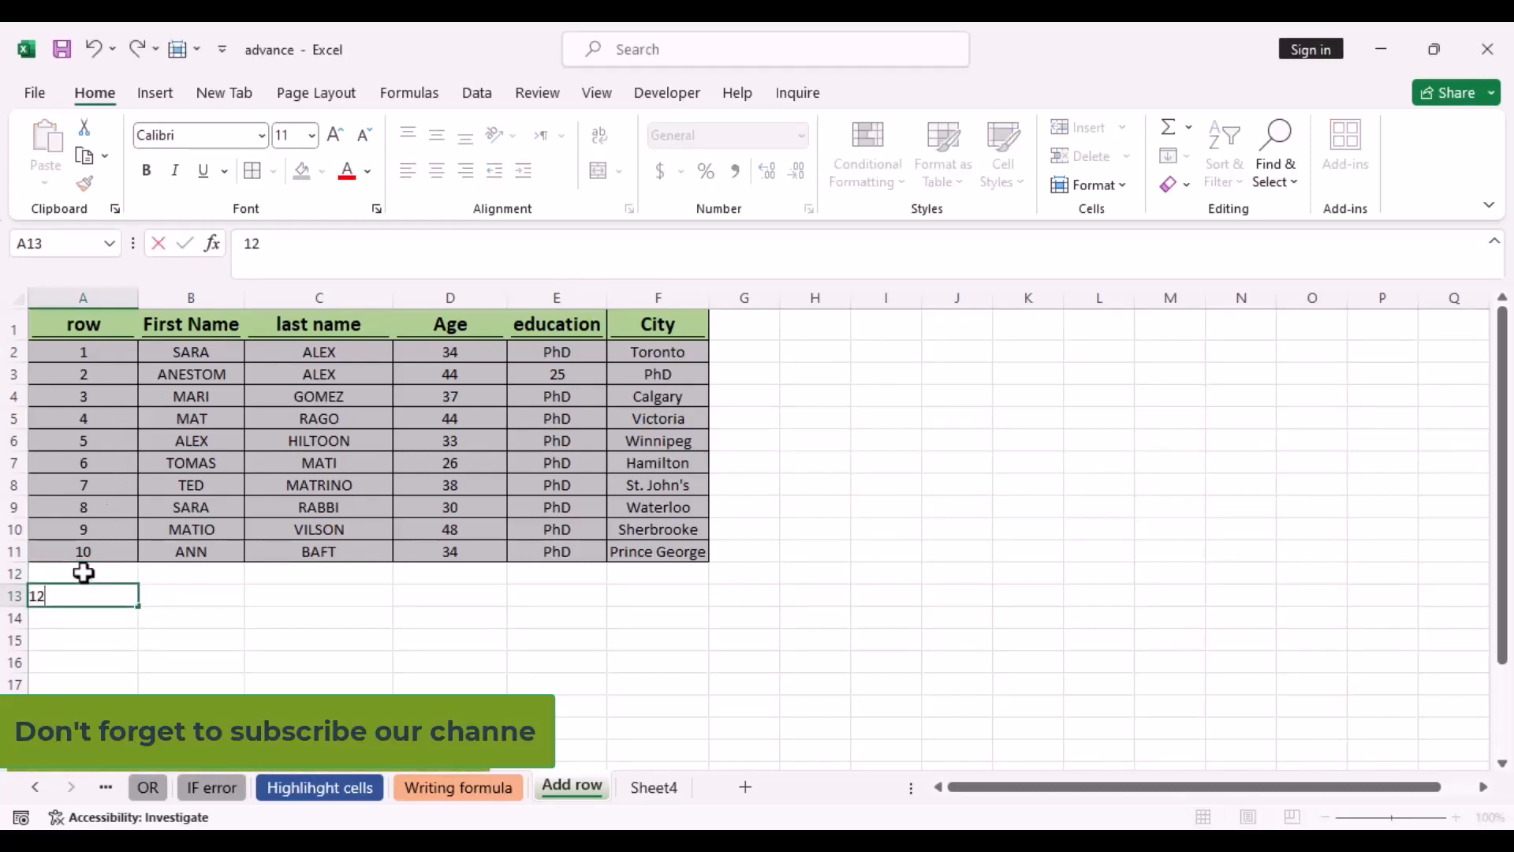
pyautogui.click(264, 662)
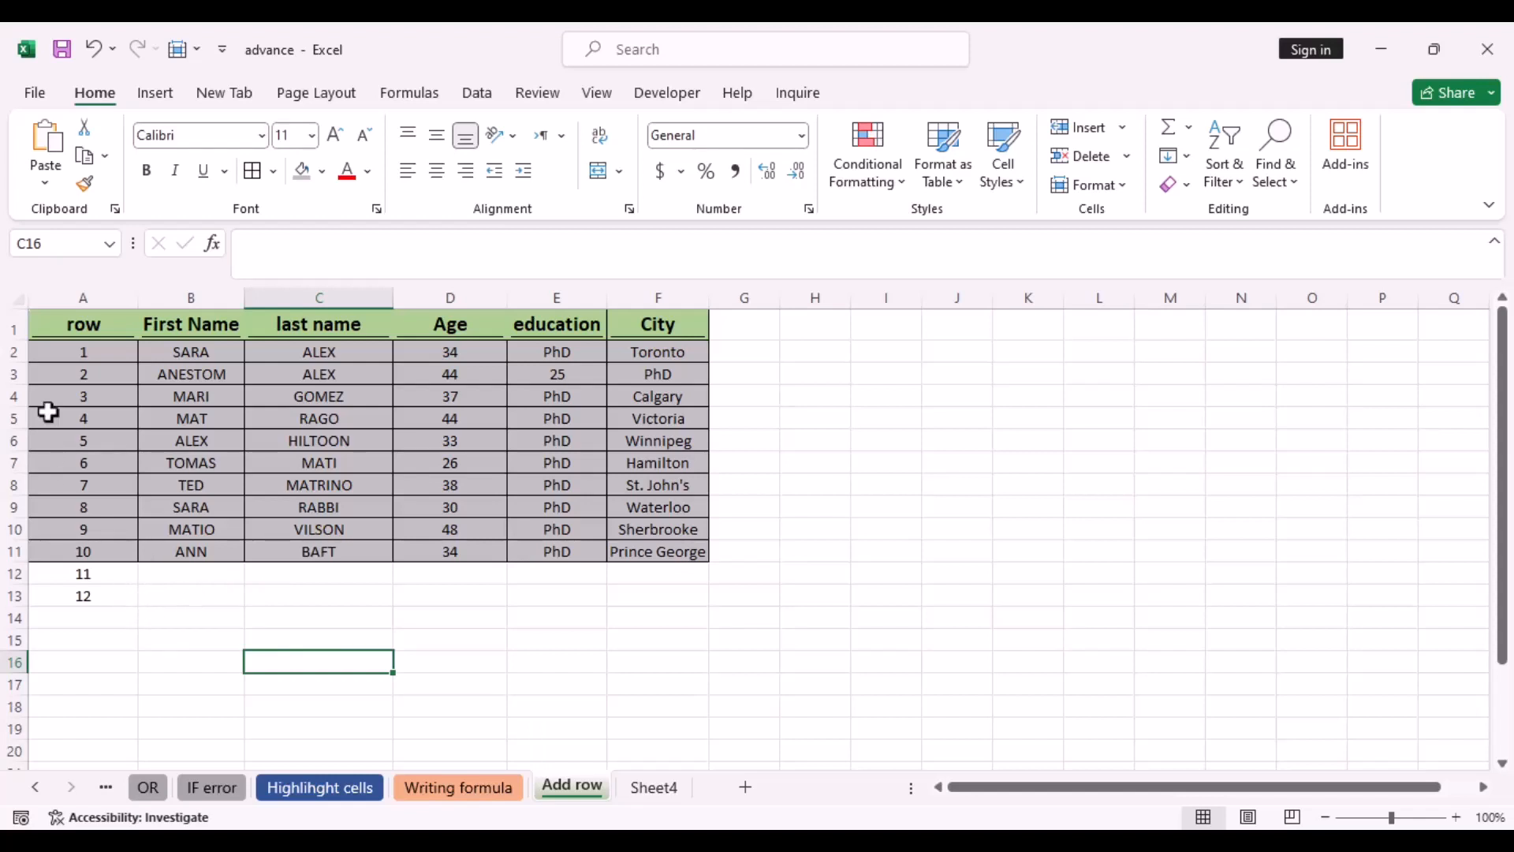
pyautogui.moveTo(48, 352); pyautogui.dragTo(649, 729)
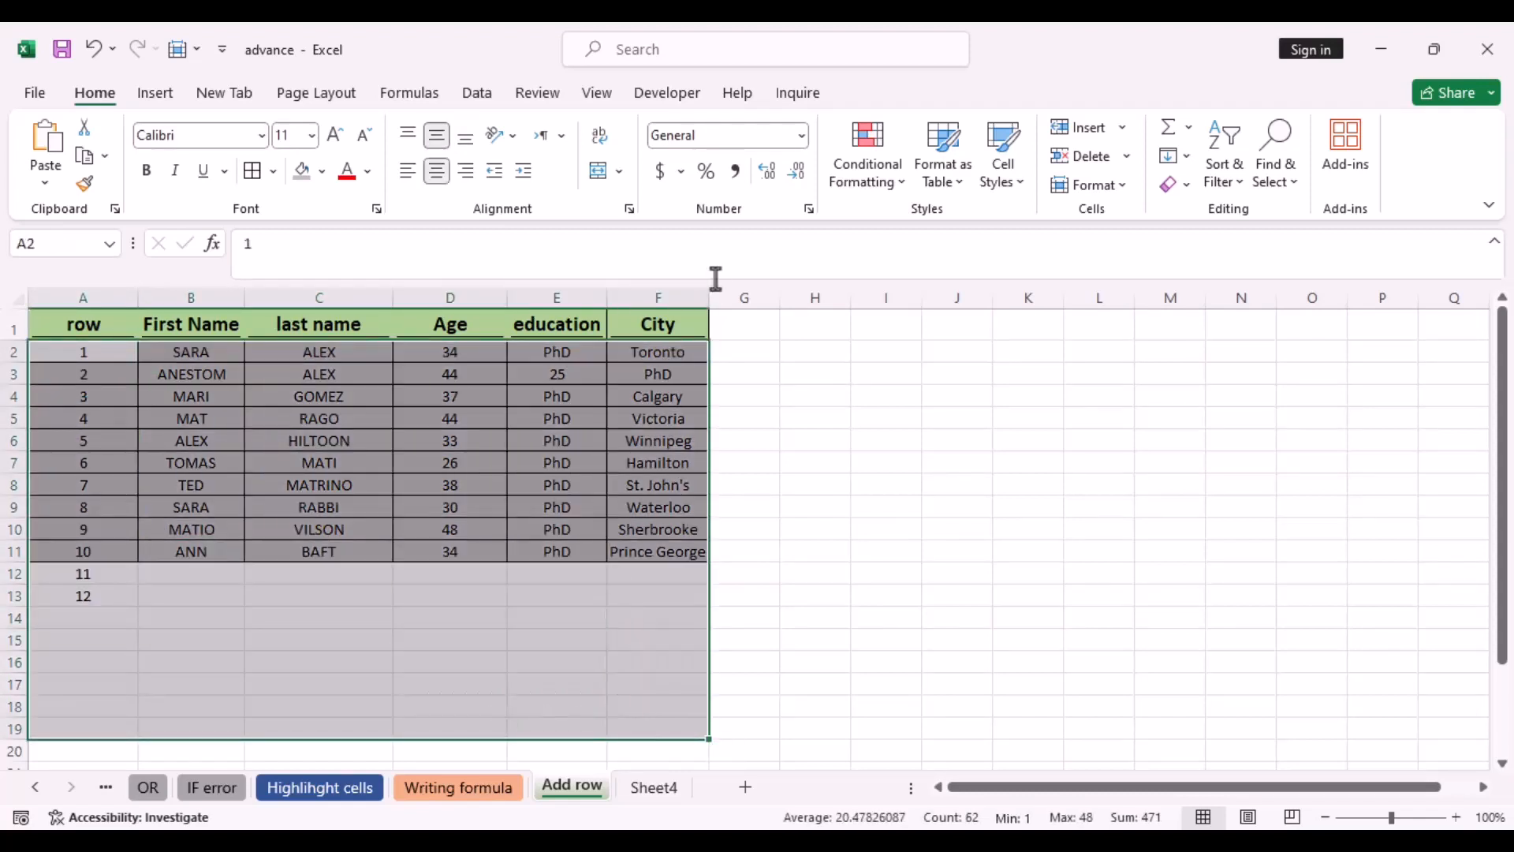
pyautogui.click(902, 186)
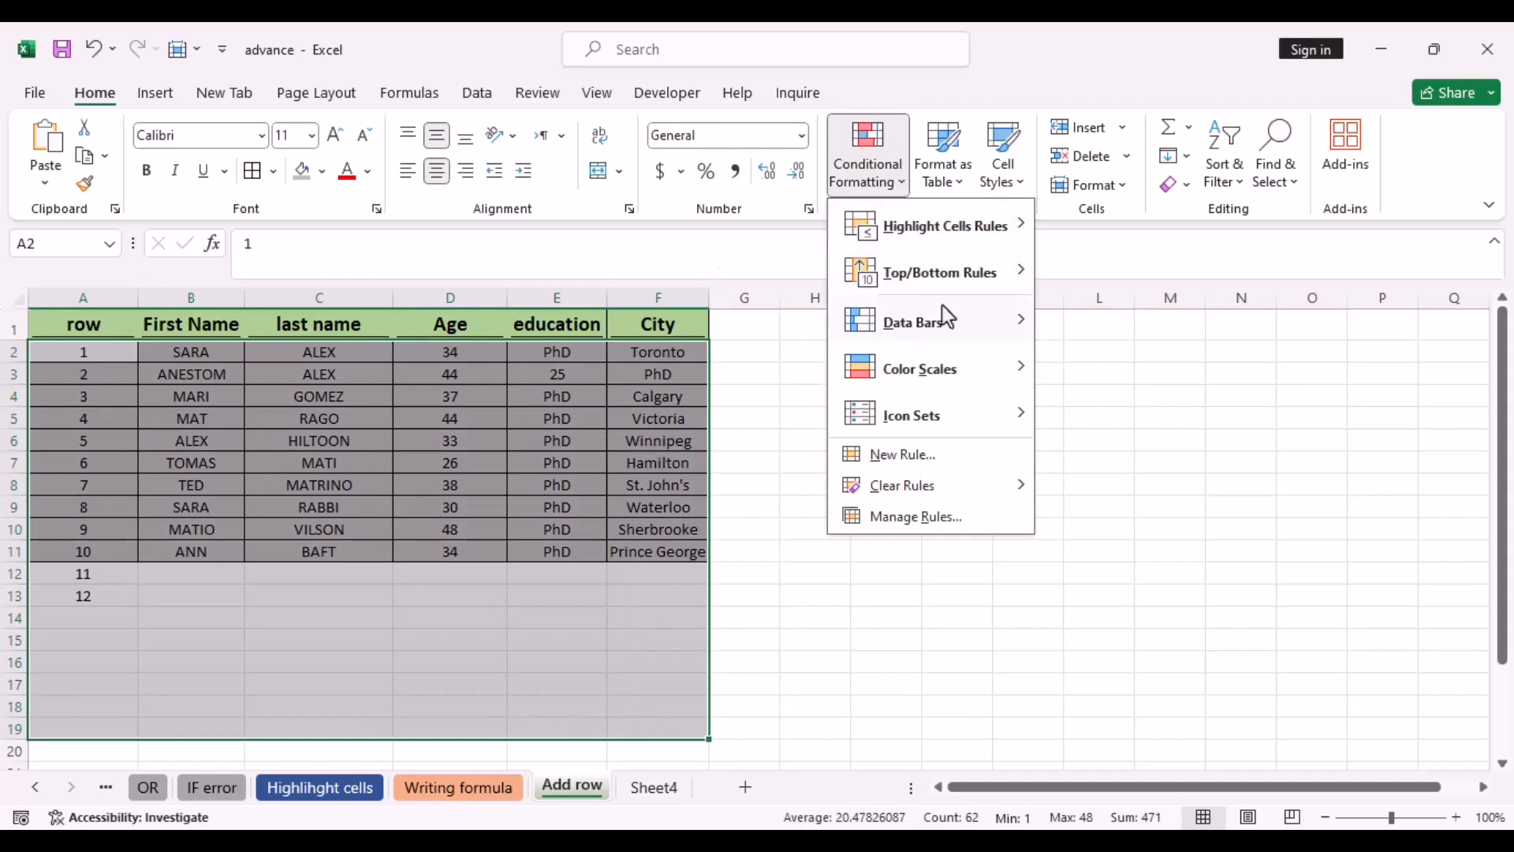
pyautogui.click(902, 456)
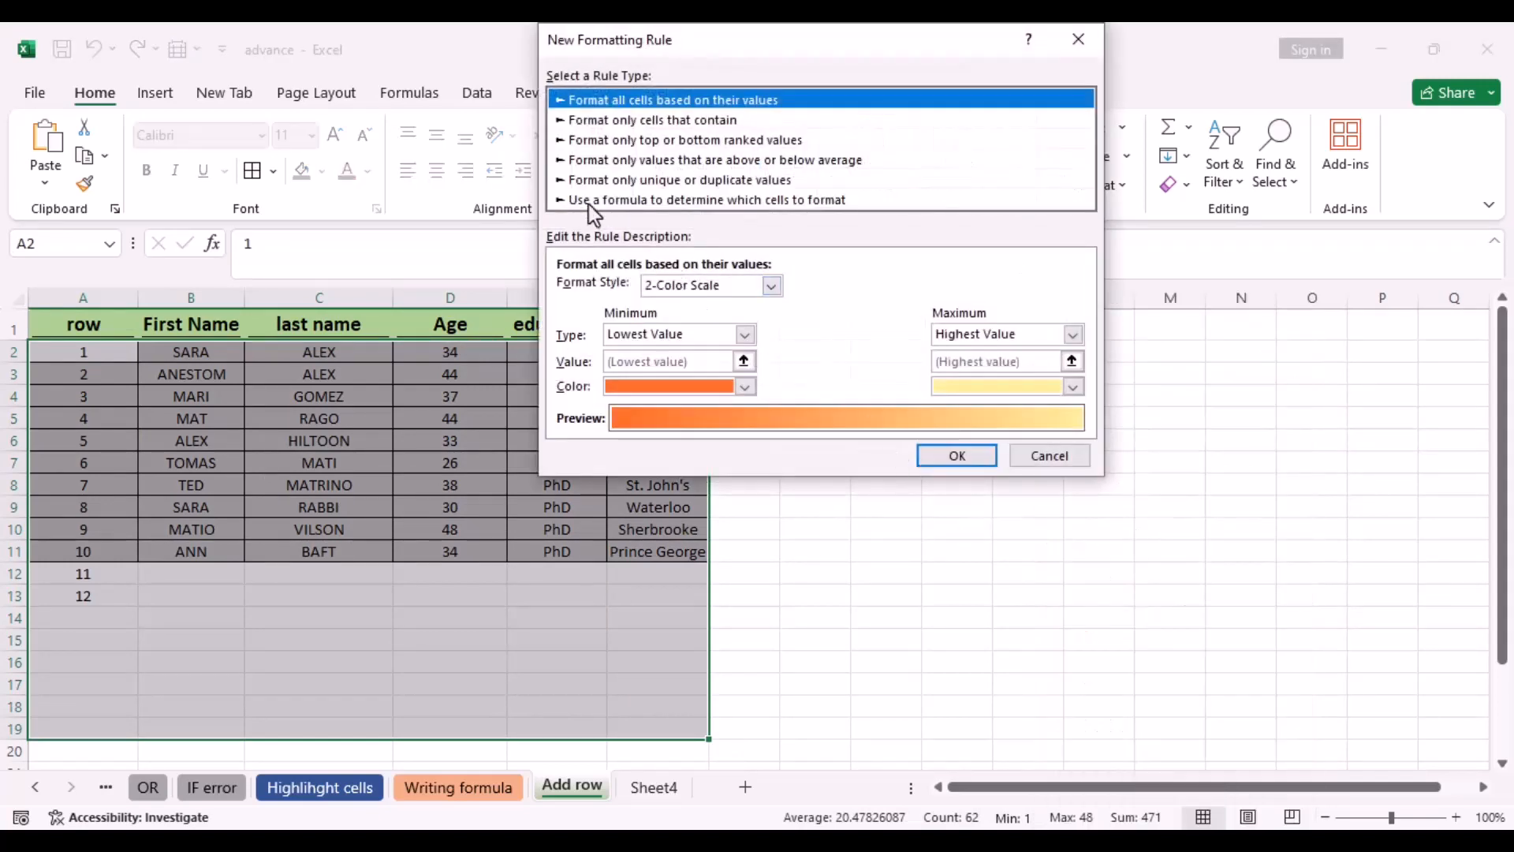
pyautogui.click(588, 205)
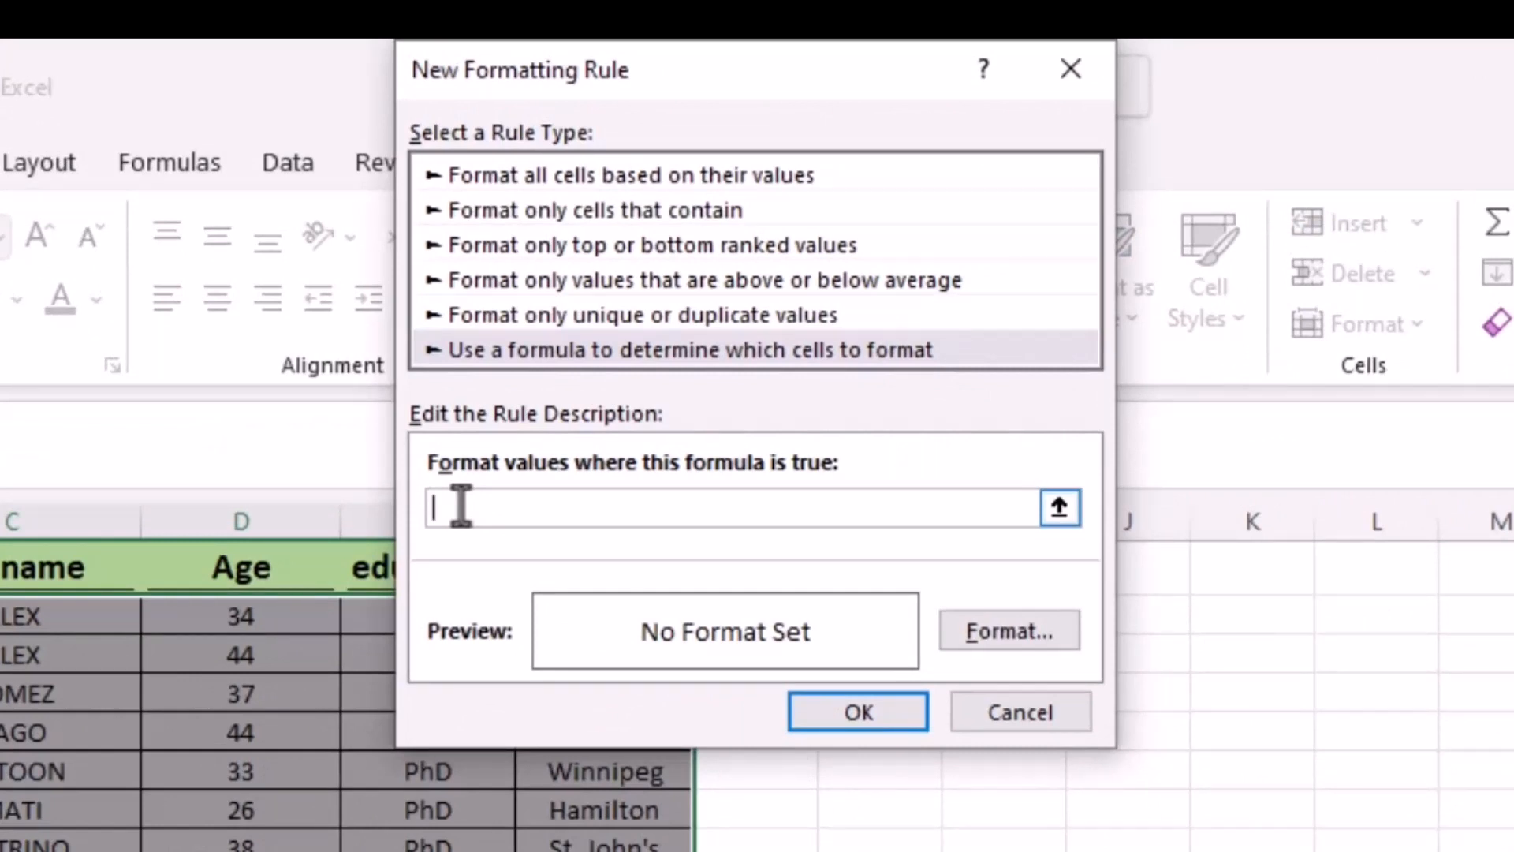
pyautogui.click(1071, 63)
# Enter a logical test formula on A2 in cell G2 and fill it down column G.
pyautogui.click(769, 617)
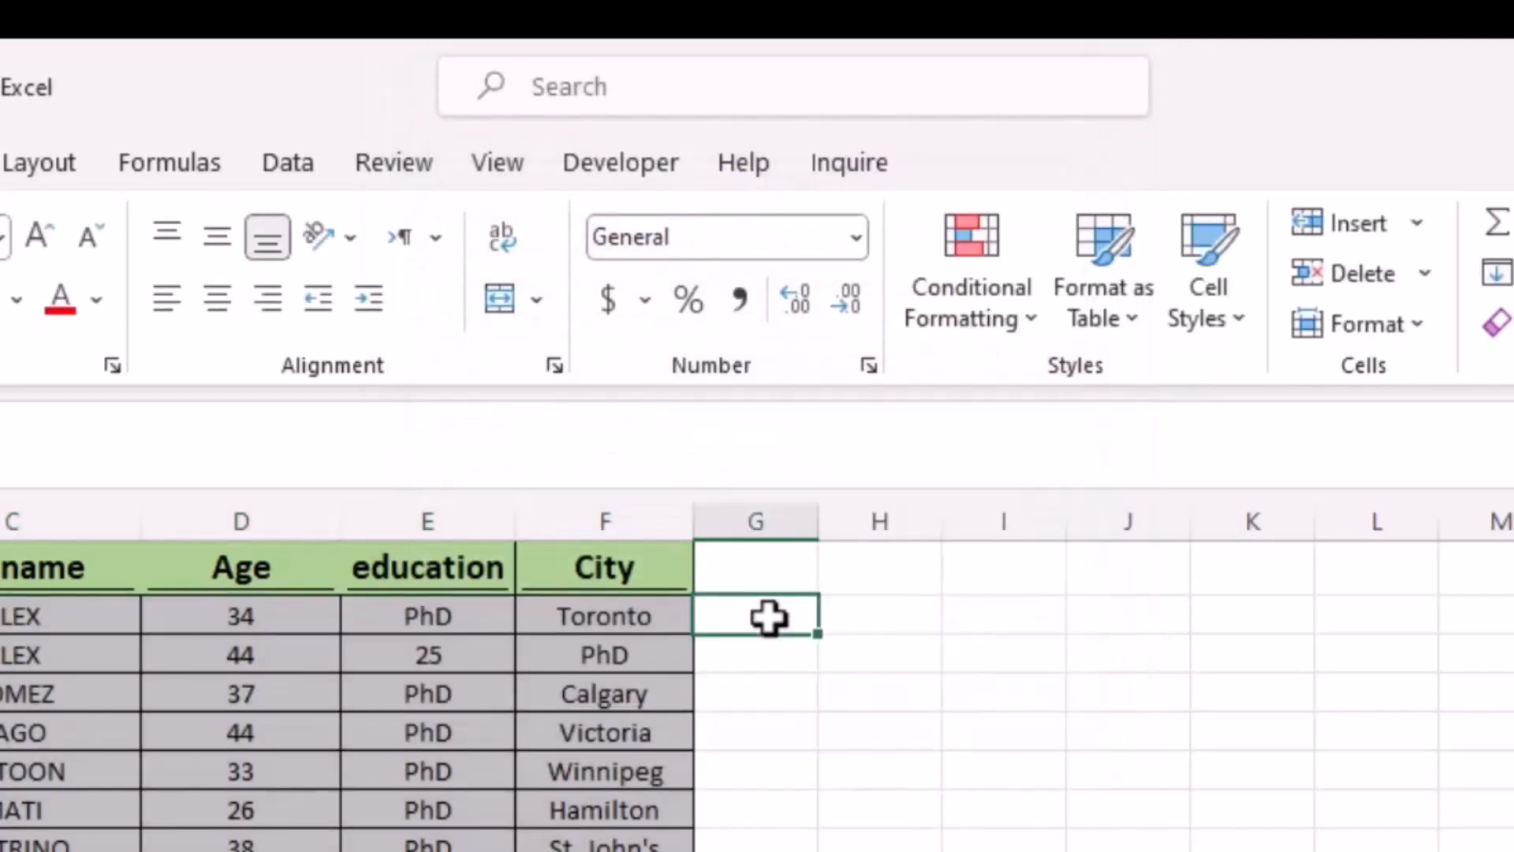
pyautogui.write('=A2')
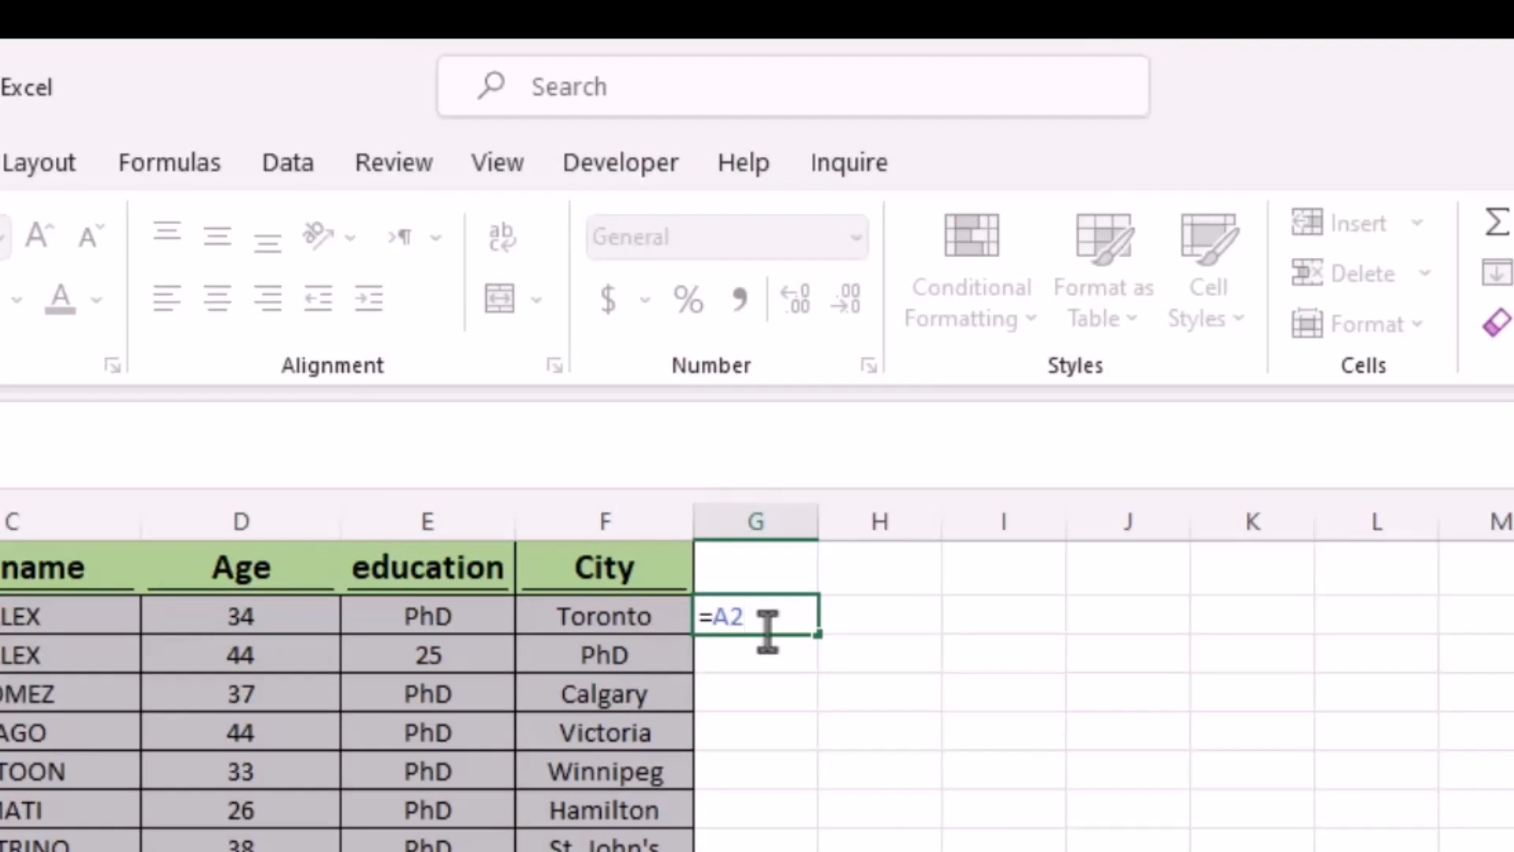
pyautogui.write('>1')
pyautogui.press('Return')
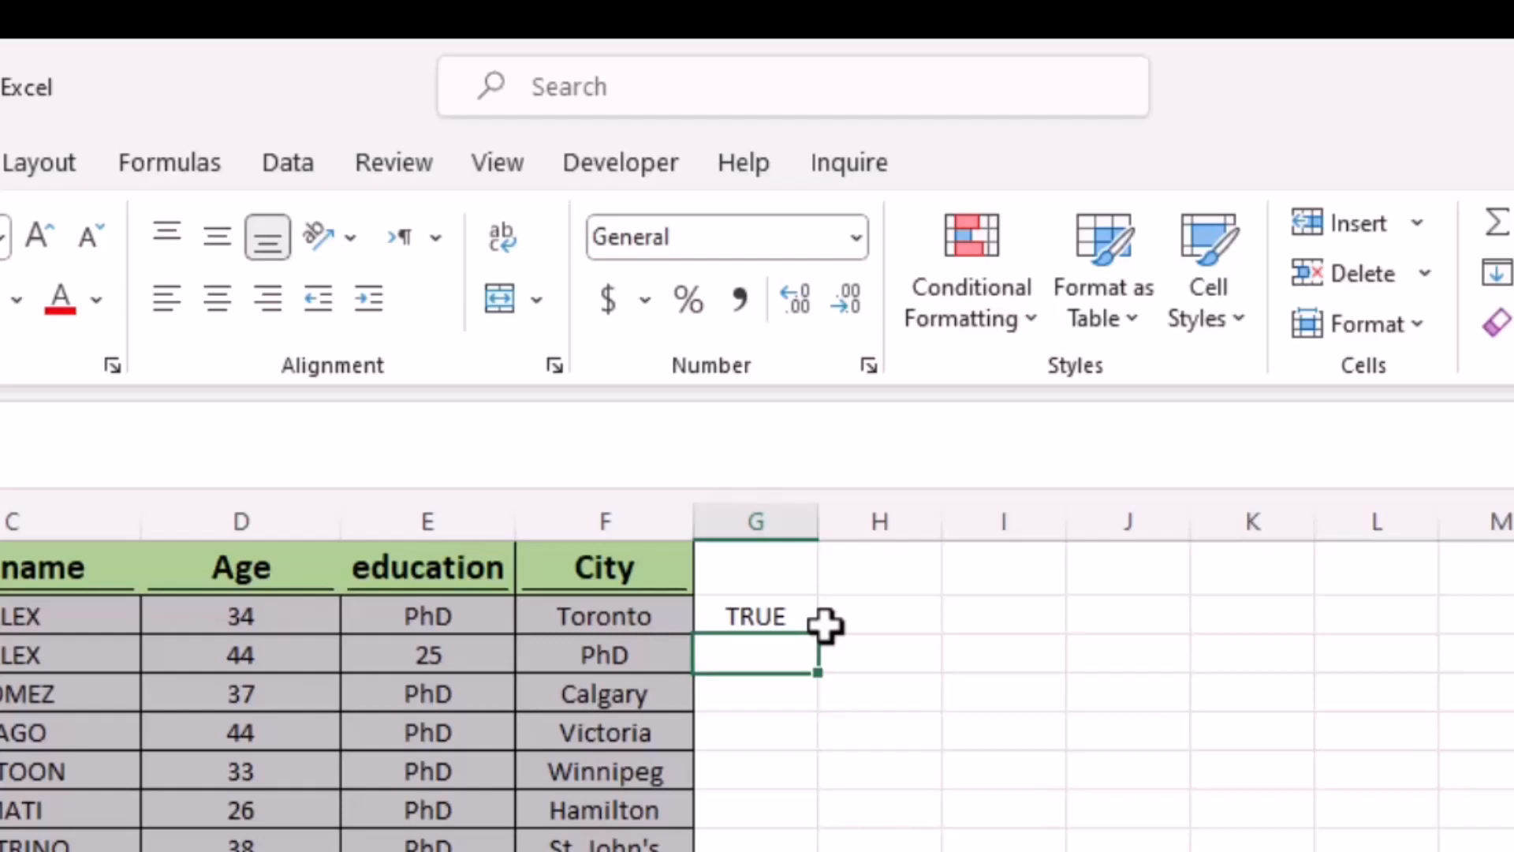
pyautogui.click(797, 614)
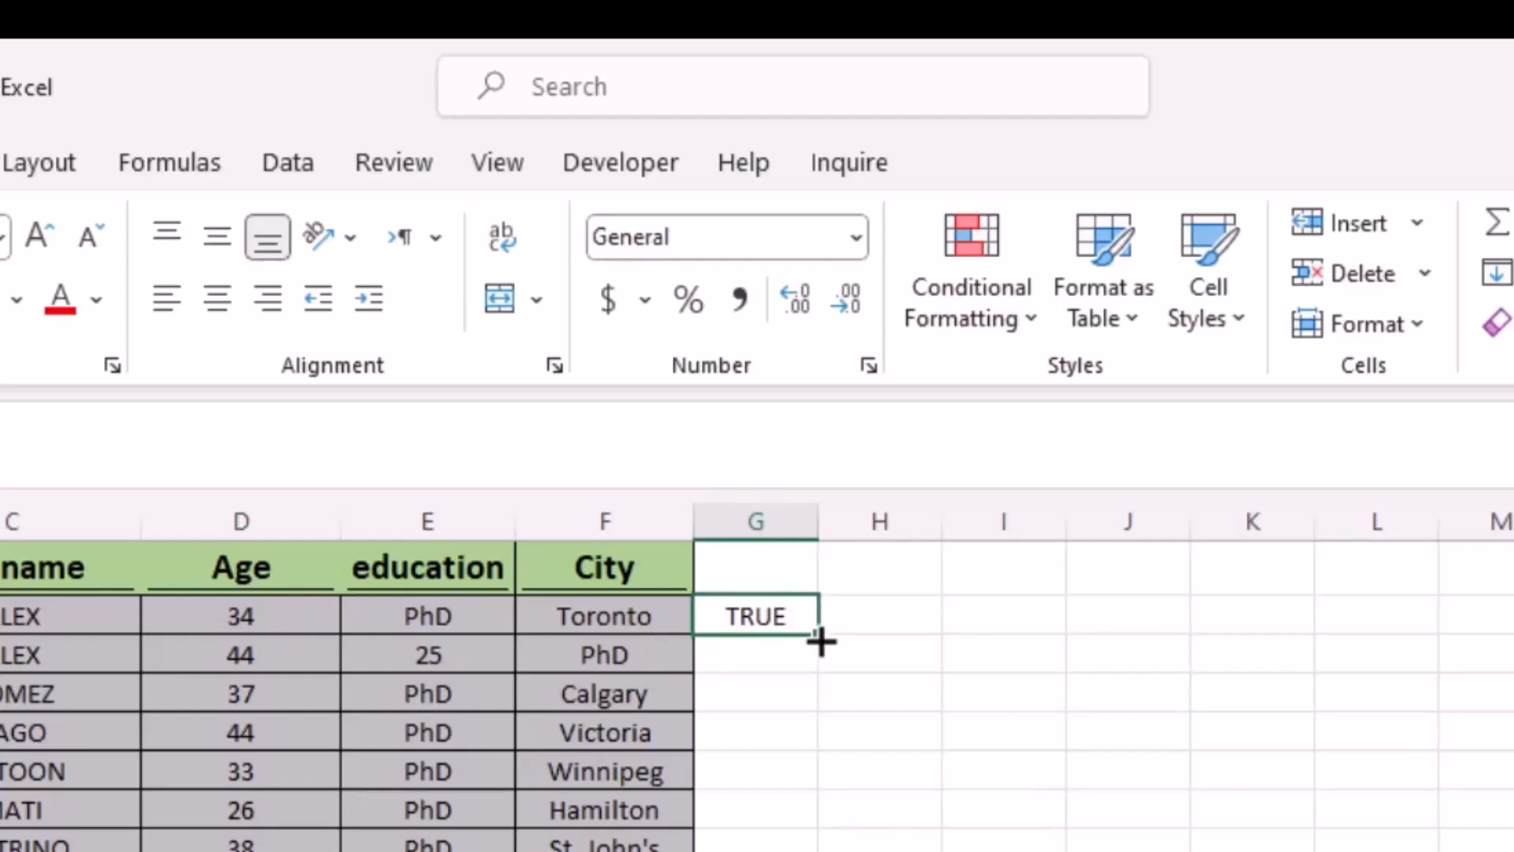
pyautogui.moveTo(820, 642); pyautogui.dragTo(820, 850)
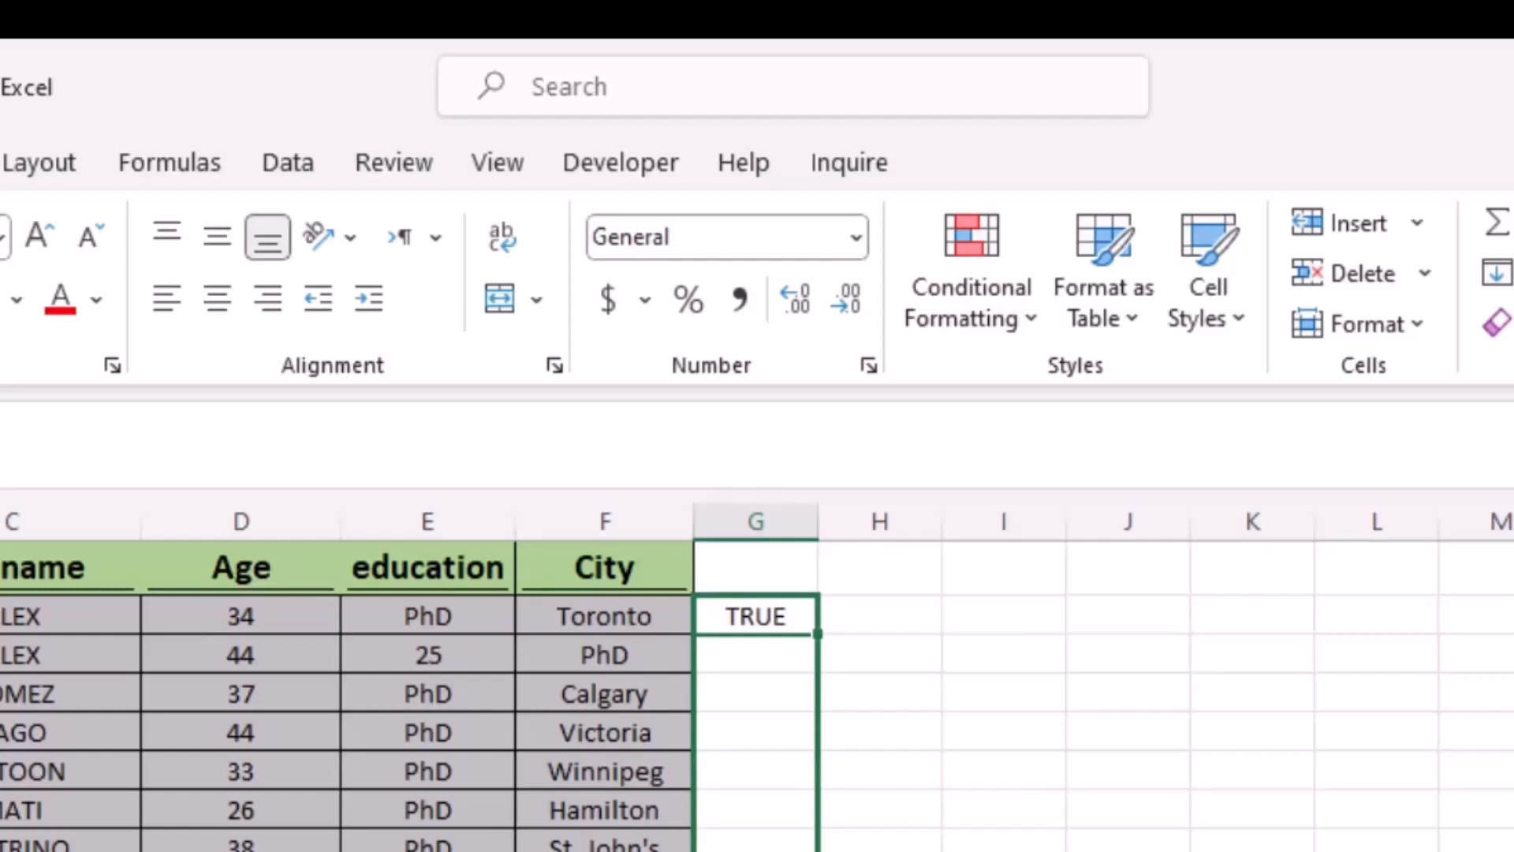
pyautogui.hotkey('ctrl', 'd')
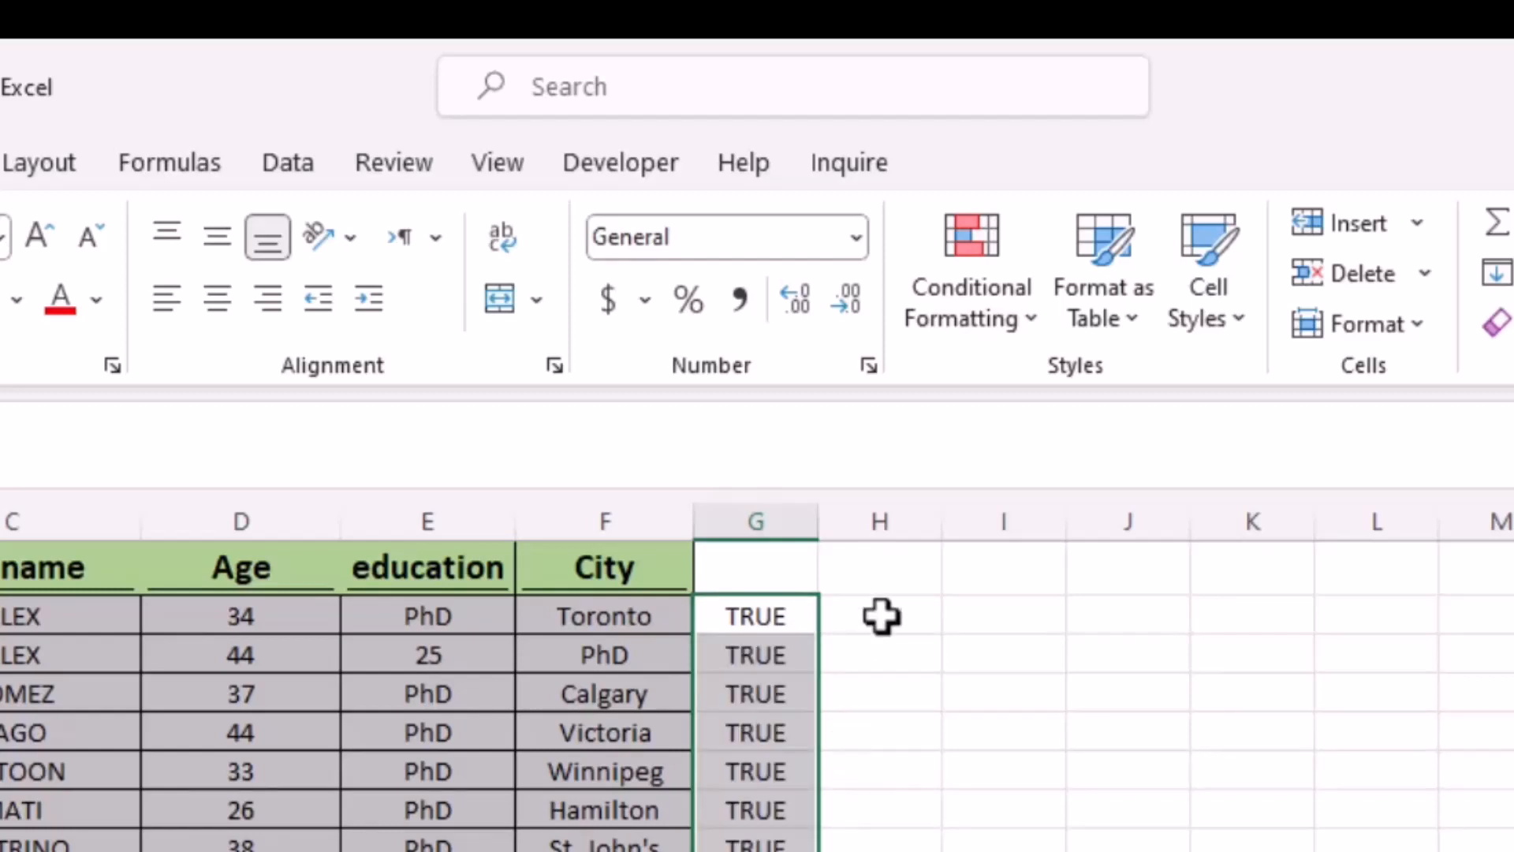
# Undo the fill and the test formula in column G.
pyautogui.hotkey('ctrl', 'z')
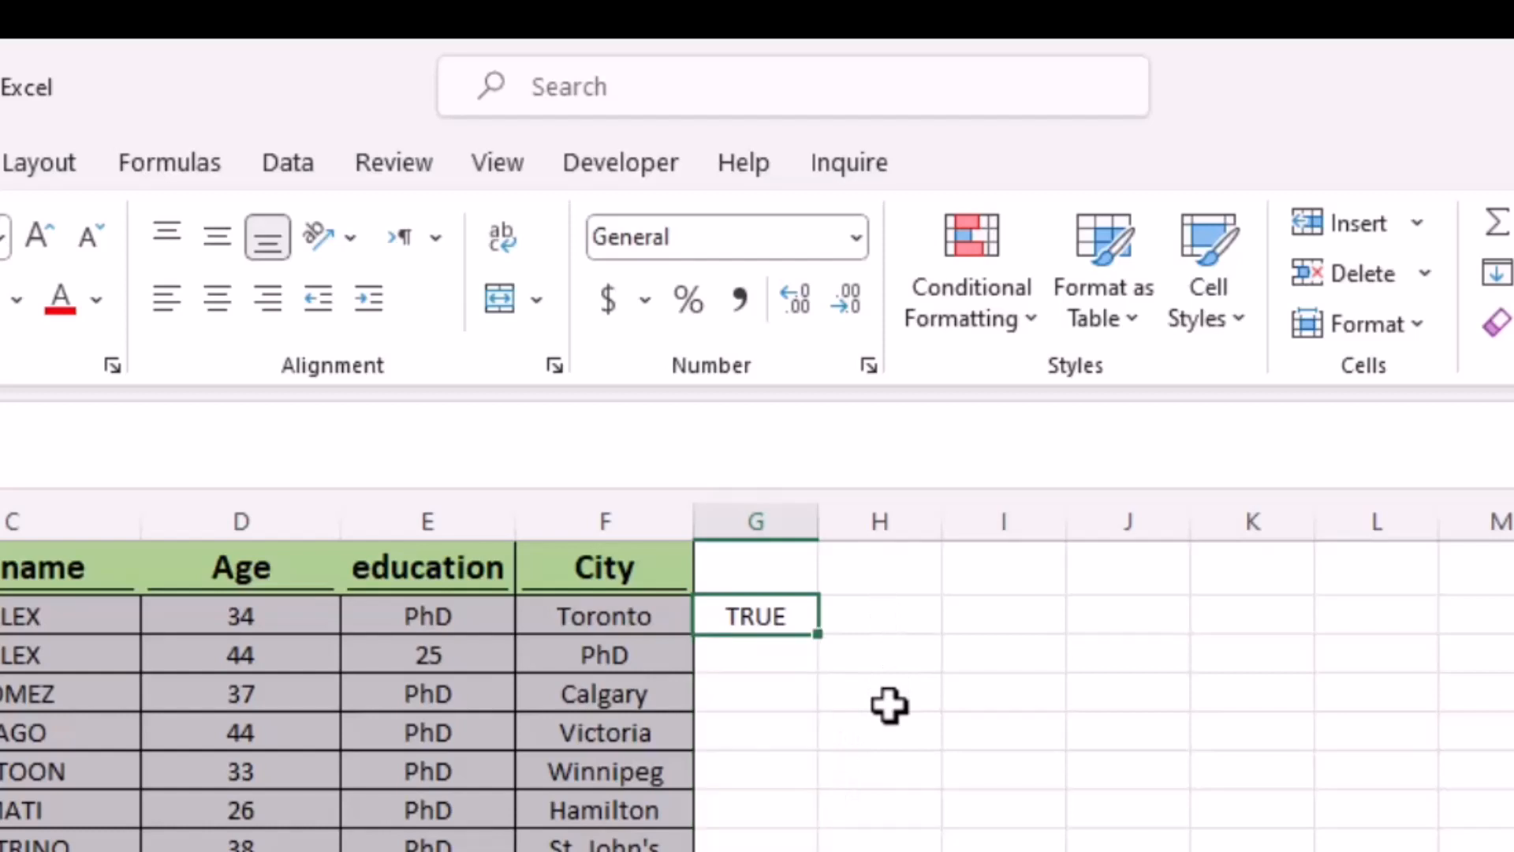
pyautogui.hotkey('ctrl', 'z')
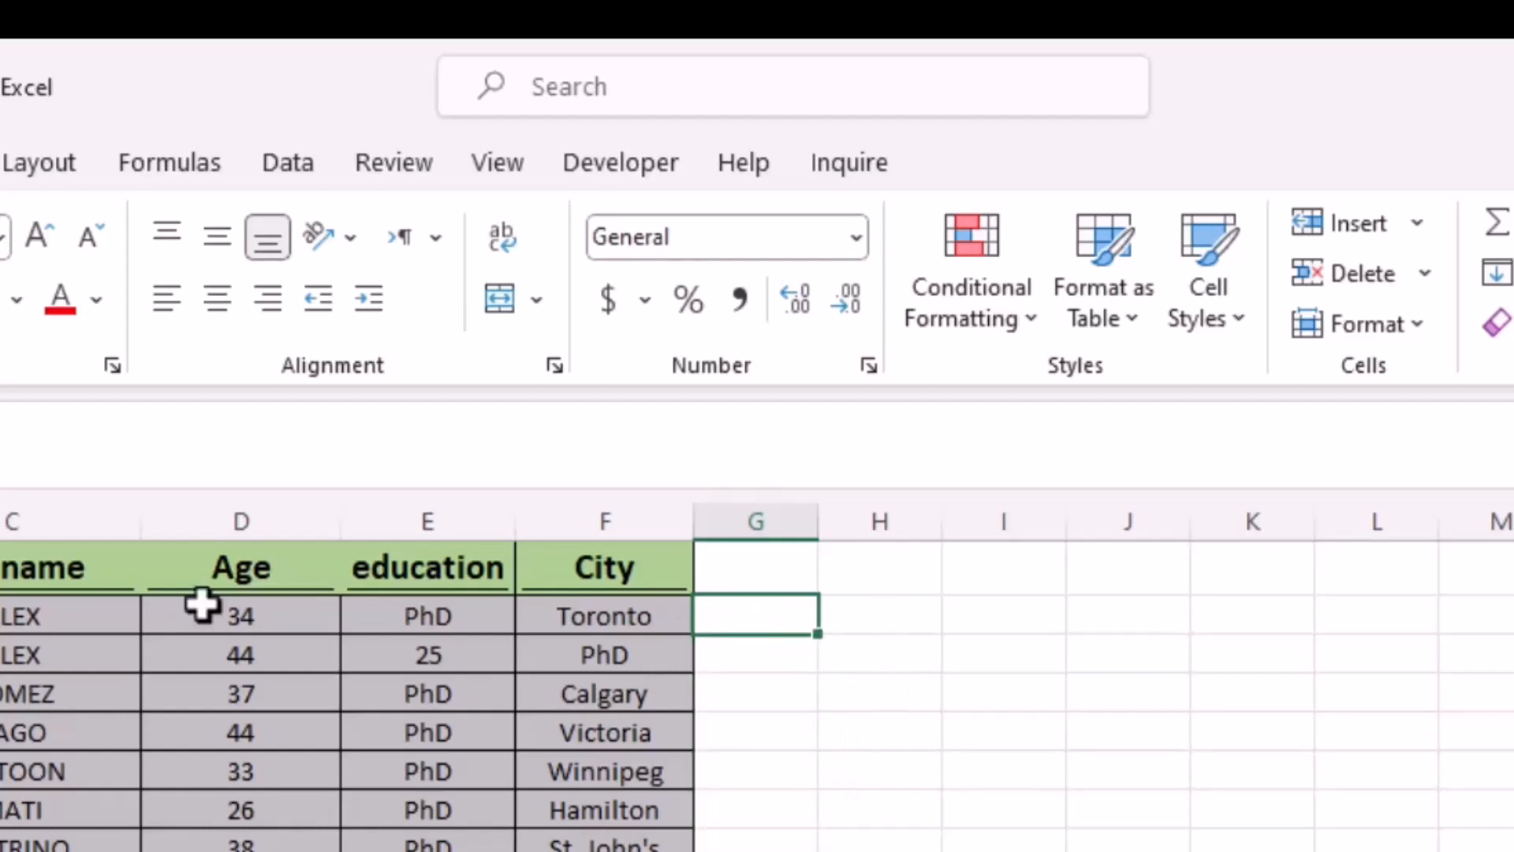
# Create a formula-based conditional formatting rule for A2:F19 on the Add row sheet with the formula =$a2>0.
pyautogui.moveTo(15, 844); pyautogui.dragTo(608, 844)
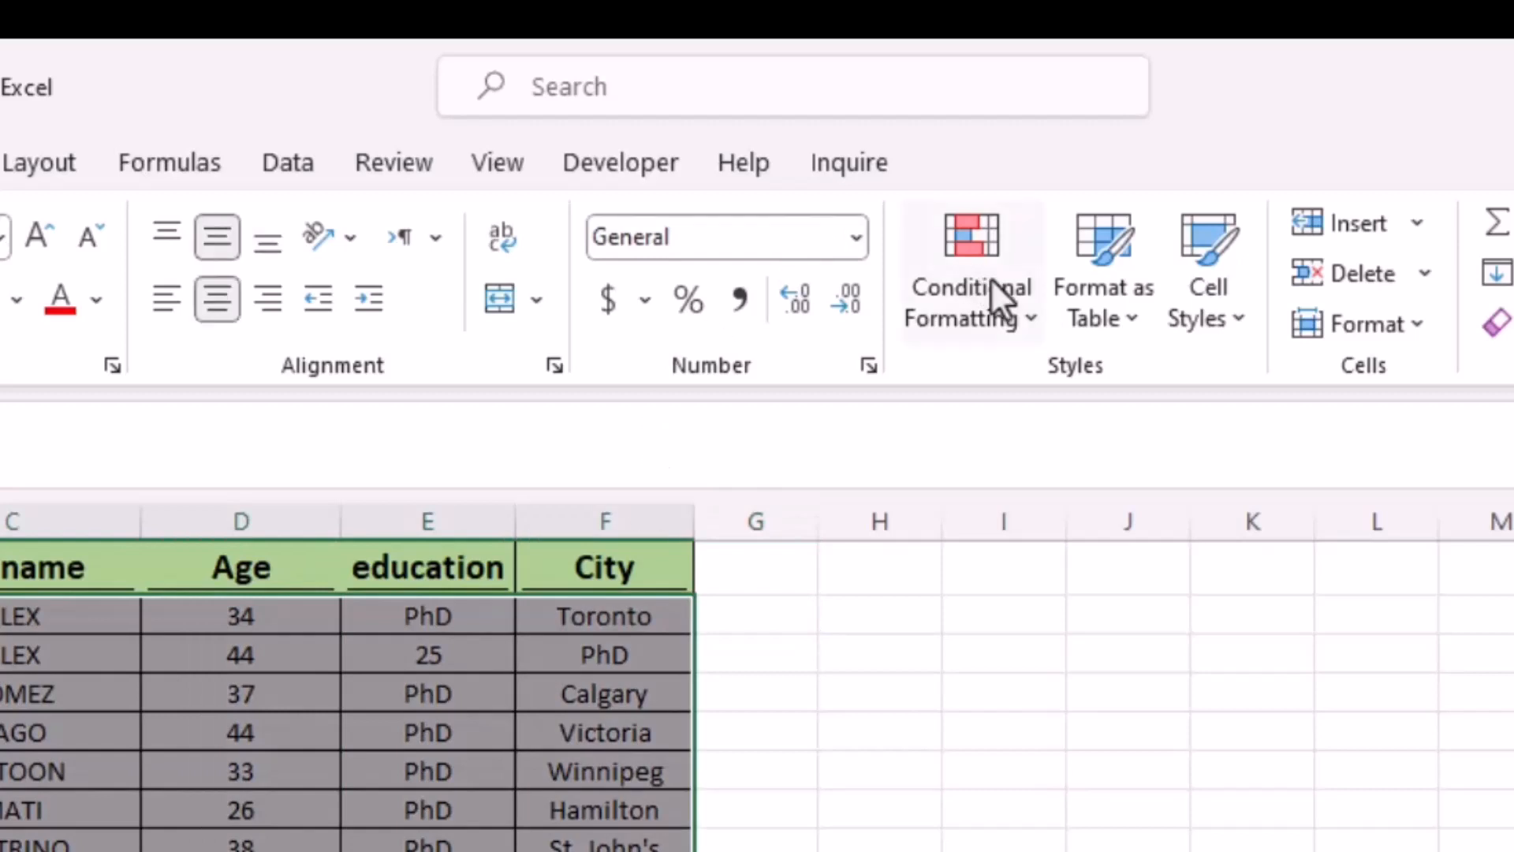
pyautogui.click(1021, 315)
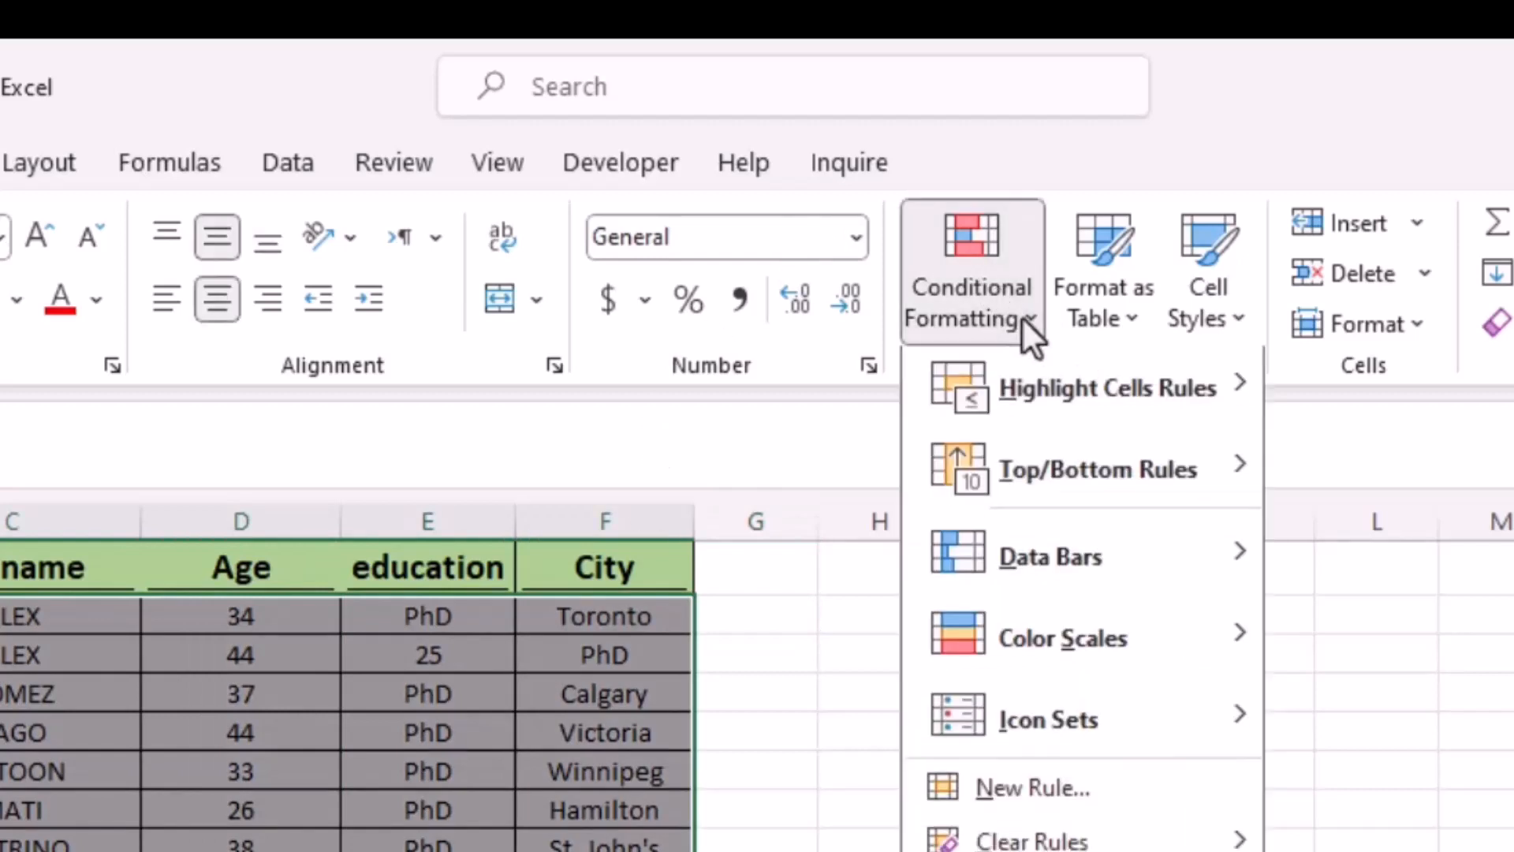
pyautogui.click(1038, 806)
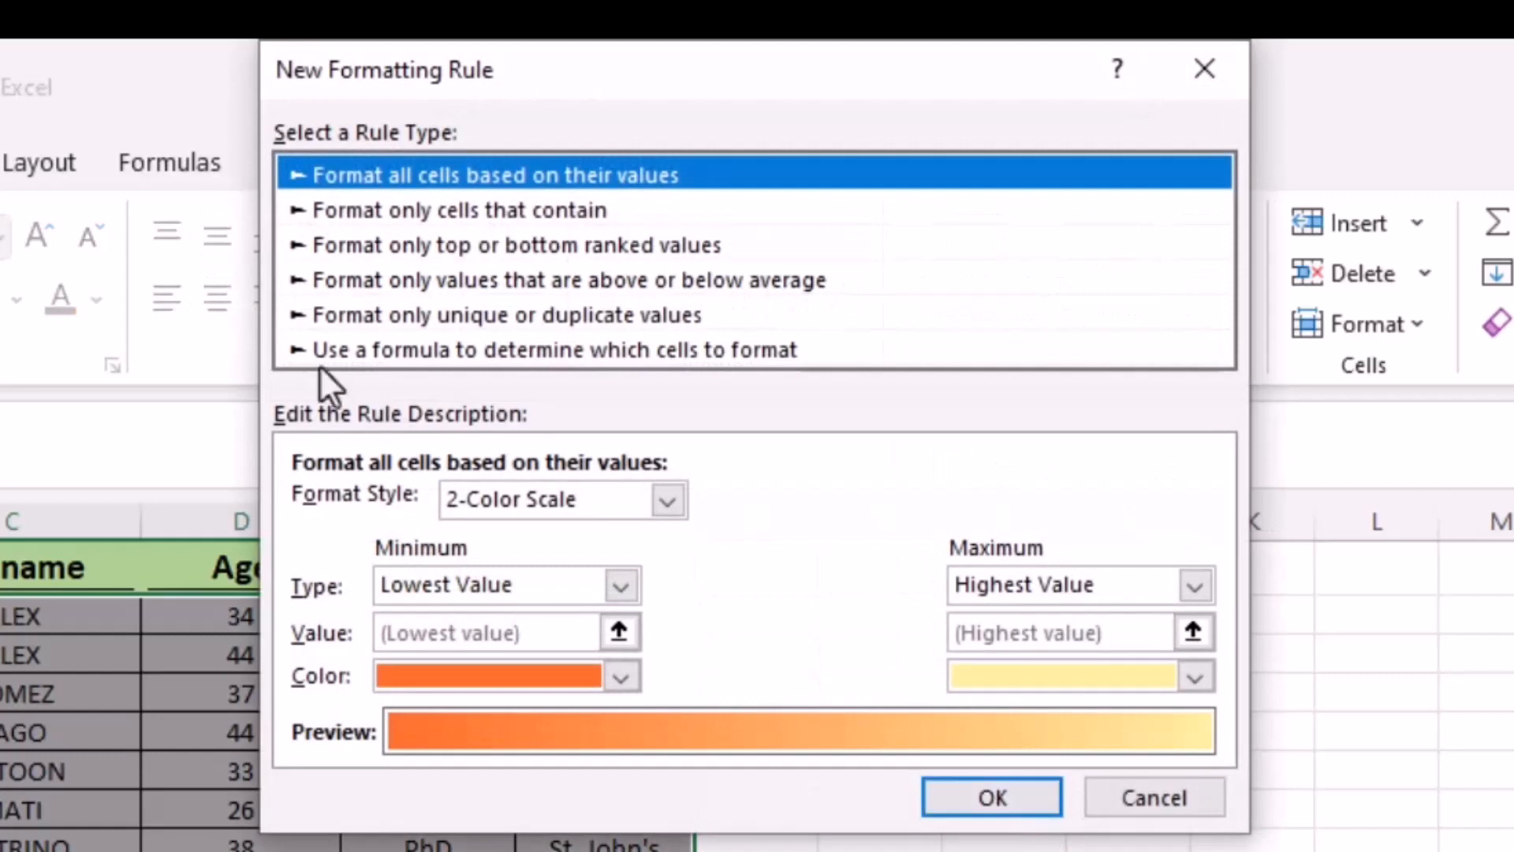
pyautogui.click(340, 352)
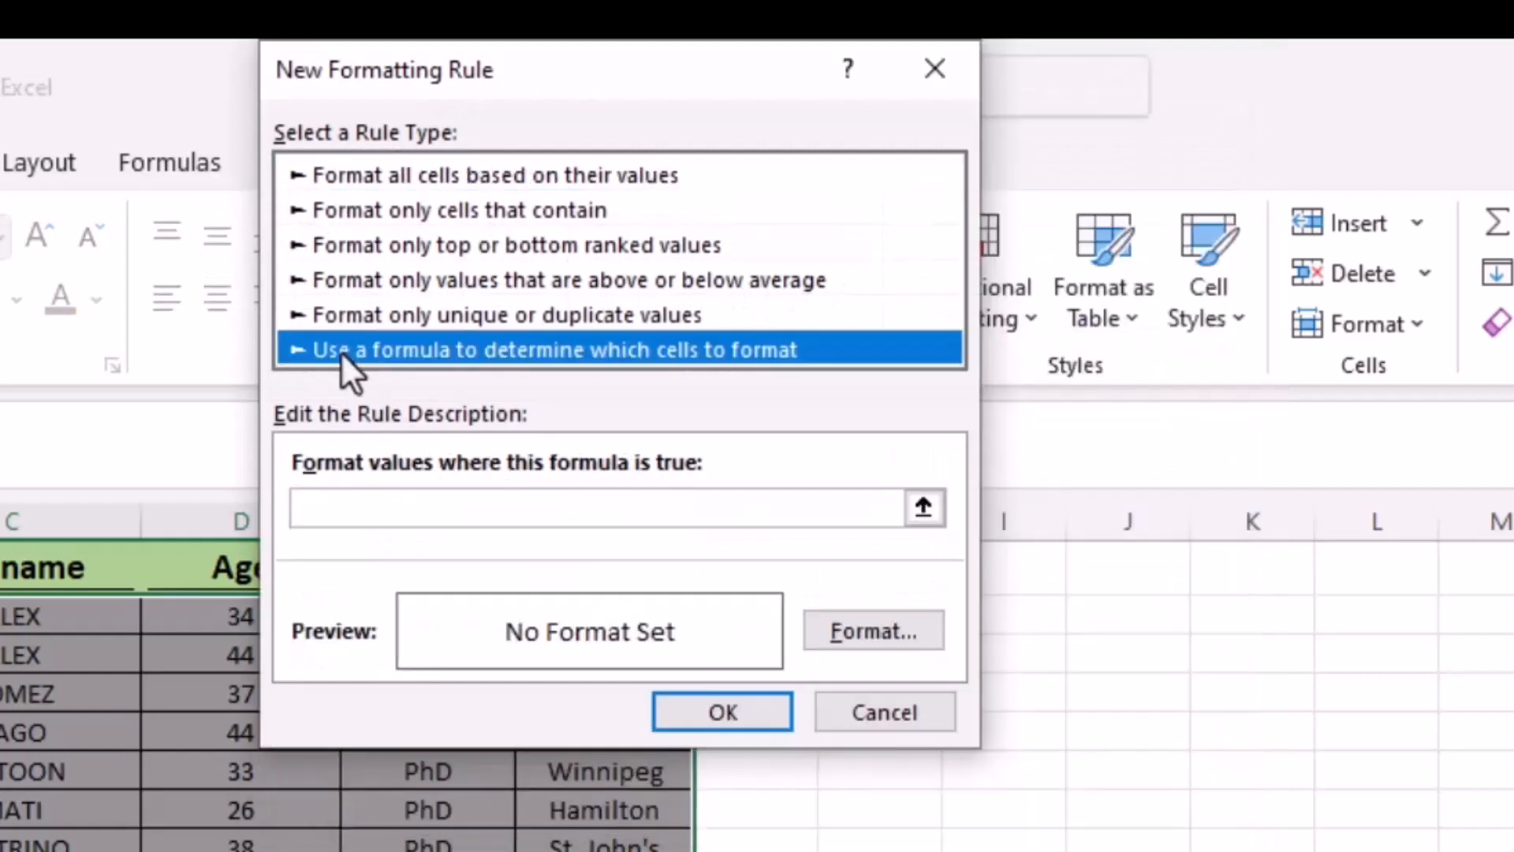
pyautogui.click(319, 505)
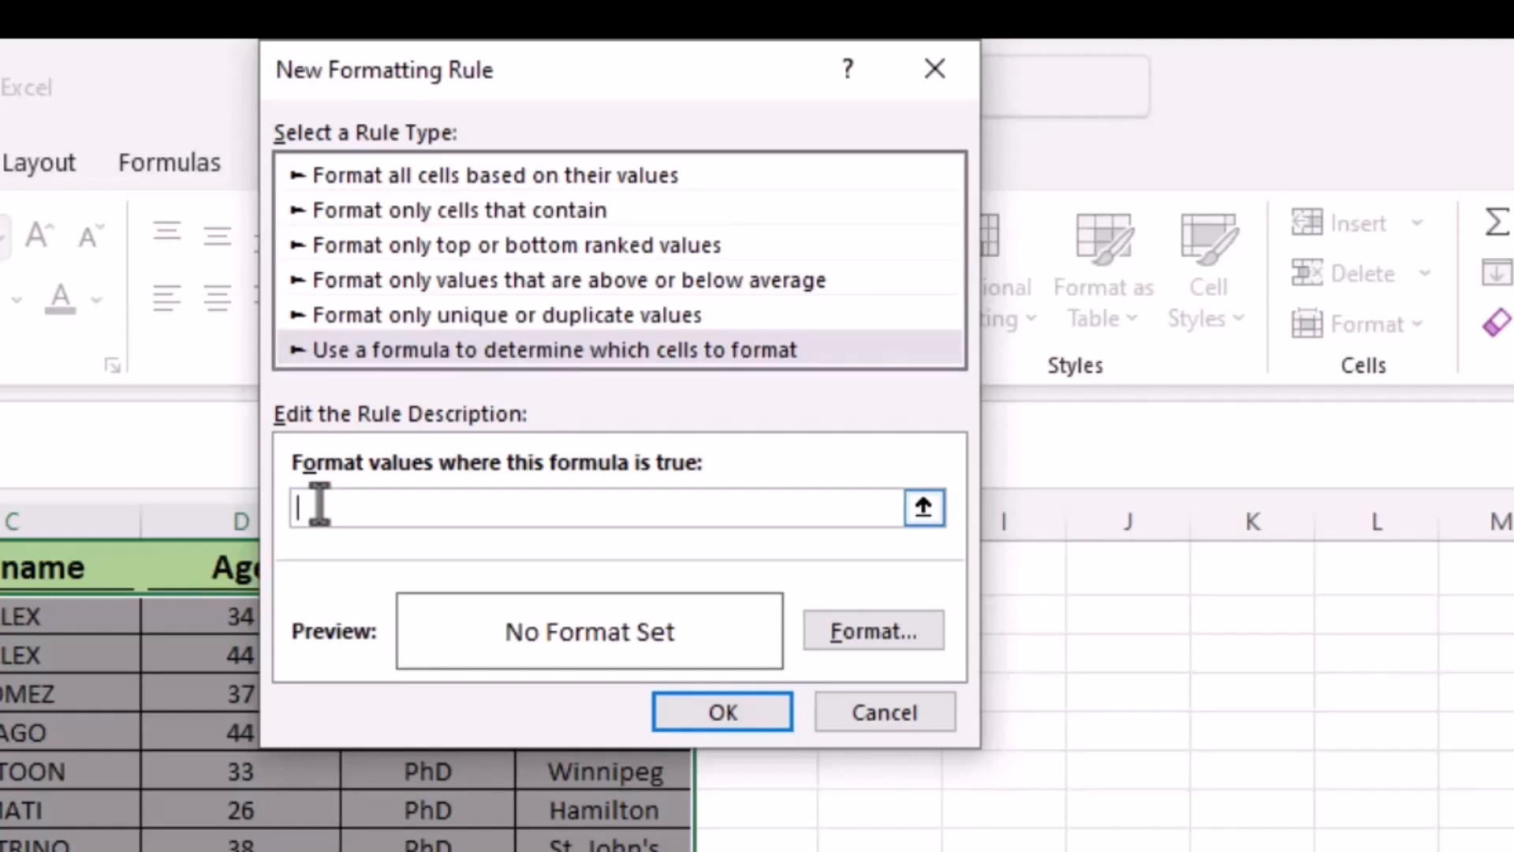
pyautogui.write('=a2>0')
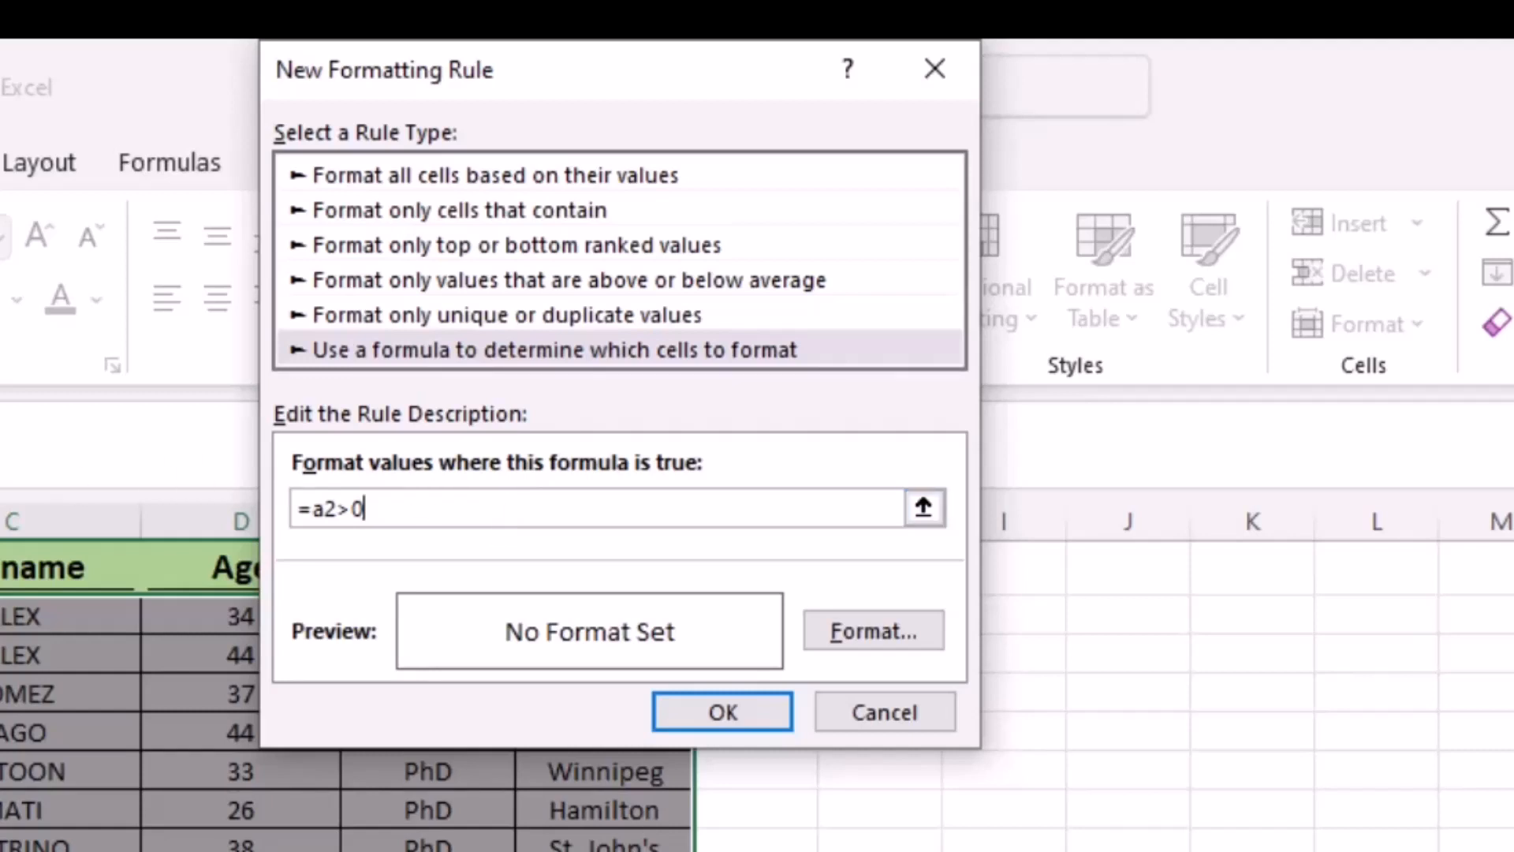
pyautogui.click(310, 509)
pyautogui.write('$')
# Give the rule a light grey fill and an outline border, and apply it to the selected range.
pyautogui.click(876, 632)
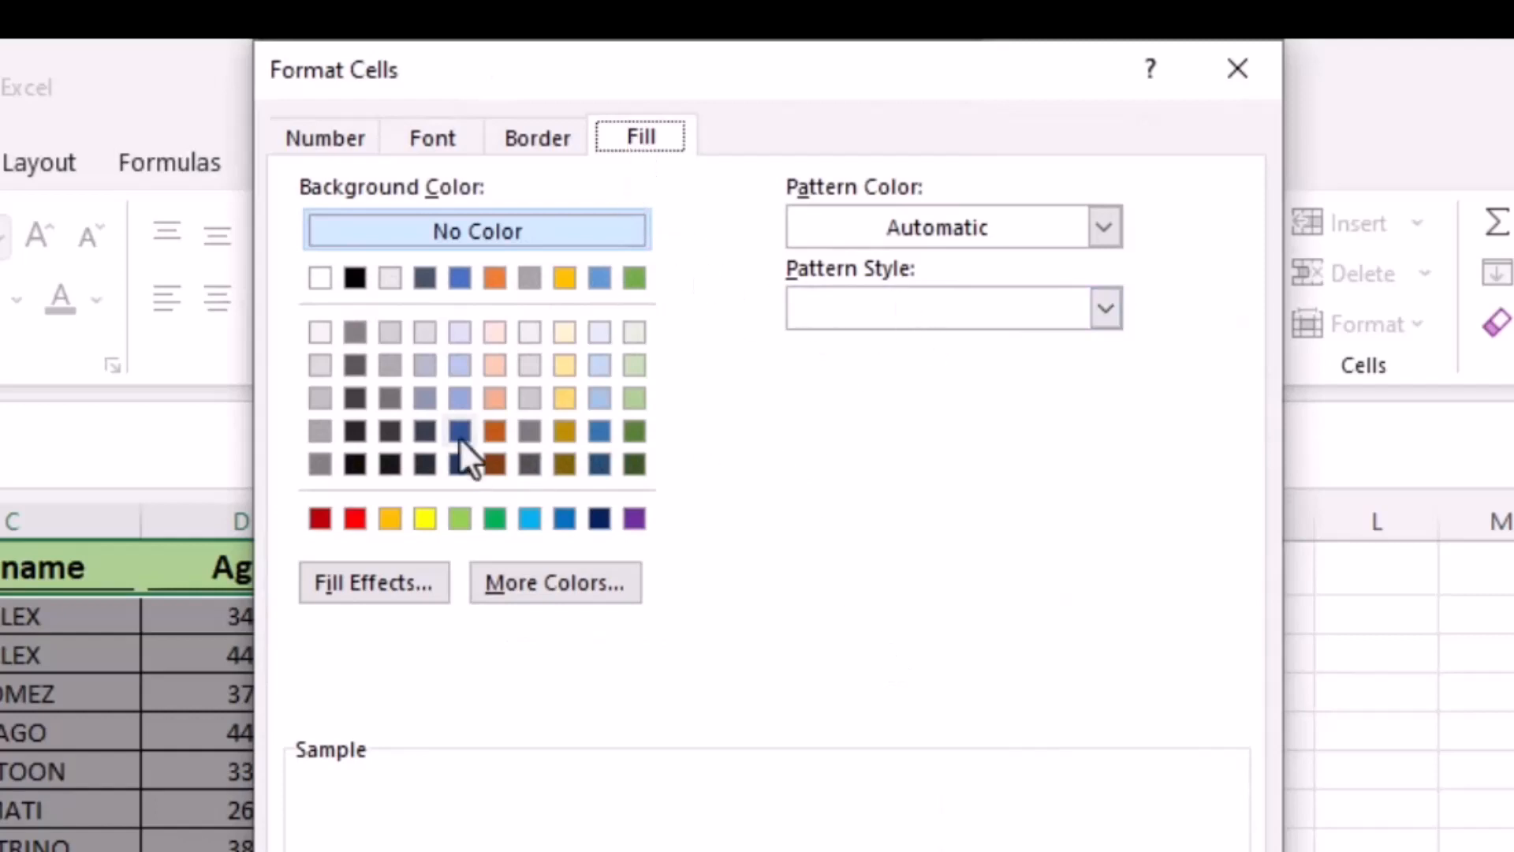
pyautogui.click(319, 397)
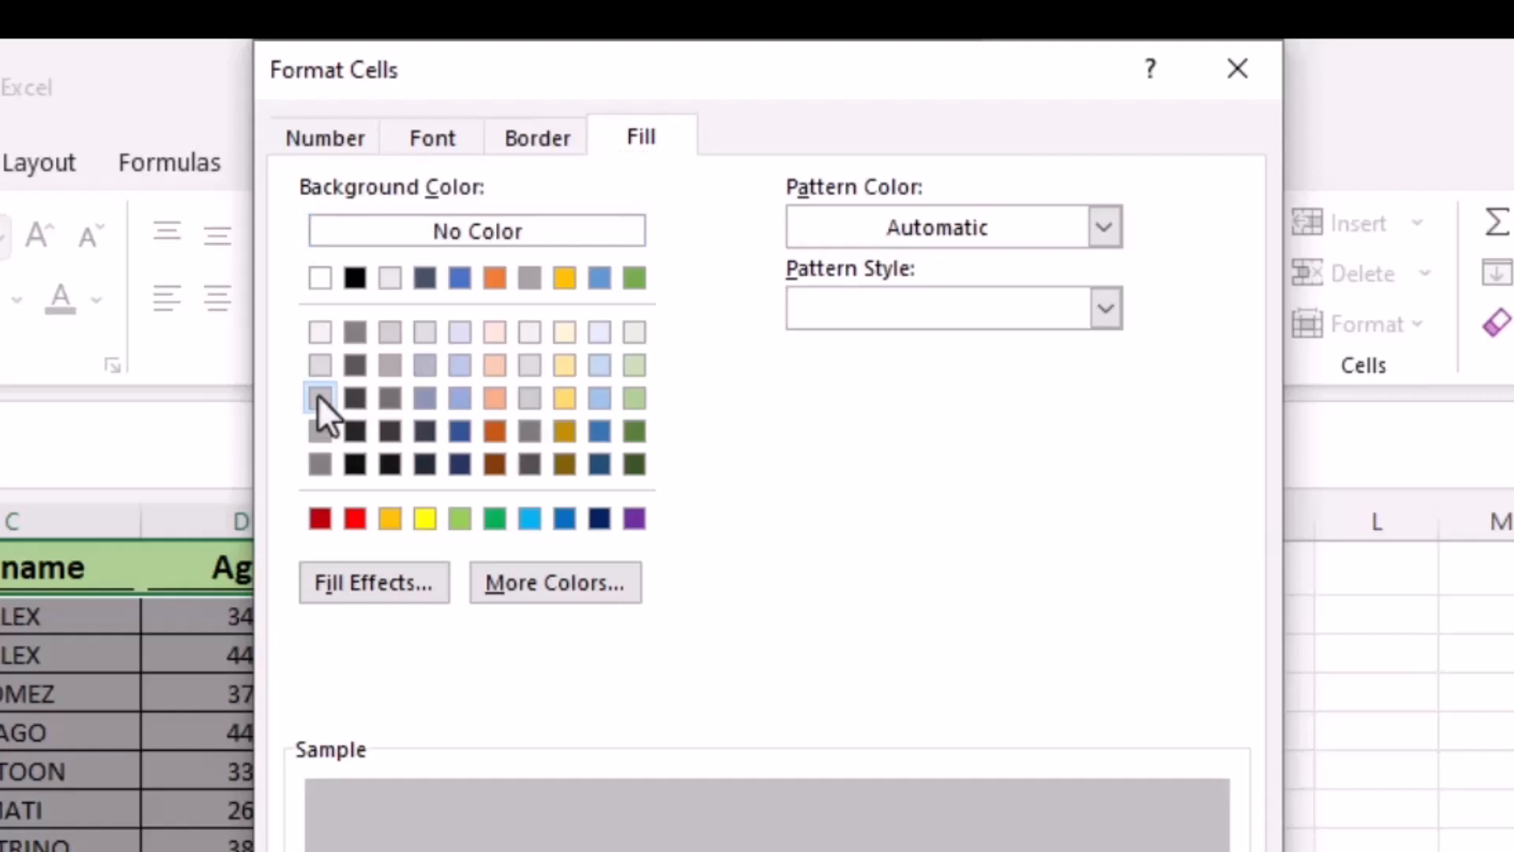
pyautogui.click(529, 144)
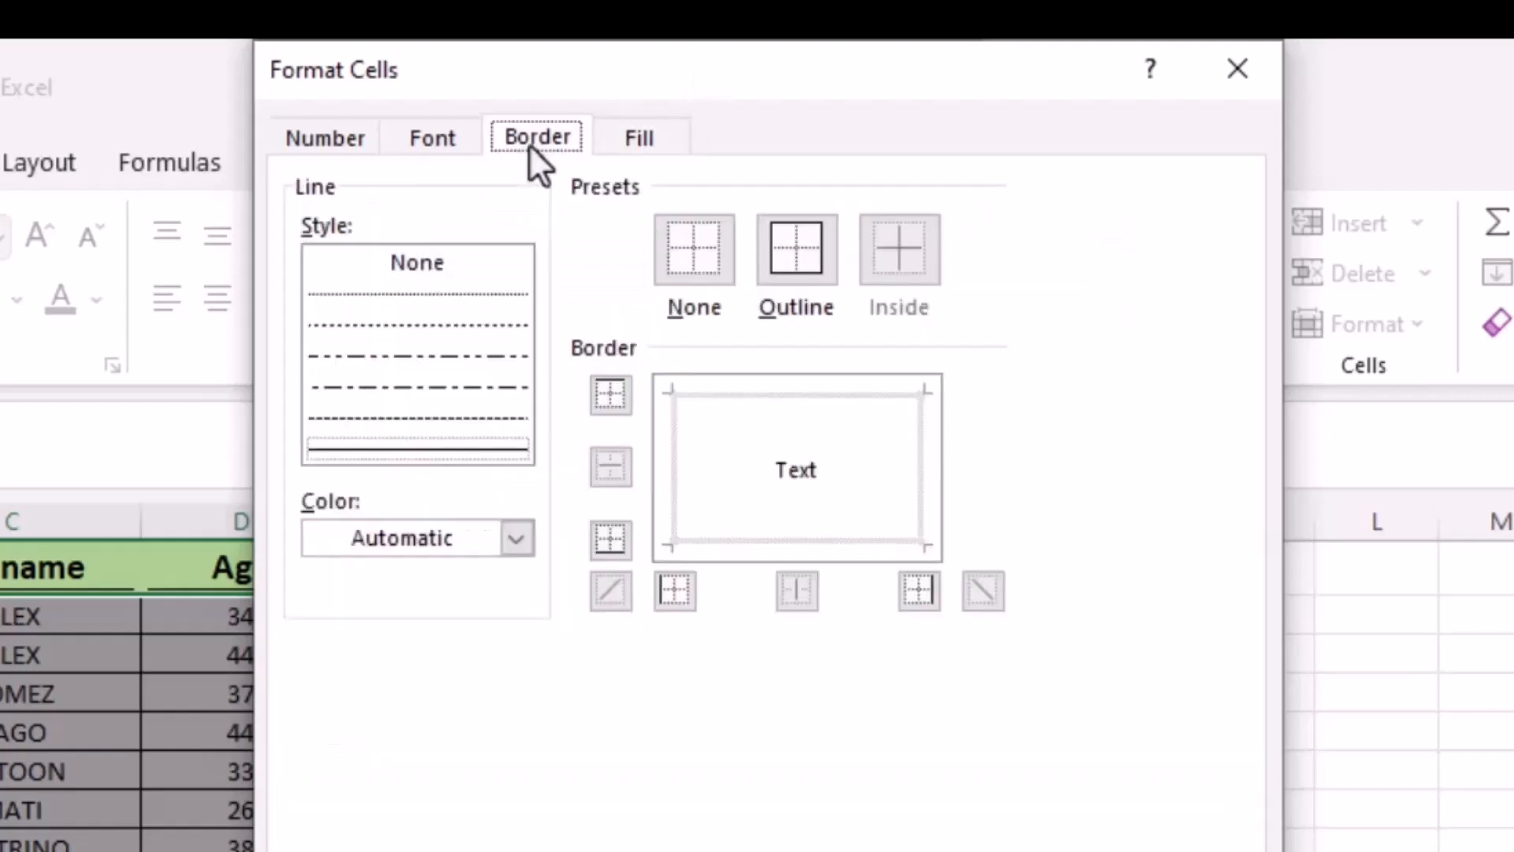
pyautogui.click(797, 252)
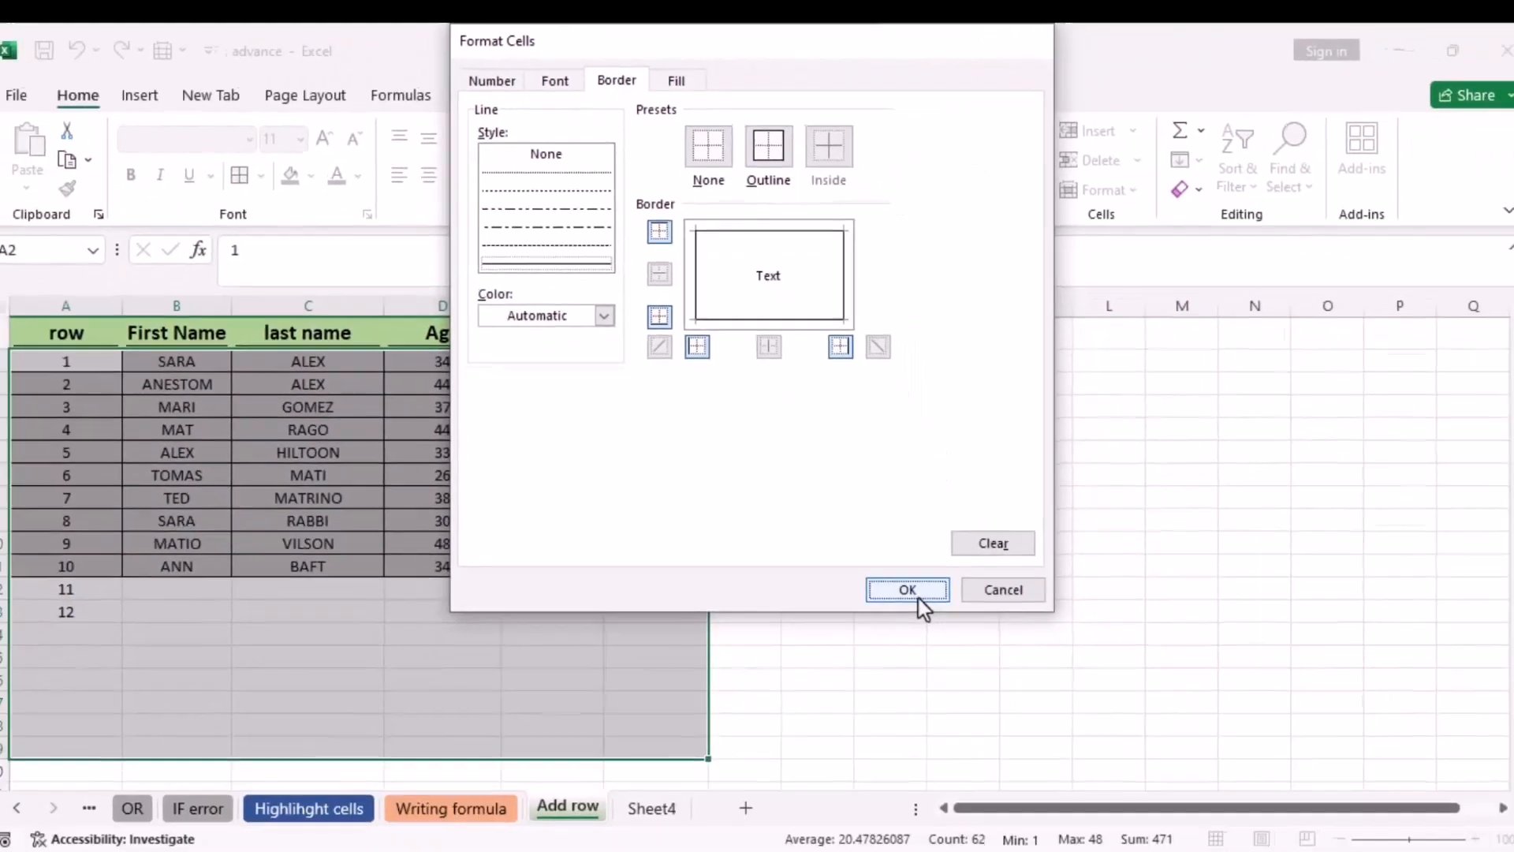
pyautogui.click(917, 597)
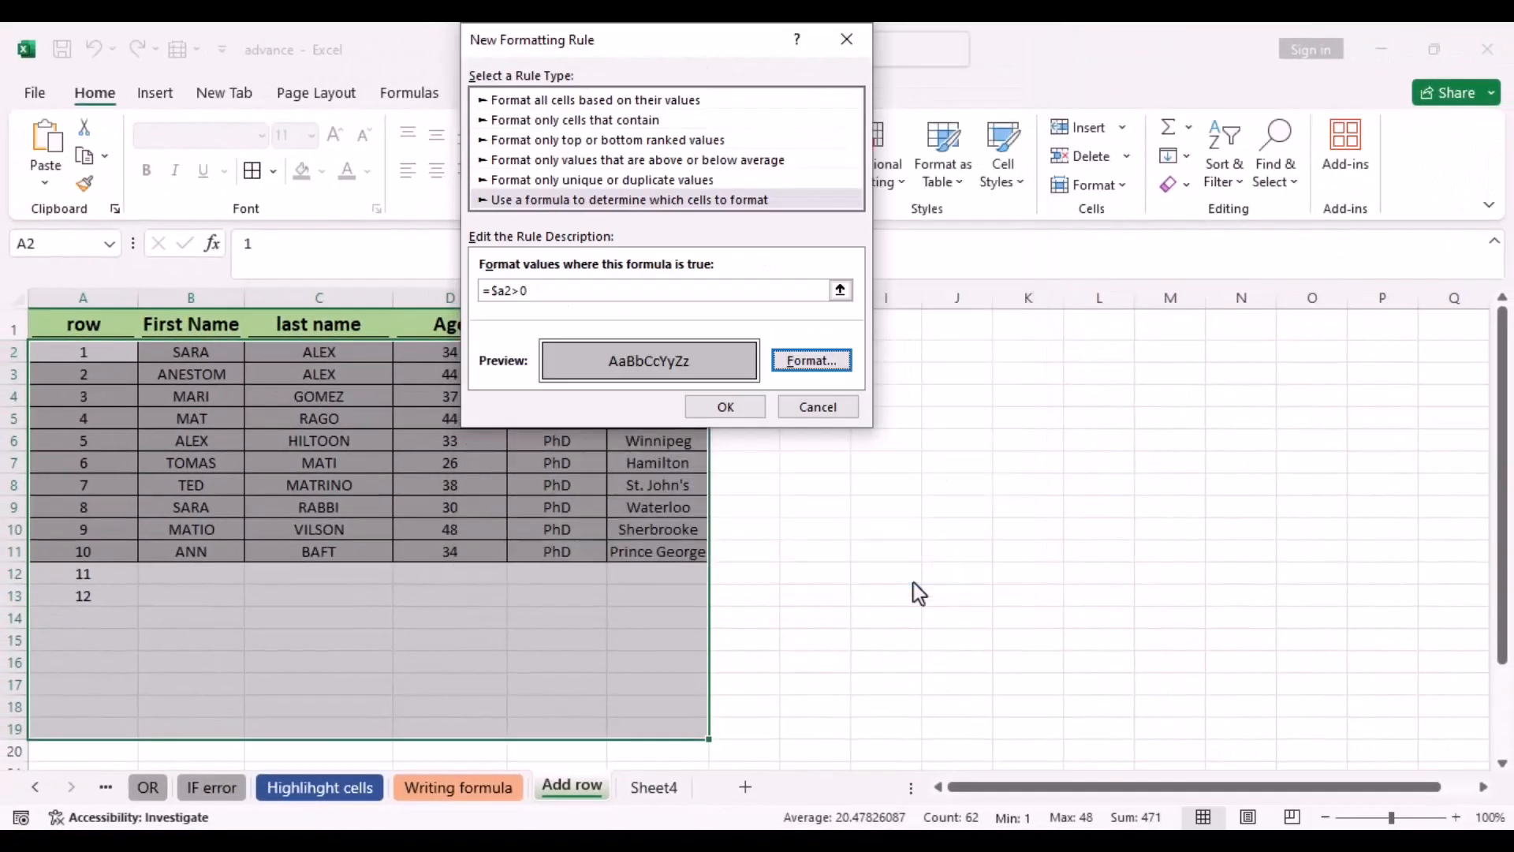
pyautogui.click(742, 409)
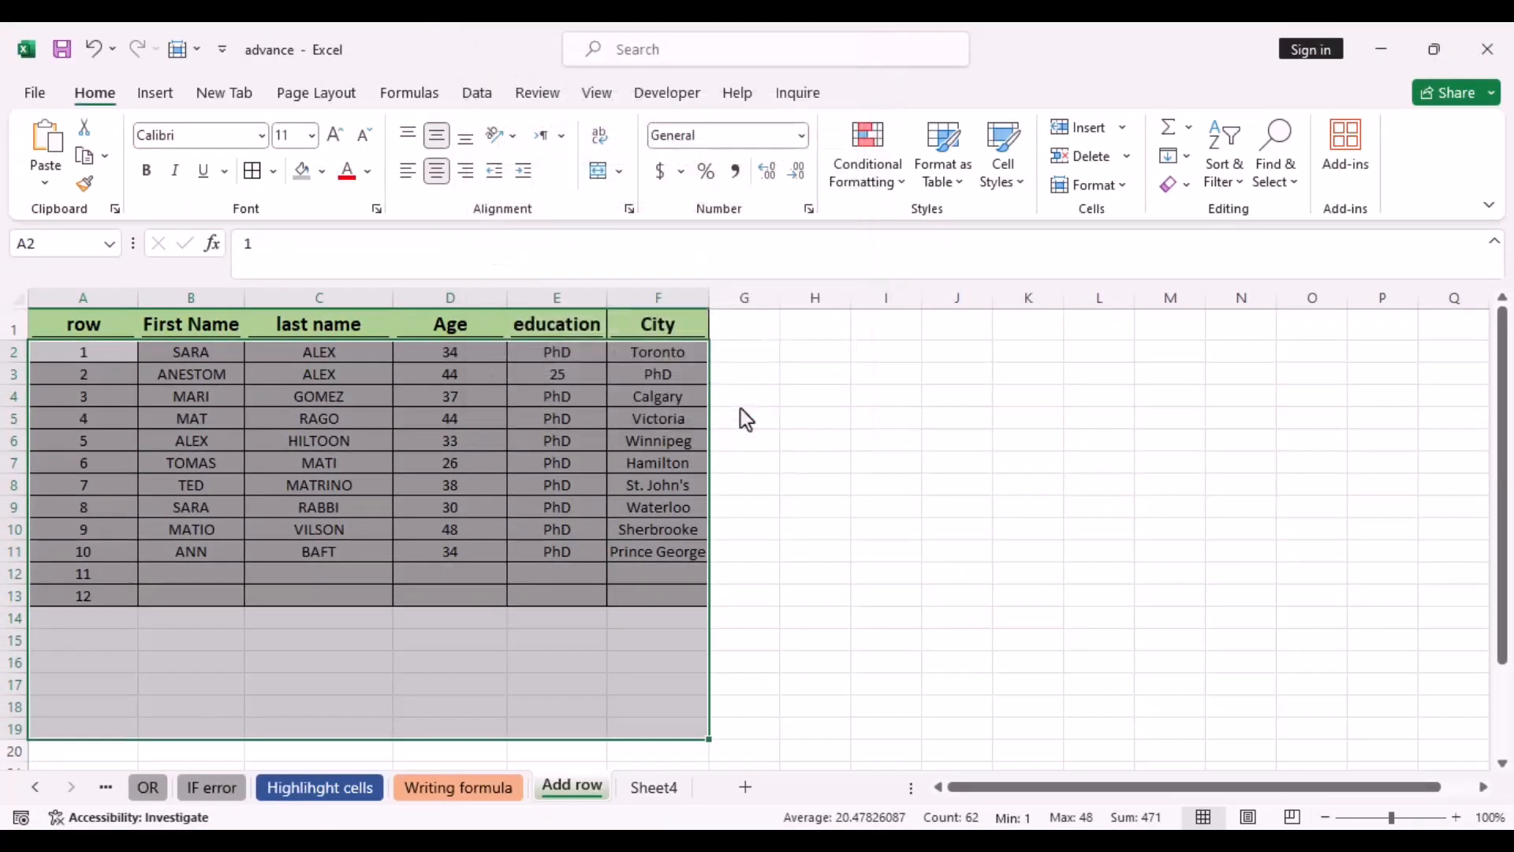
# Enter row numbers 13 and 14 in cells A14 and A15.
pyautogui.click(93, 623)
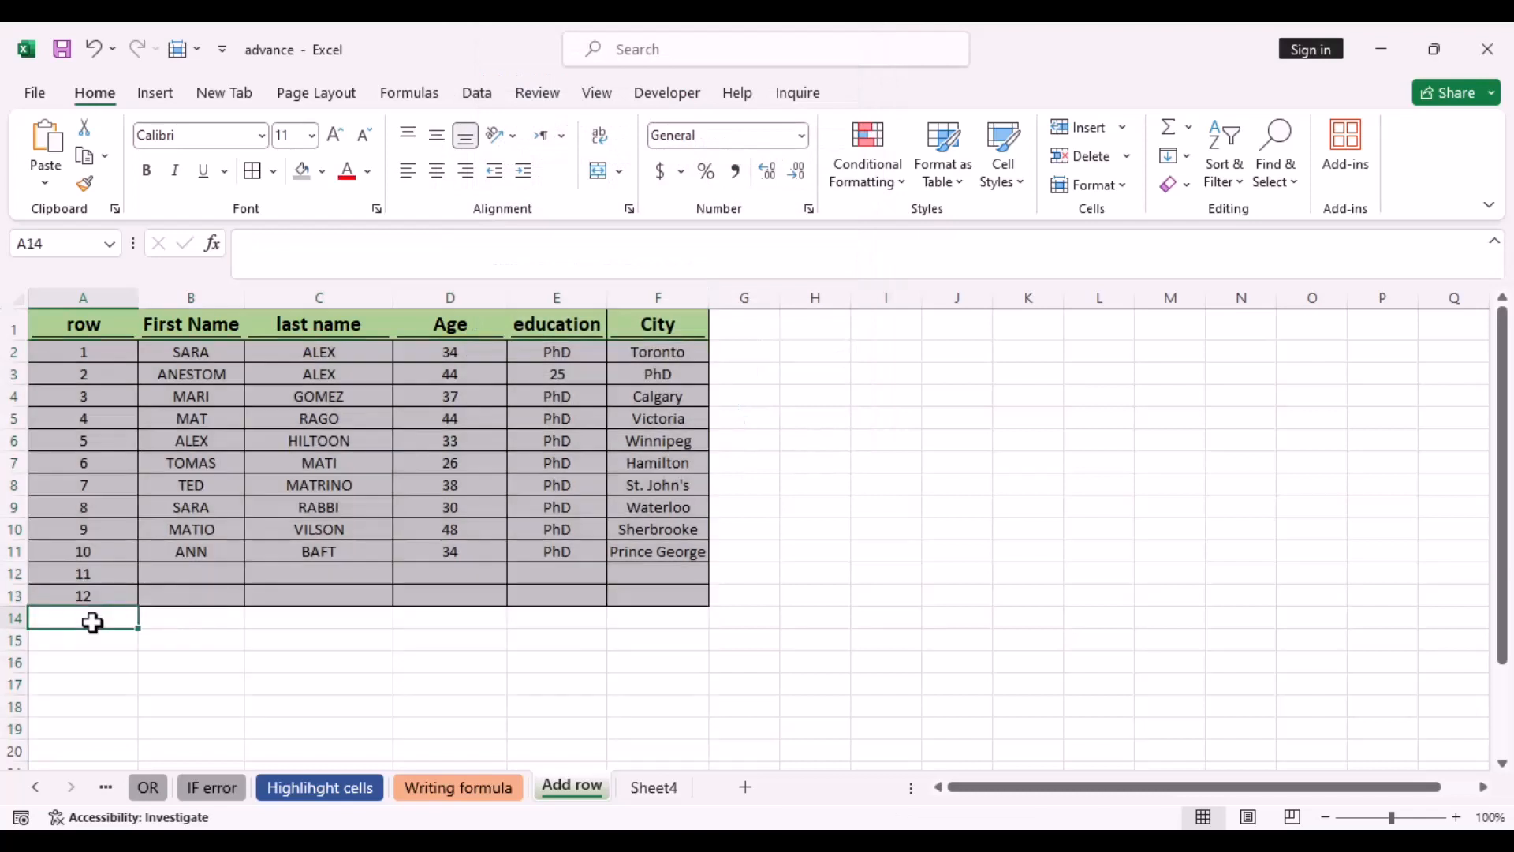
pyautogui.write('13')
pyautogui.press('Return')
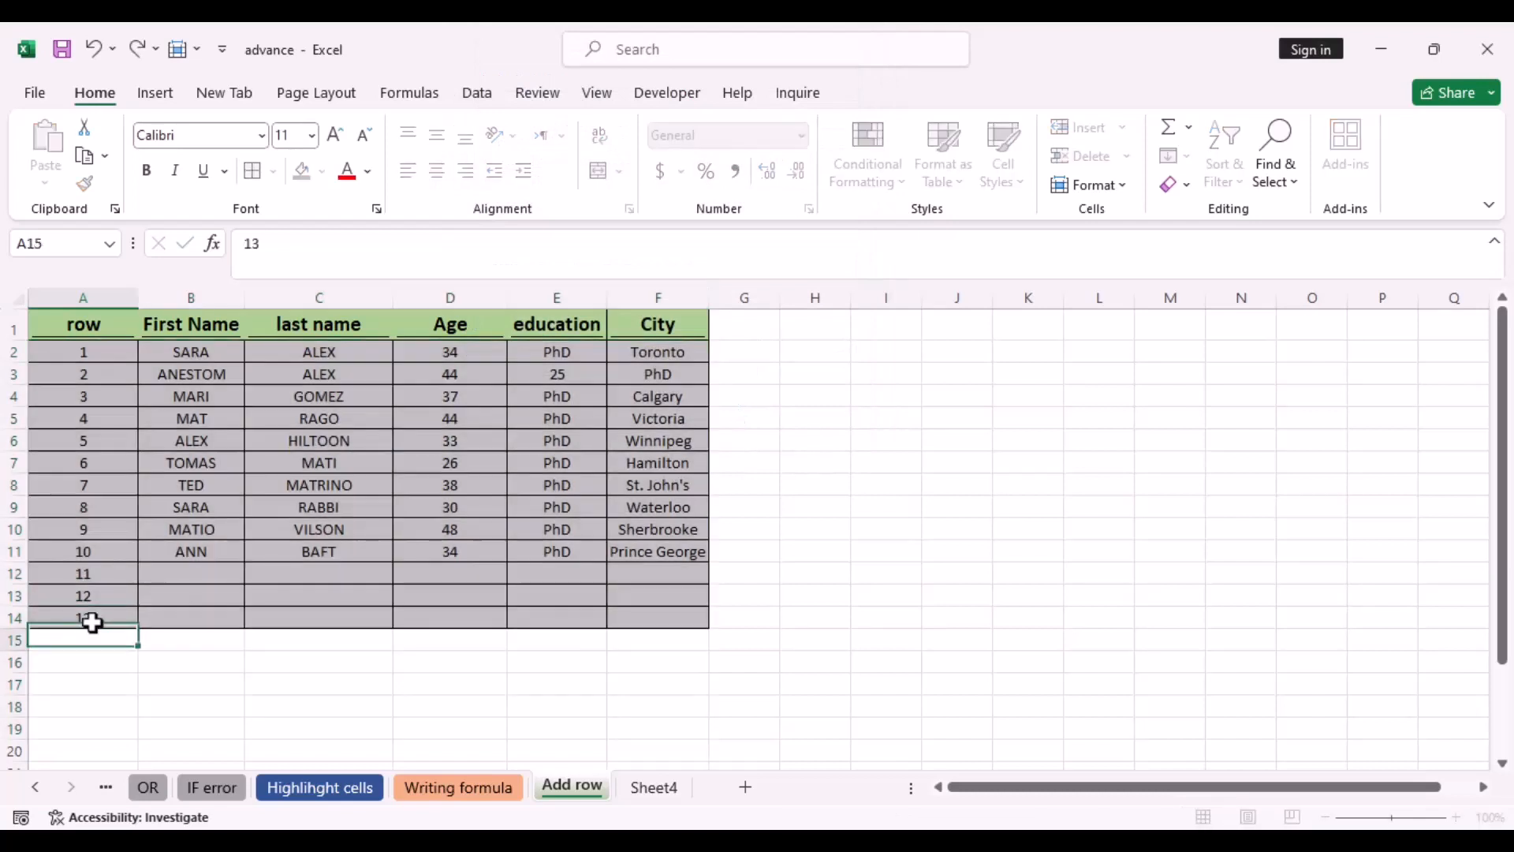
pyautogui.write('14')
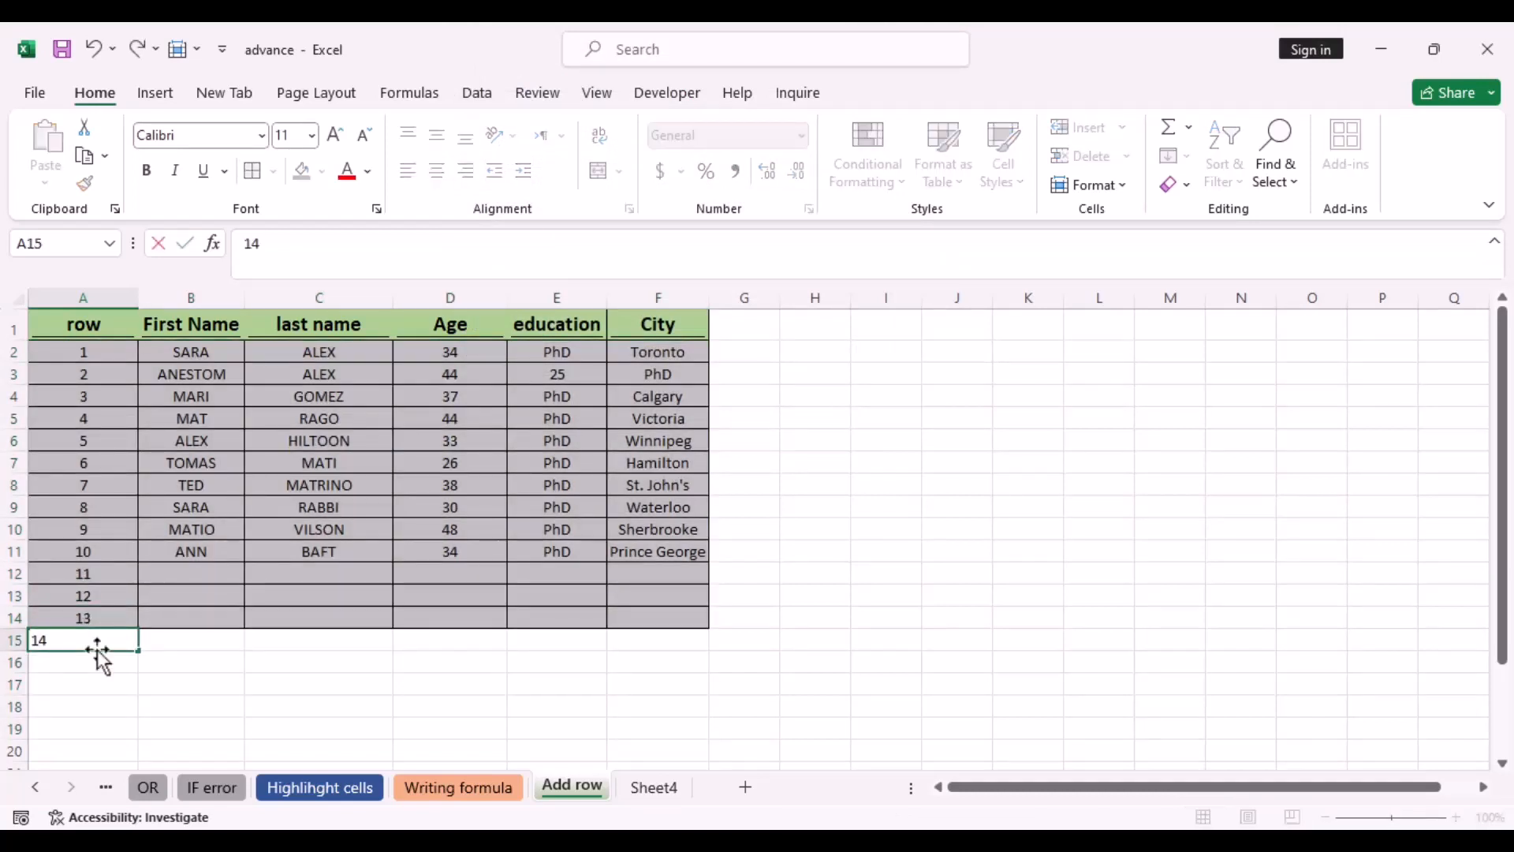
pyautogui.press('Return')
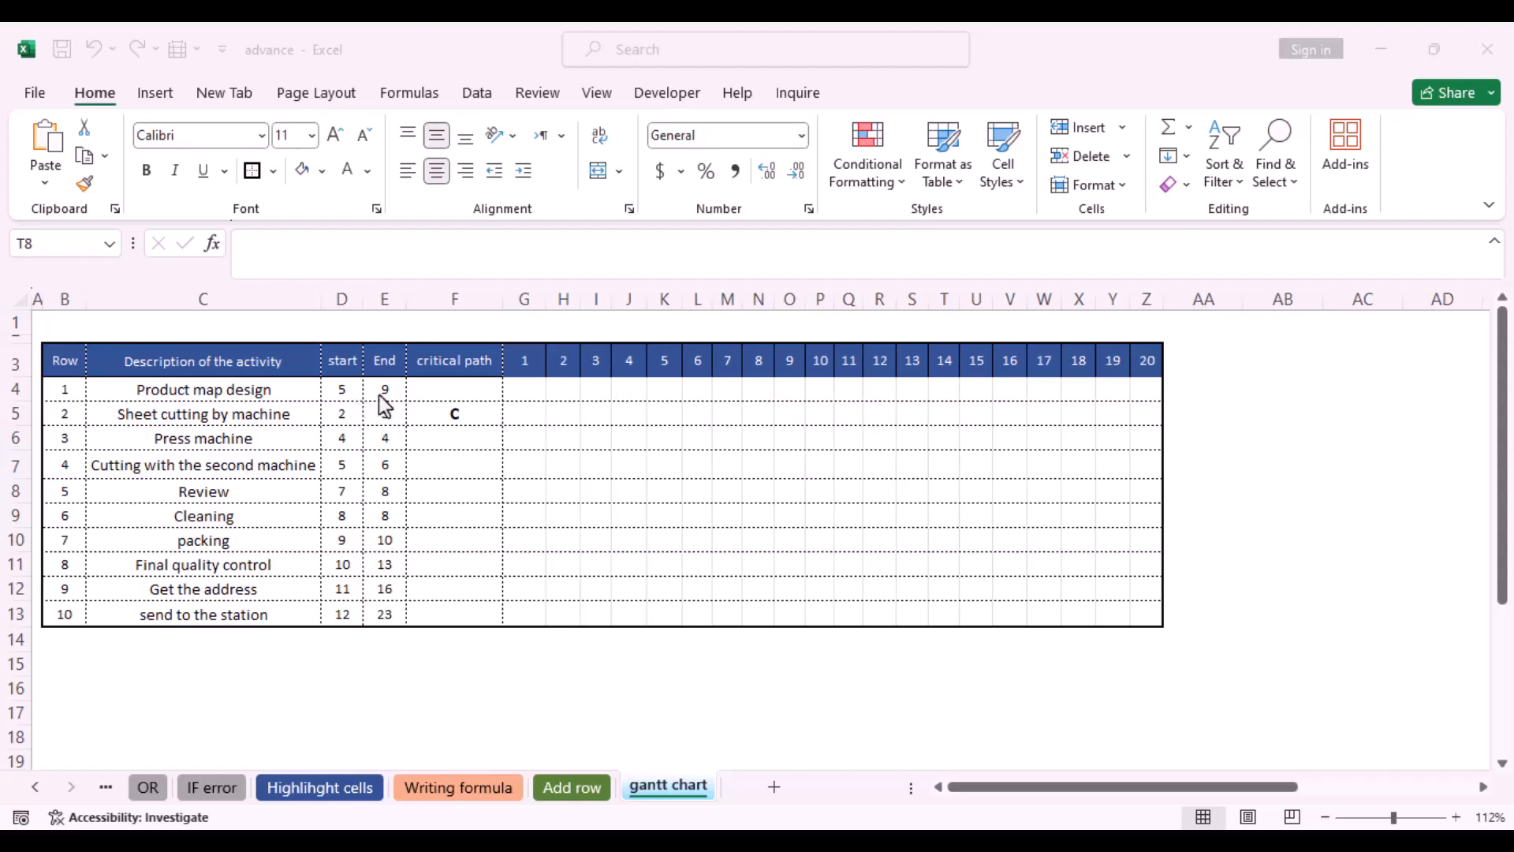
# On the gantt chart sheet, enter 1 in each of cells K4 to O4 for the Product map design activity.
pyautogui.press('F2')
pyautogui.click(663, 388)
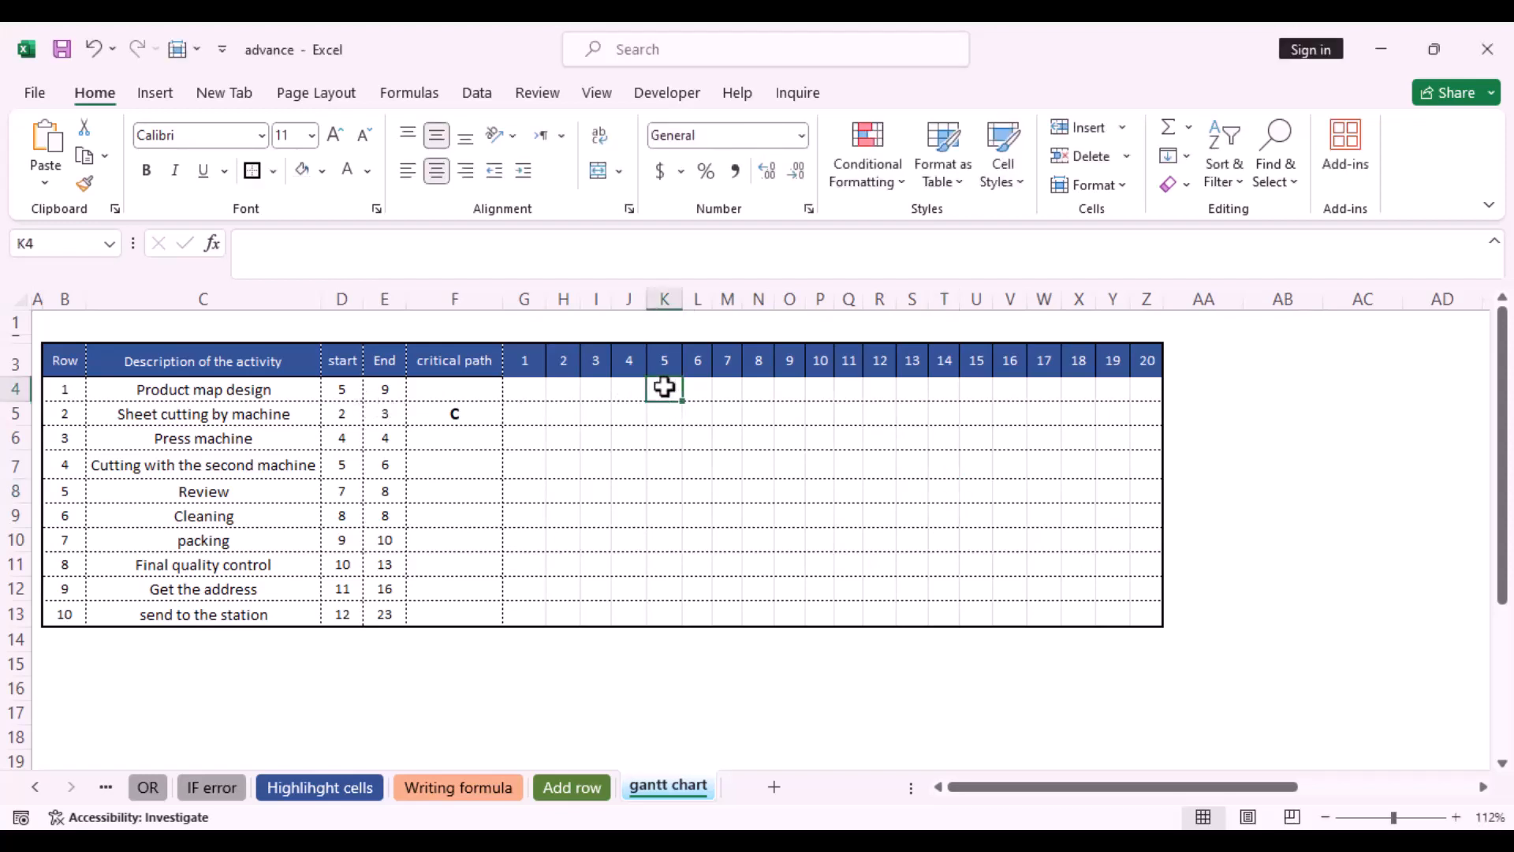
pyautogui.write('1')
pyautogui.press('Tab')
pyautogui.write('1')
pyautogui.press('Tab')
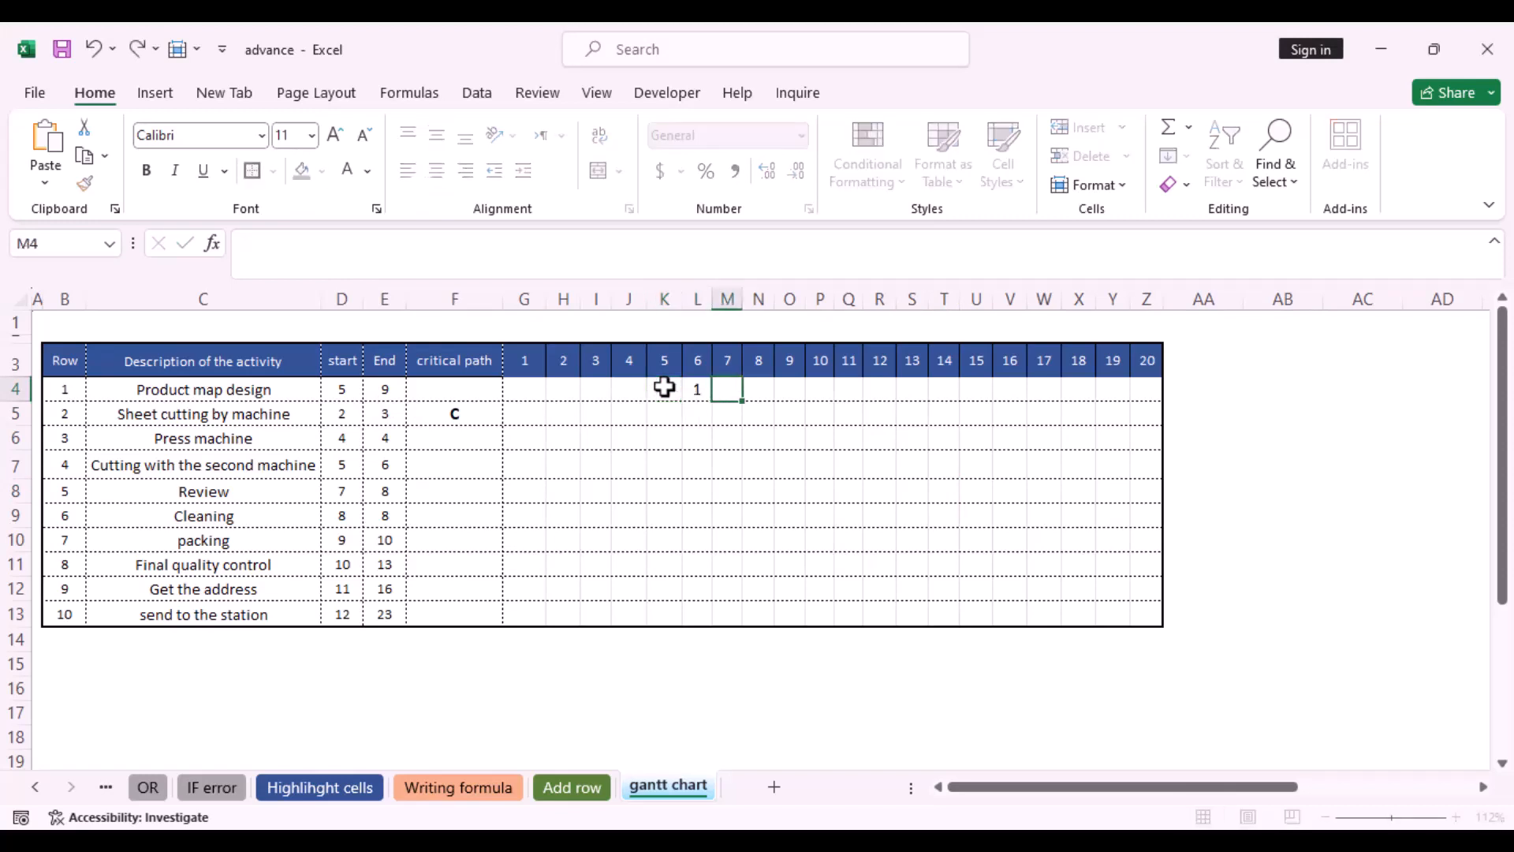
pyautogui.write('1')
pyautogui.press('Tab')
pyautogui.write('1')
pyautogui.press('Tab')
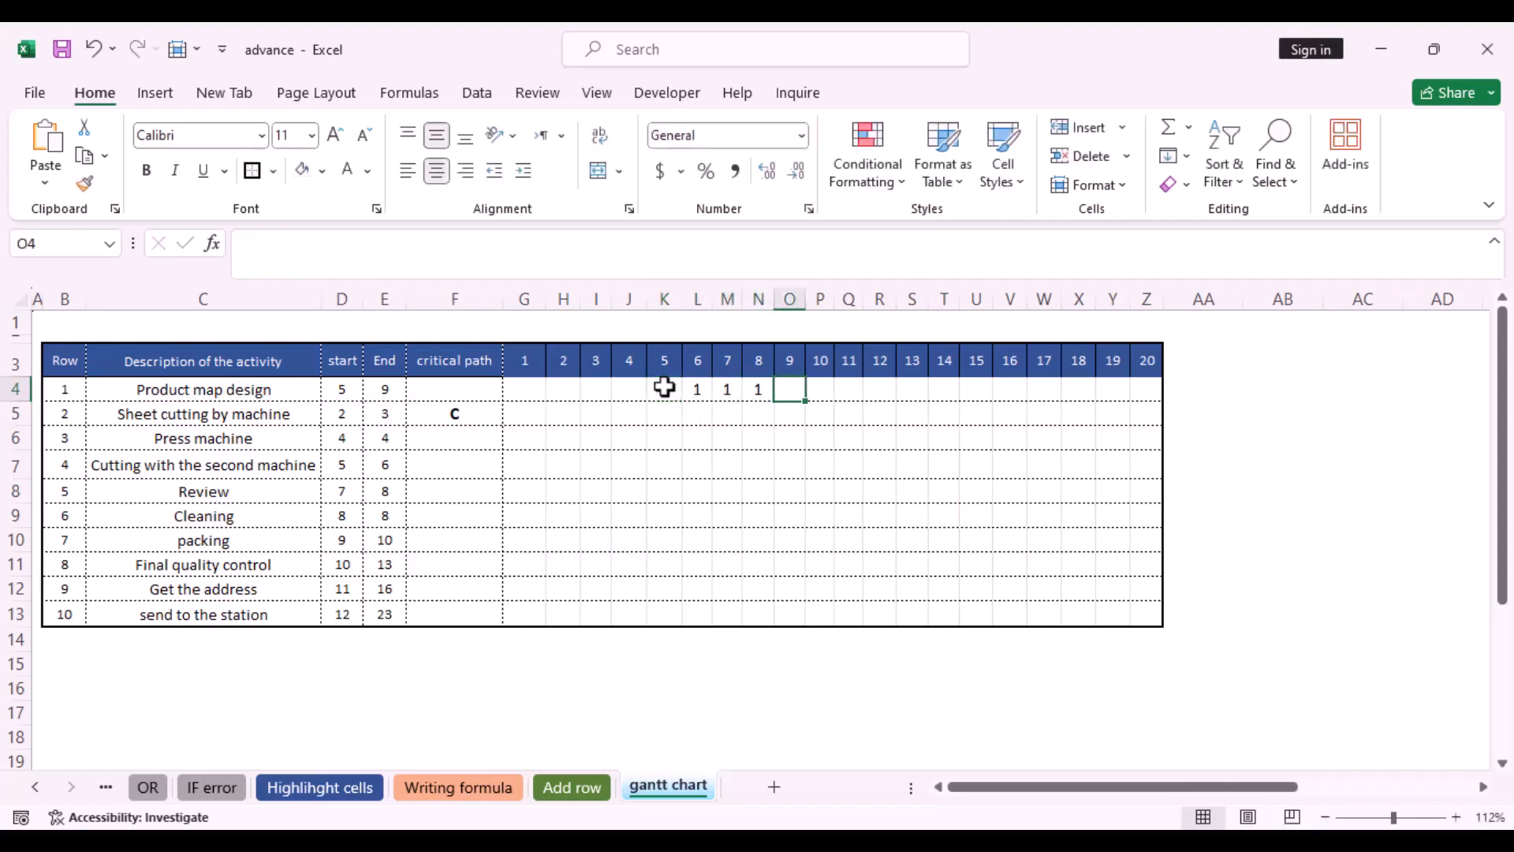
pyautogui.write('1')
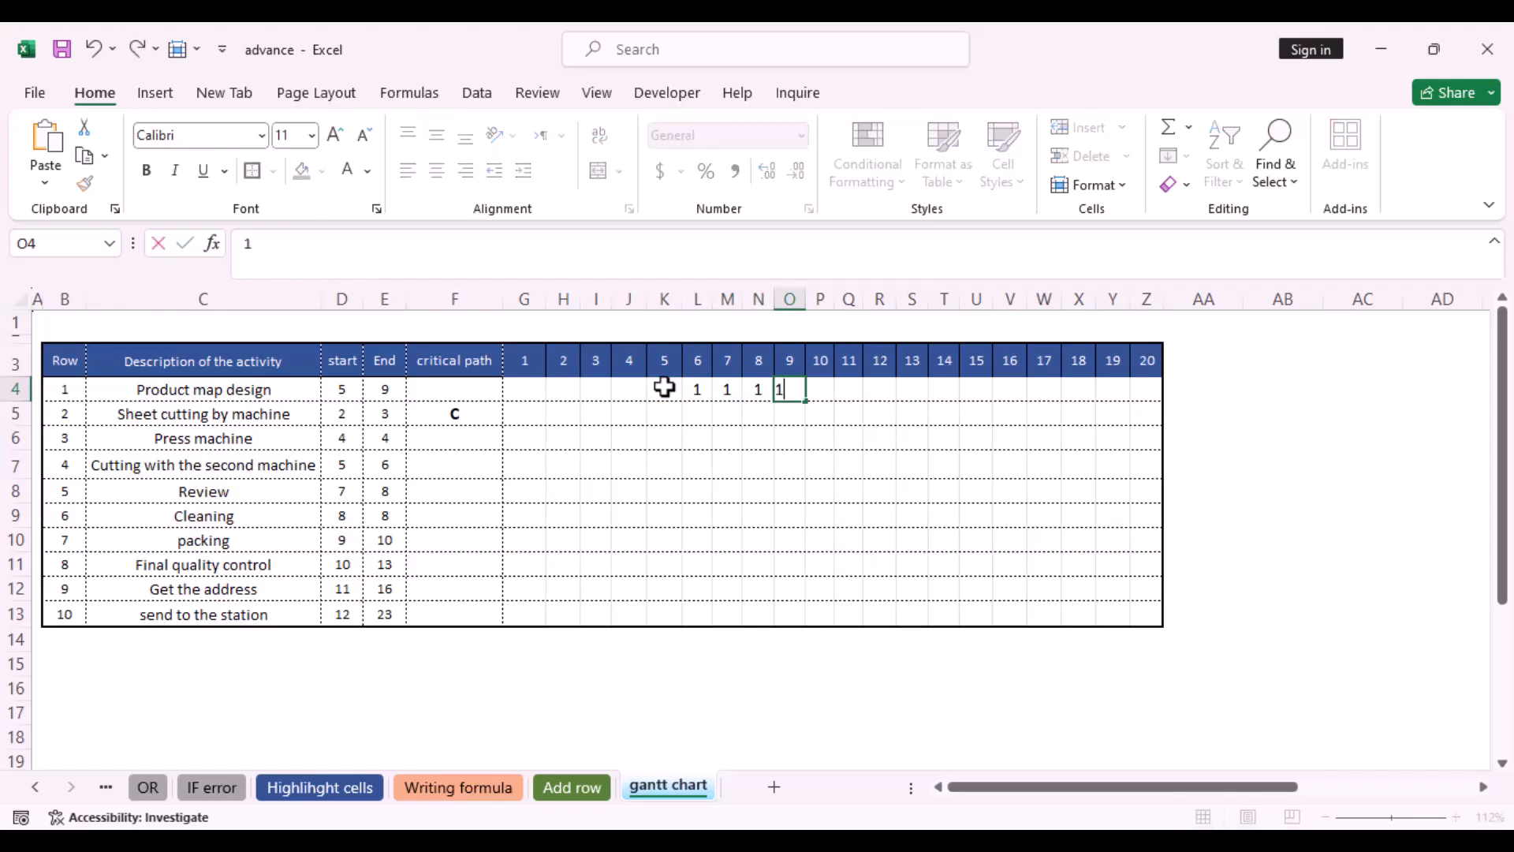
pyautogui.click(594, 439)
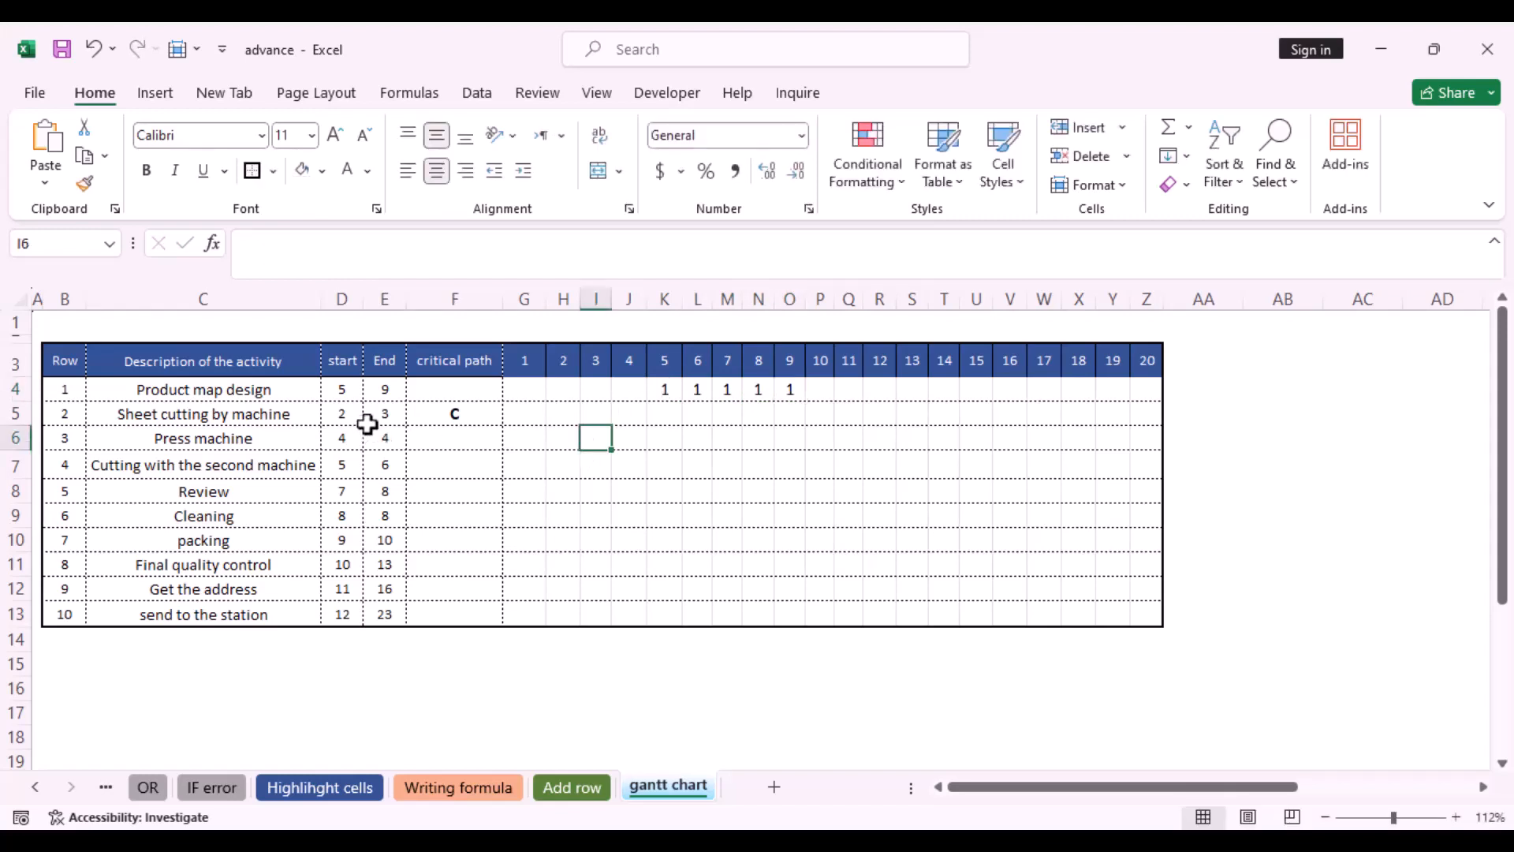
# Enter 1 in cells H5 and I5 for the Sheet cutting by machine activity.
pyautogui.press('Up')
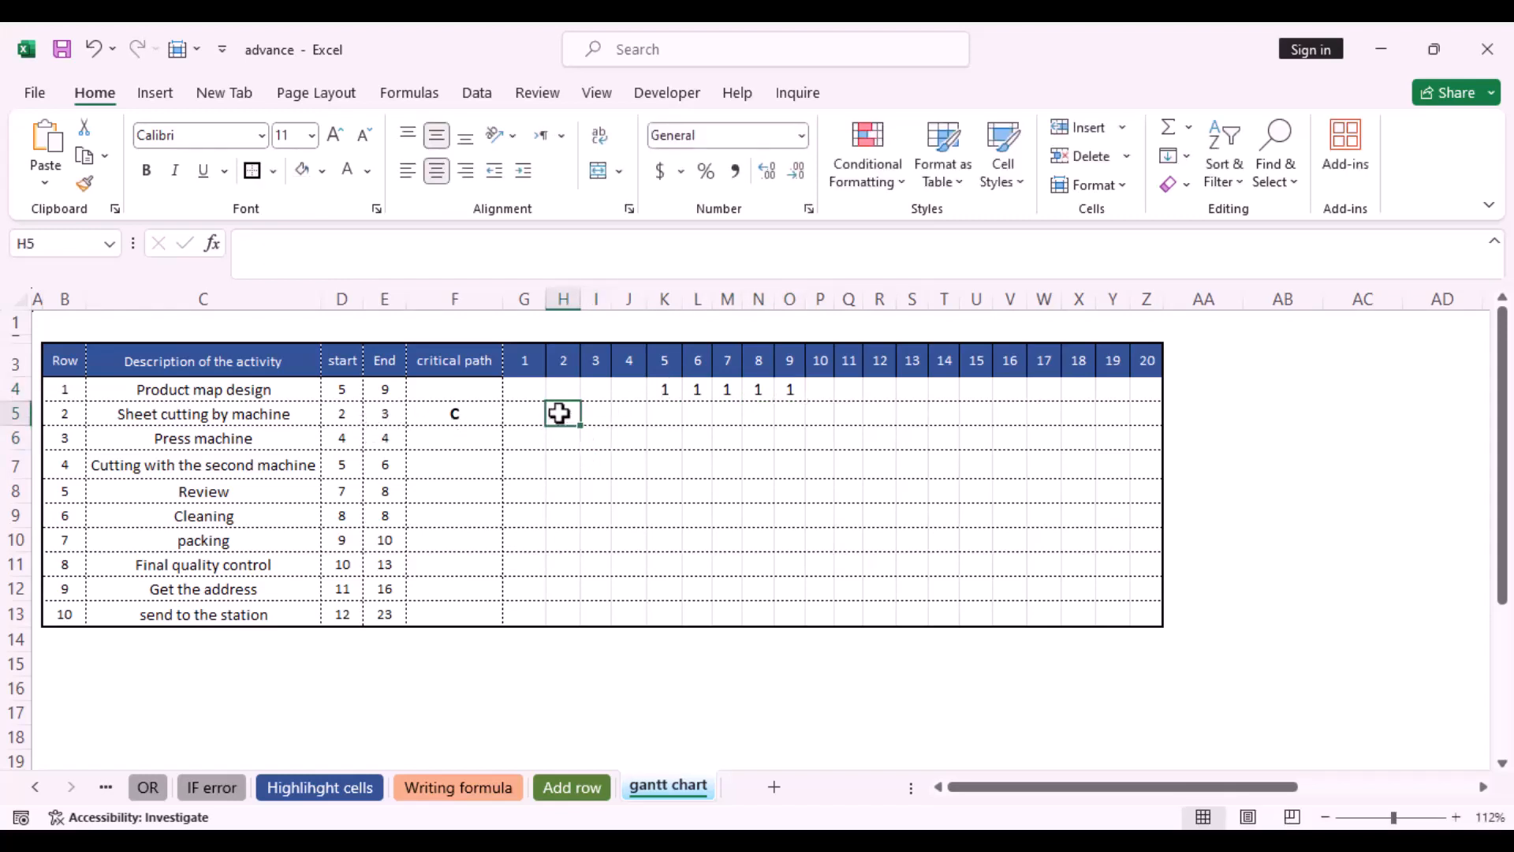
pyautogui.write('1')
pyautogui.press('Escape')
pyautogui.write('1')
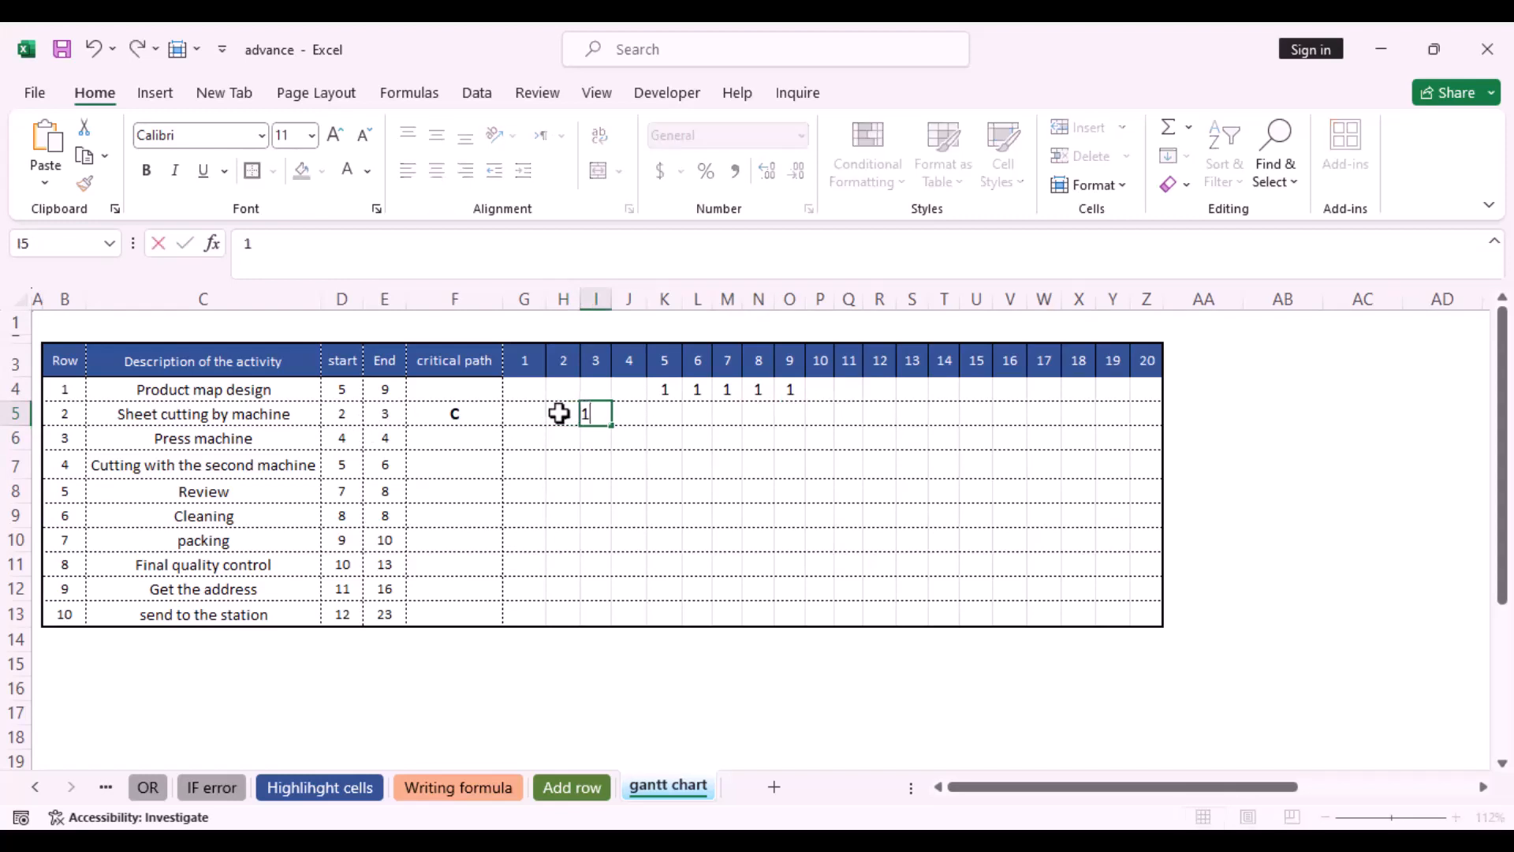
pyautogui.click(591, 459)
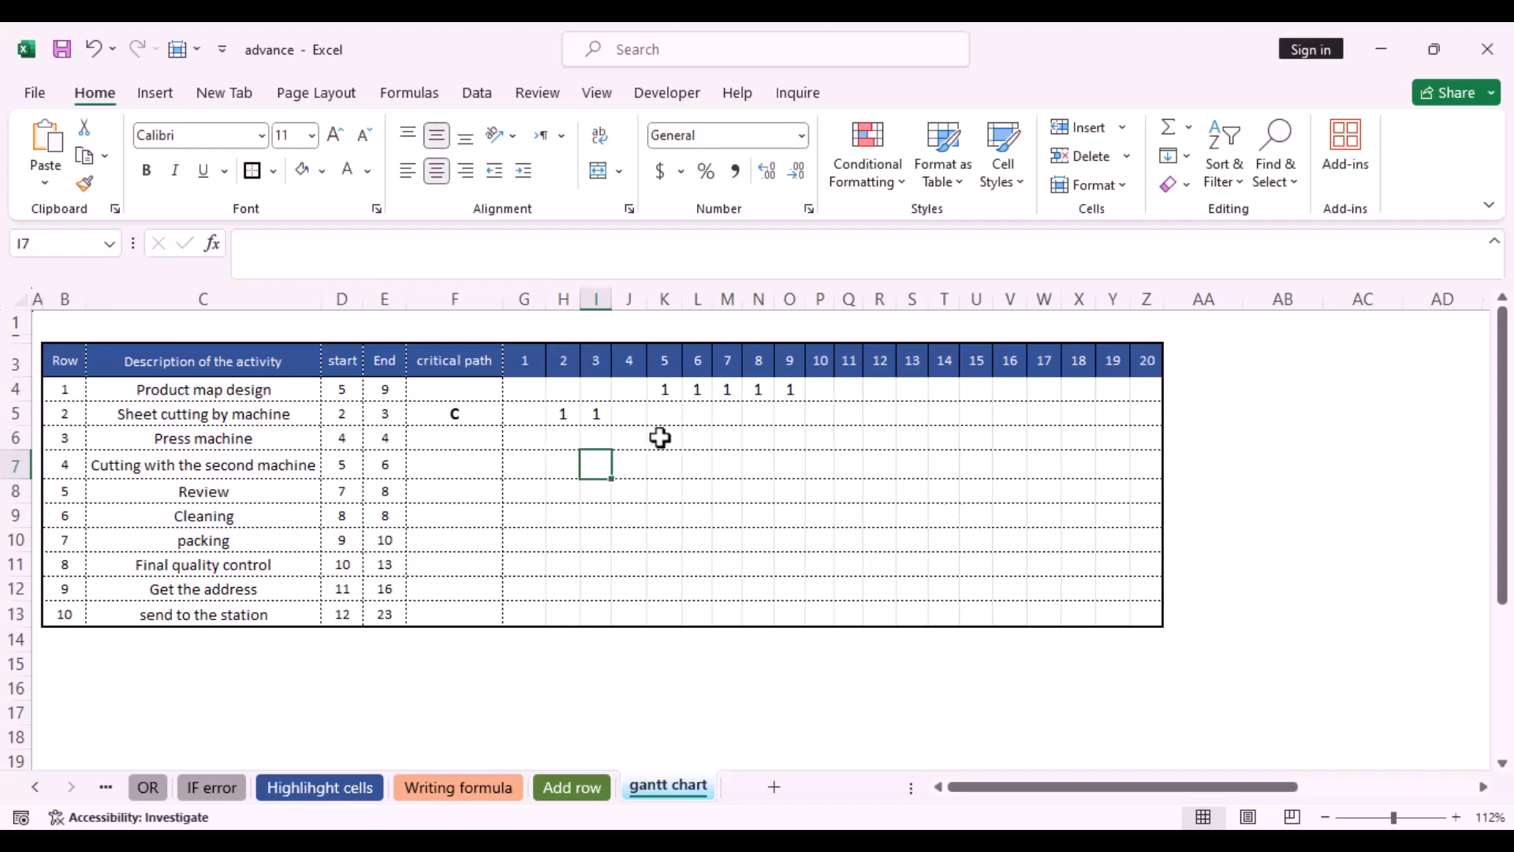
# Widen column G and begin an IF formula in cell G4 whose AND test starts with G3>=D4.
pyautogui.click(527, 387)
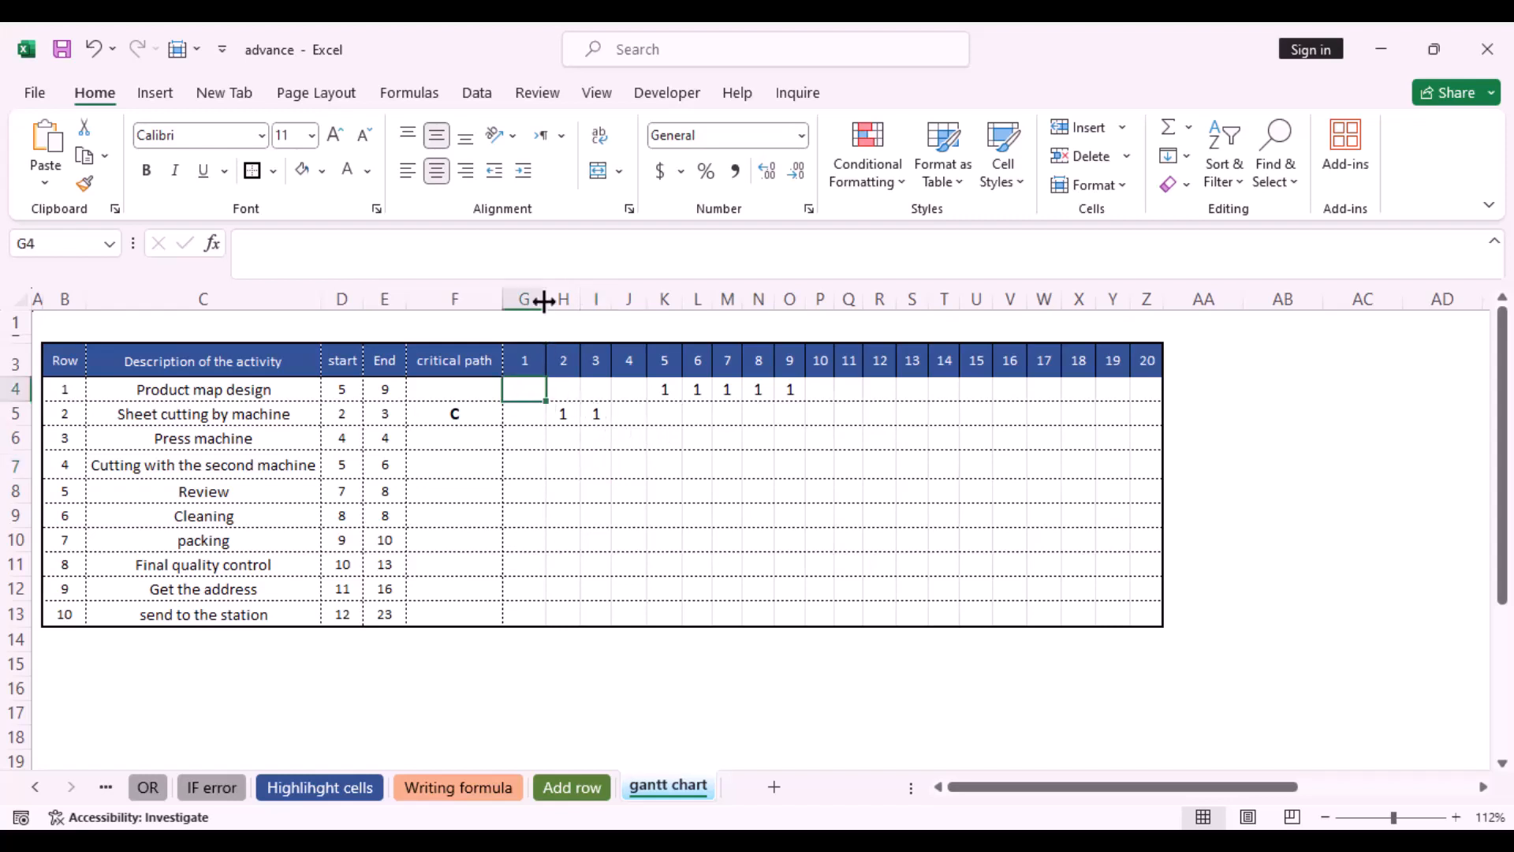
pyautogui.moveTo(546, 298); pyautogui.dragTo(834, 294)
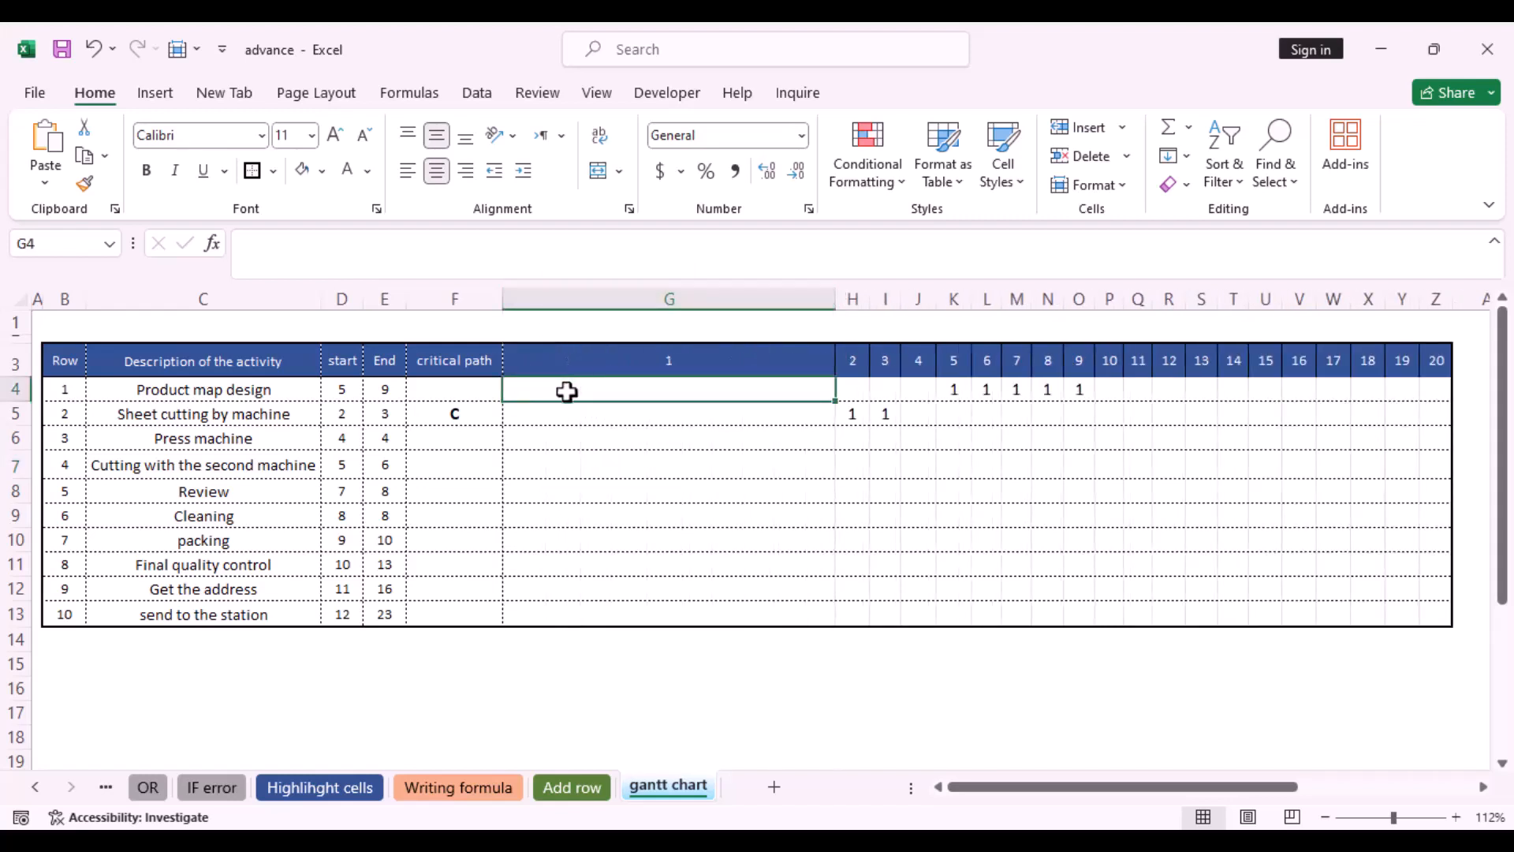
pyautogui.write('=')
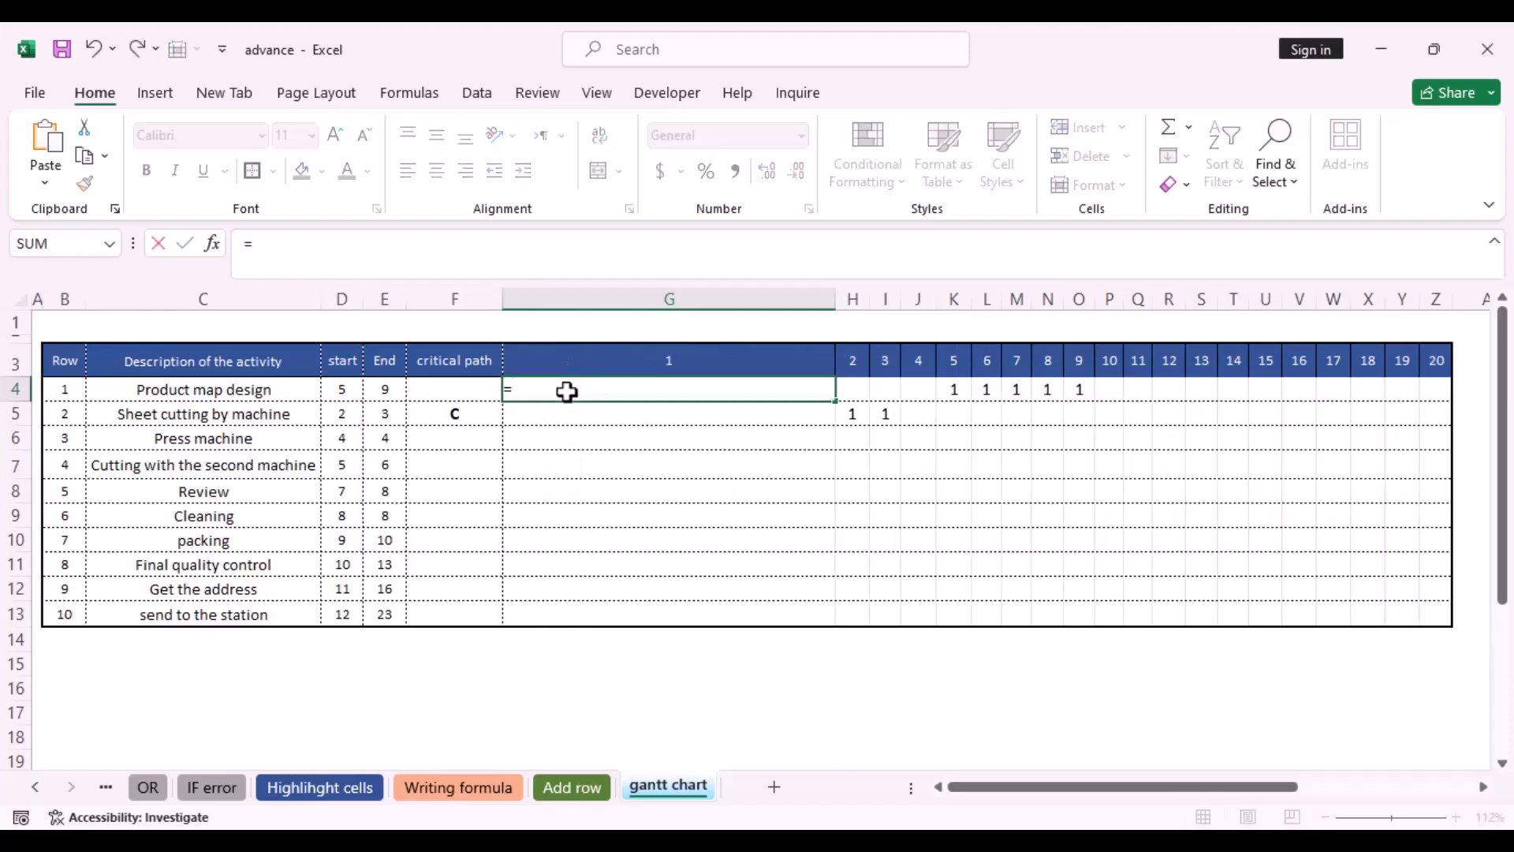
pyautogui.write('if')
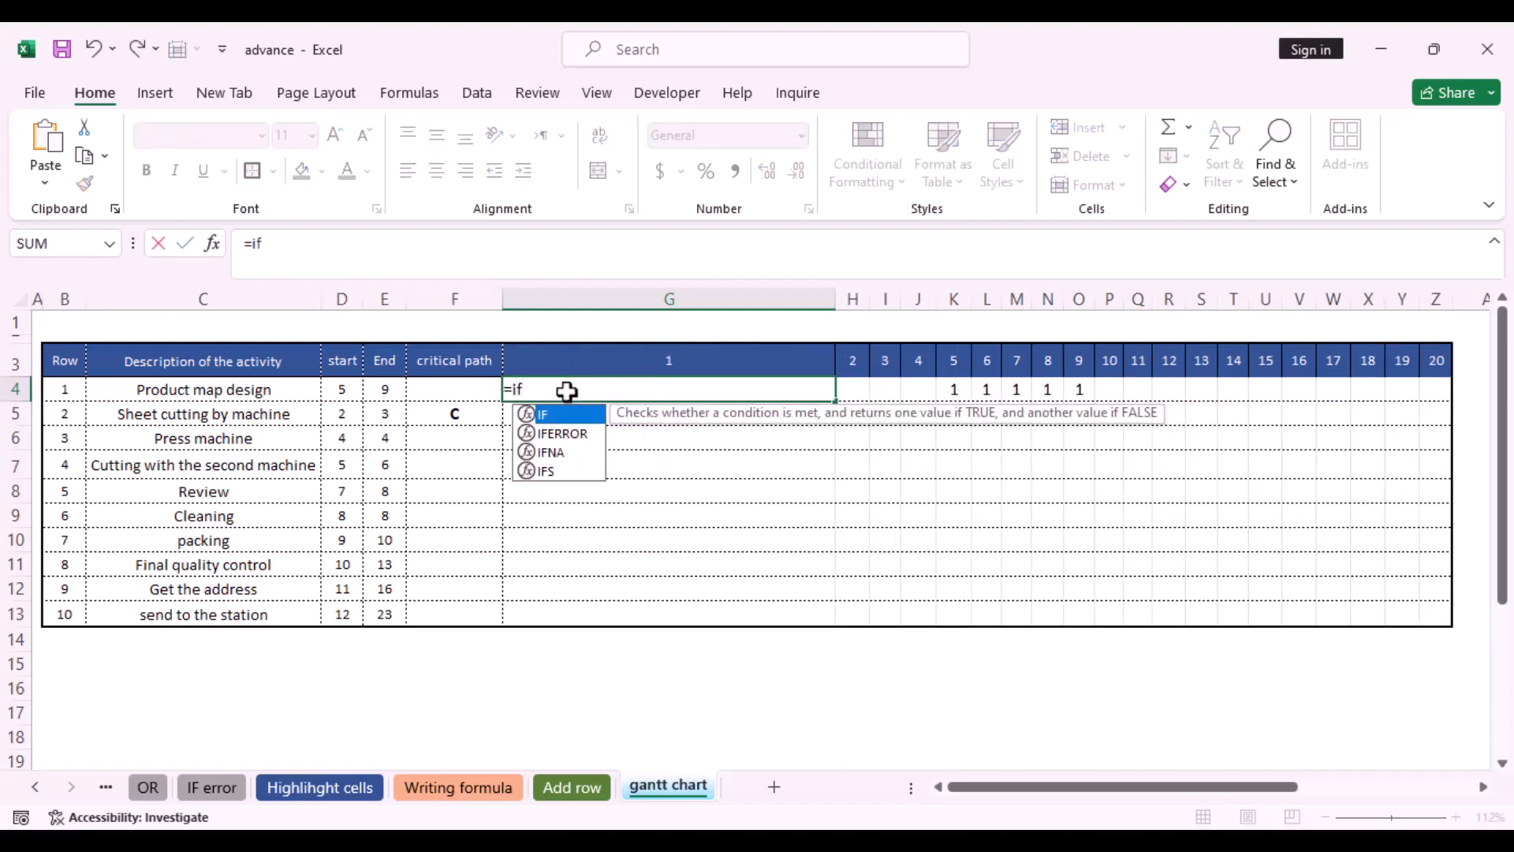
pyautogui.write('(a')
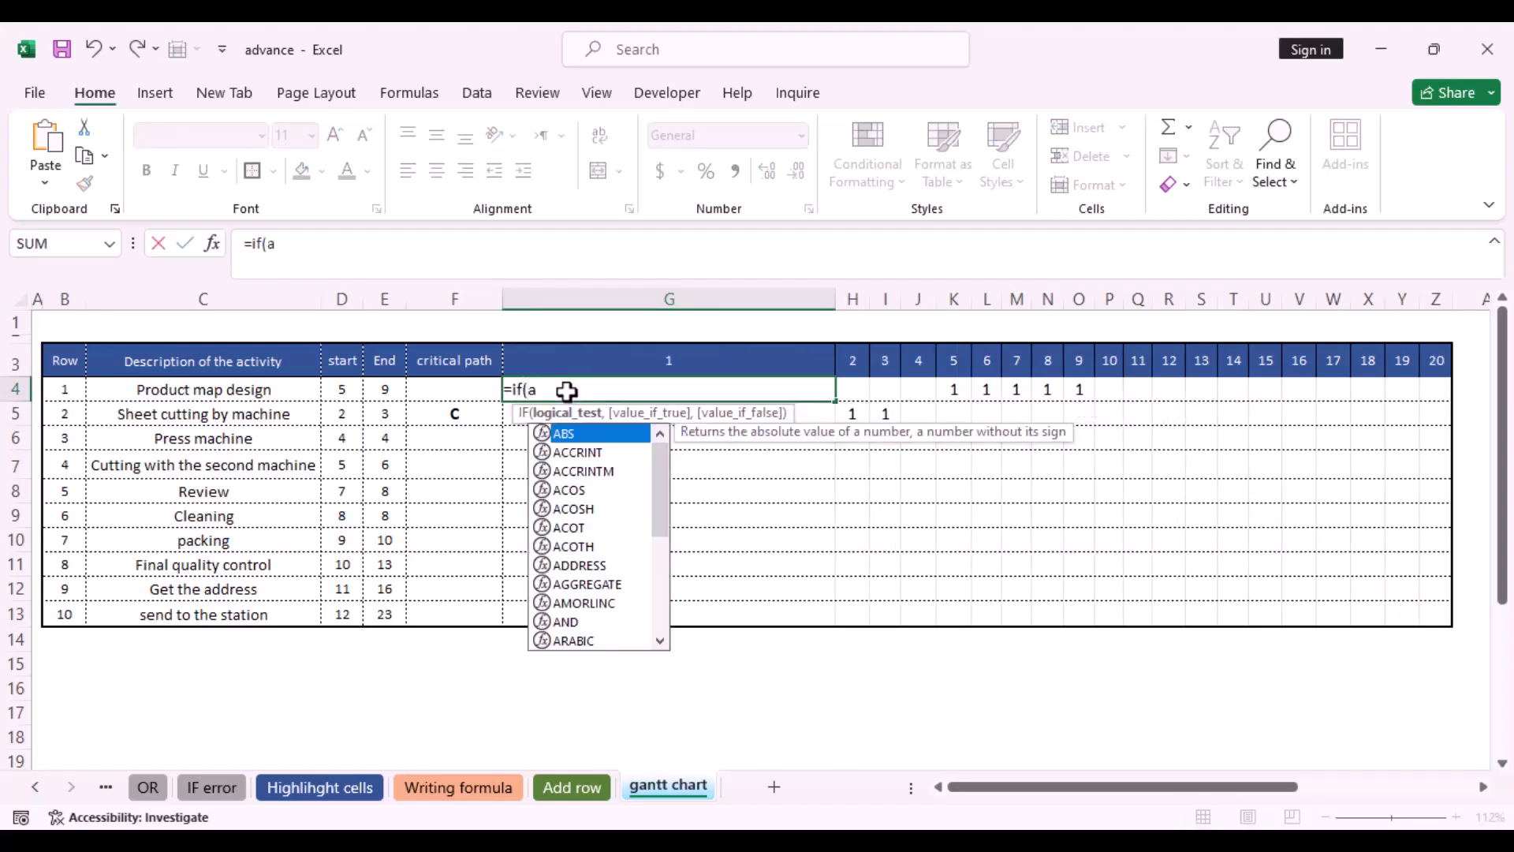
pyautogui.write('nd')
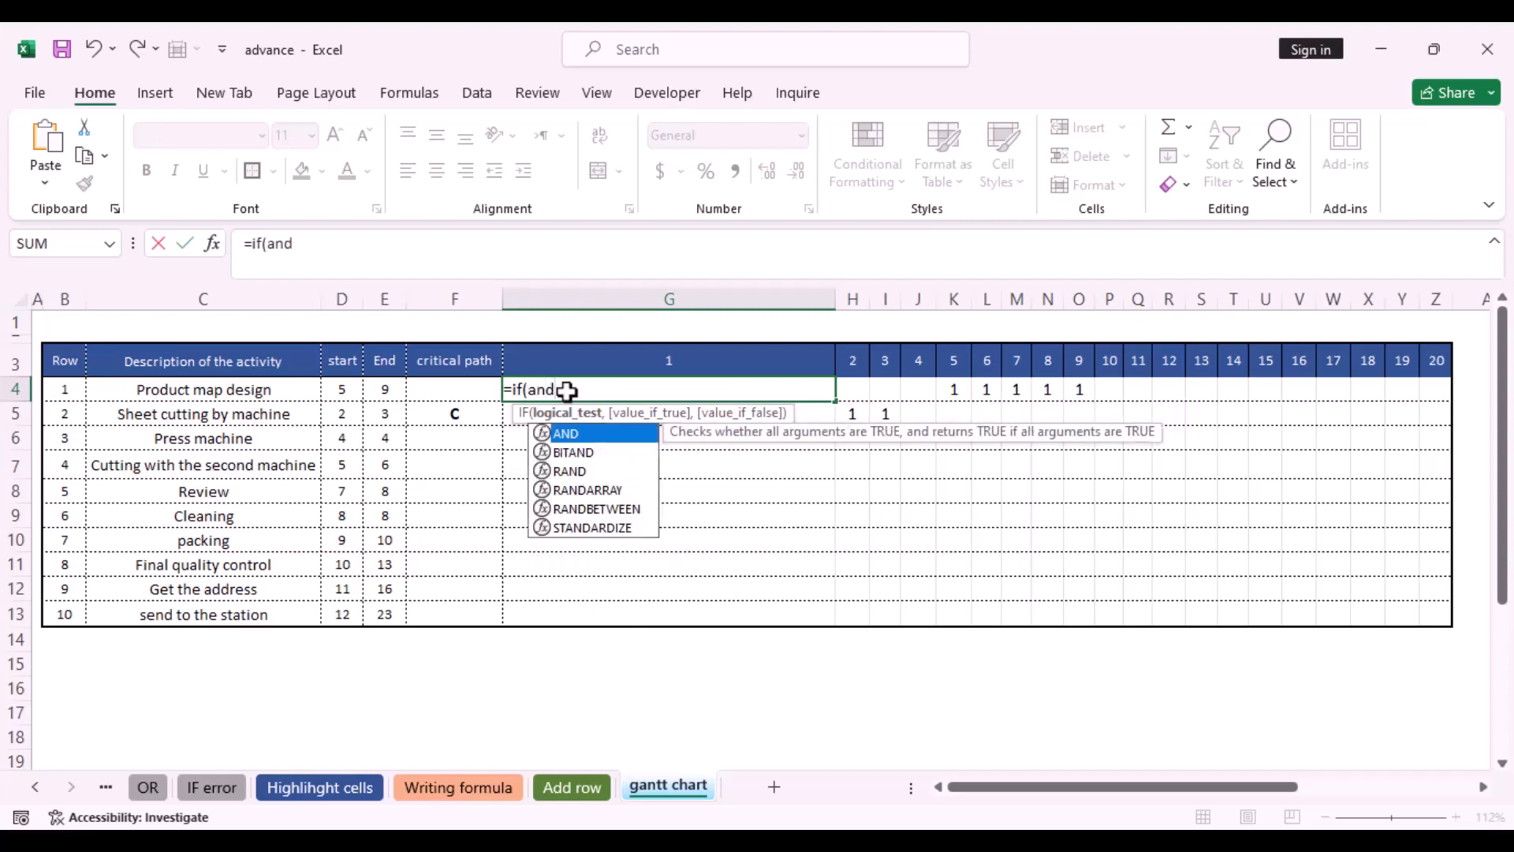
pyautogui.write('(')
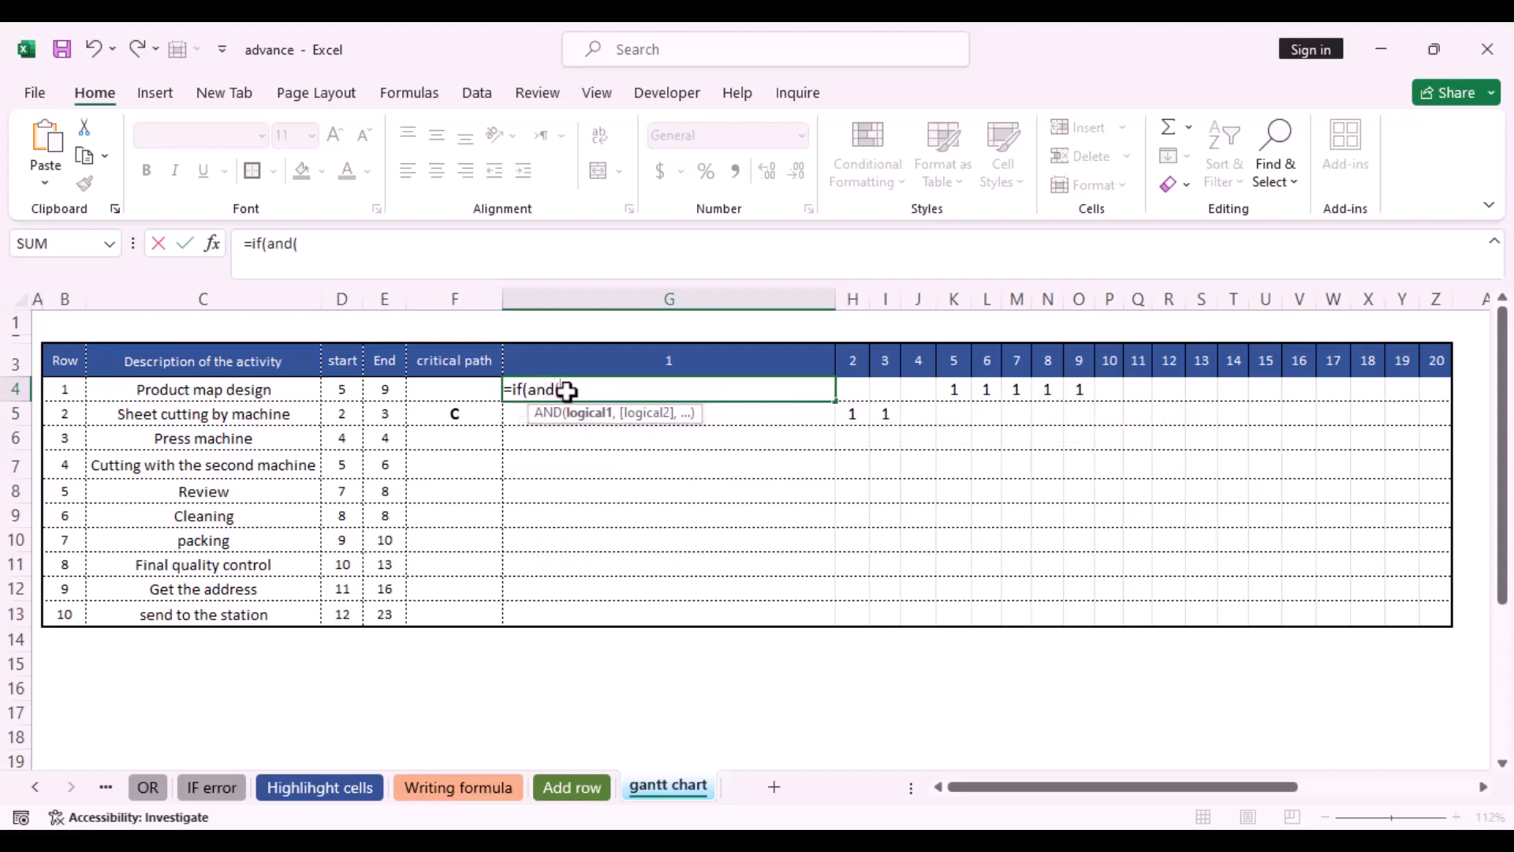
pyautogui.click(617, 363)
pyautogui.write('>=')
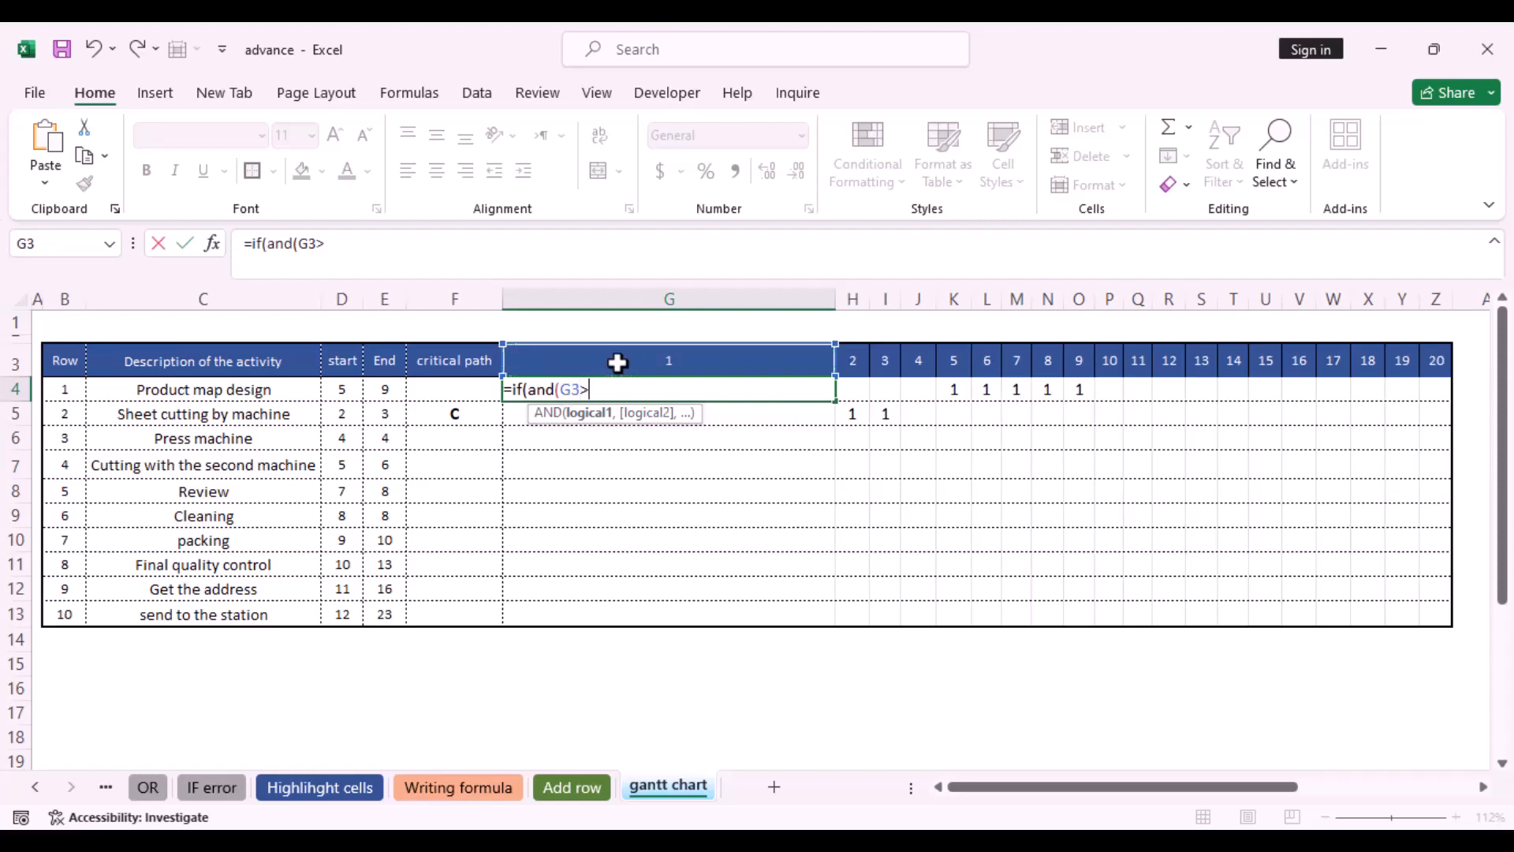
pyautogui.click(347, 390)
pyautogui.write(',')
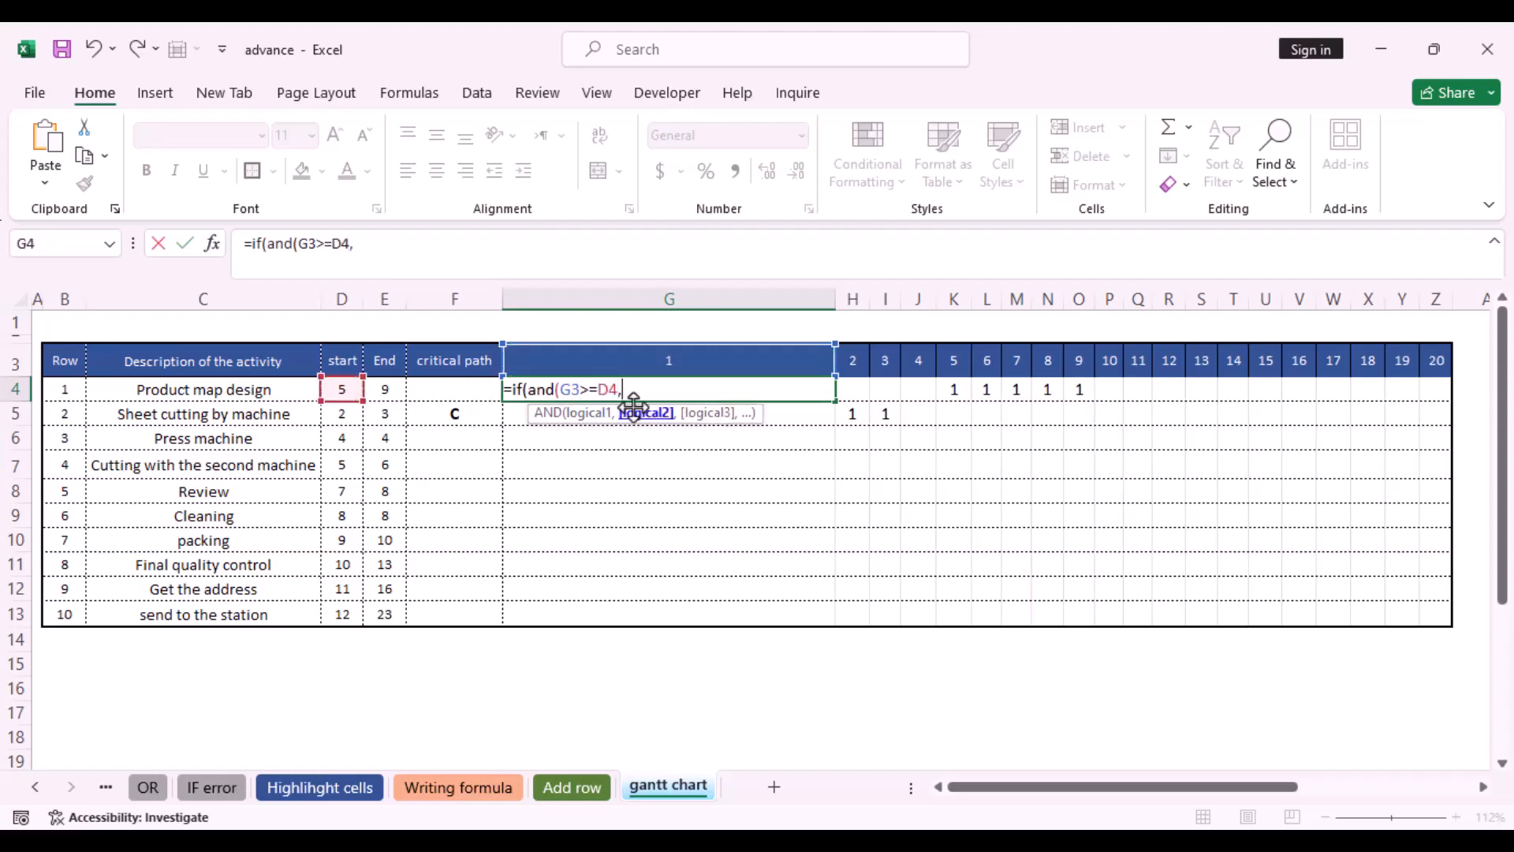
# Complete the G4 formula with the second condition G3<=E4, returning 1 if true and empty text "" if false.
pyautogui.click(702, 362)
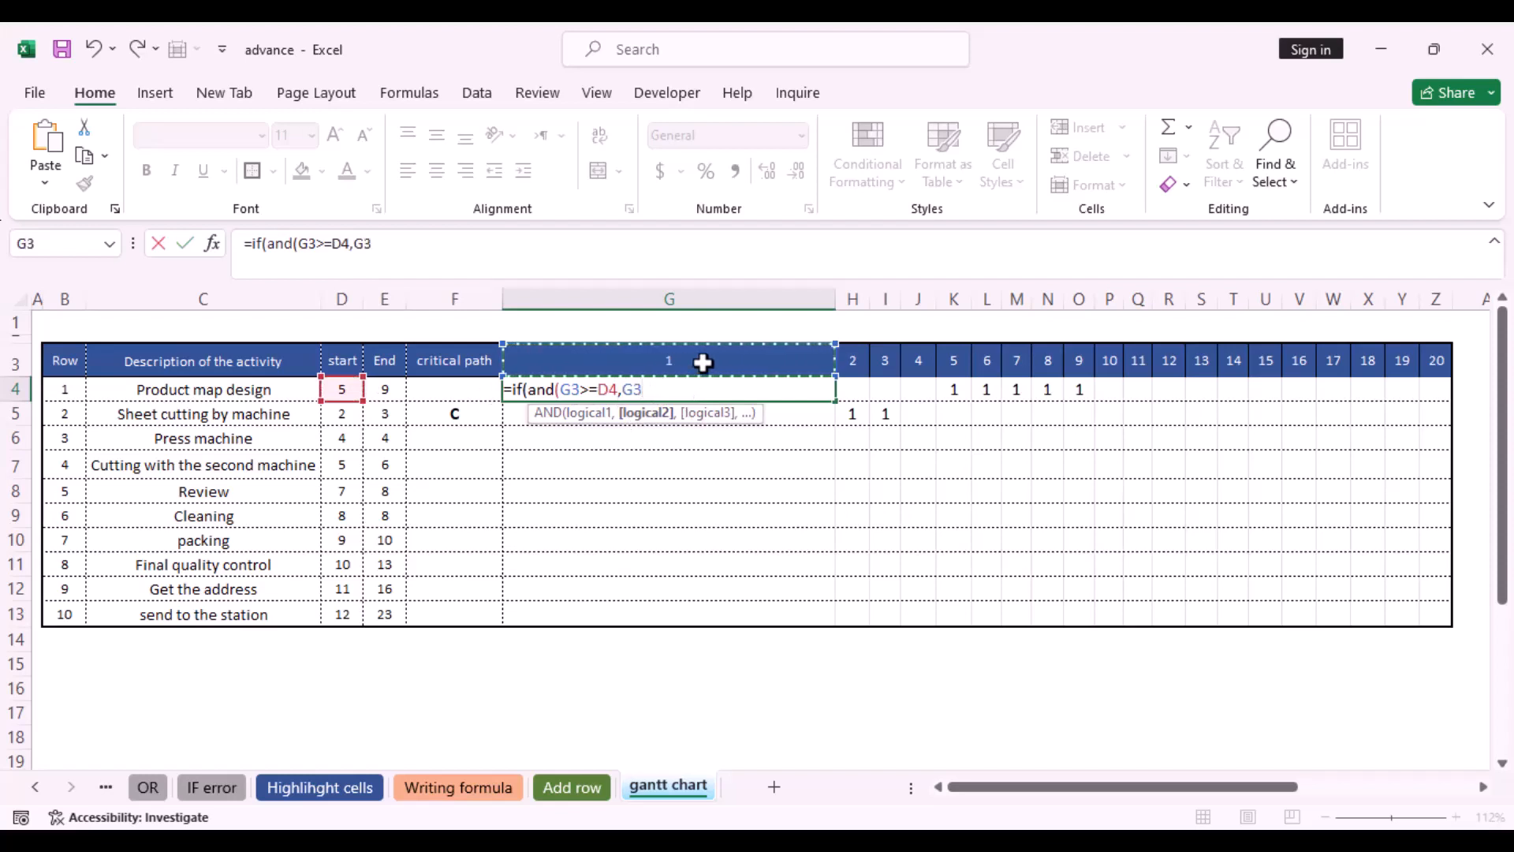
pyautogui.write('<=')
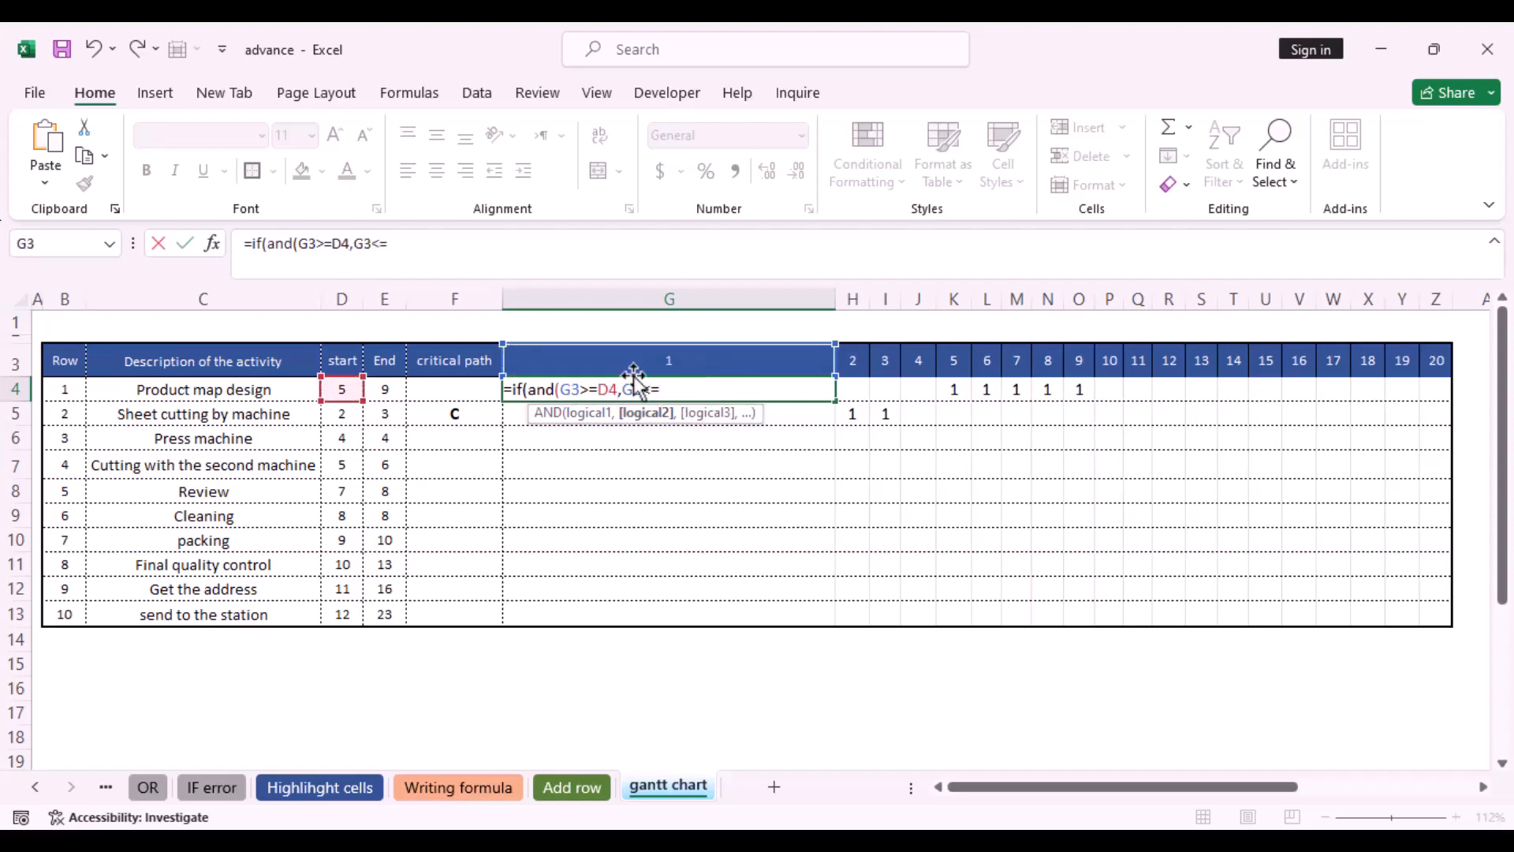
pyautogui.click(392, 392)
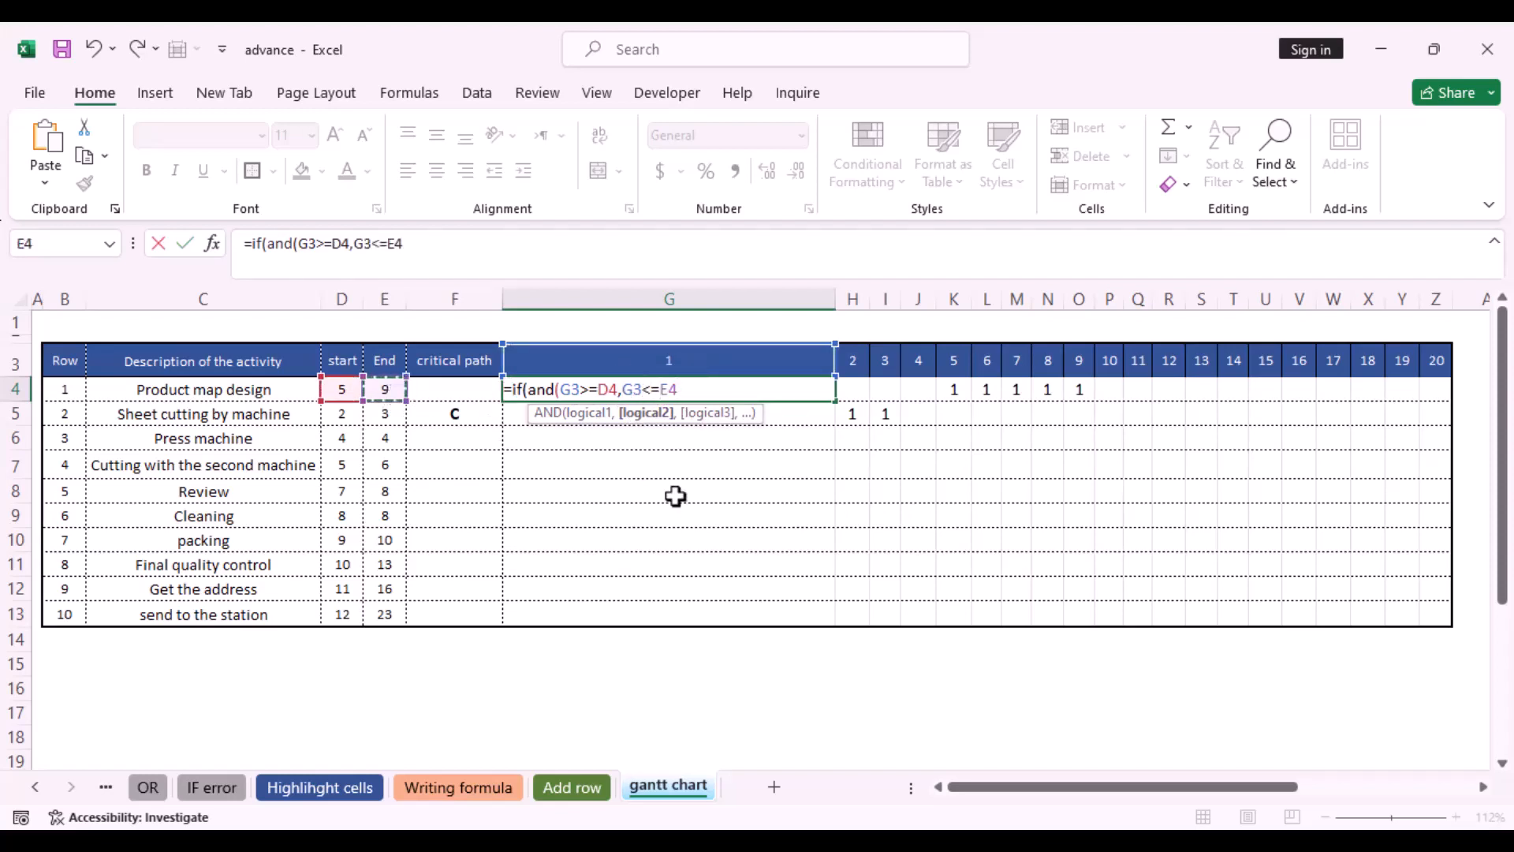
pyautogui.write('),')
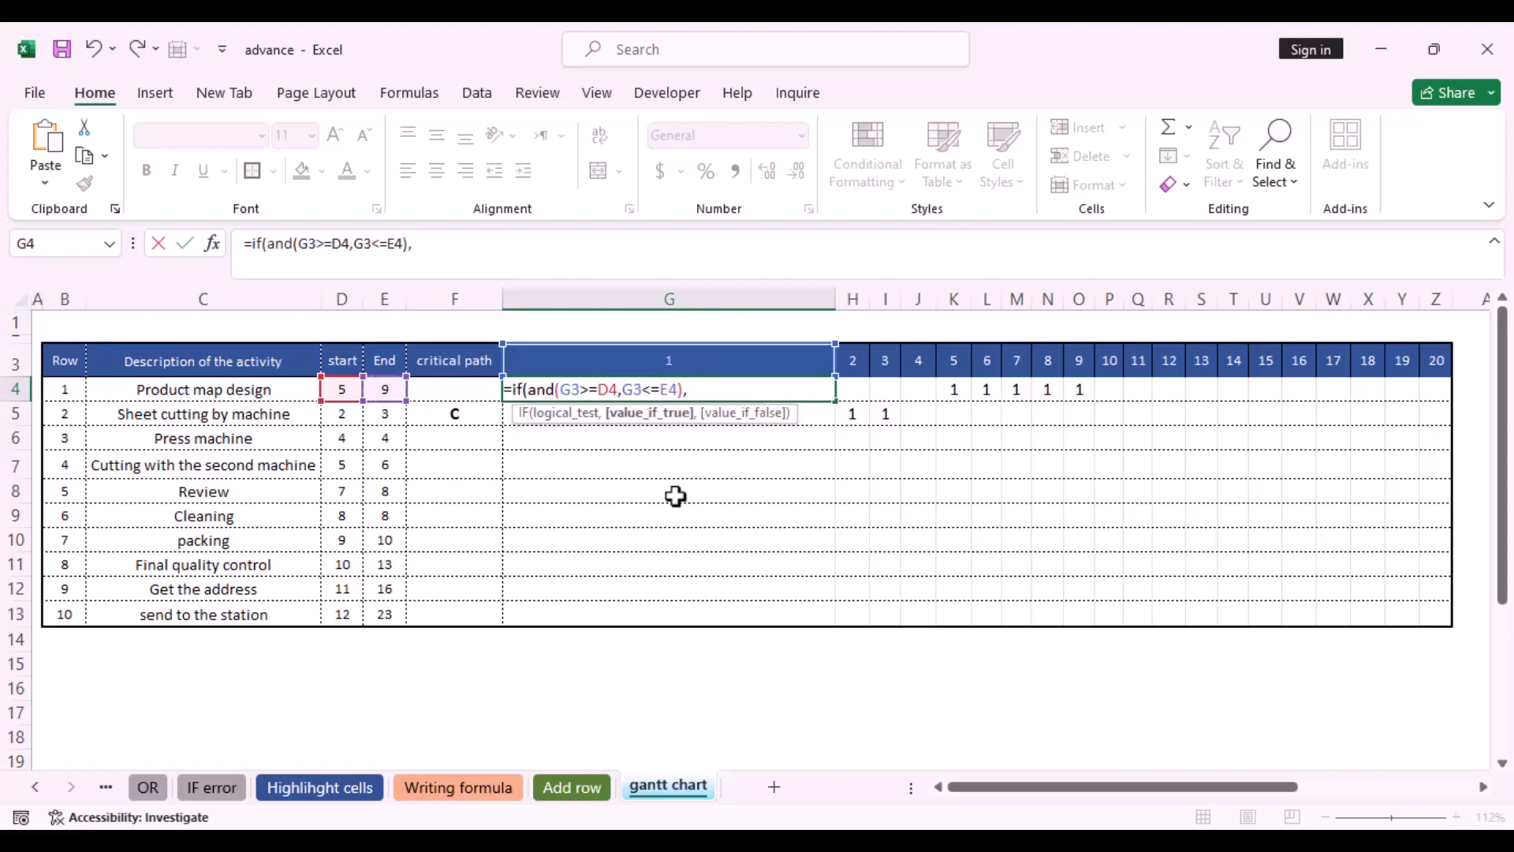
pyautogui.write('1,')
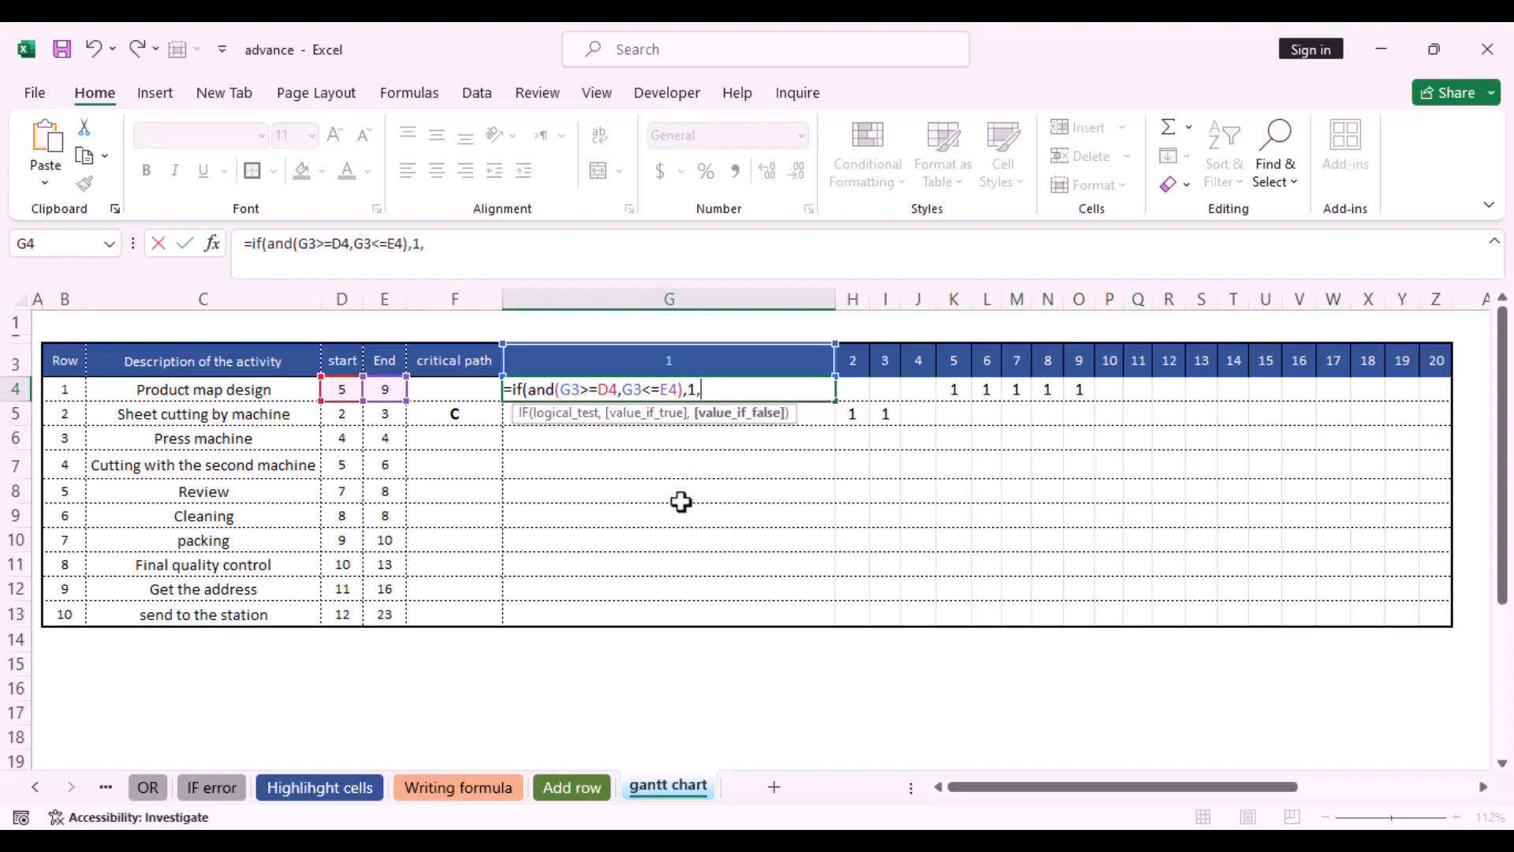
pyautogui.write('"")')
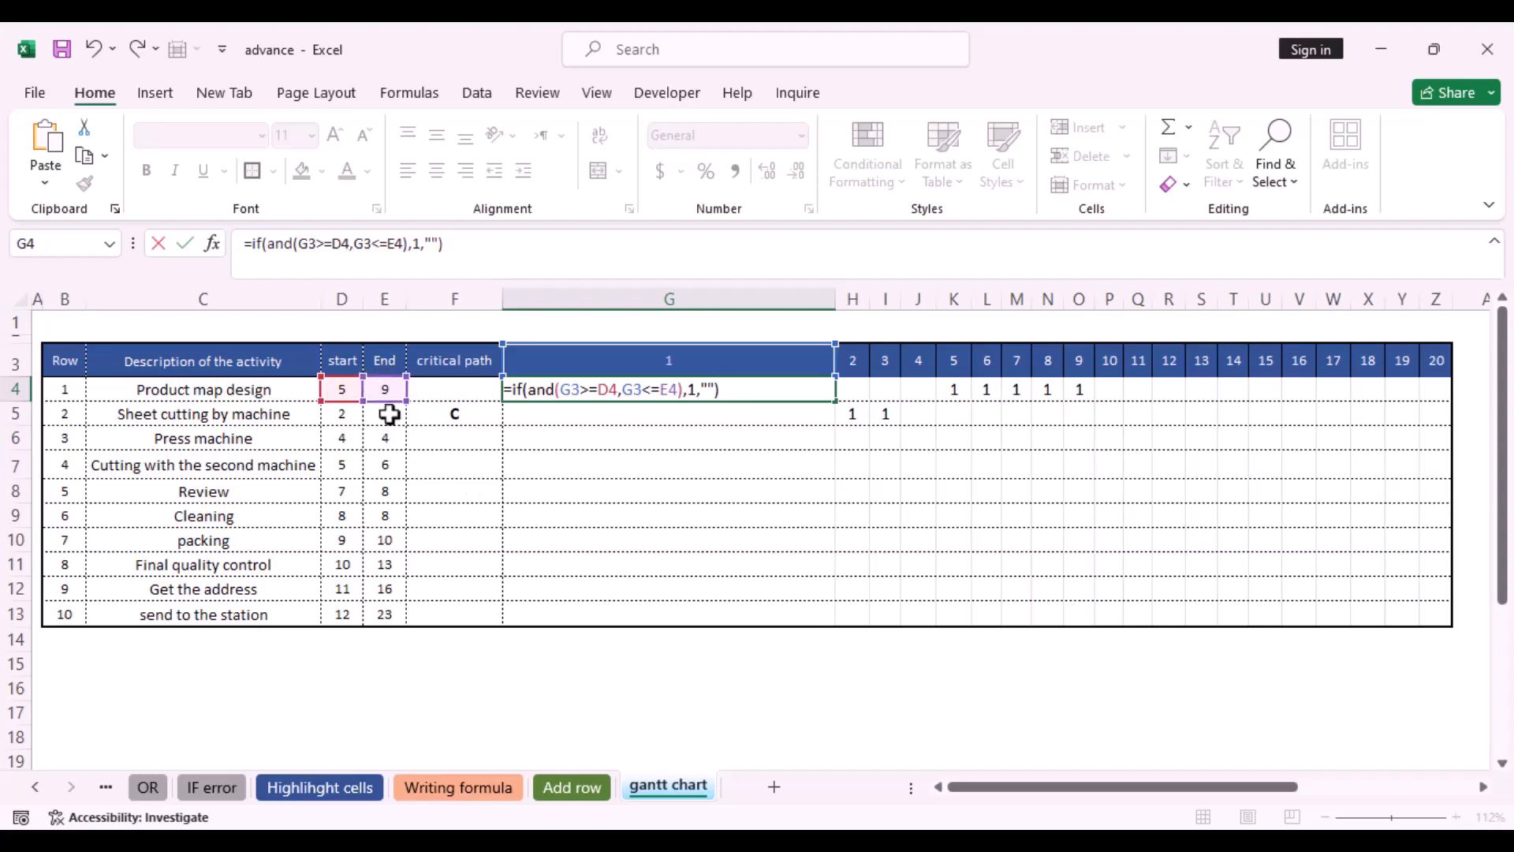
# Lock the references in the G4 formula as G$3, $D4 and $E4, and enter =IF(AND(G$3>=$D4,G$3<=$E4),1,"").
pyautogui.click(599, 389)
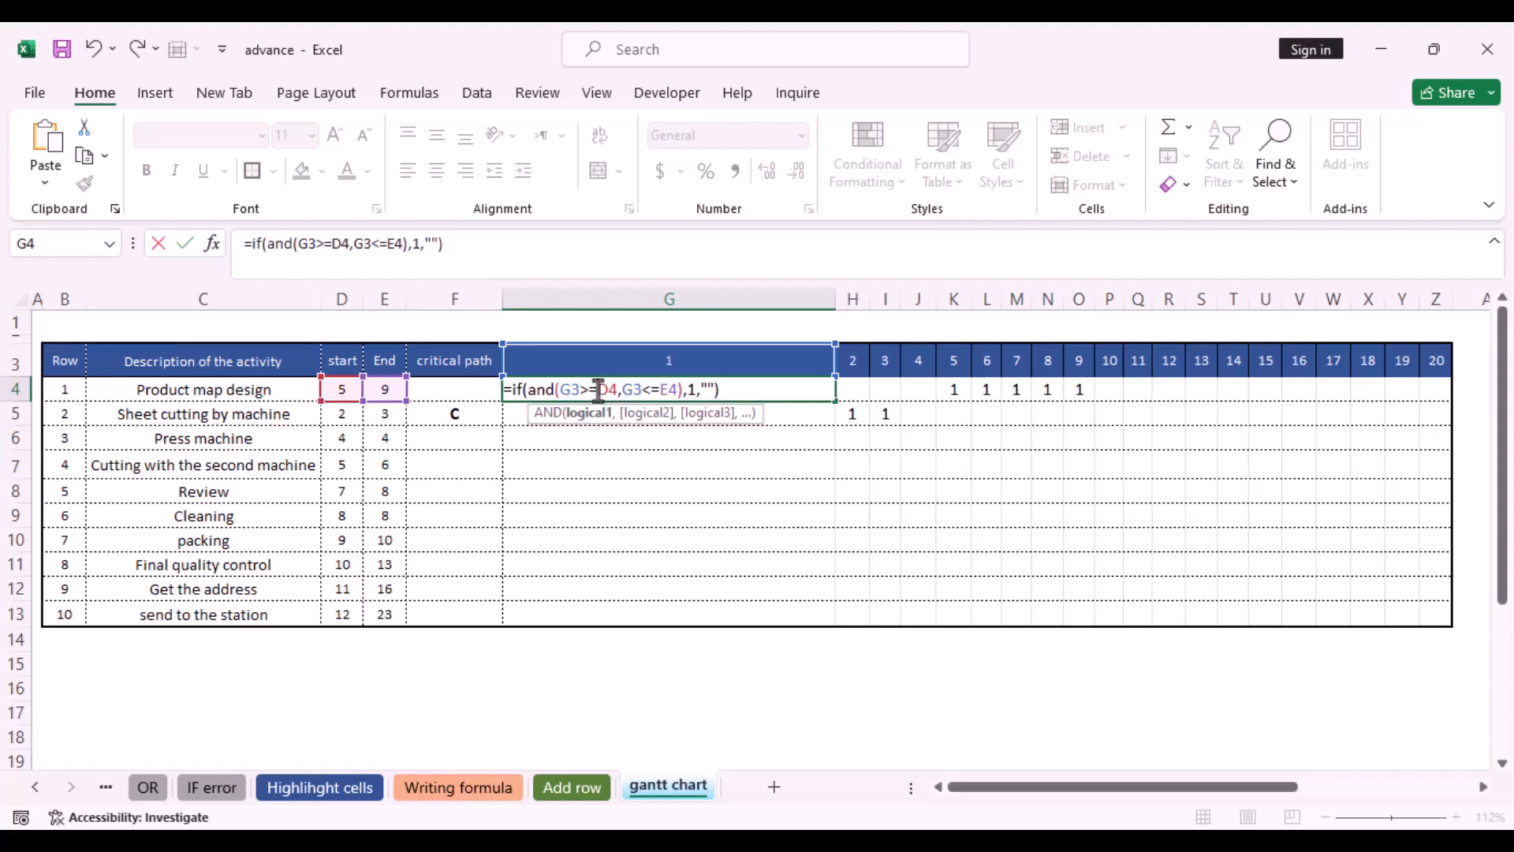
pyautogui.write('$')
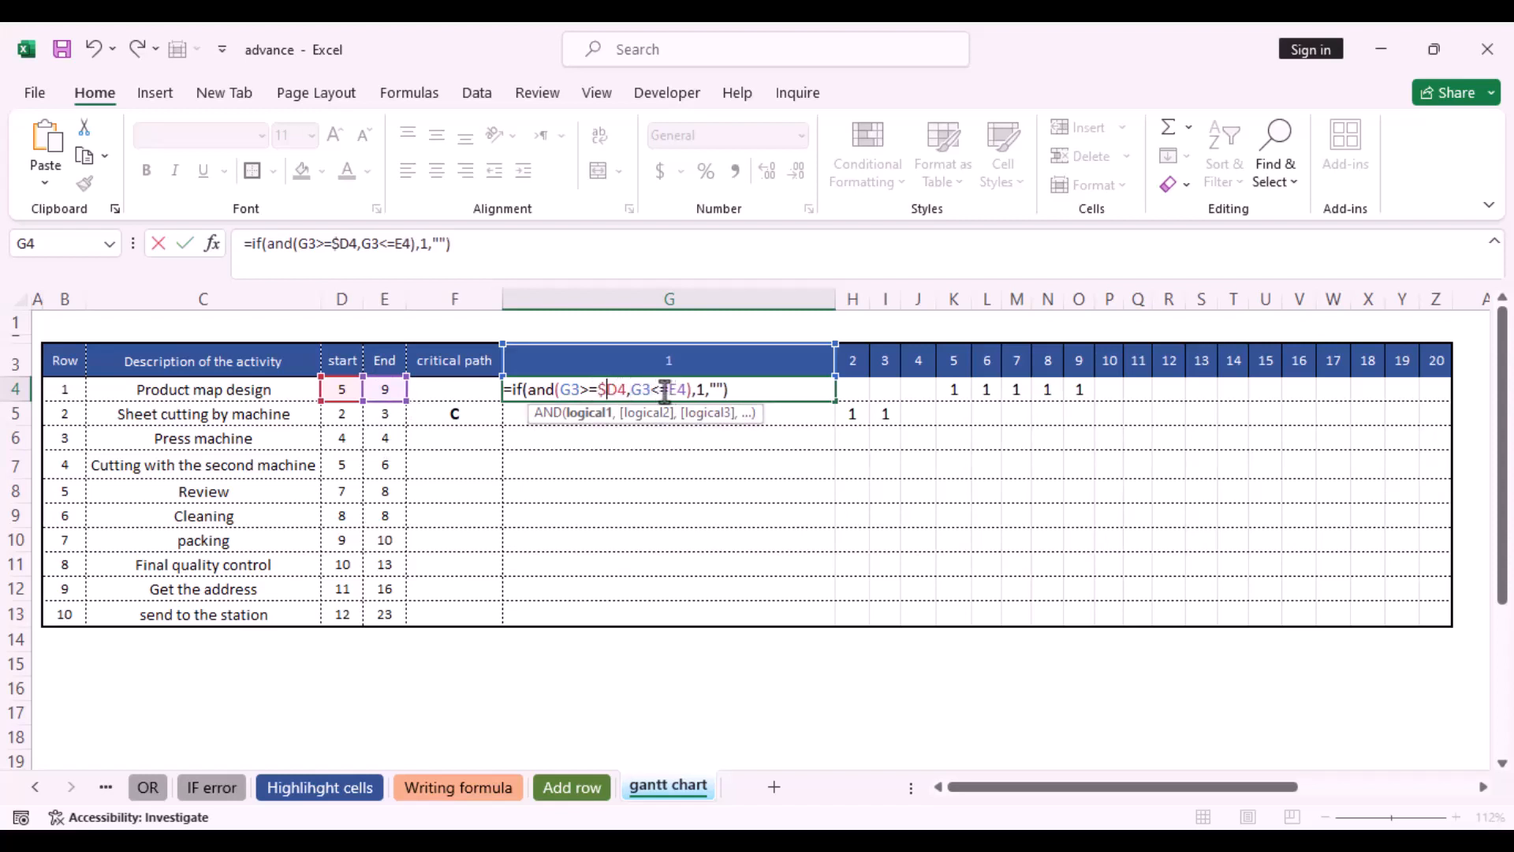
pyautogui.click(666, 390)
pyautogui.write('$')
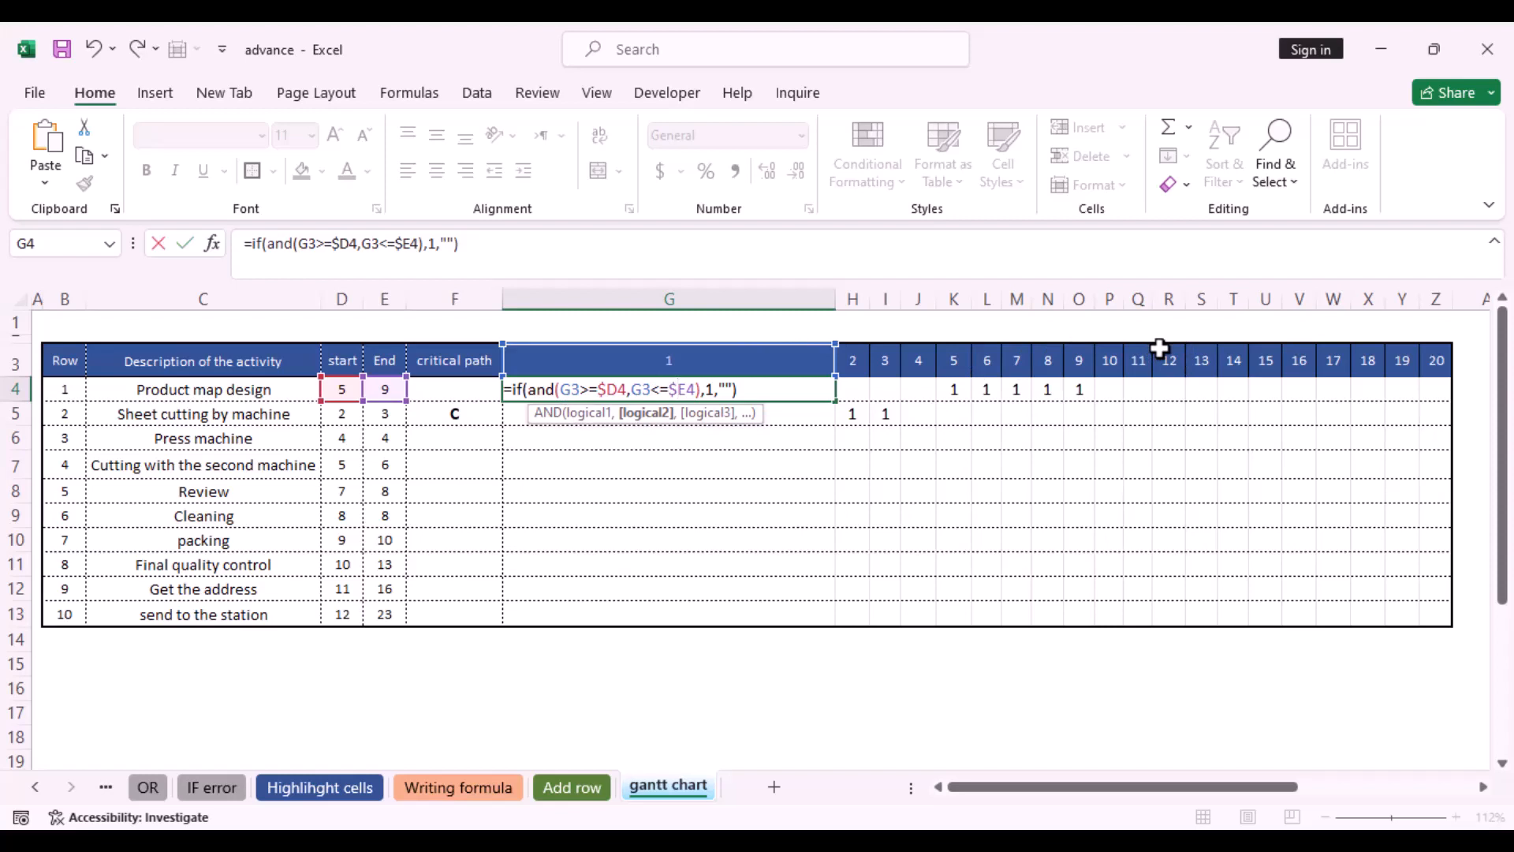
pyautogui.click(569, 390)
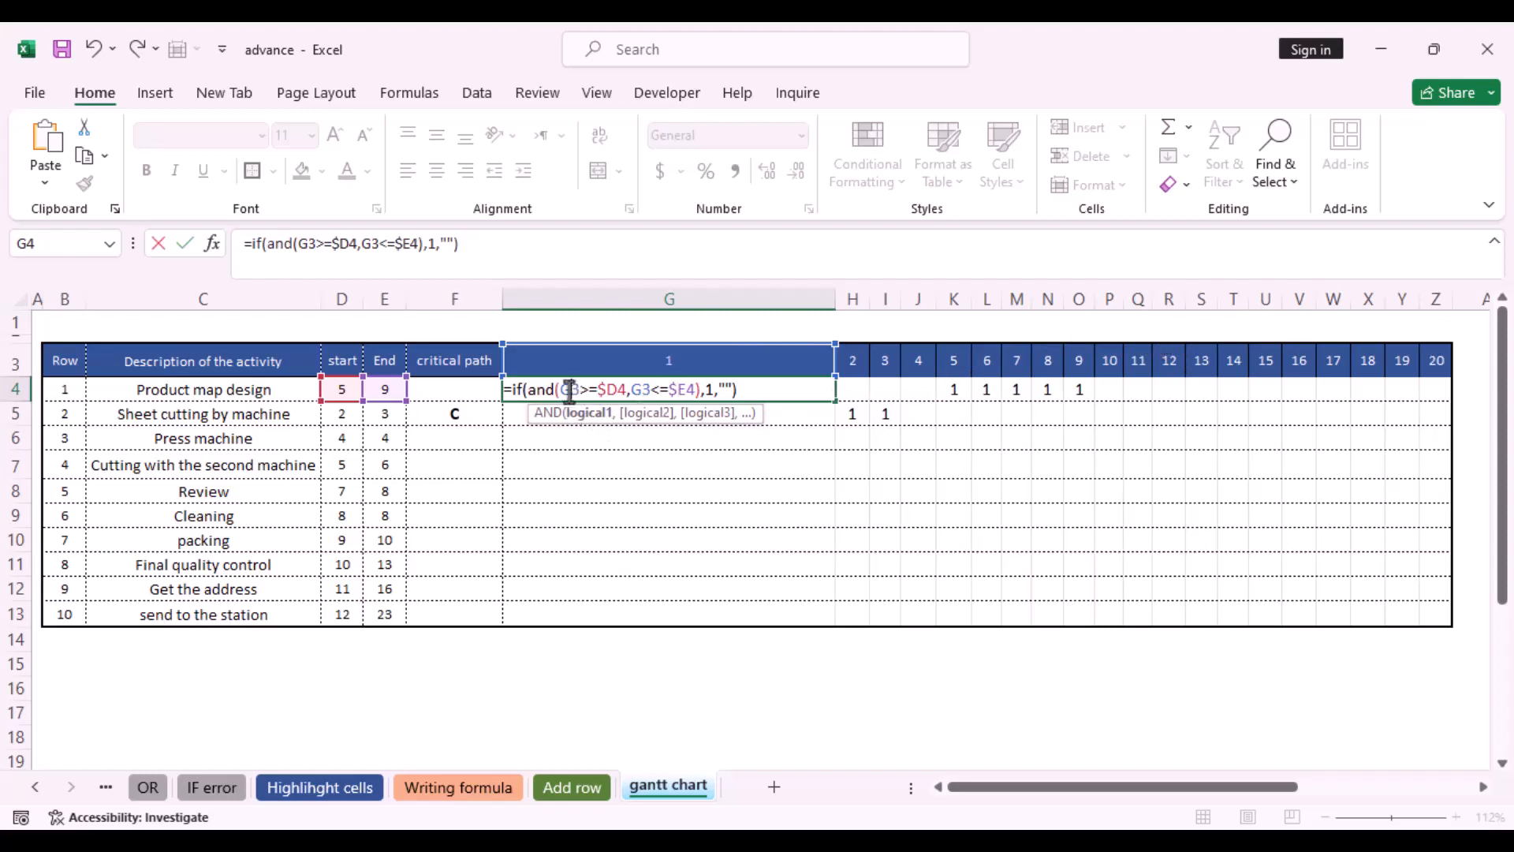
pyautogui.write('$')
pyautogui.click(649, 390)
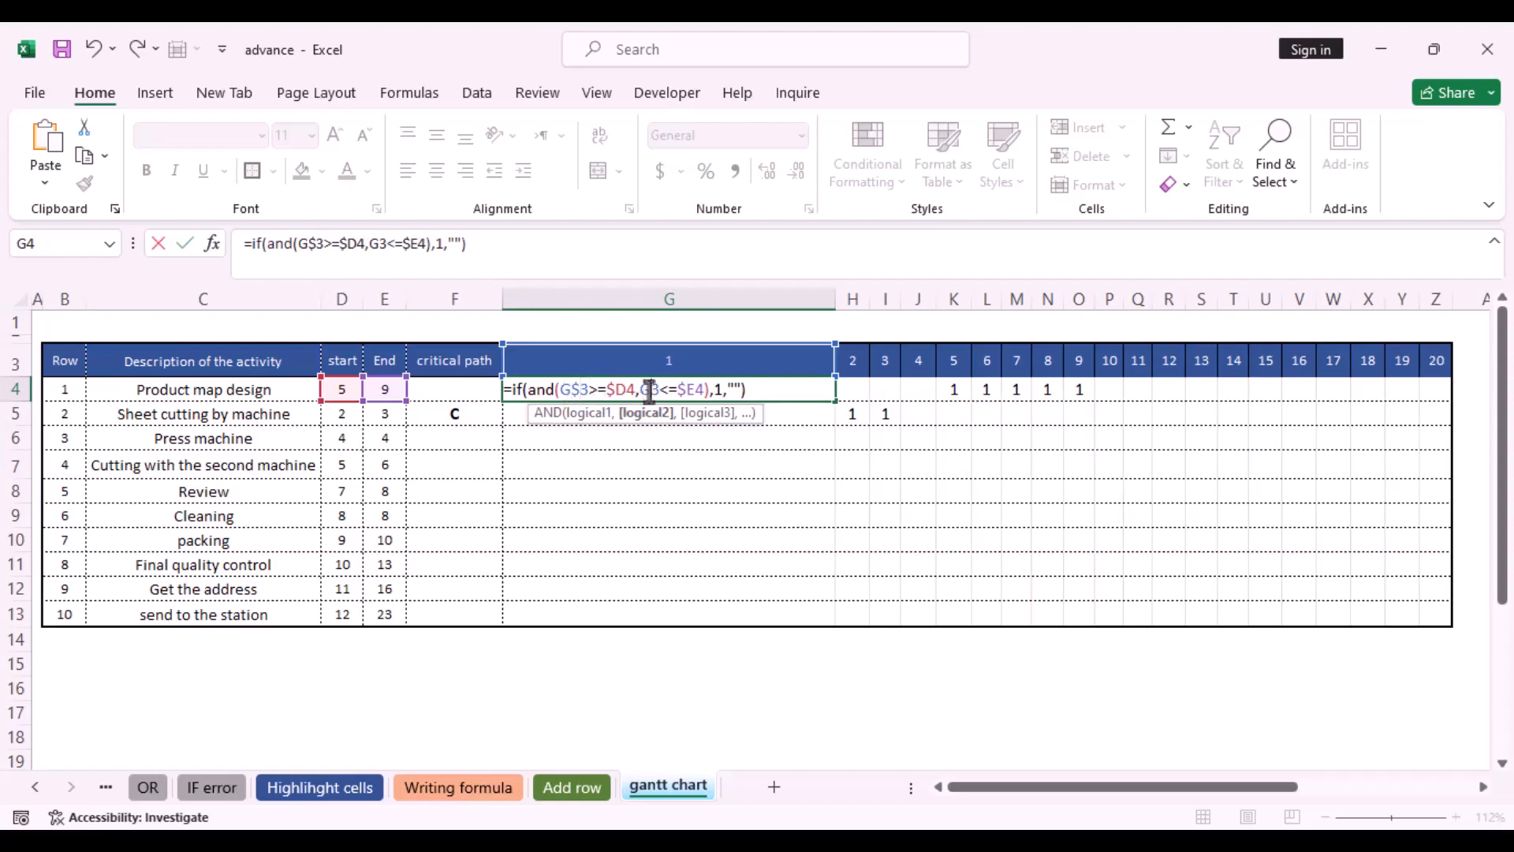
pyautogui.write('$')
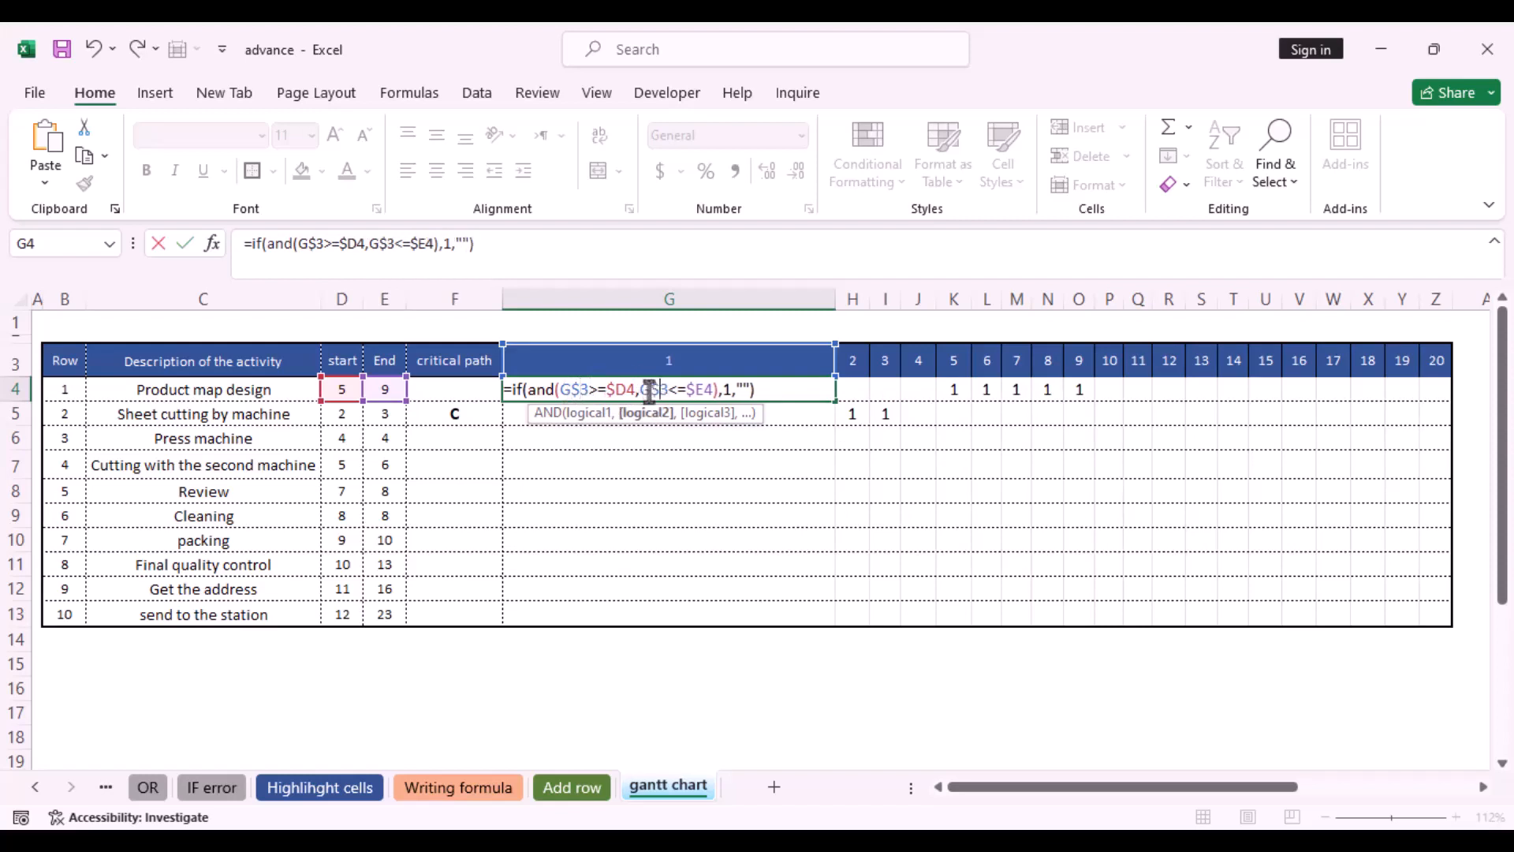
pyautogui.click(762, 390)
pyautogui.hotkey('ctrl', 'Return')
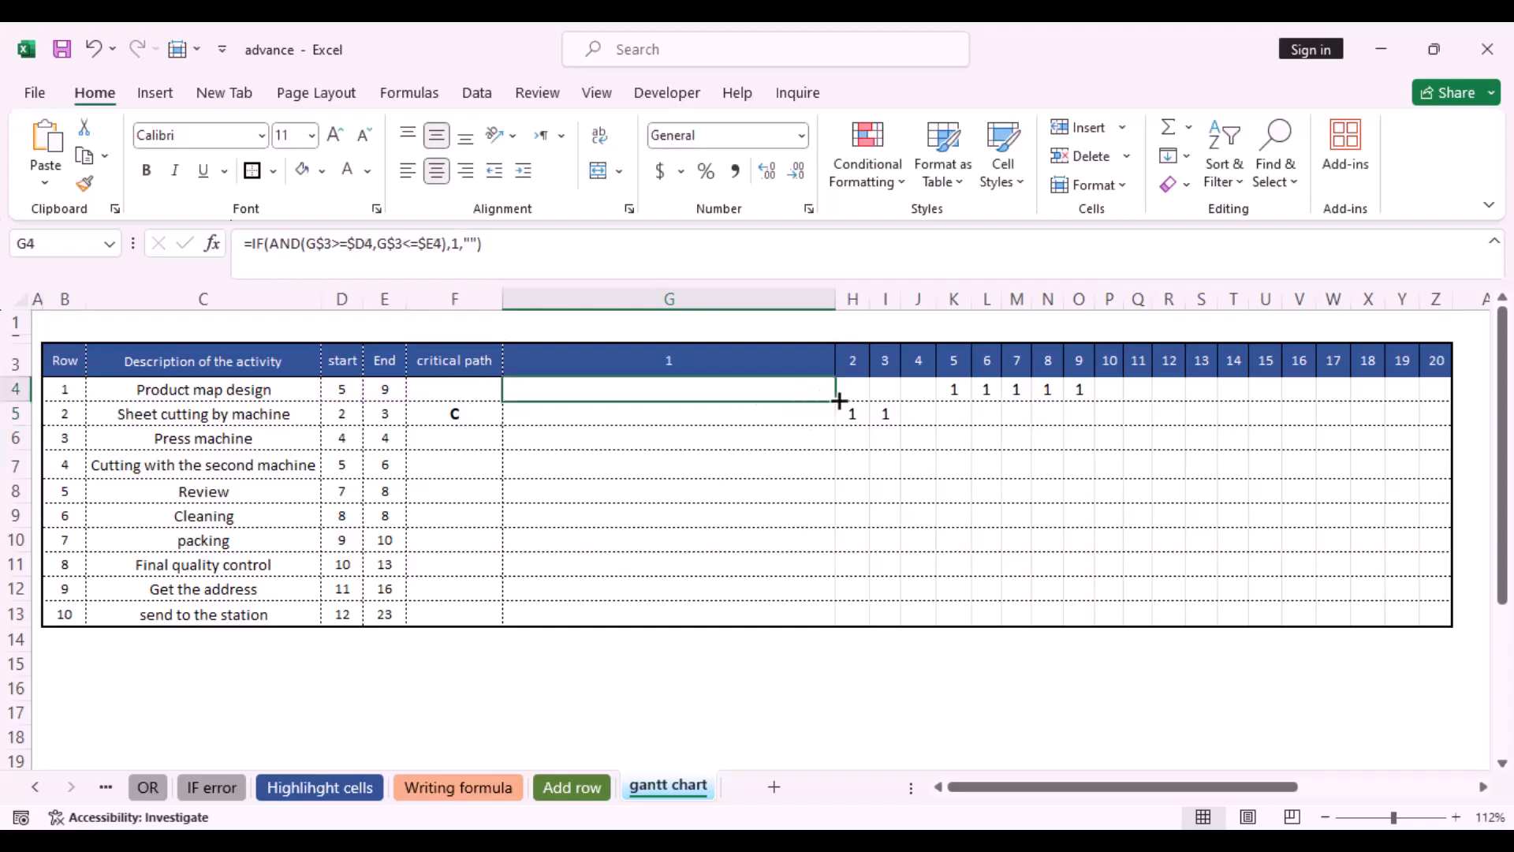
# Fill the G4 formula across the whole chart range G4:Z13 and narrow column G again.
pyautogui.moveTo(836, 402); pyautogui.dragTo(1452, 619)
pyautogui.click(1270, 707)
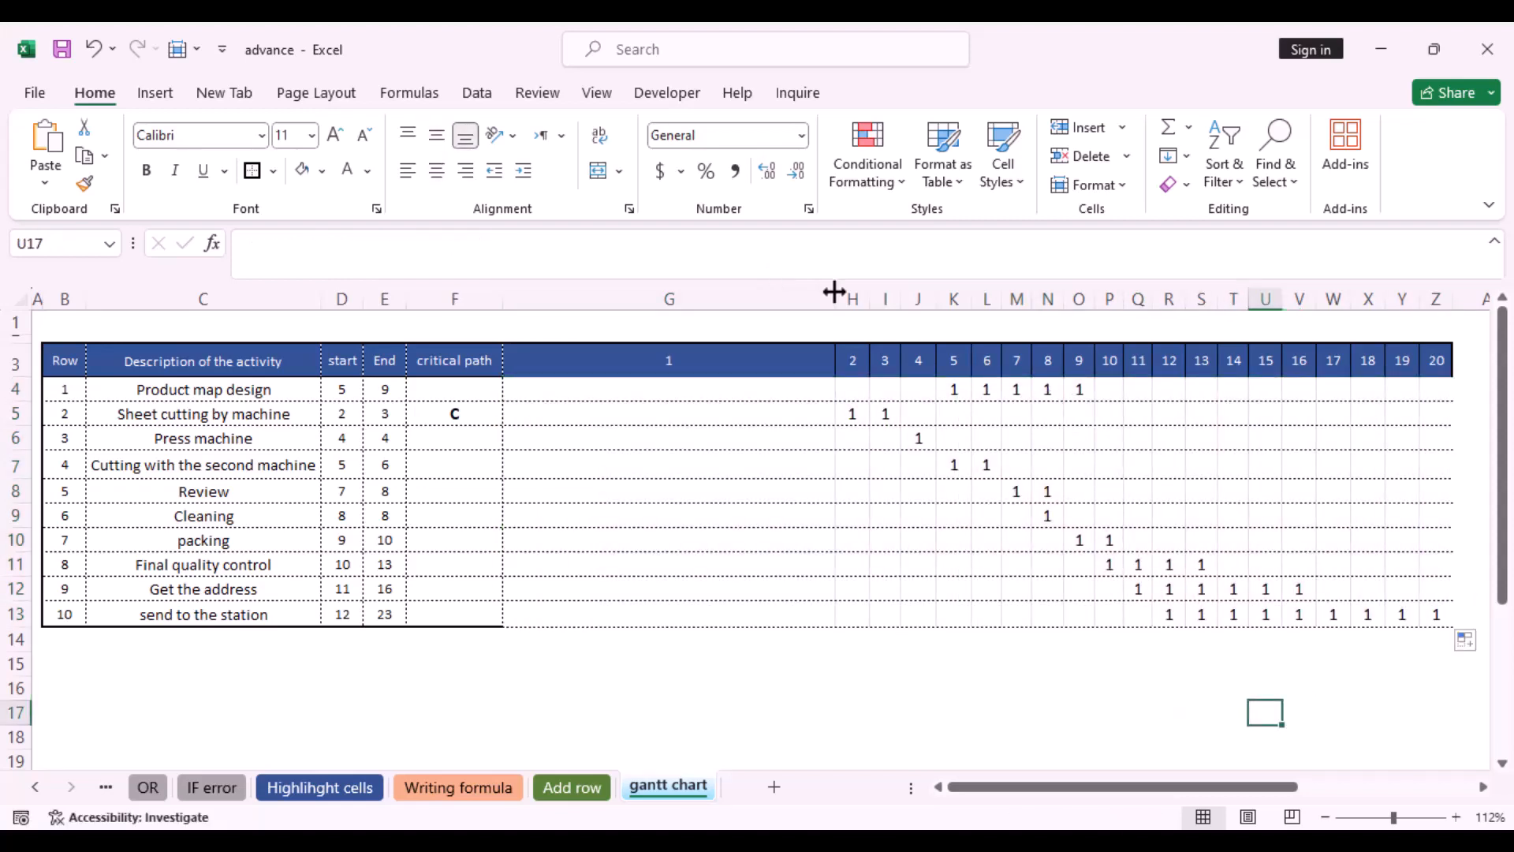
pyautogui.moveTo(836, 293); pyautogui.dragTo(556, 316)
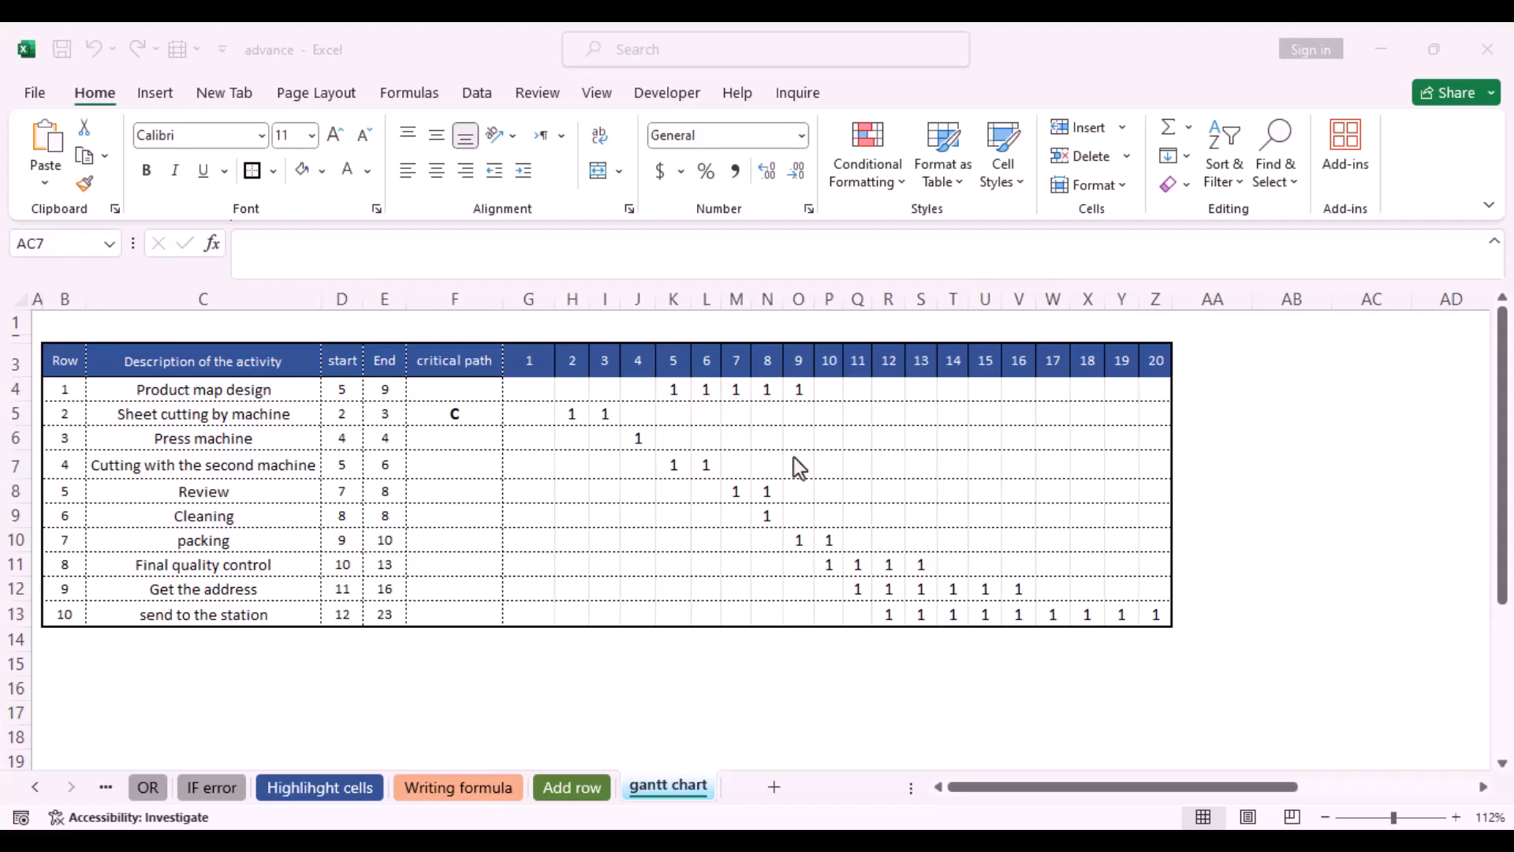
# Add an Equal To highlight rule for the value 1 with Light Red Fill with Dark Red Text to G4:Z13.
pyautogui.moveTo(523, 388); pyautogui.dragTo(1151, 614)
pyautogui.click(902, 187)
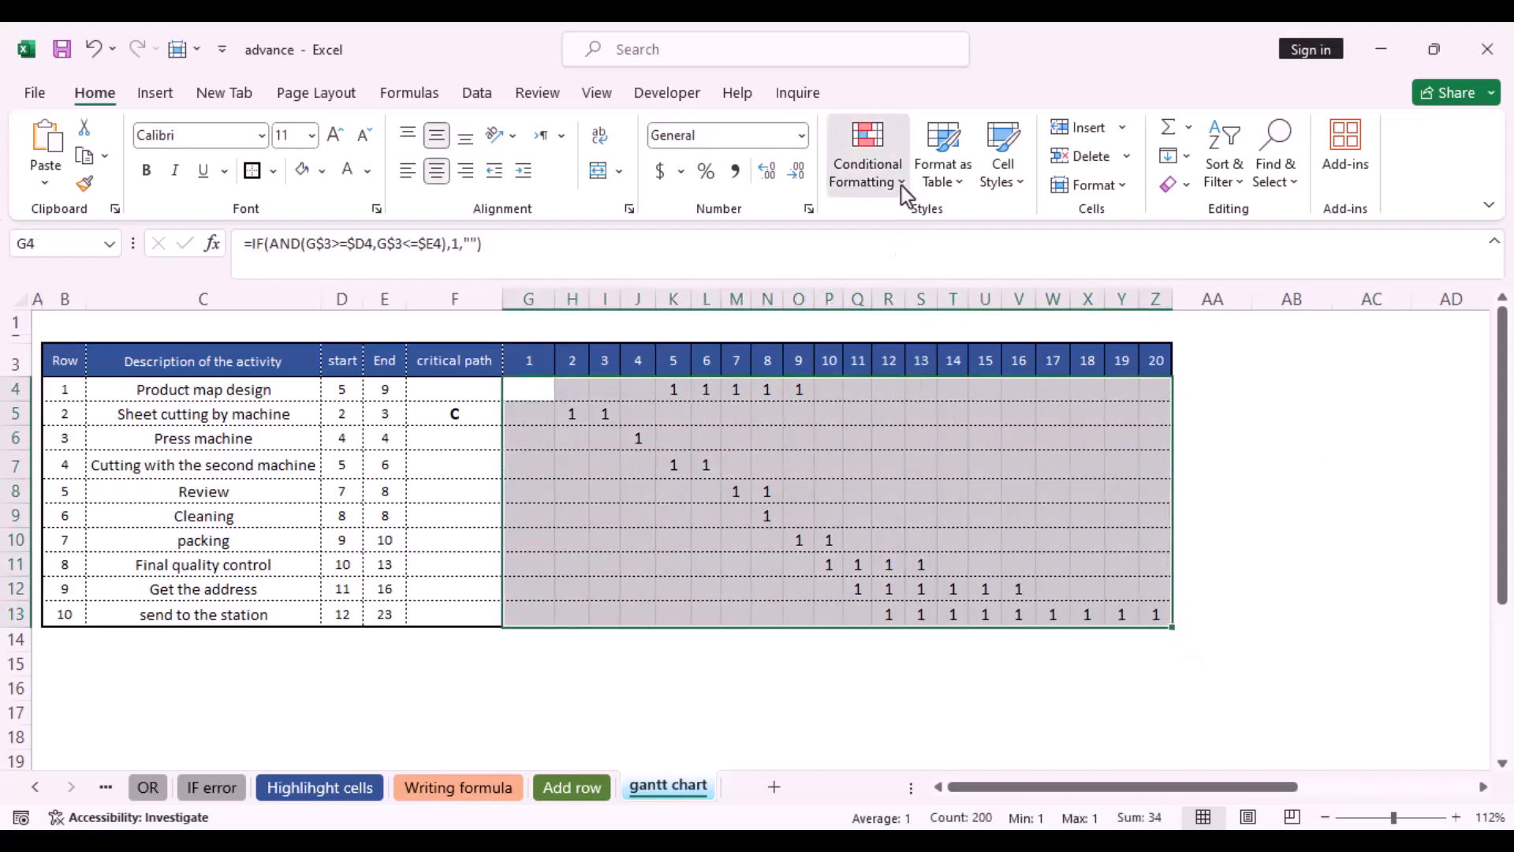
pyautogui.moveTo(907, 230)
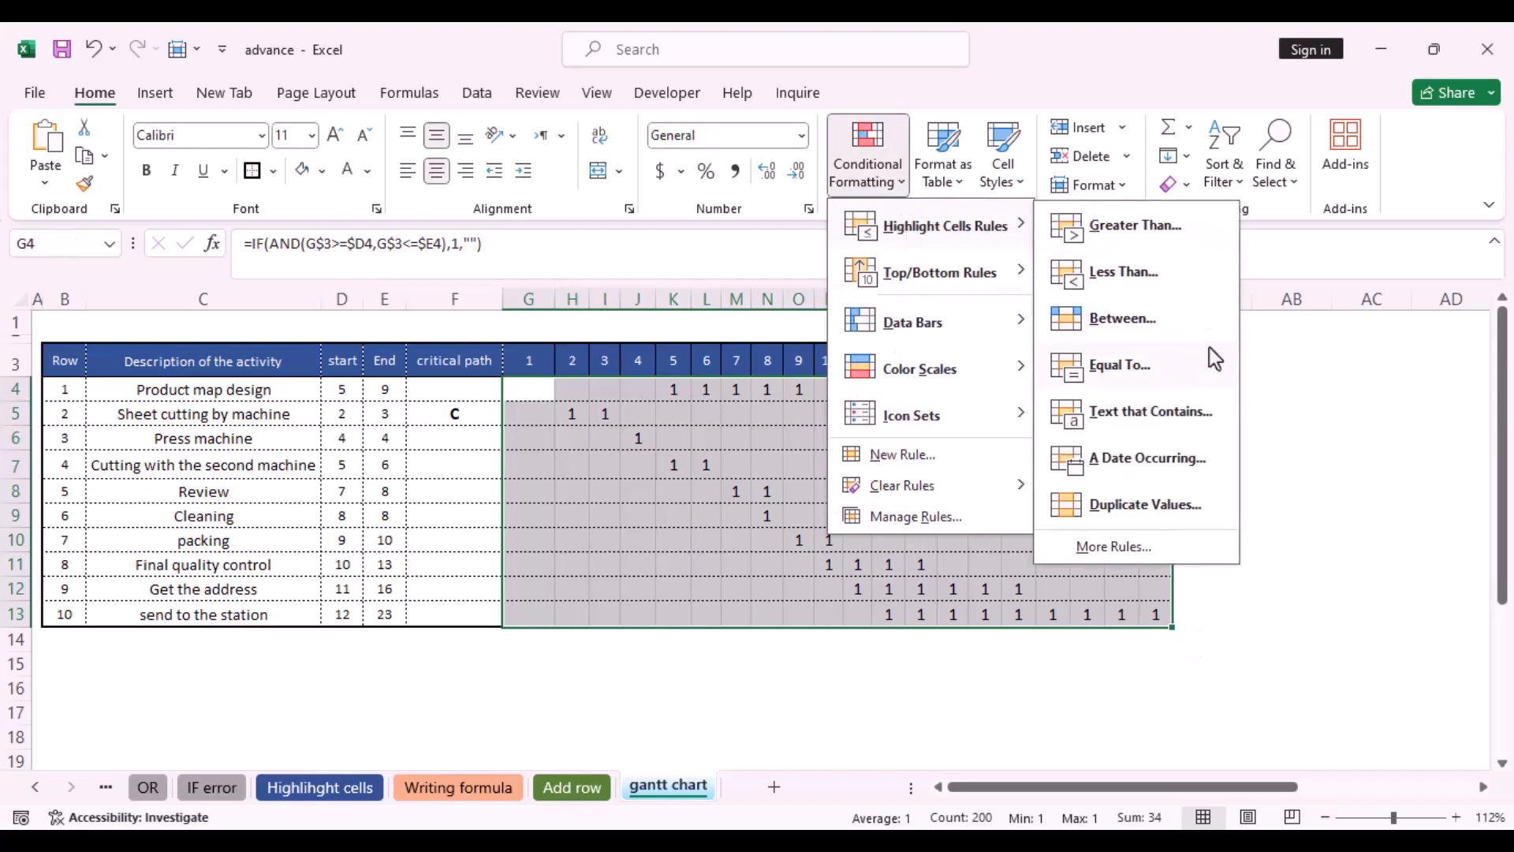
pyautogui.click(1130, 372)
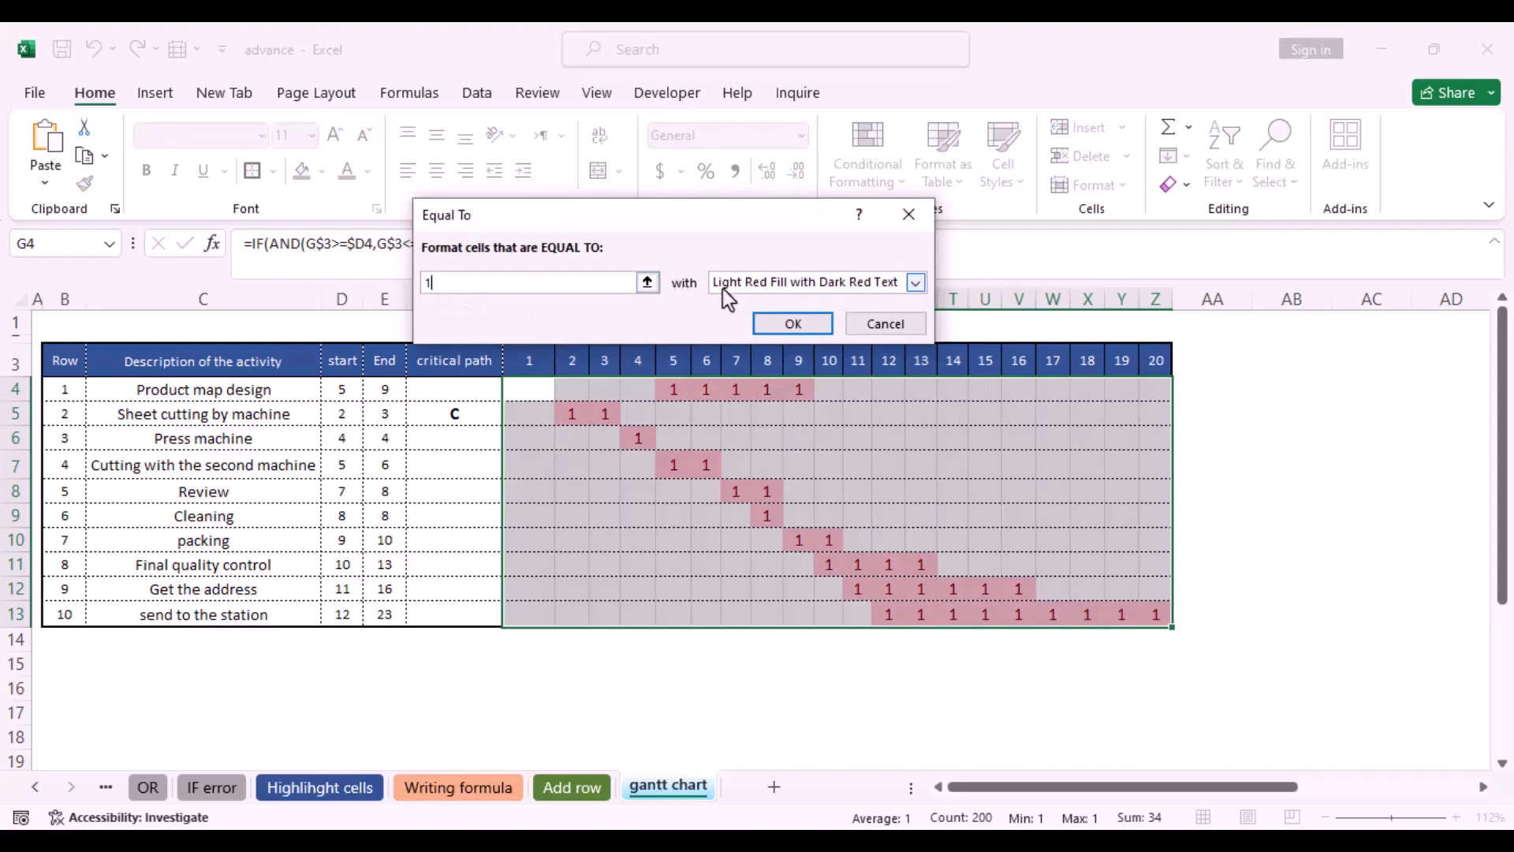
pyautogui.click(794, 324)
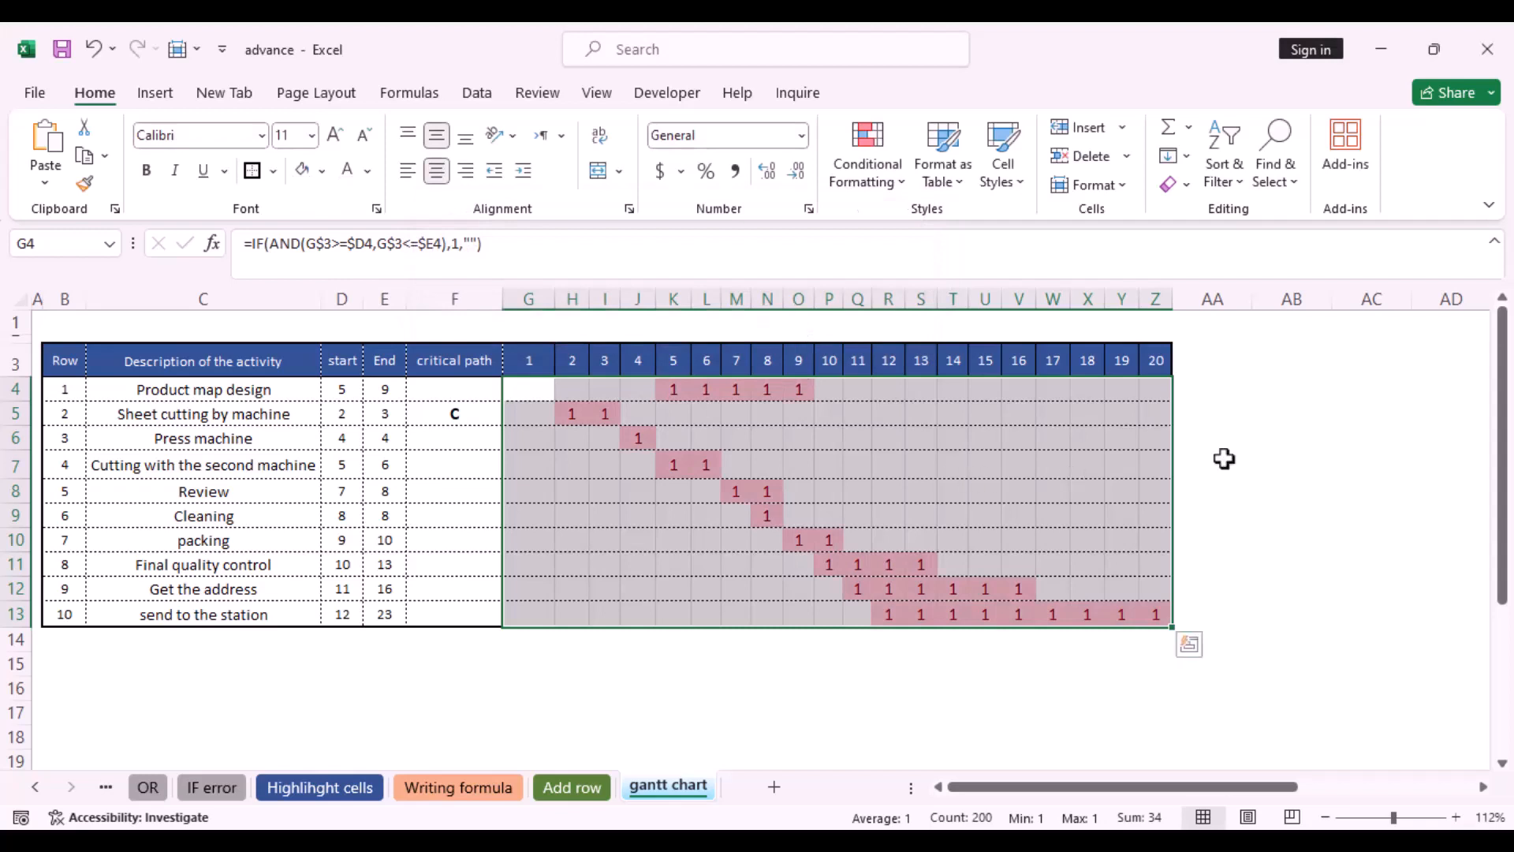
pyautogui.click(1257, 456)
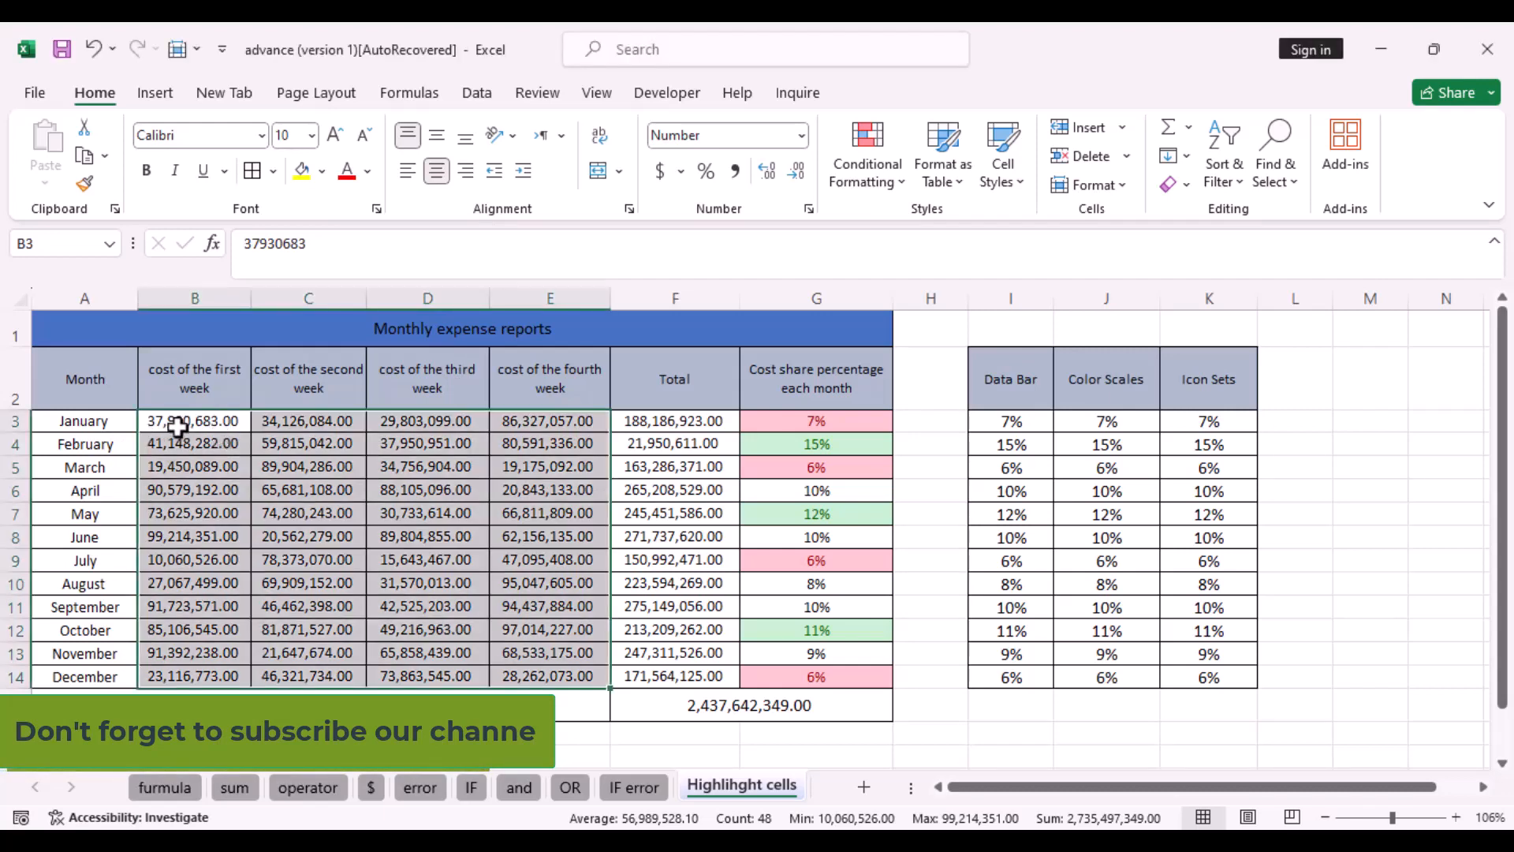
# Add an Equal To highlight rule for =max($B$3:$E$14) with Light Red Fill with Dark Red Text to the weekly costs B3:E14.
pyautogui.click(902, 183)
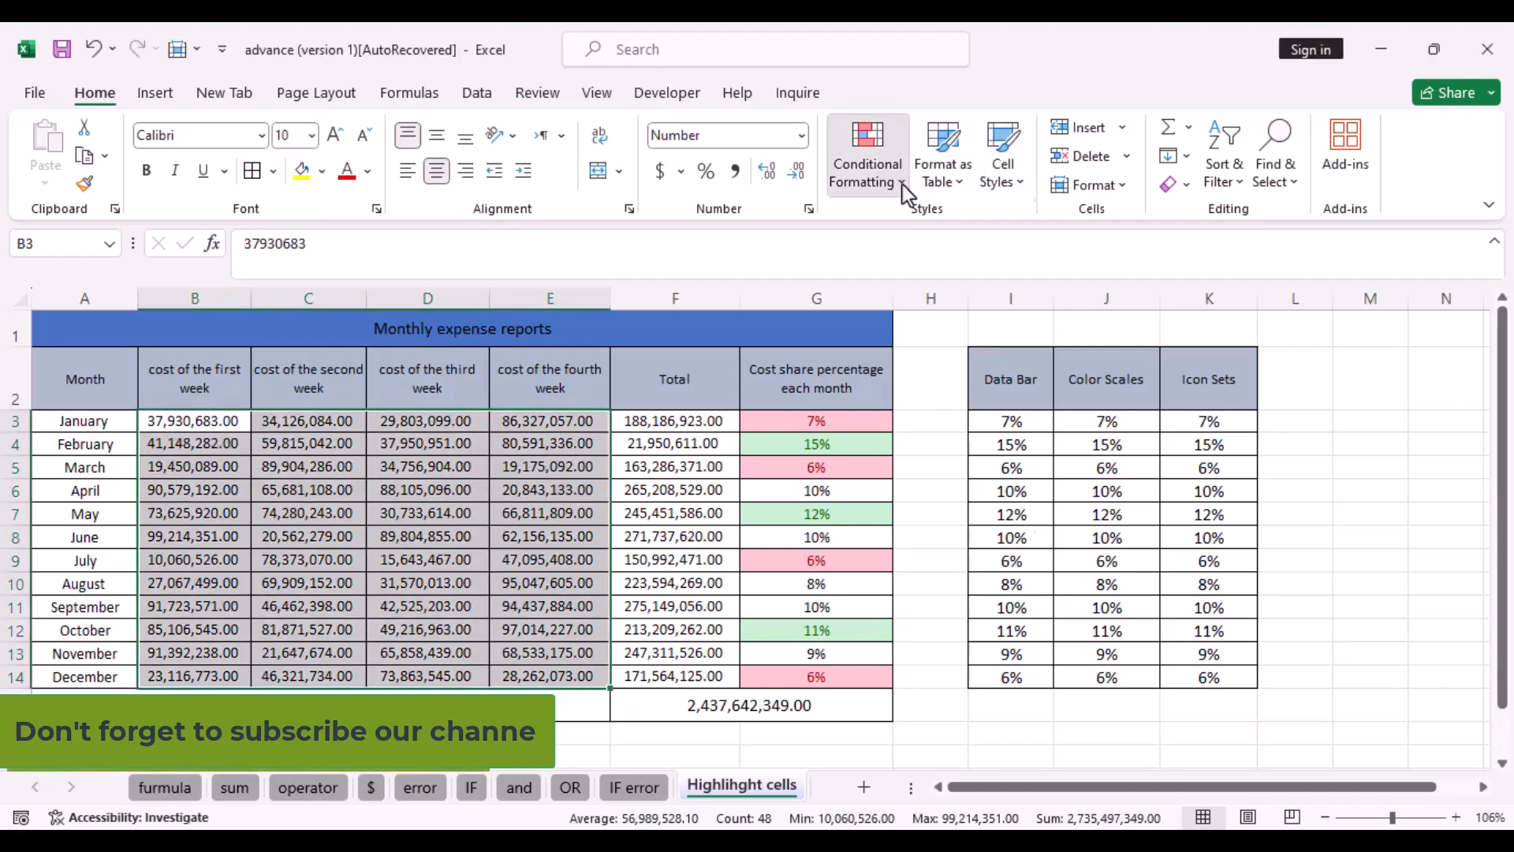
pyautogui.moveTo(924, 230)
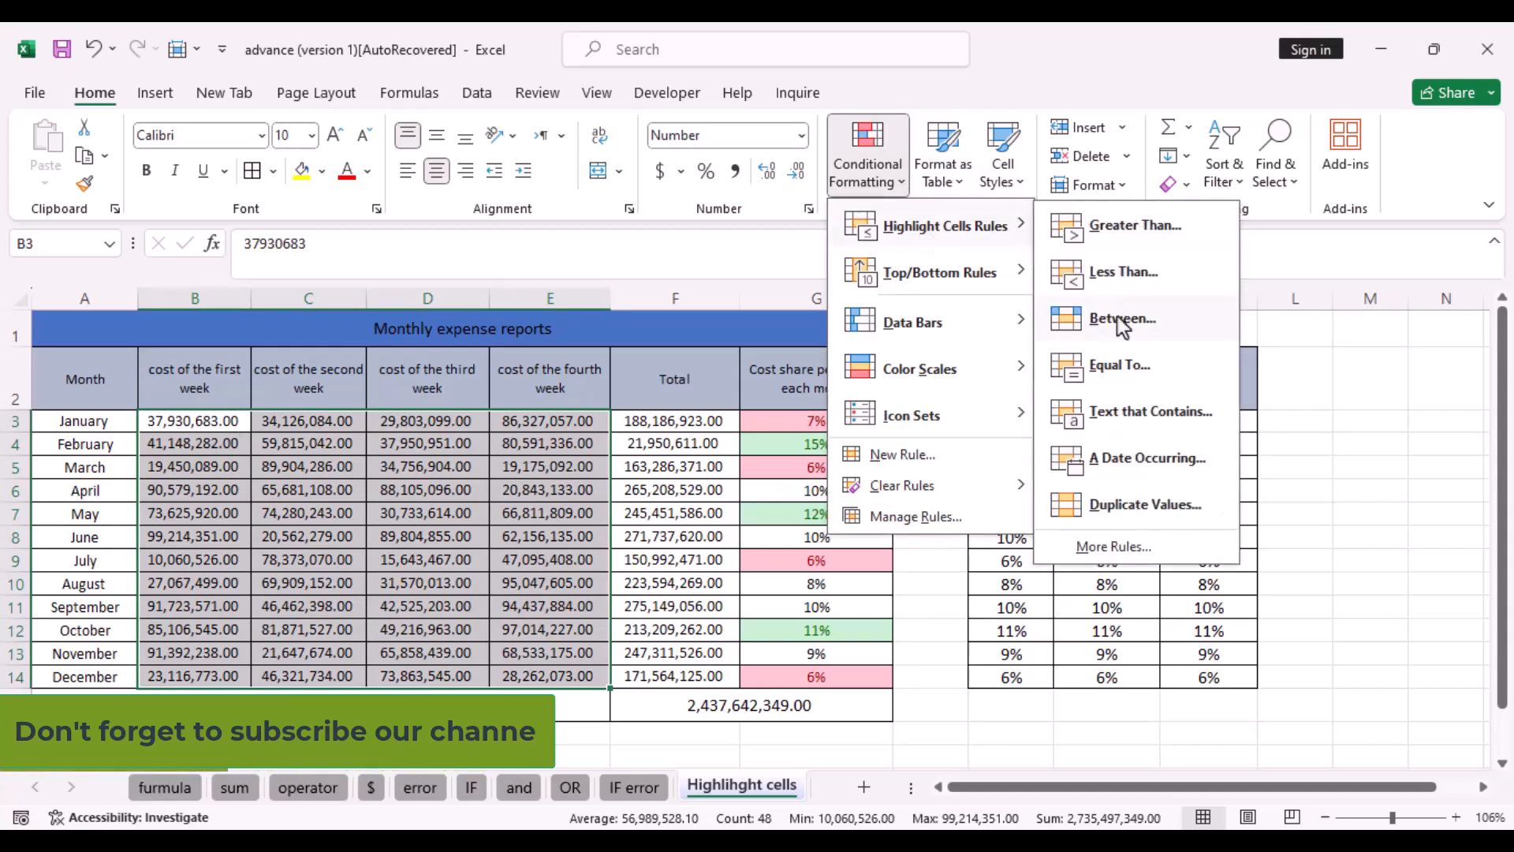
pyautogui.click(1111, 363)
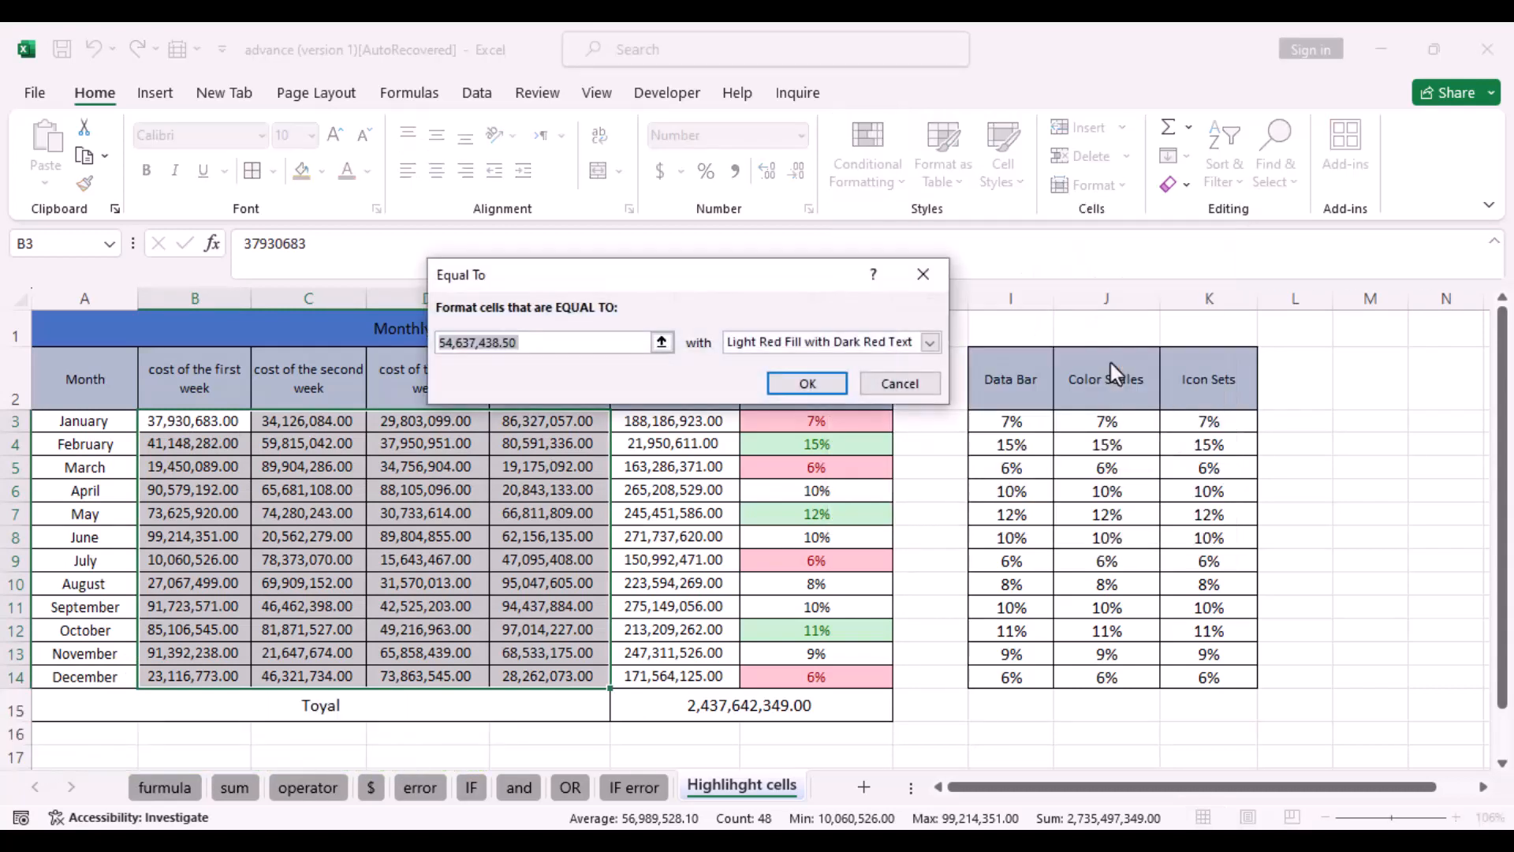
pyautogui.press('BackSpace')
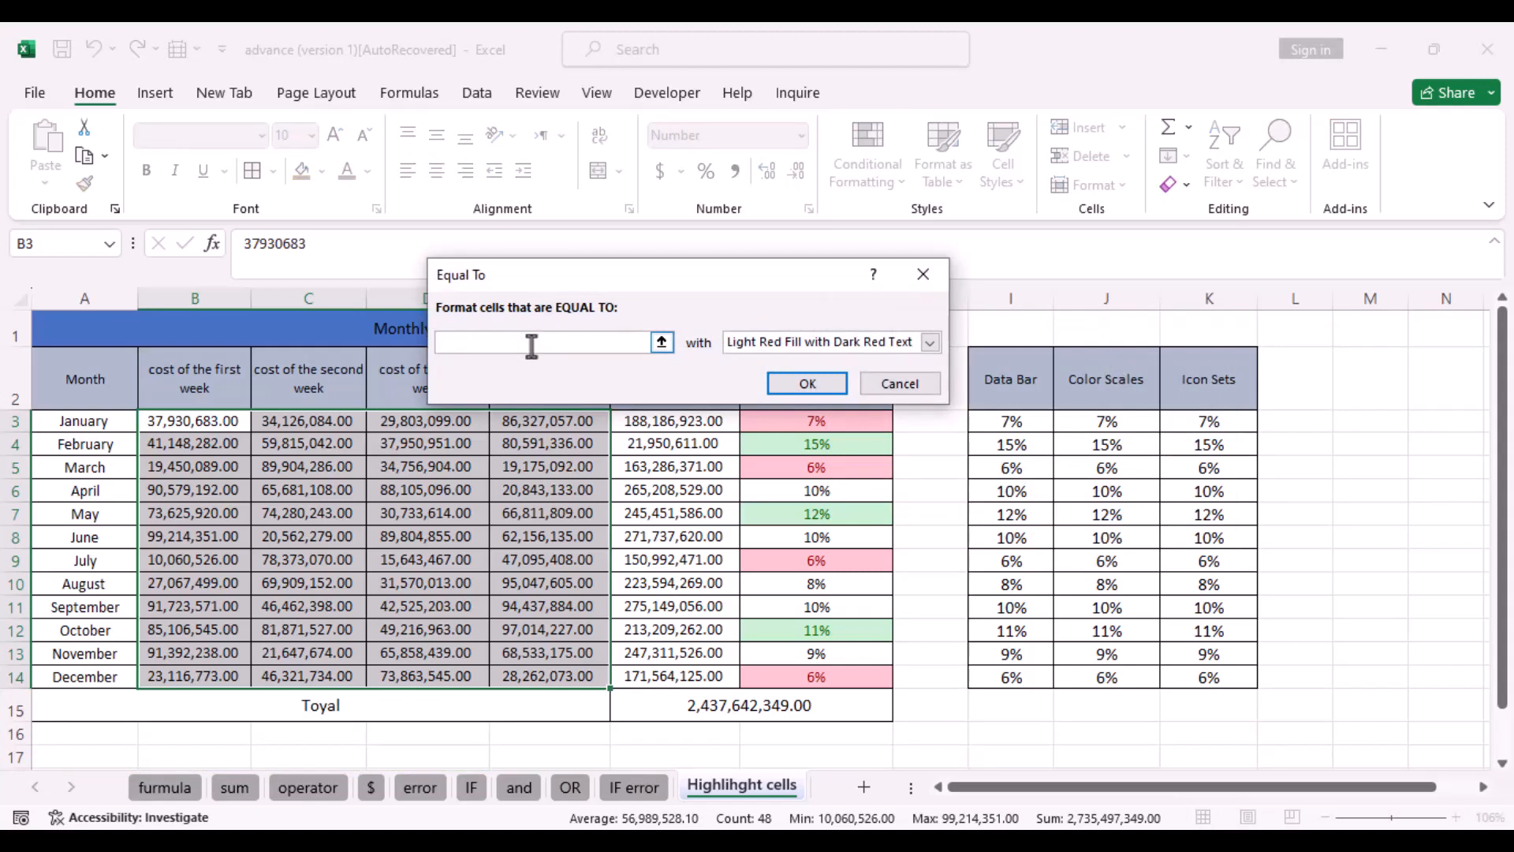
pyautogui.write('=max(')
pyautogui.click(162, 422)
pyautogui.moveTo(268, 472); pyautogui.dragTo(578, 673)
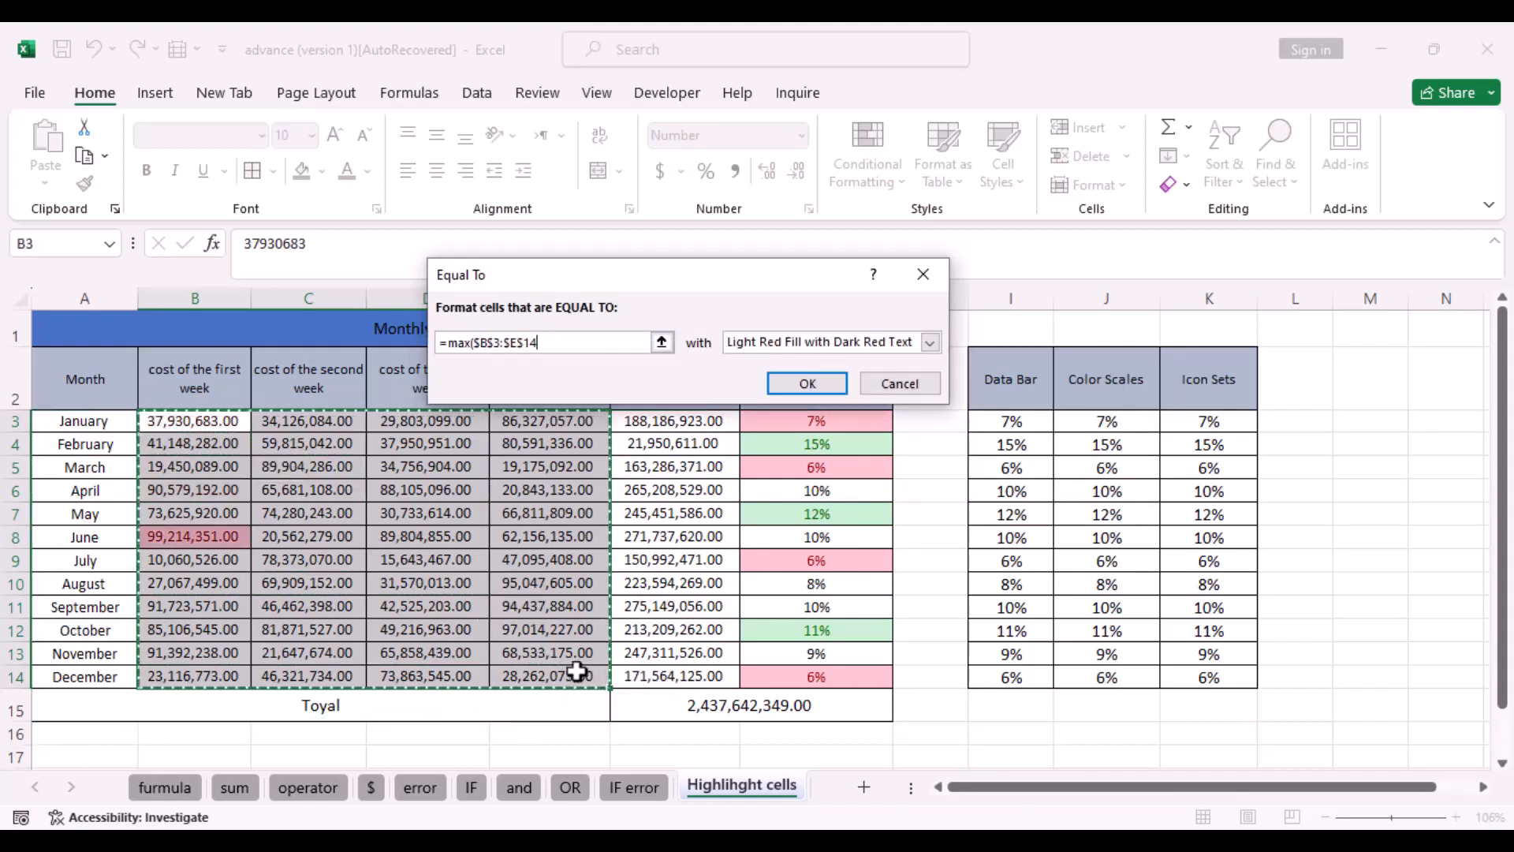
pyautogui.write(')')
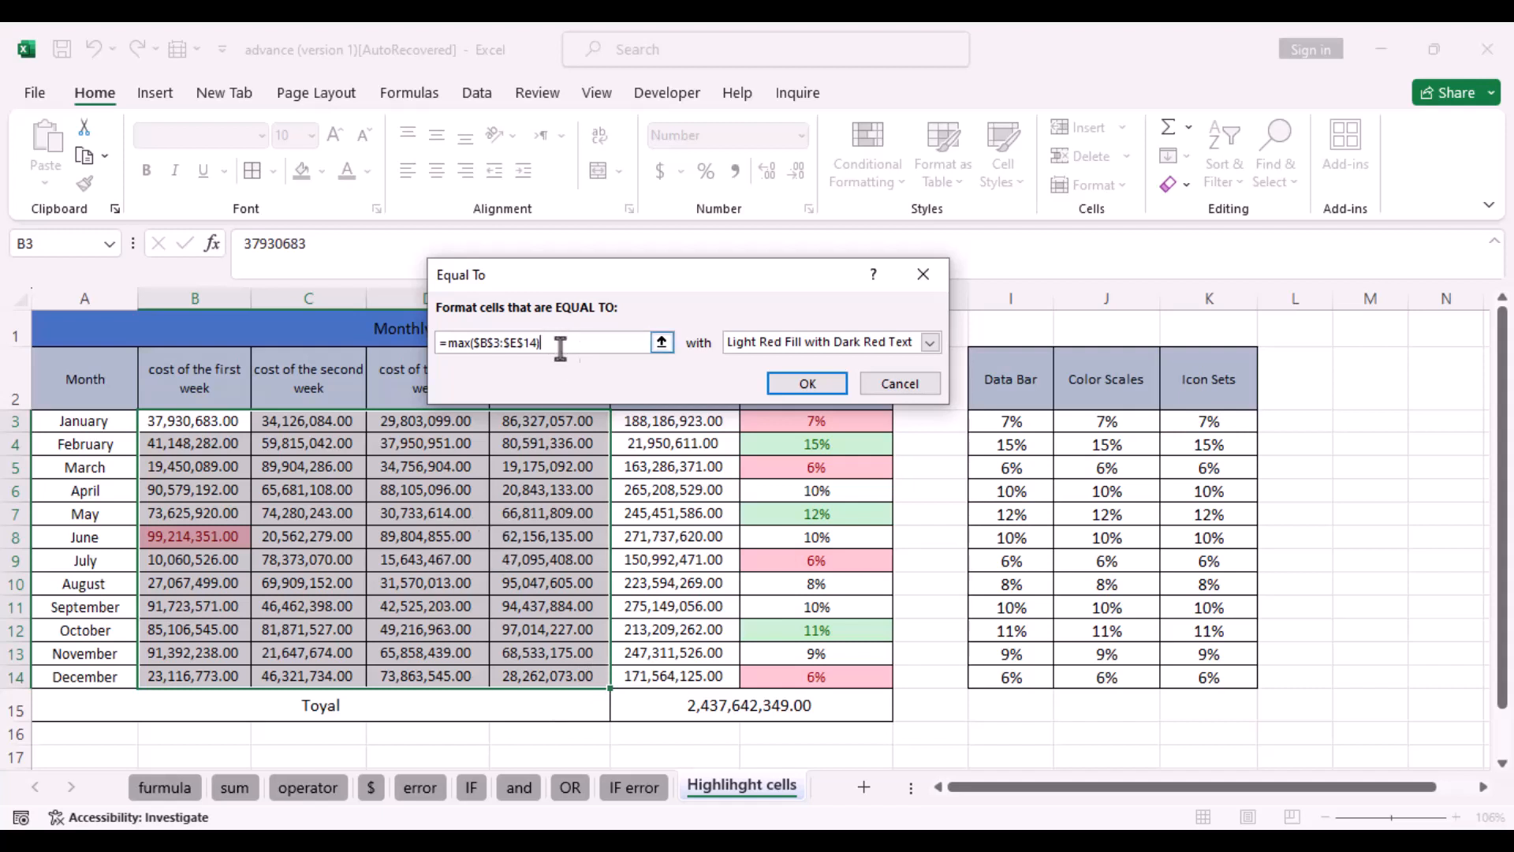
pyautogui.click(939, 343)
pyautogui.click(939, 343)
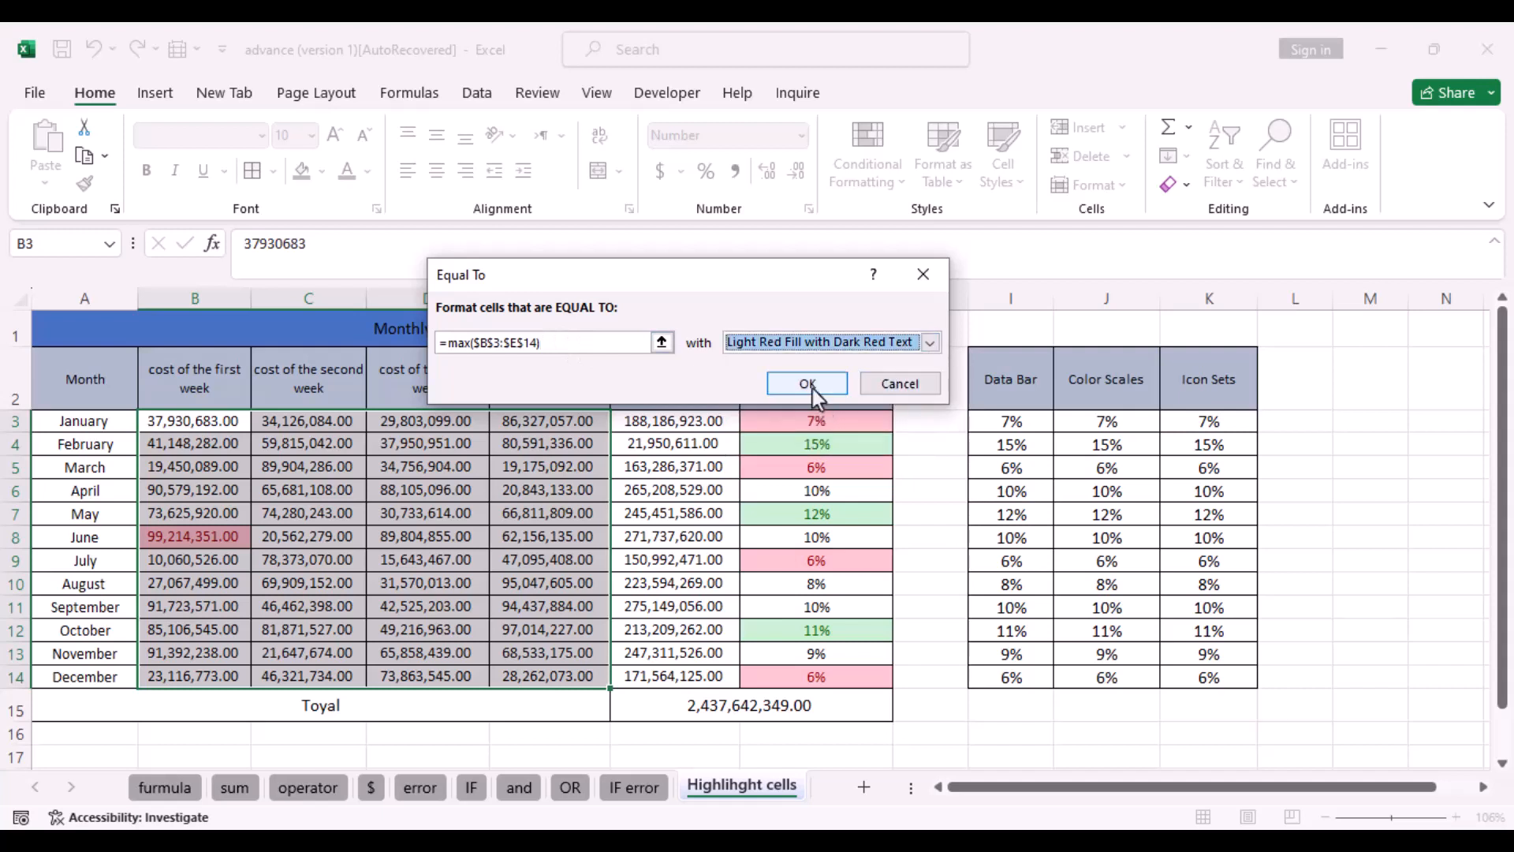
pyautogui.click(813, 387)
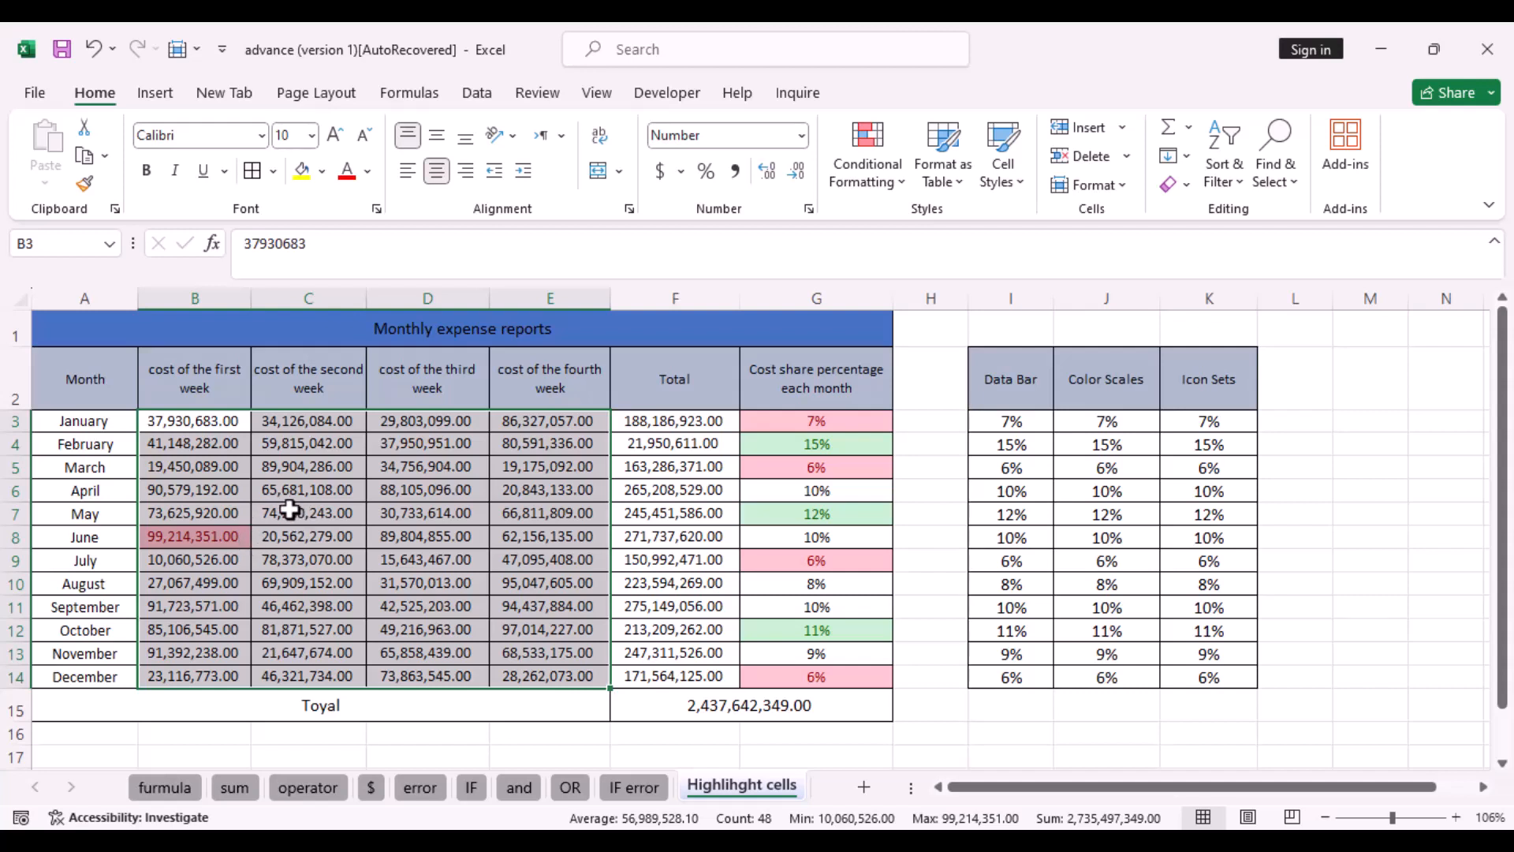
# Add an Equal To highlight rule for =min($B$3:$E$14) with Green Fill with Dark Green Text to B3:E14.
pyautogui.click(902, 183)
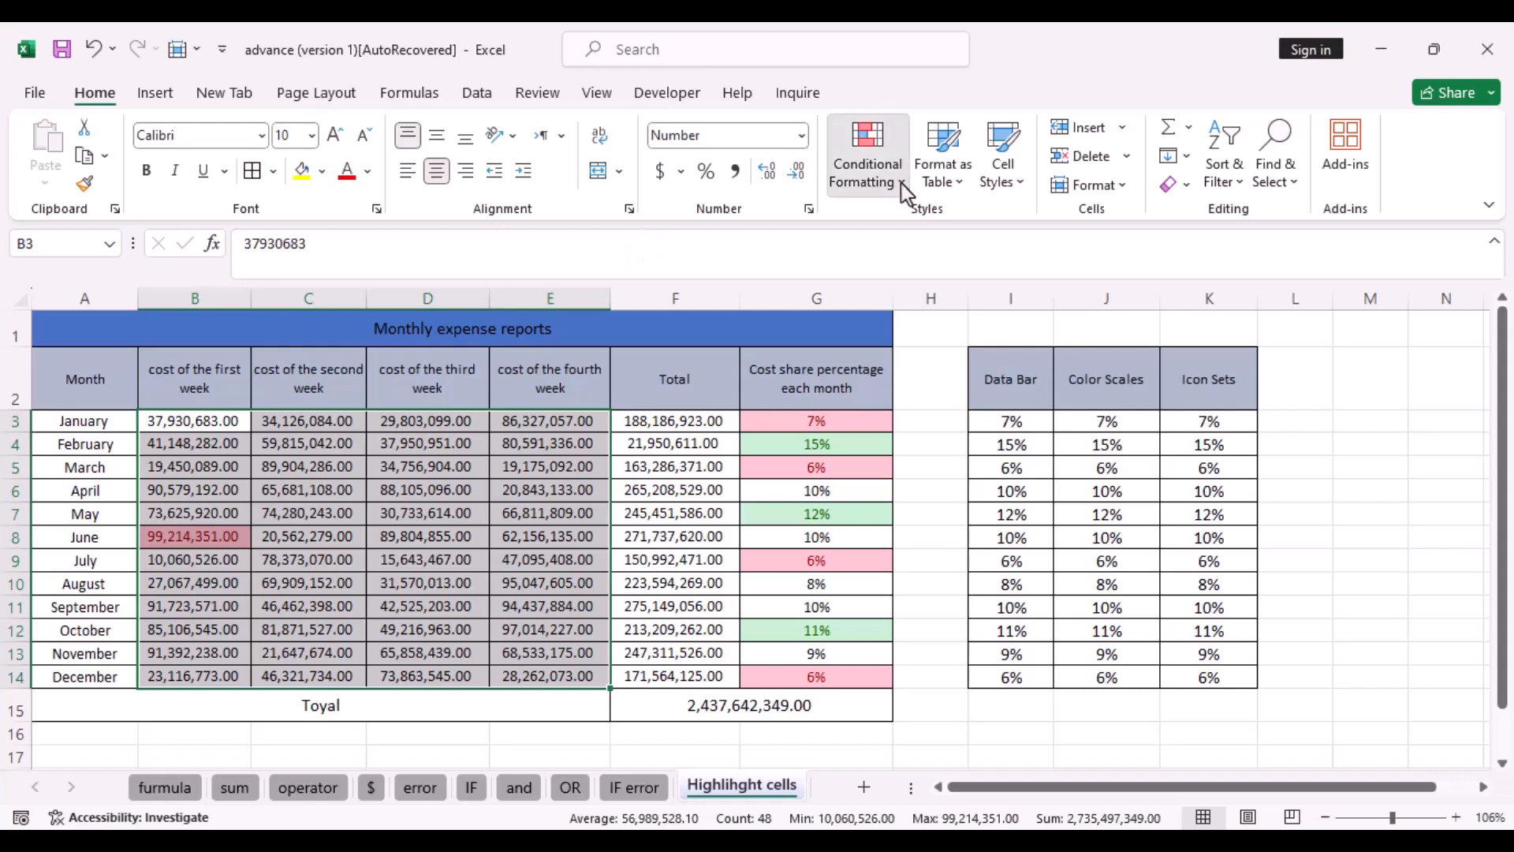
pyautogui.moveTo(931, 233)
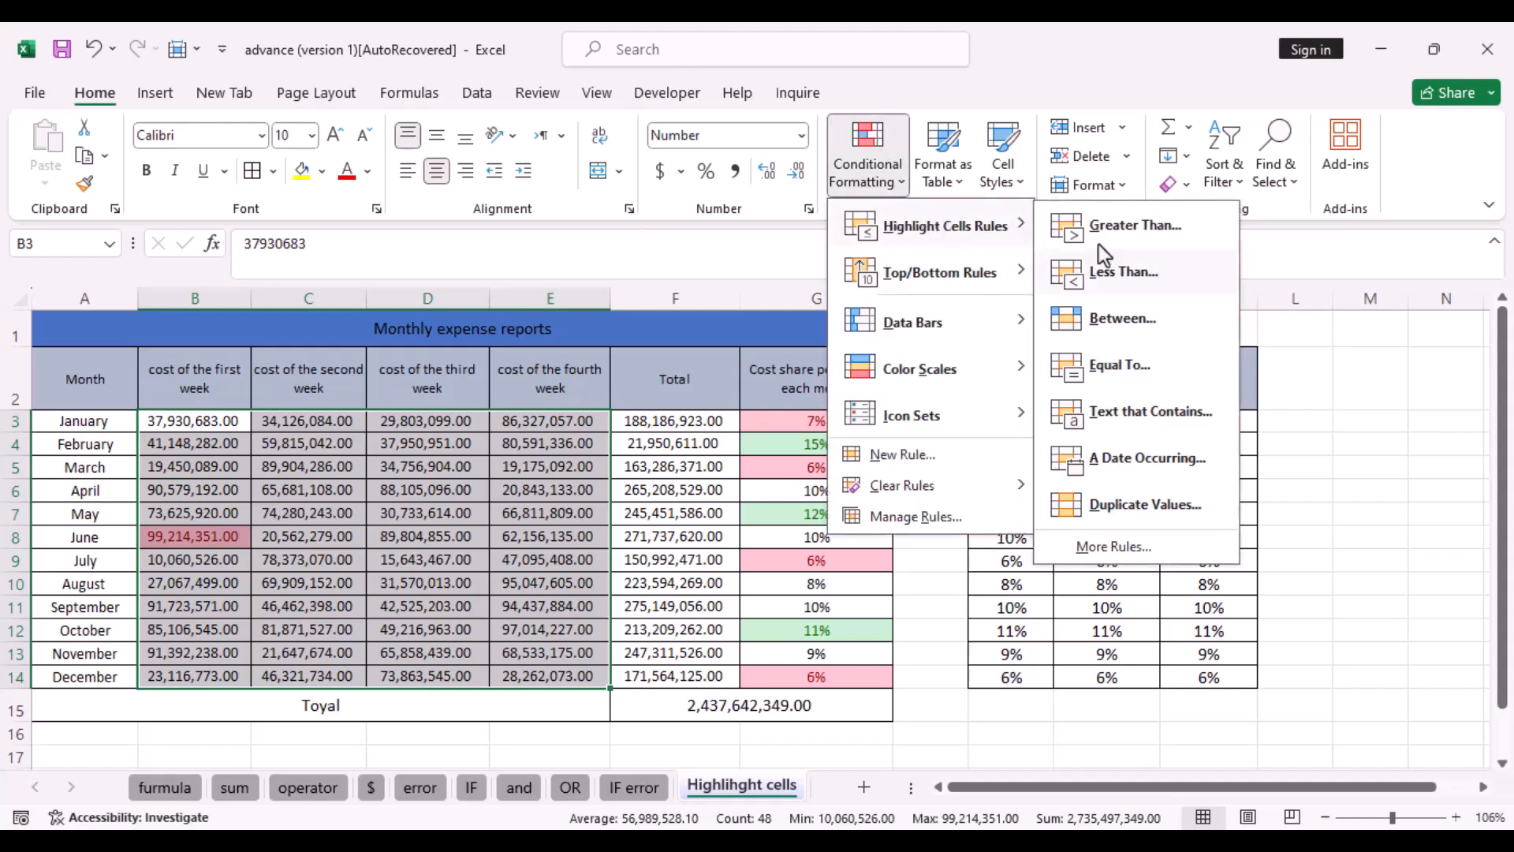
pyautogui.click(1109, 367)
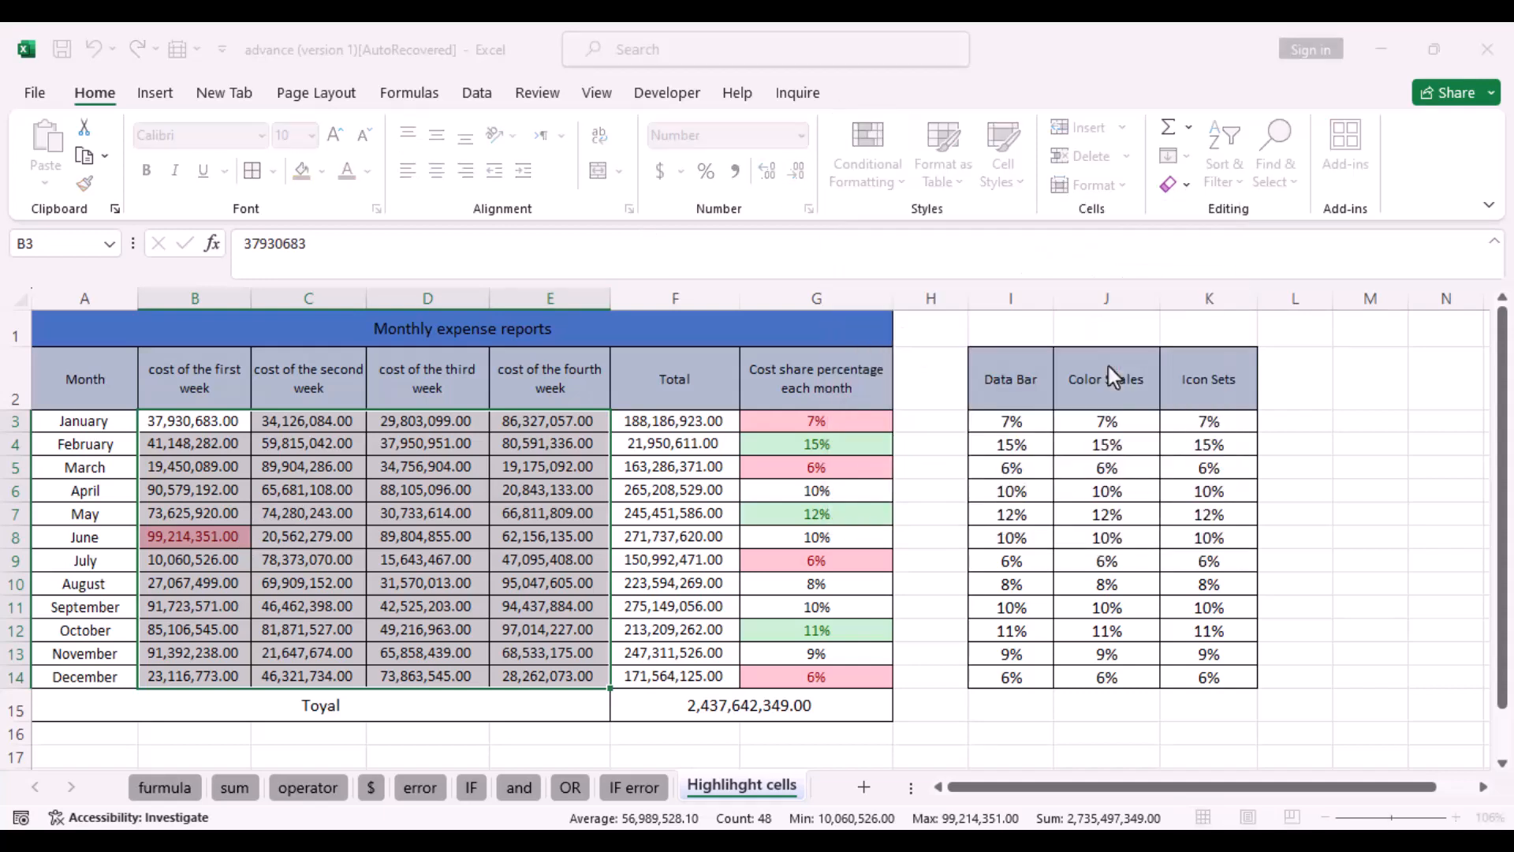
pyautogui.press('BackSpace')
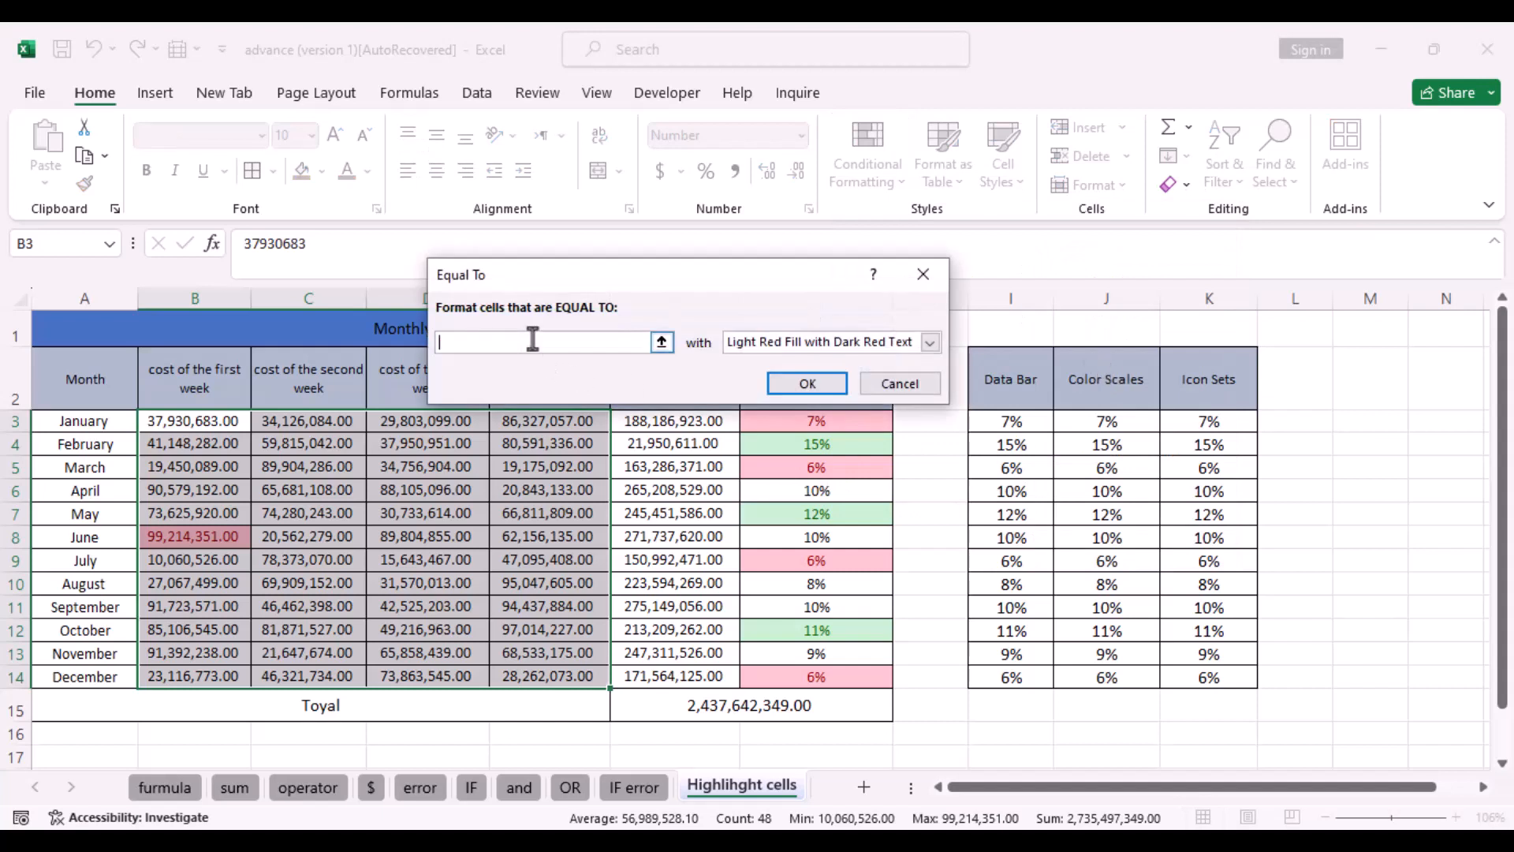
pyautogui.write('=min(')
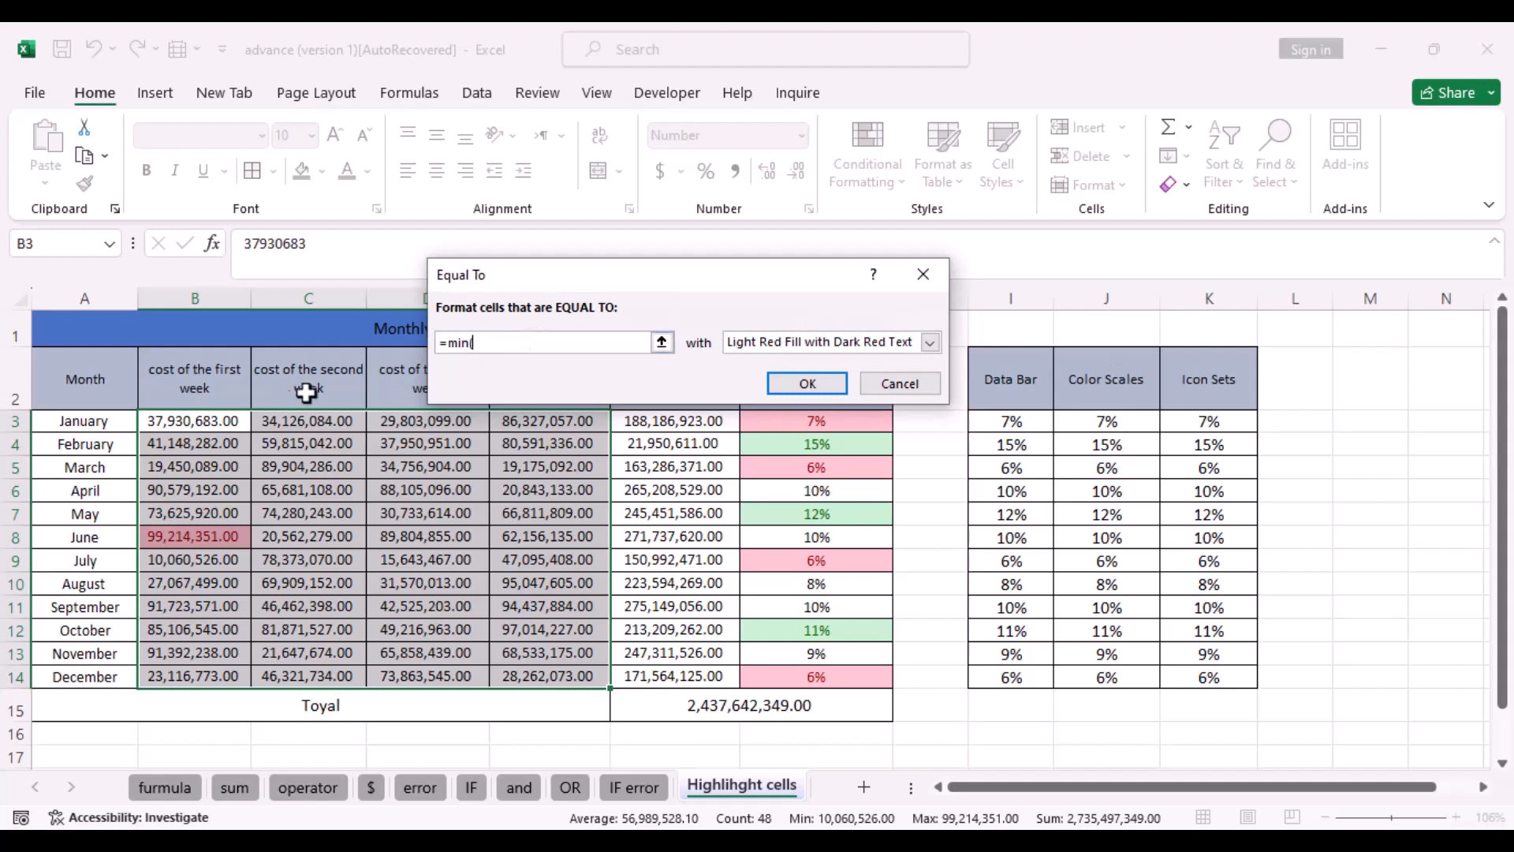
pyautogui.moveTo(154, 430); pyautogui.dragTo(553, 680)
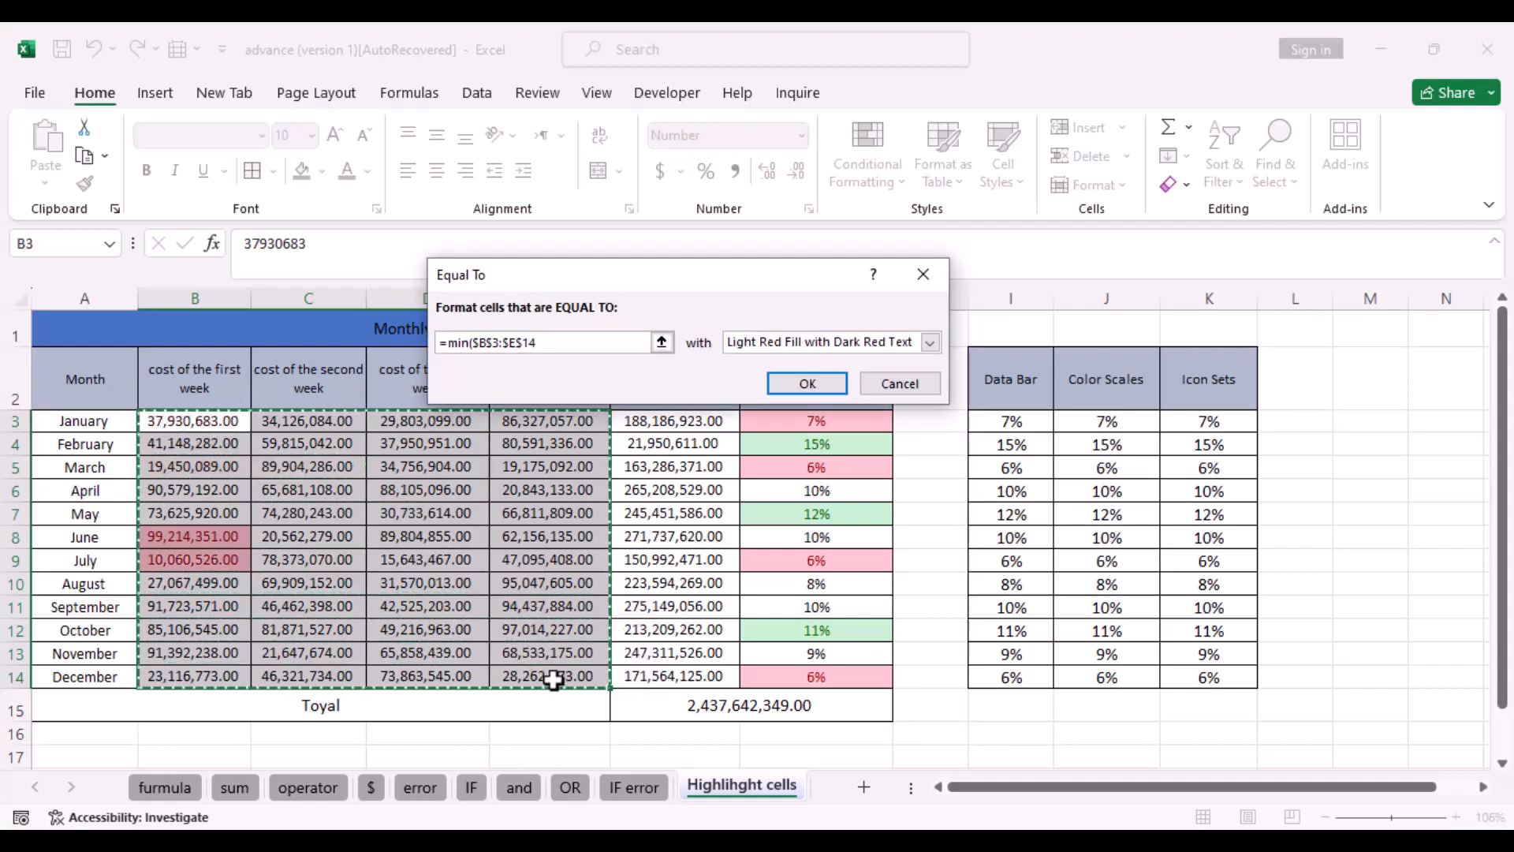
pyautogui.write(')')
pyautogui.click(931, 343)
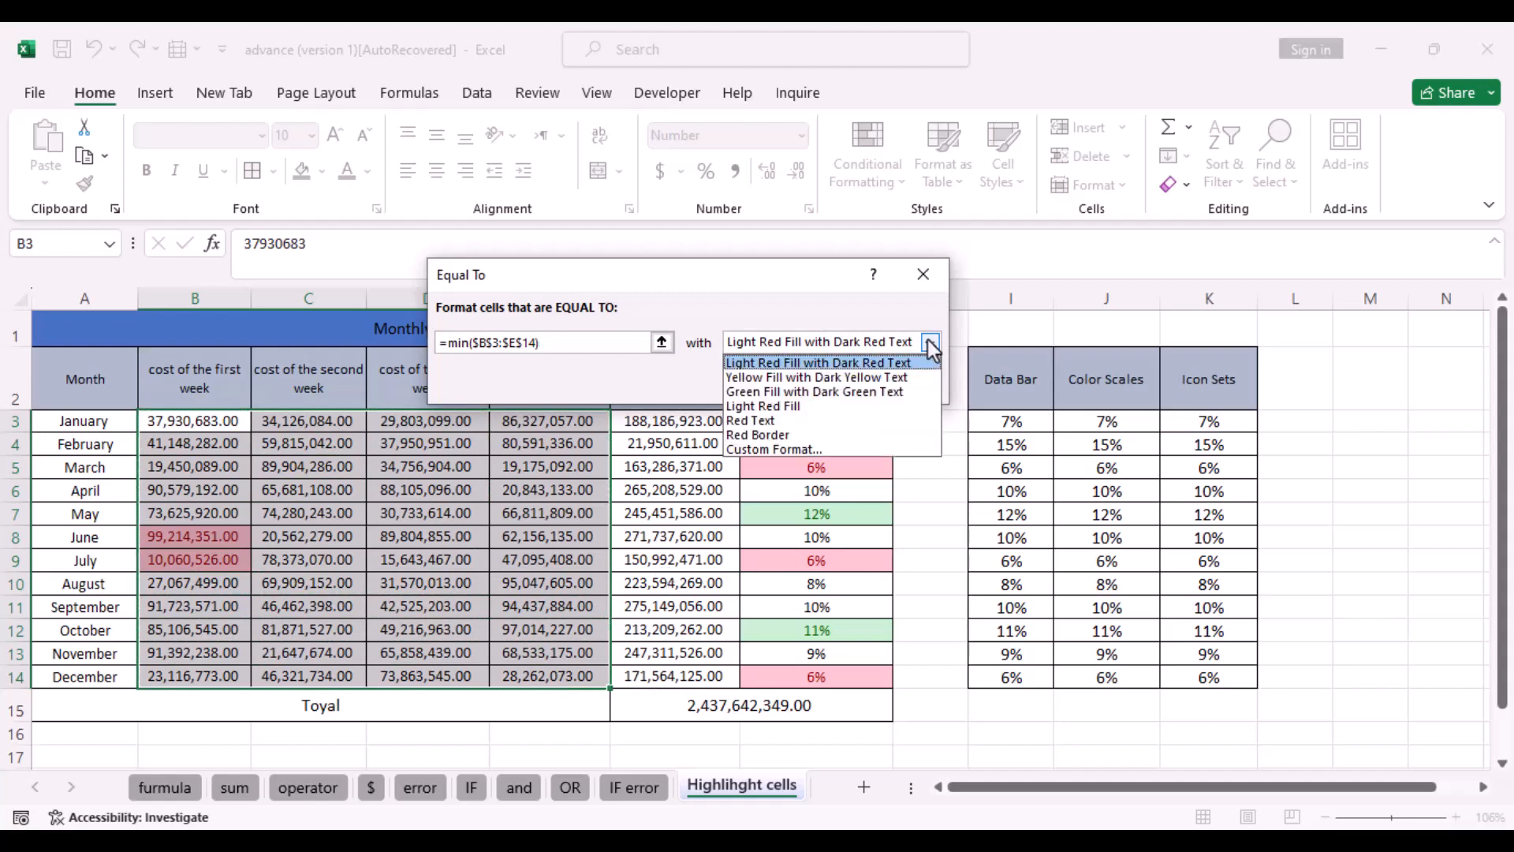
pyautogui.click(746, 391)
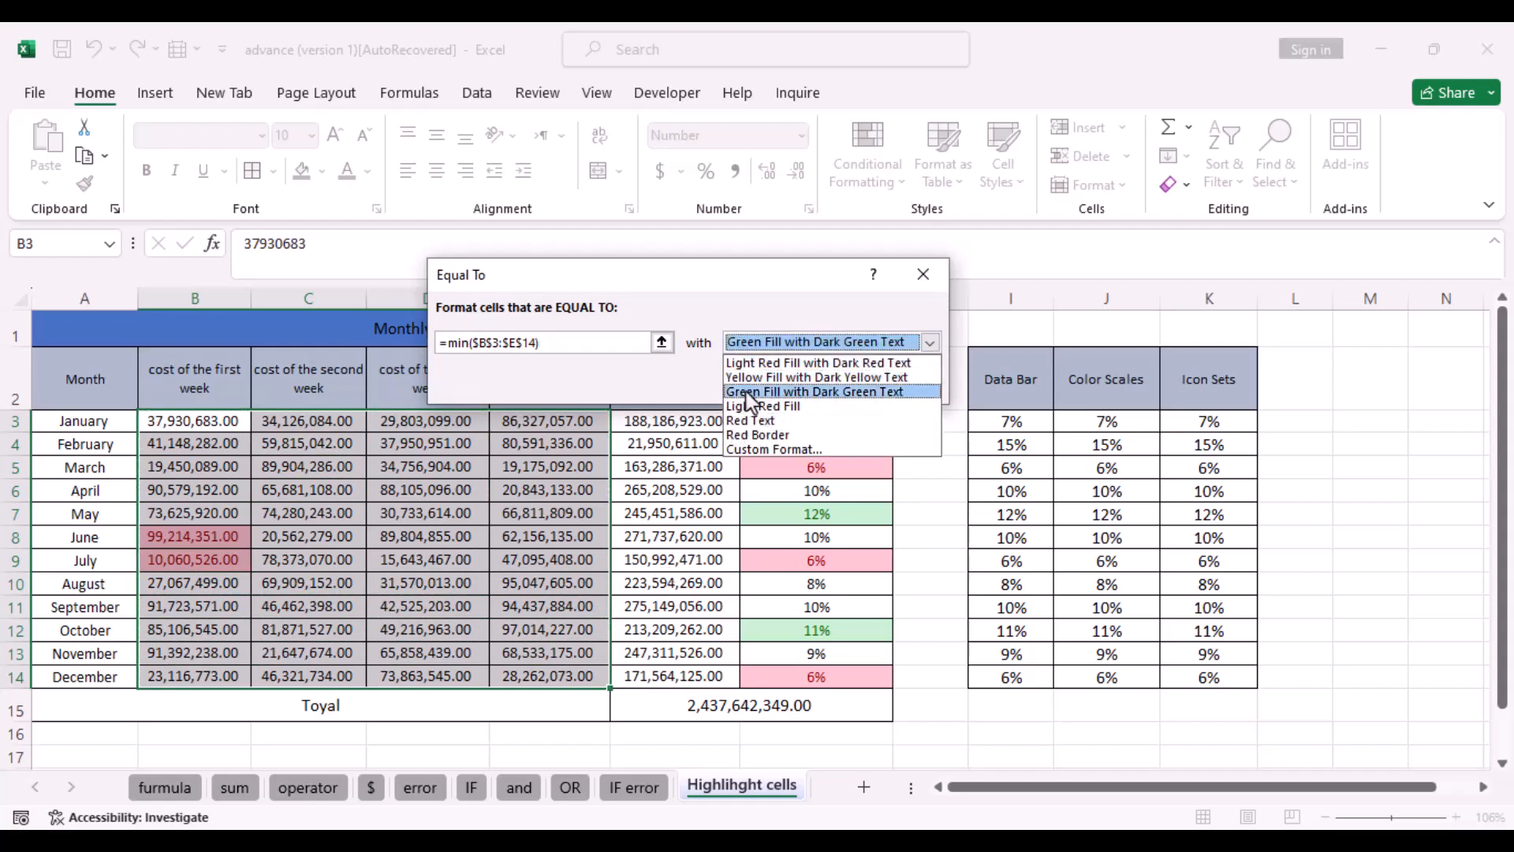
pyautogui.click(809, 385)
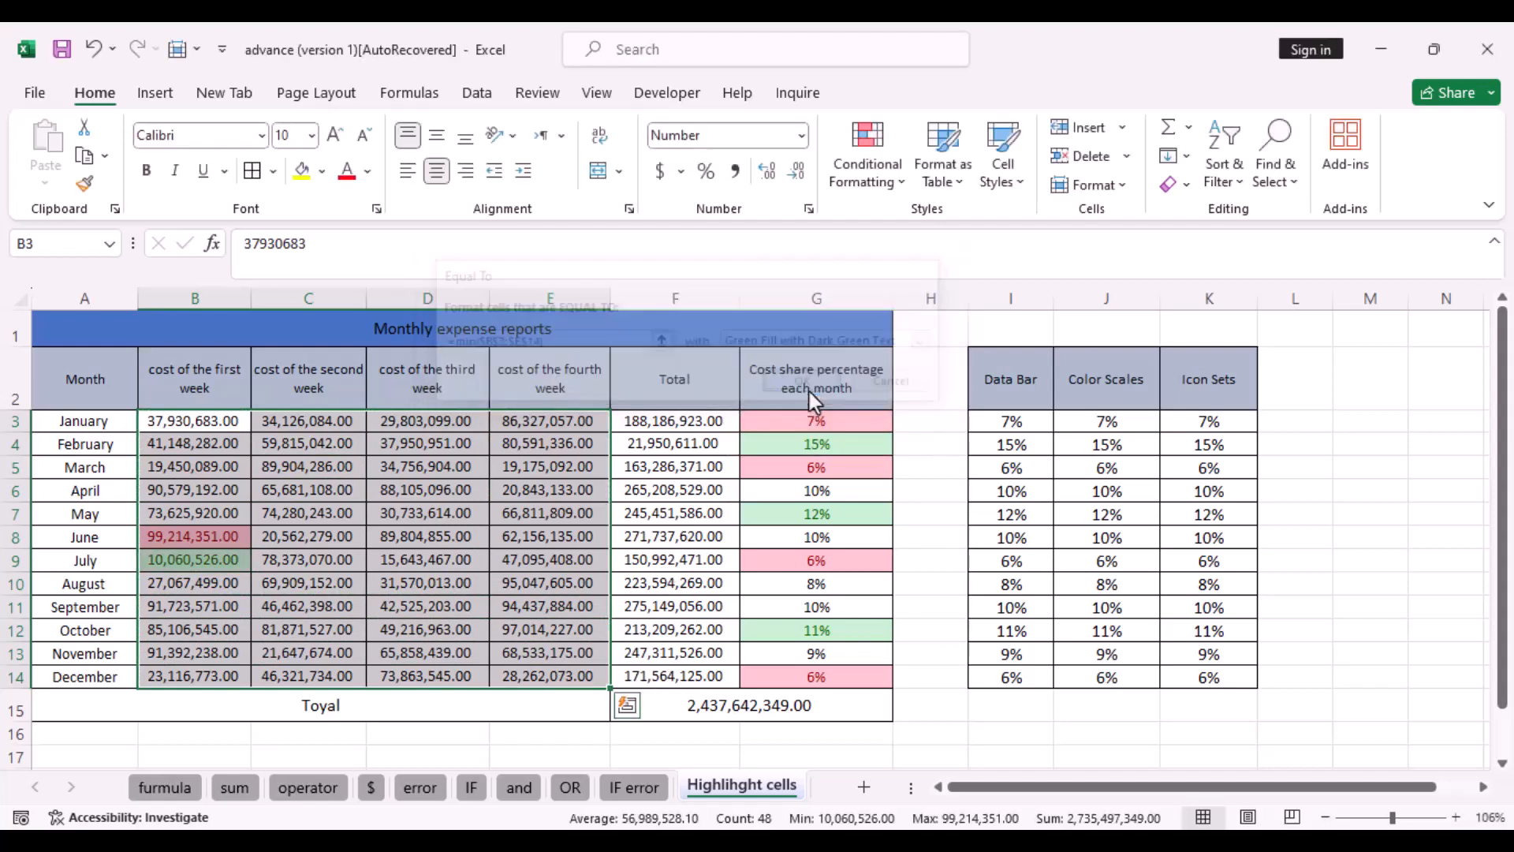
pyautogui.click(1286, 465)
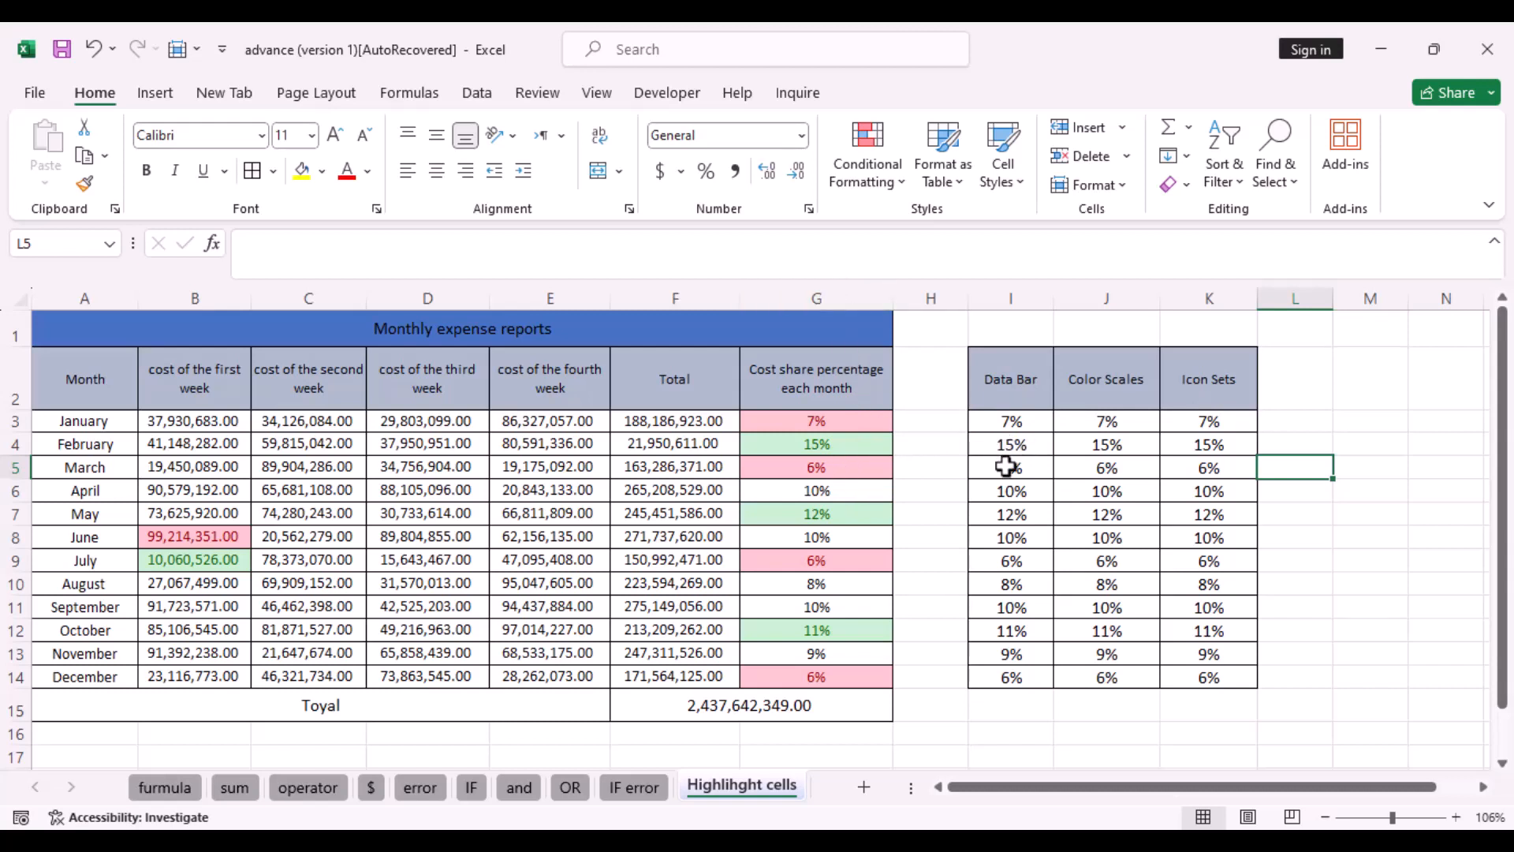
# Apply green gradient-fill data bars to the Data Bar percentages in I3:I14.
pyautogui.moveTo(992, 420); pyautogui.dragTo(1014, 677)
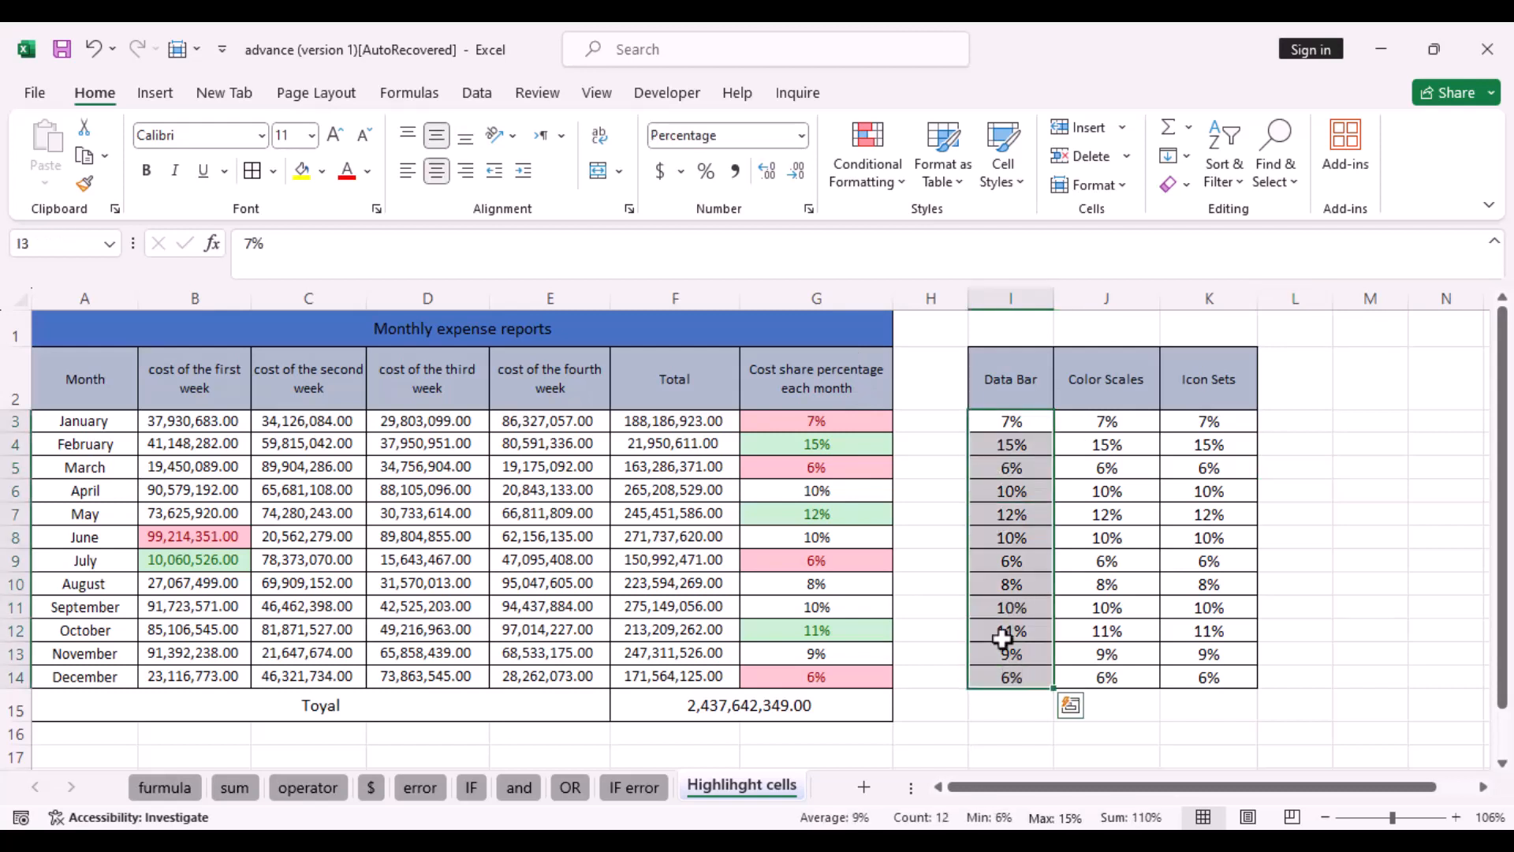
pyautogui.click(905, 186)
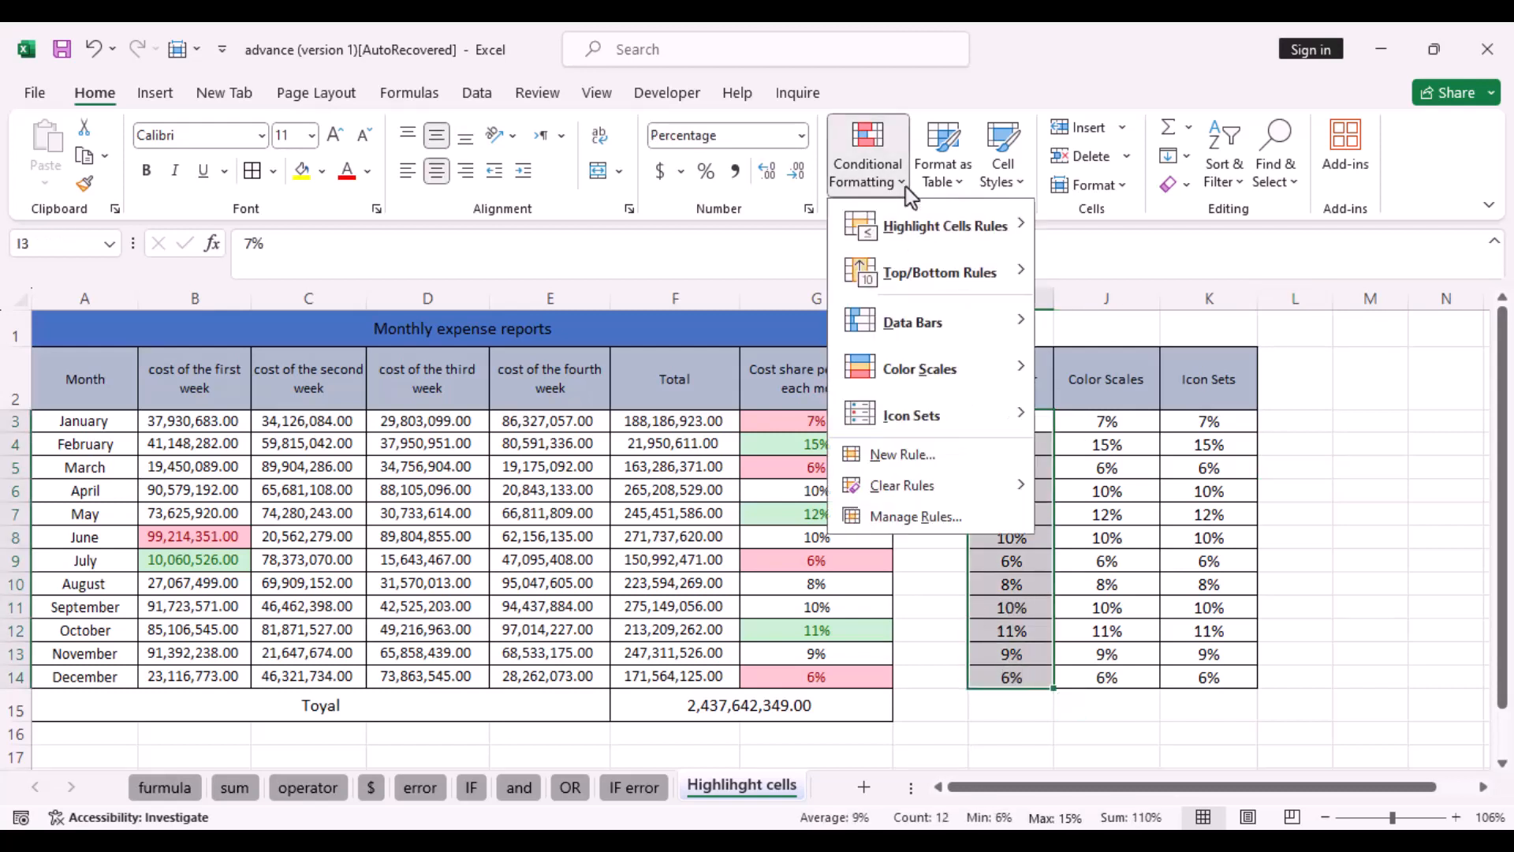
pyautogui.moveTo(913, 333)
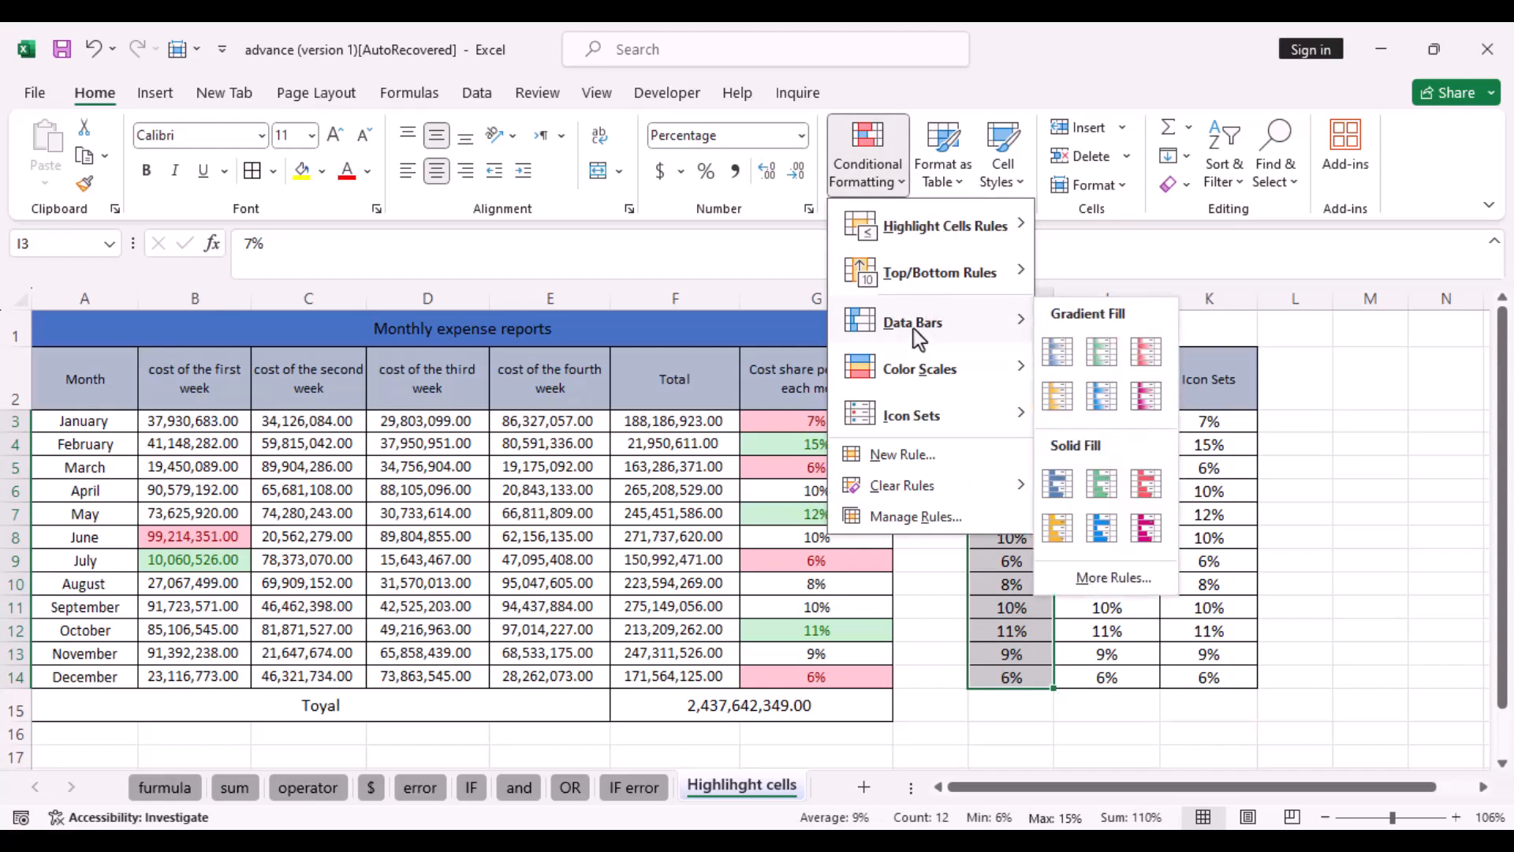
pyautogui.click(1101, 352)
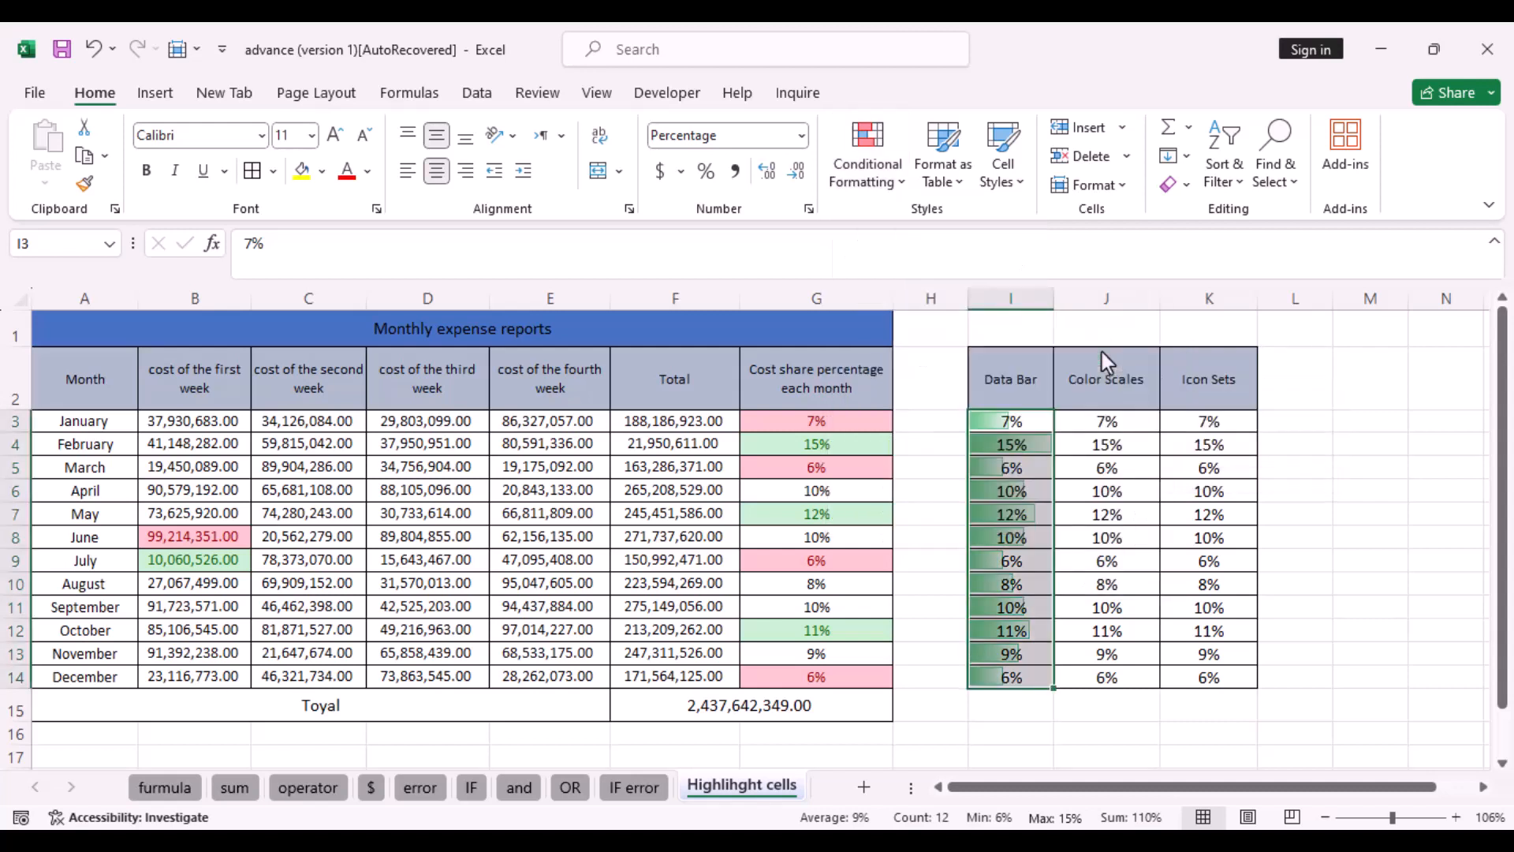
pyautogui.click(1324, 546)
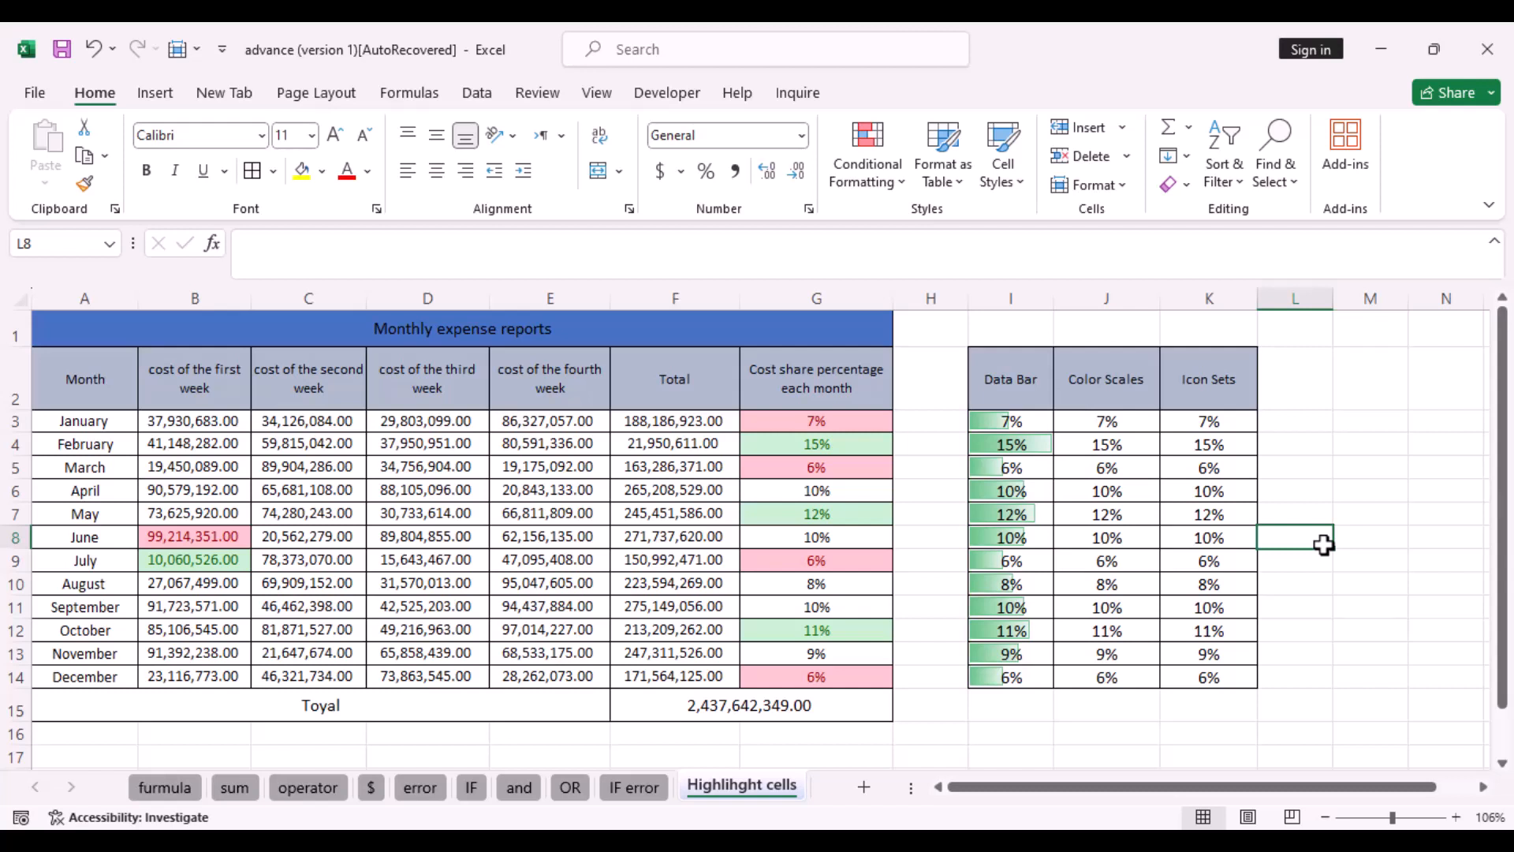
# Apply red gradient-fill data bars to the monthly totals in F3:F14.
pyautogui.moveTo(661, 424); pyautogui.dragTo(674, 676)
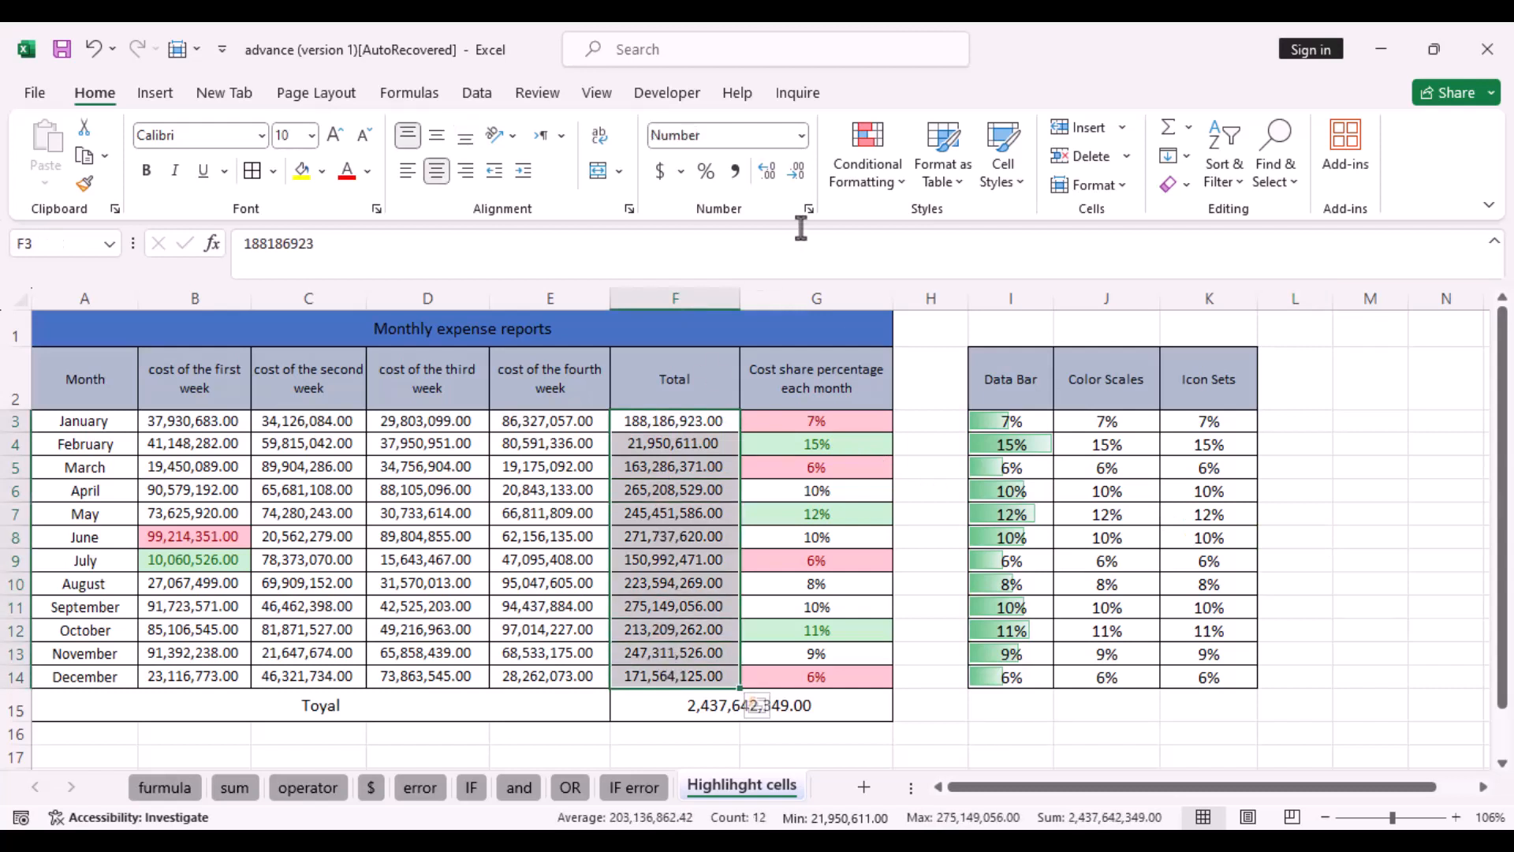
pyautogui.click(901, 187)
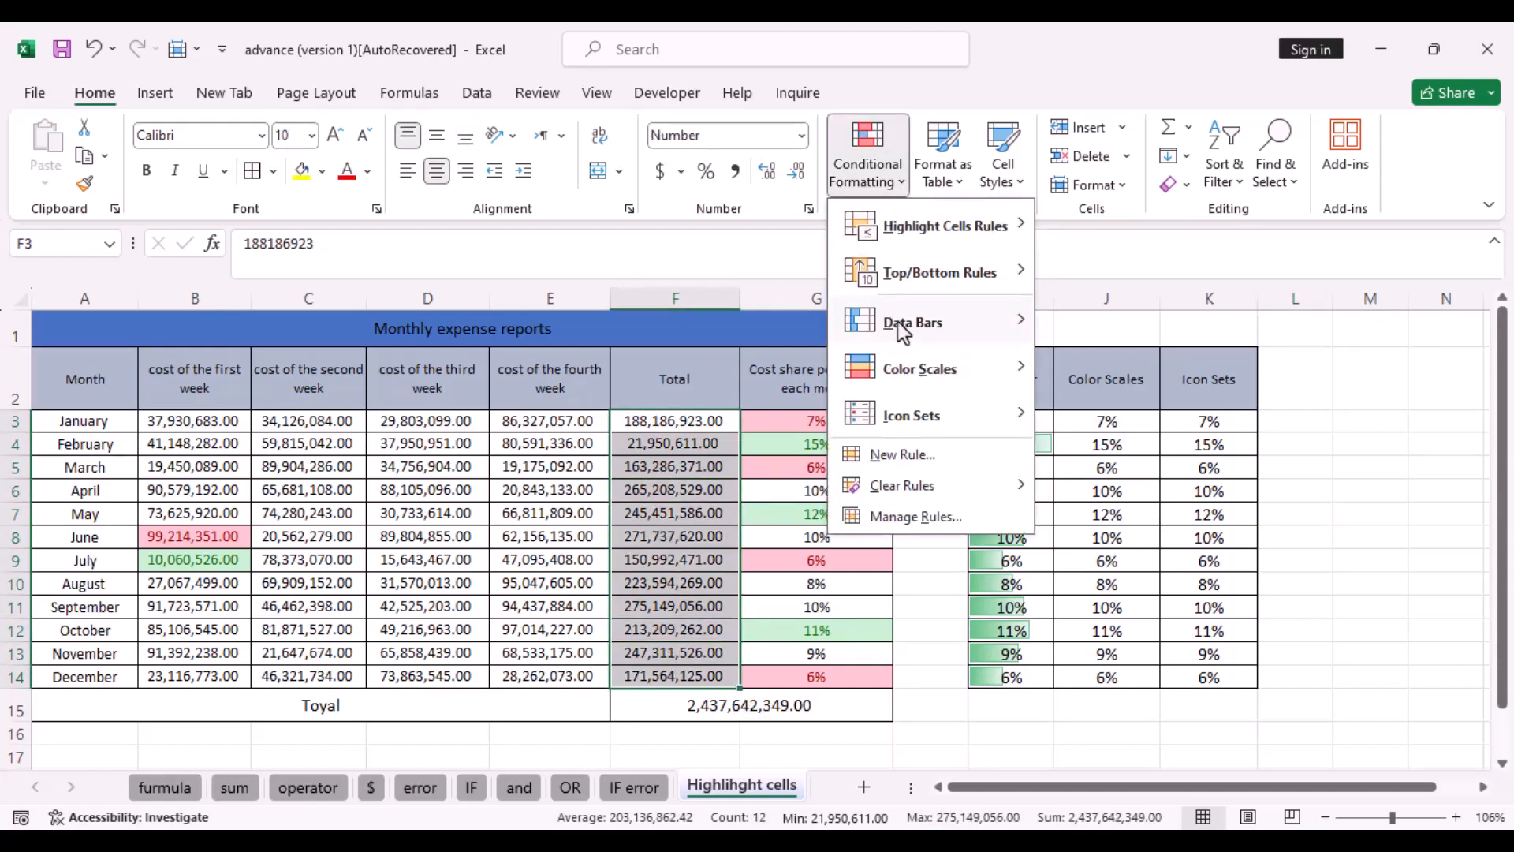
pyautogui.moveTo(897, 320)
pyautogui.click(1146, 352)
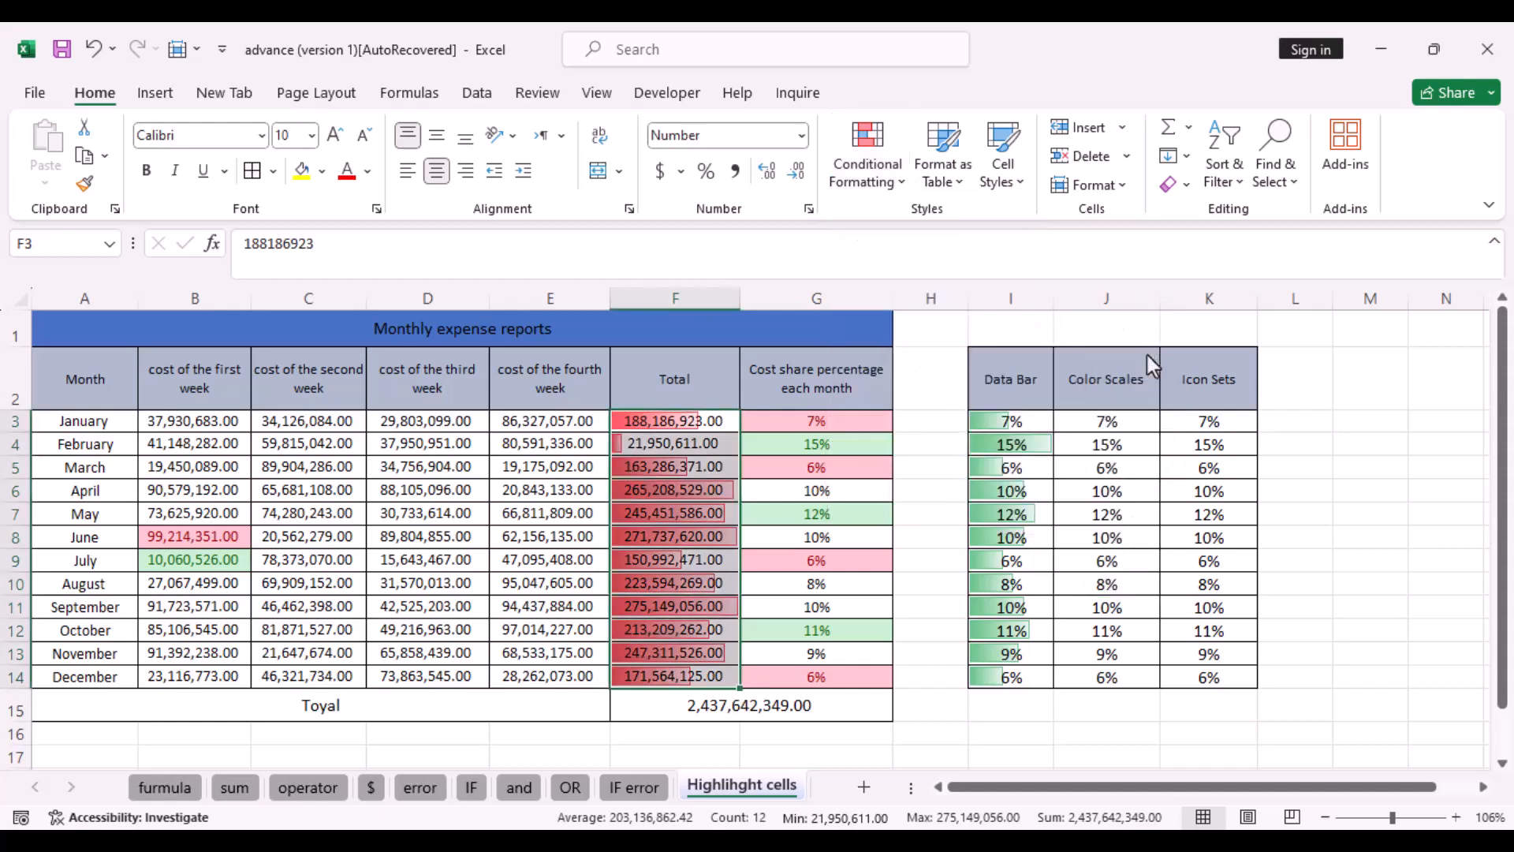
pyautogui.click(1381, 388)
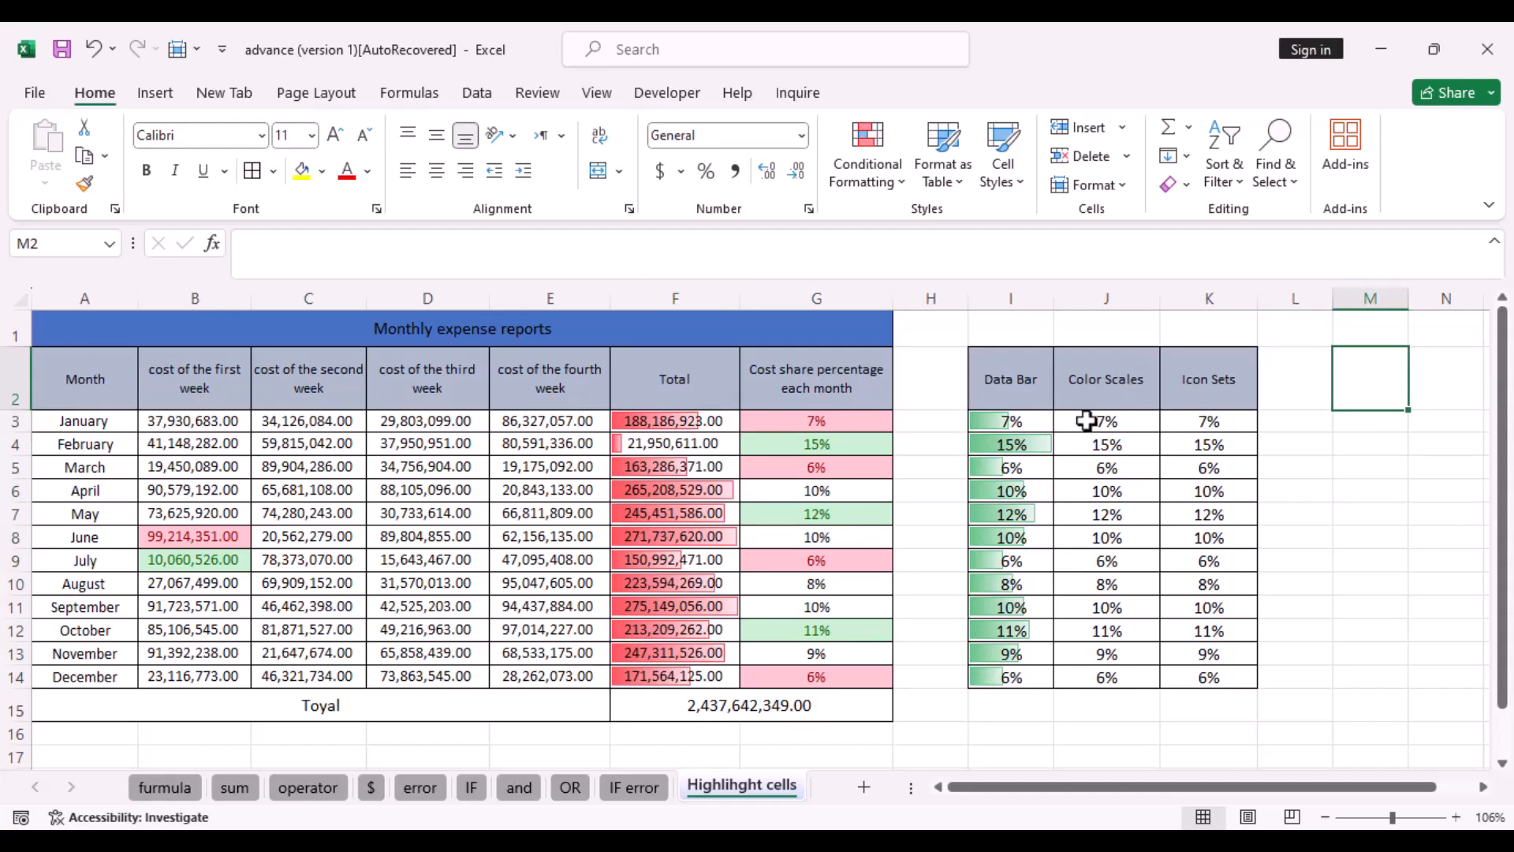
# Apply the Green - Yellow Color Scale to the Color Scales percentages in J3:J14.
pyautogui.moveTo(1086, 422); pyautogui.dragTo(1088, 678)
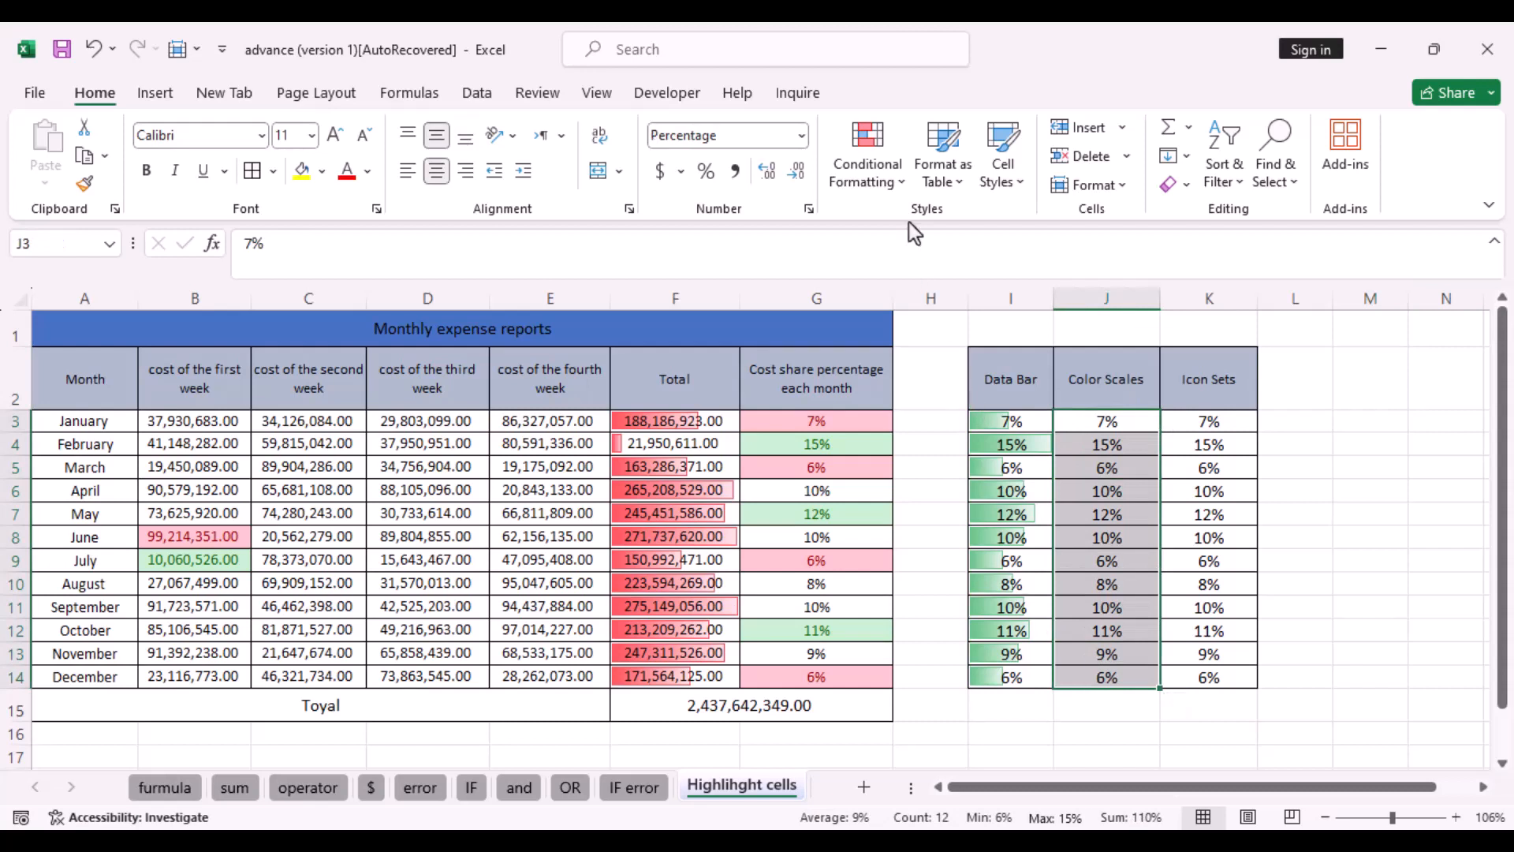
pyautogui.click(899, 176)
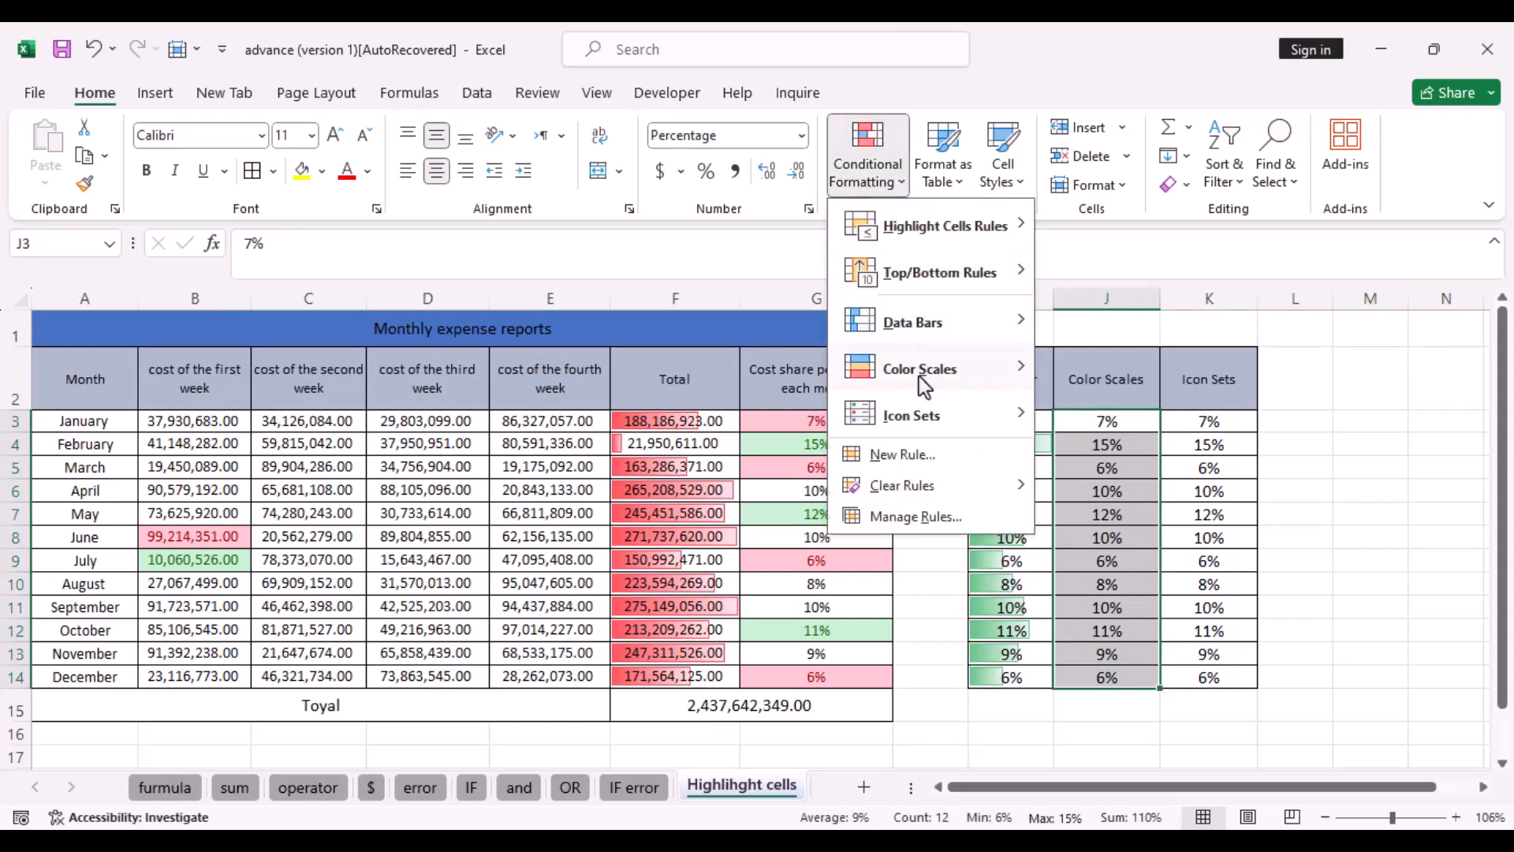
pyautogui.moveTo(922, 379)
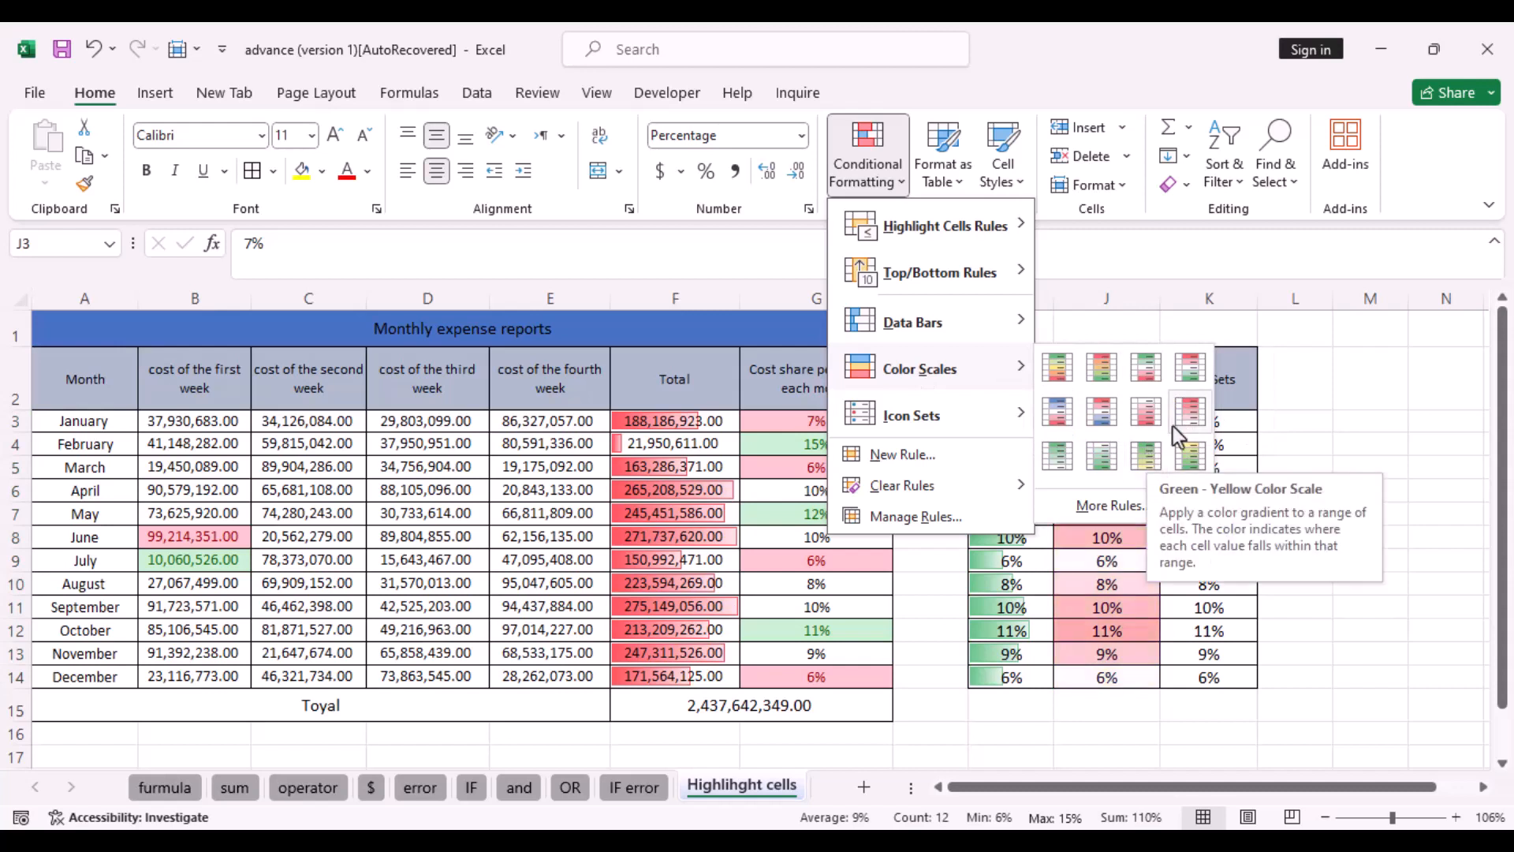
pyautogui.click(1151, 453)
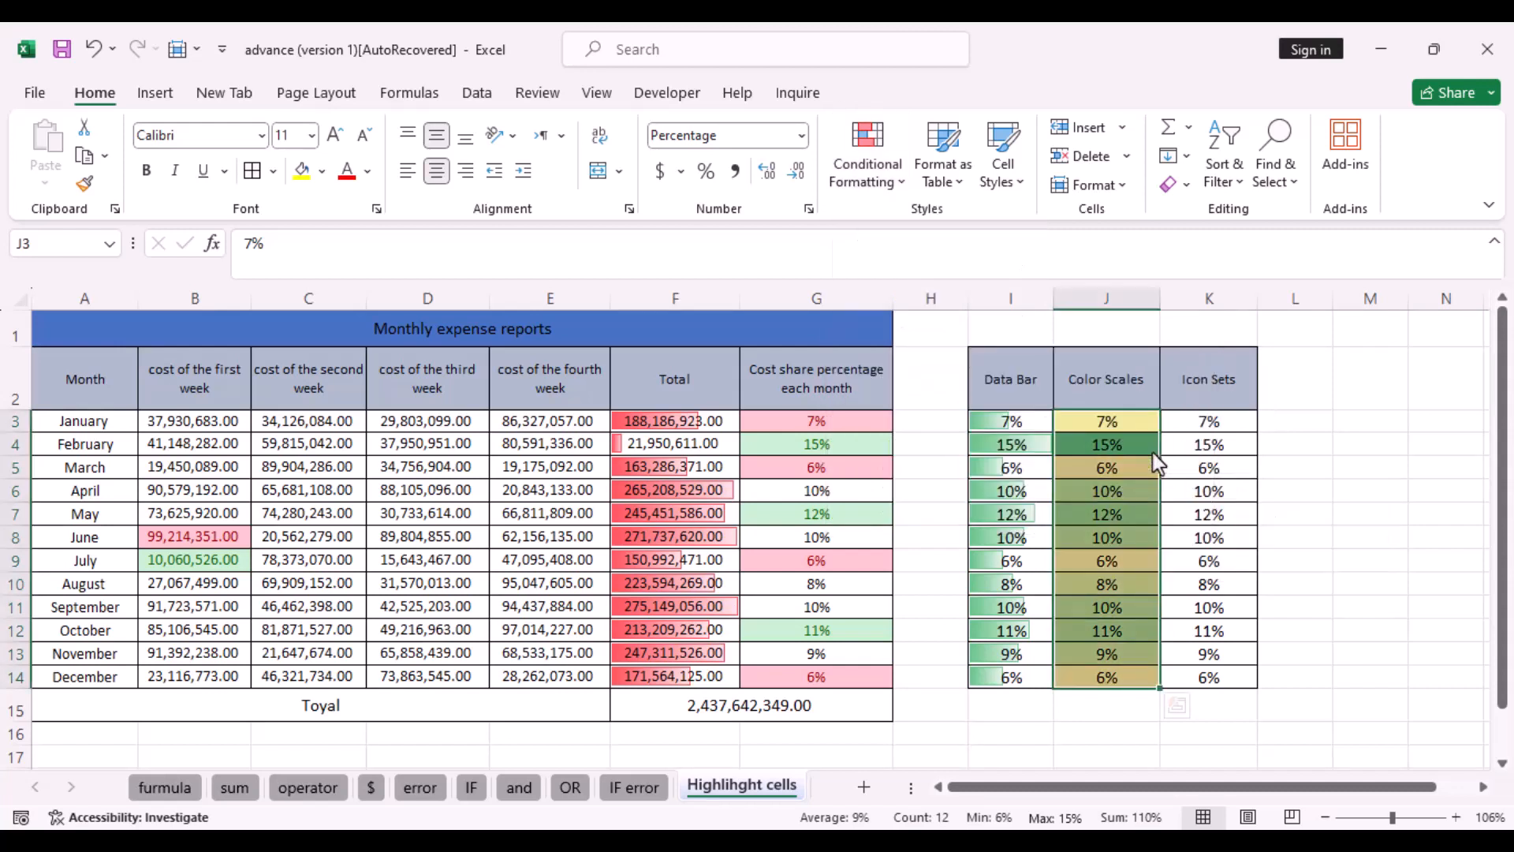
pyautogui.click(1382, 487)
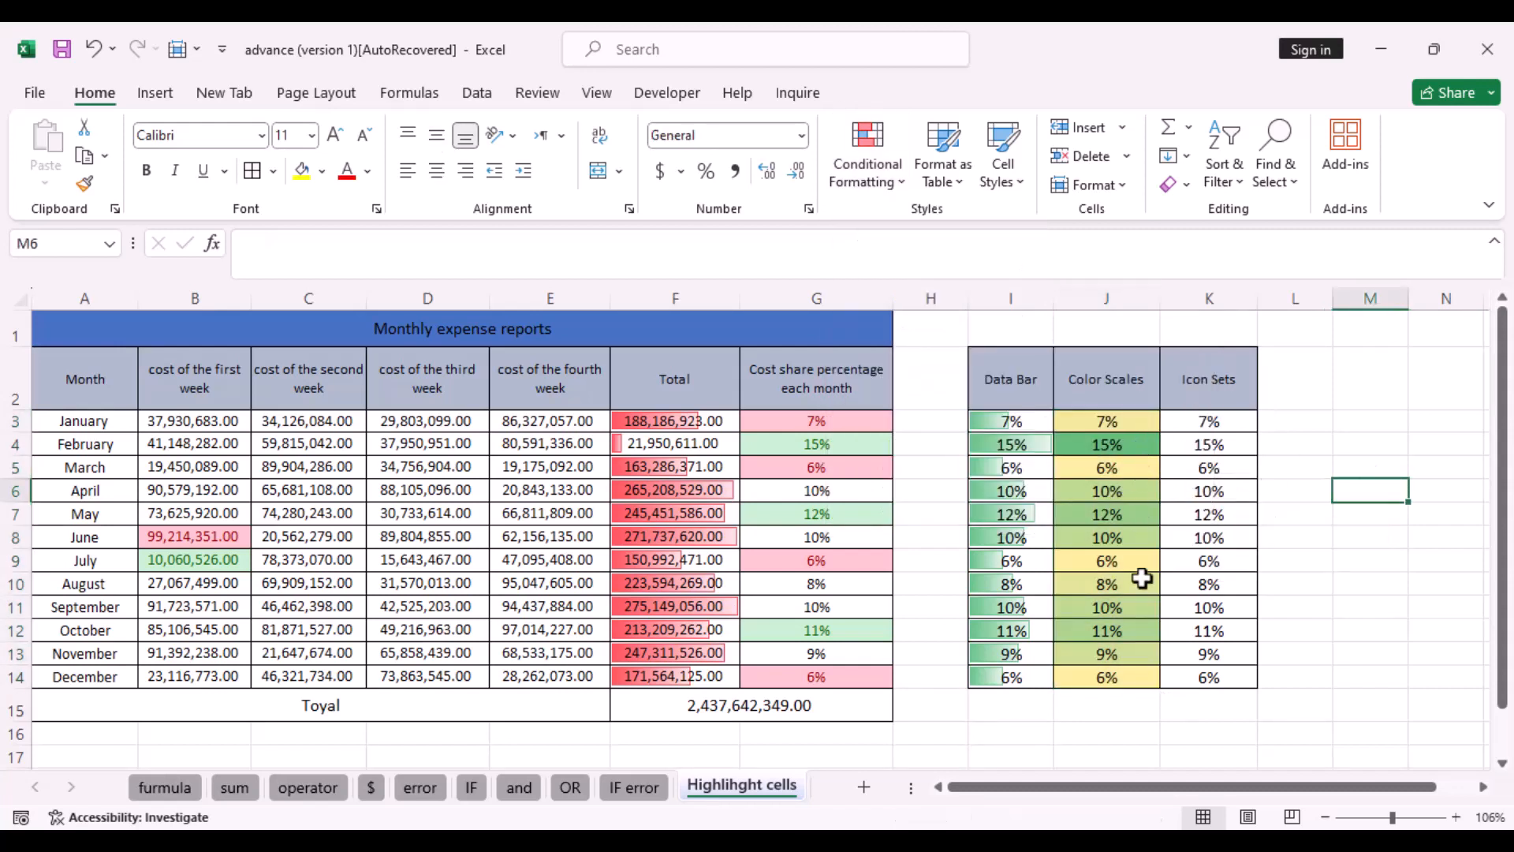
pyautogui.click(901, 182)
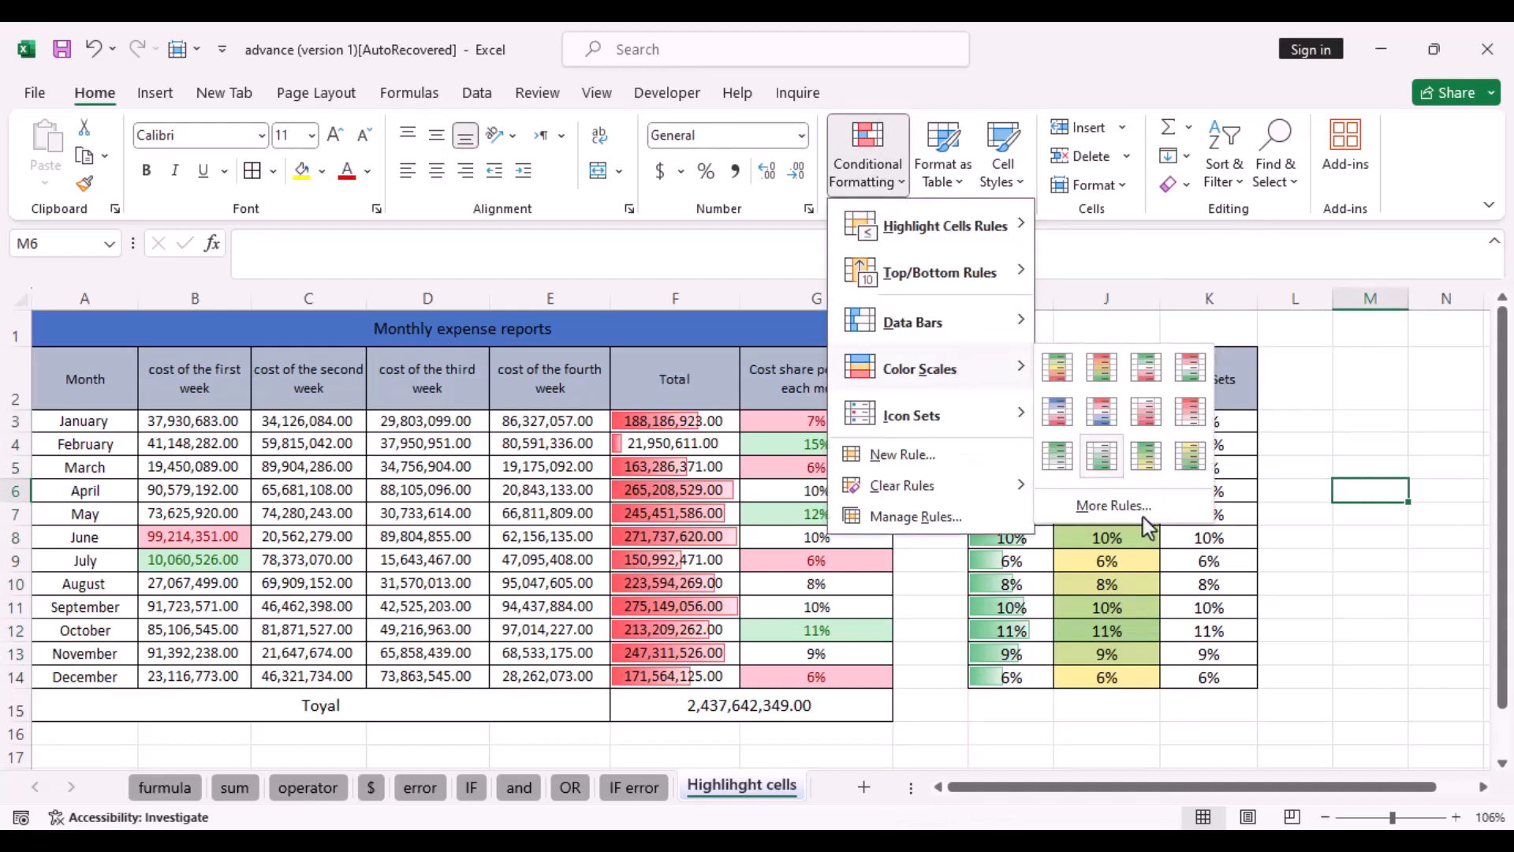
pyautogui.click(1113, 507)
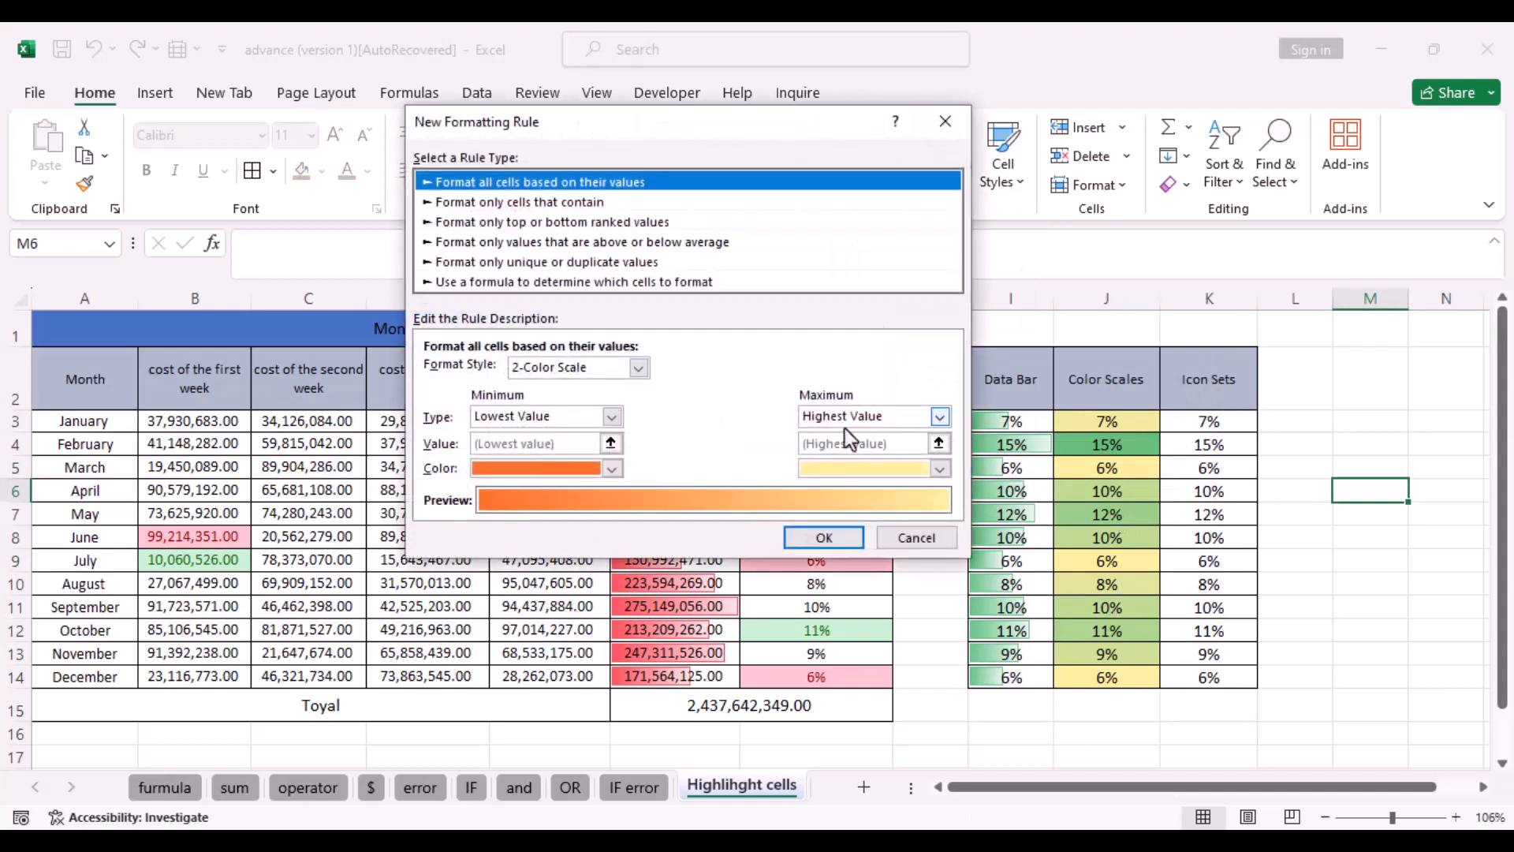
pyautogui.click(947, 122)
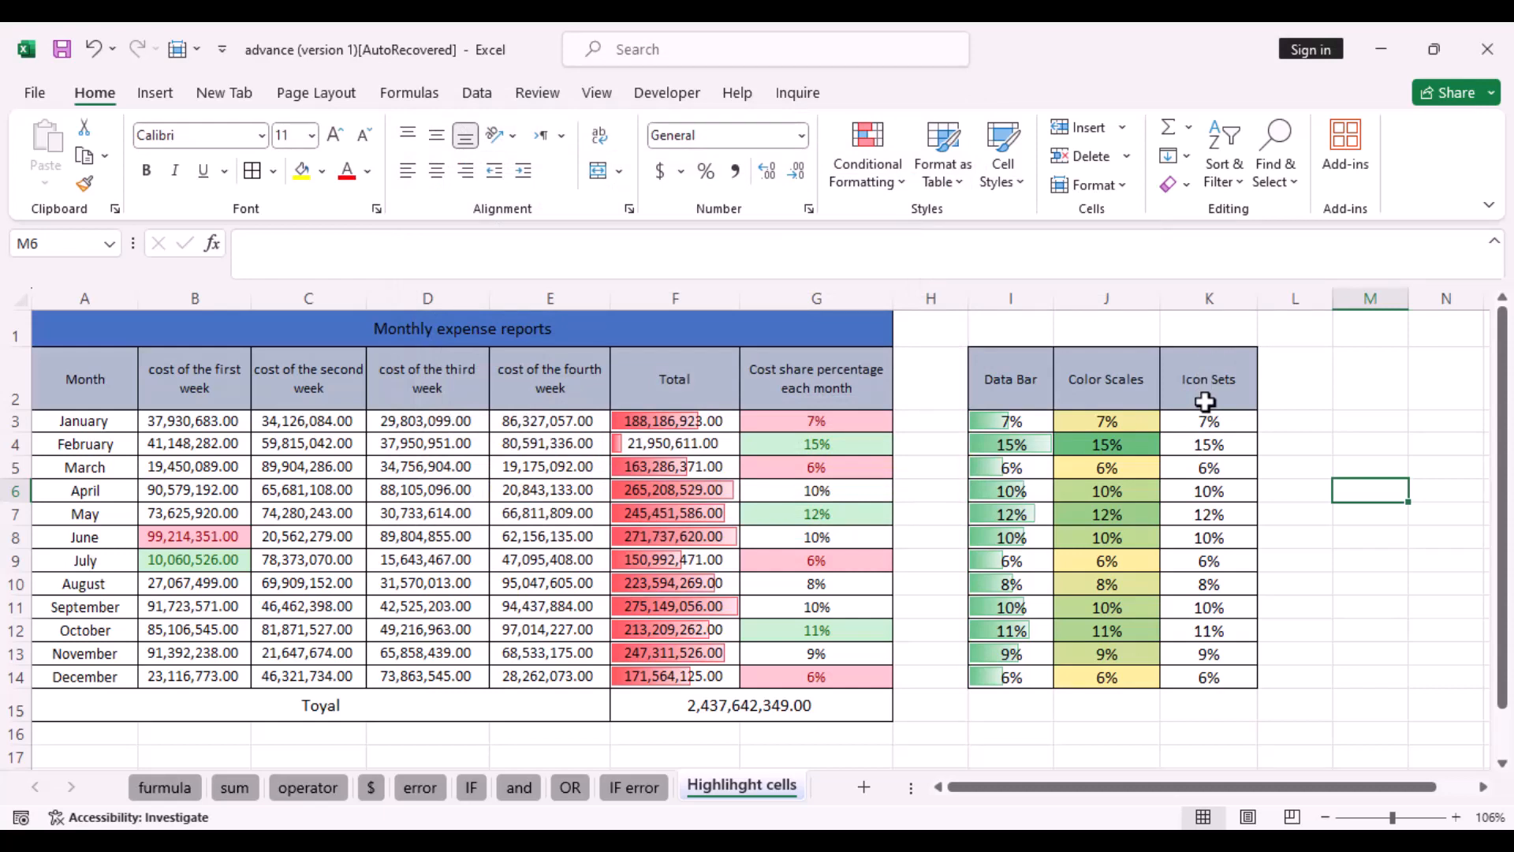
# Apply the colored three-arrow directional icon set to the Icon Sets percentages in K3:K14.
pyautogui.moveTo(1195, 426); pyautogui.dragTo(1225, 679)
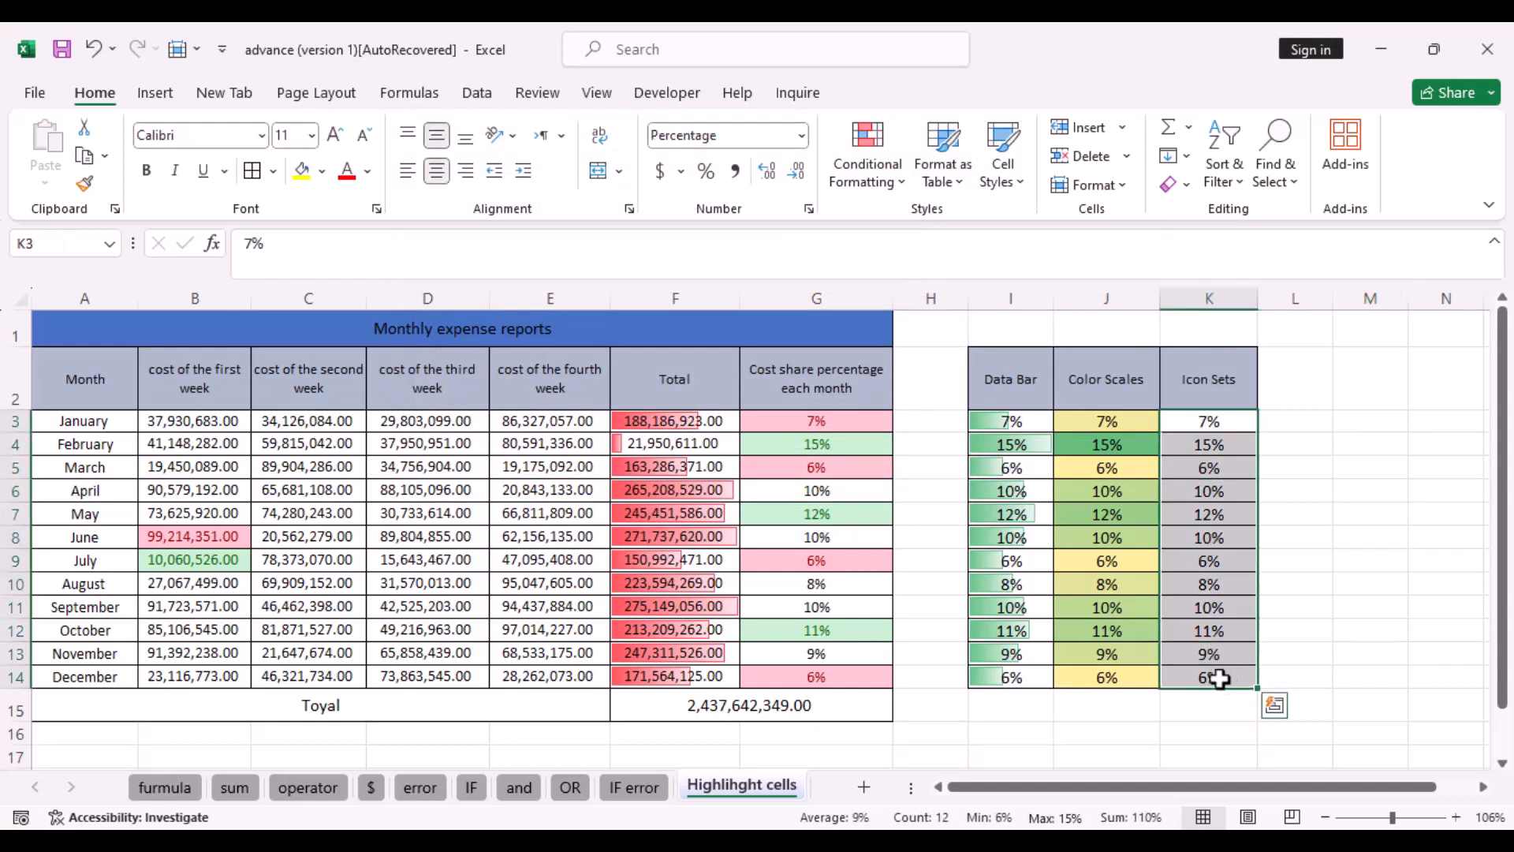
pyautogui.click(901, 186)
pyautogui.moveTo(920, 415)
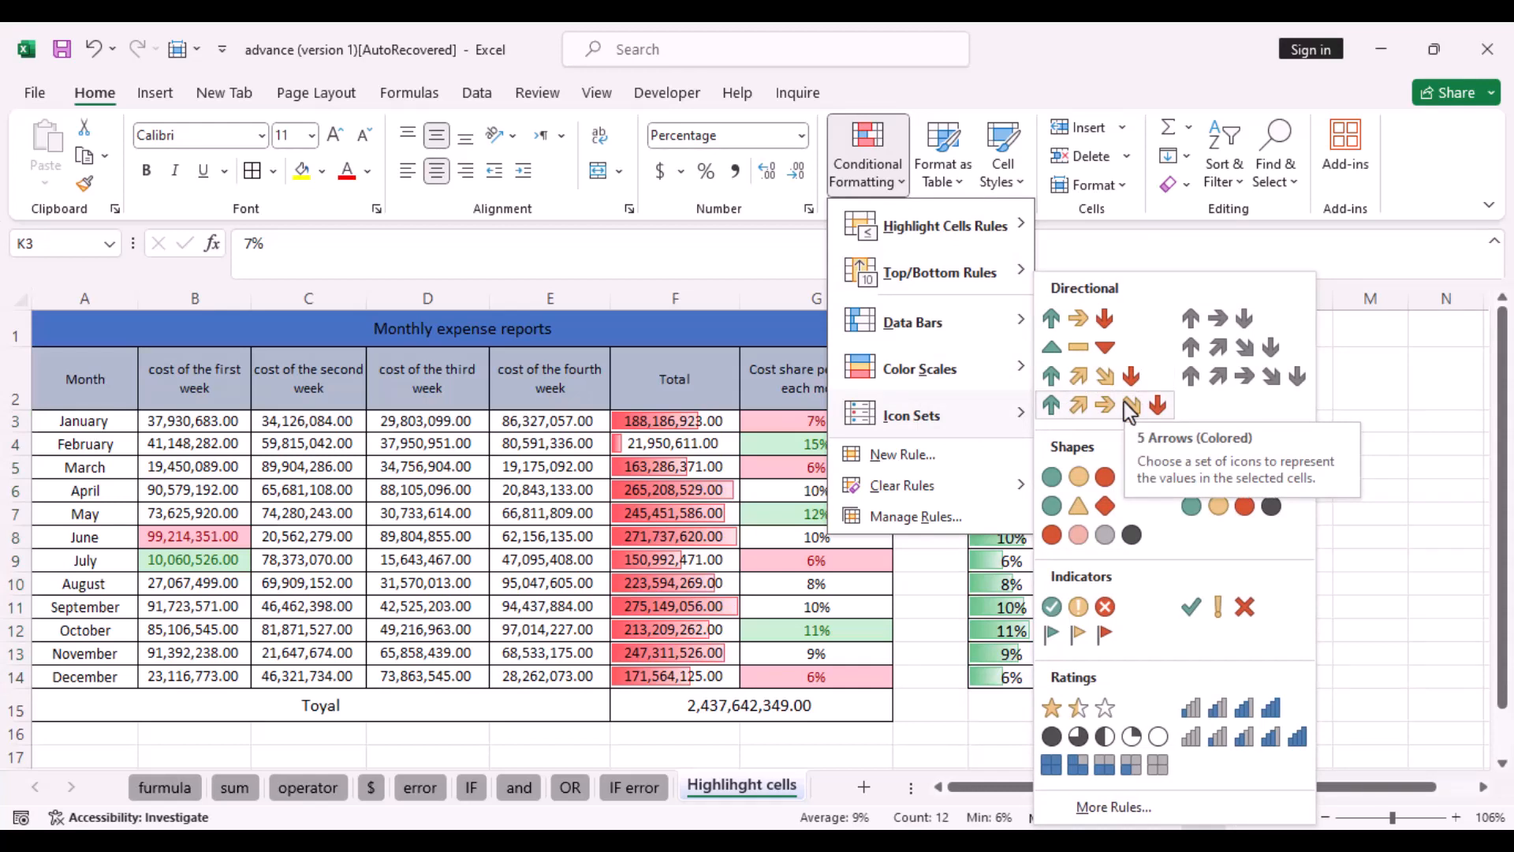
pyautogui.click(1103, 324)
pyautogui.click(1357, 507)
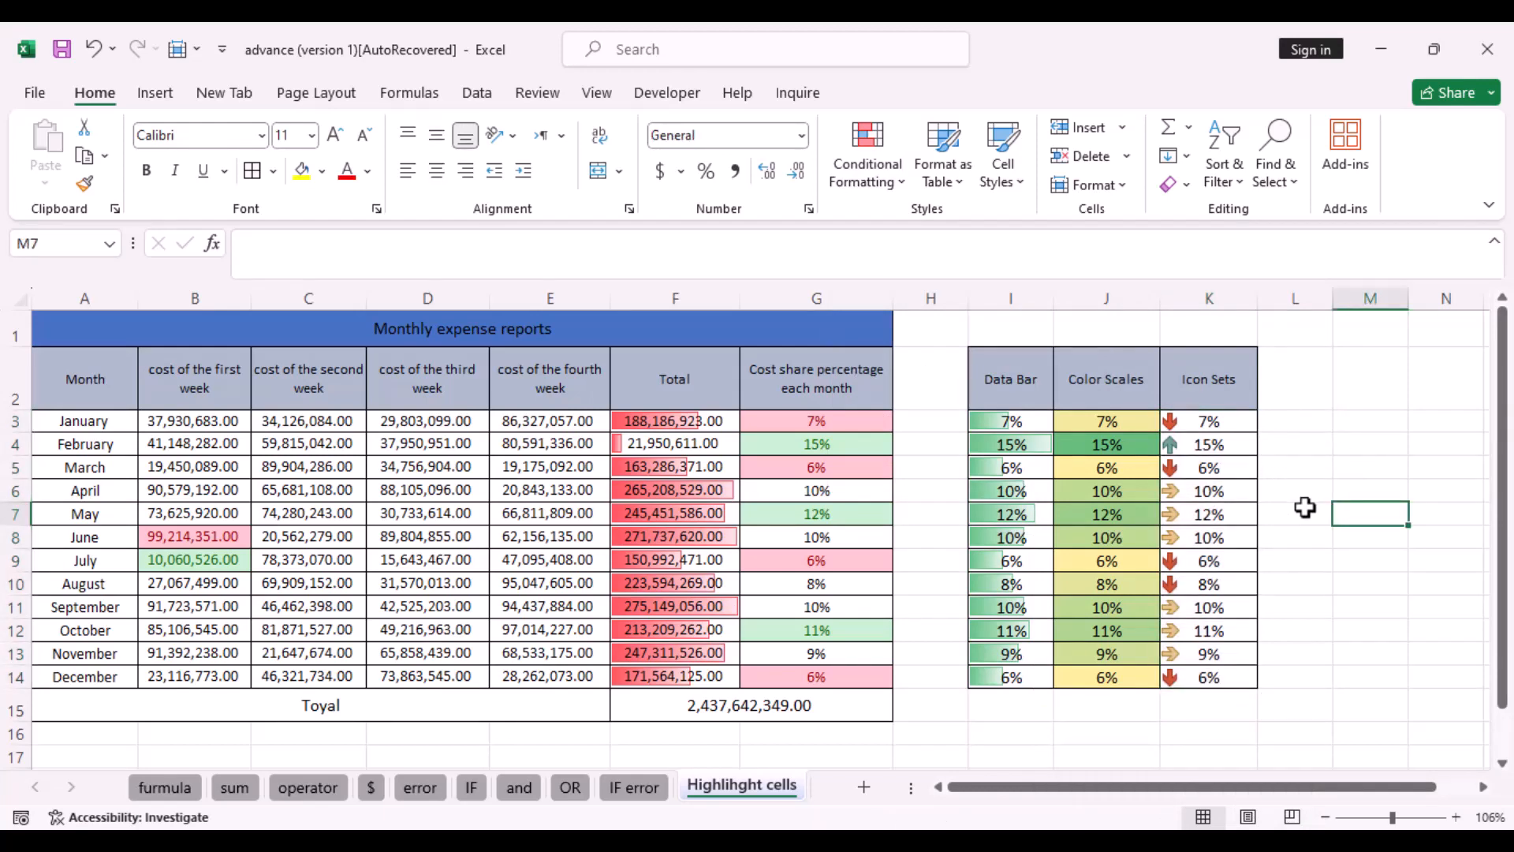
# Examine the custom icon set rule options, including icon style and value thresholds, without creating a rule.
pyautogui.click(902, 186)
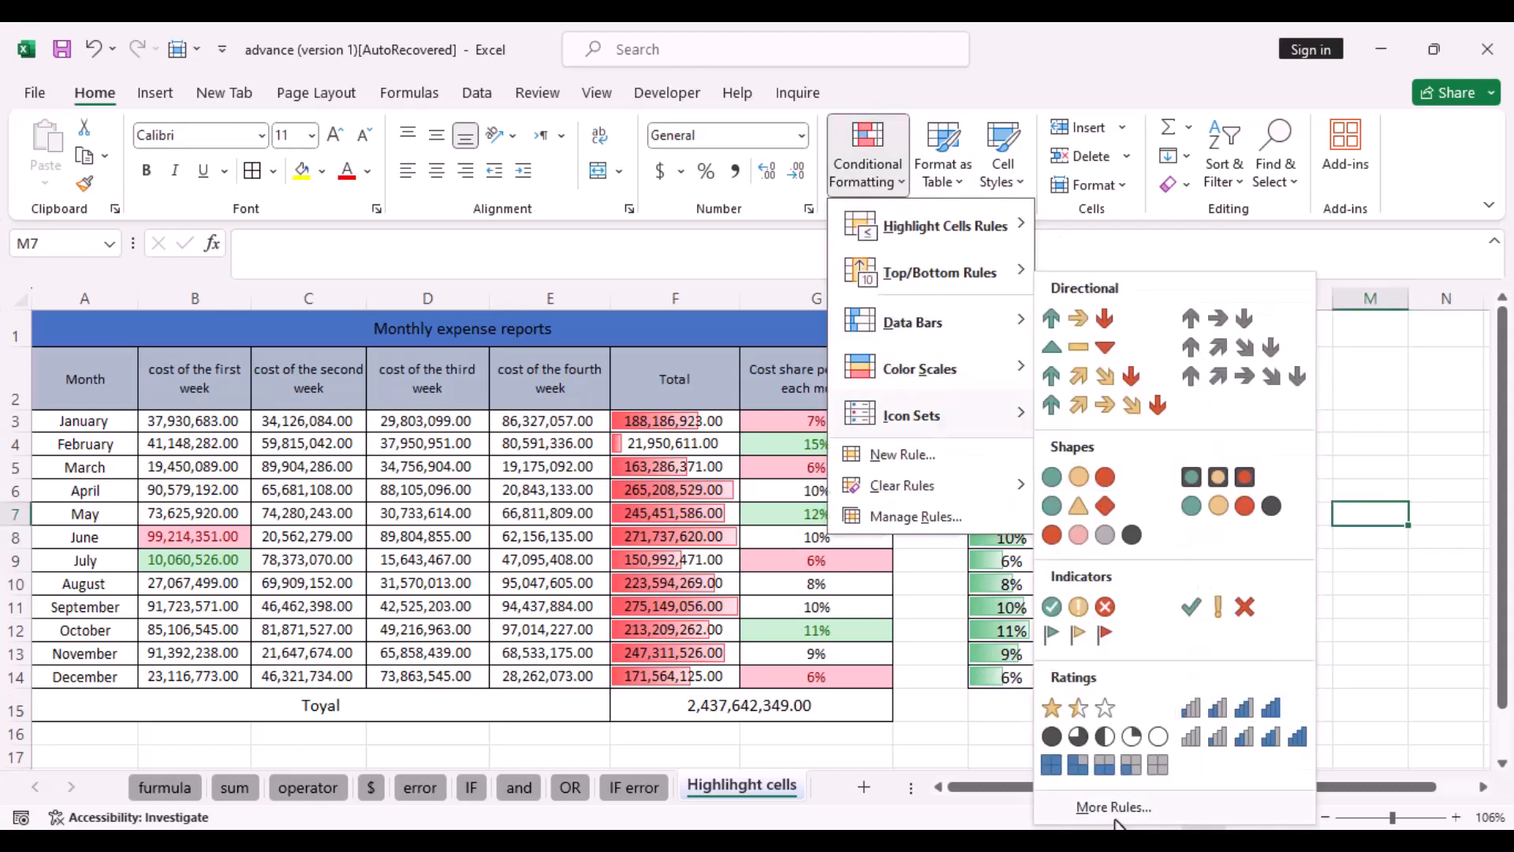
pyautogui.click(1114, 813)
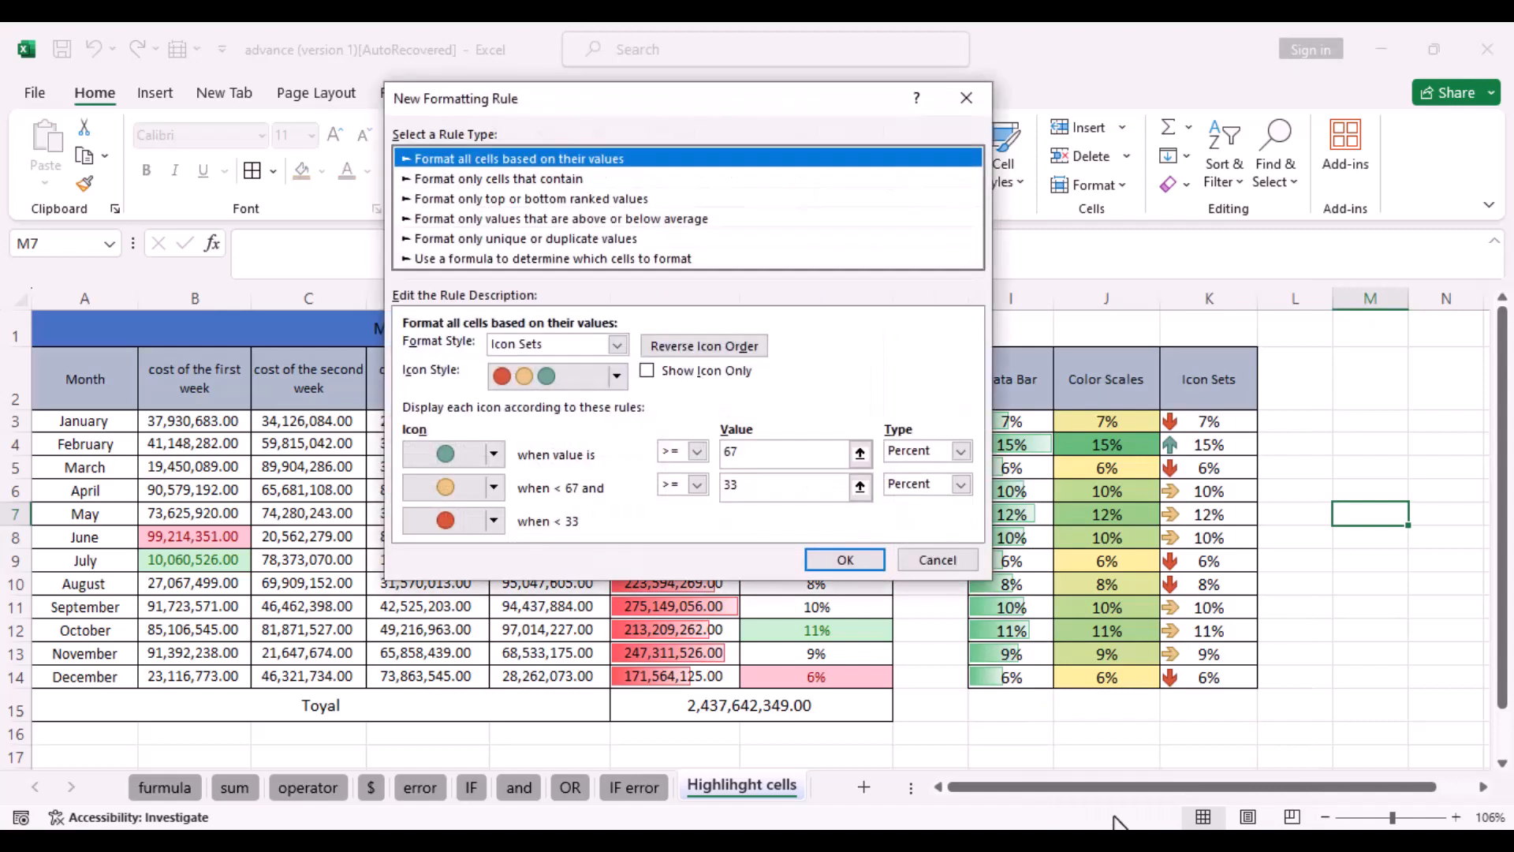
pyautogui.click(970, 100)
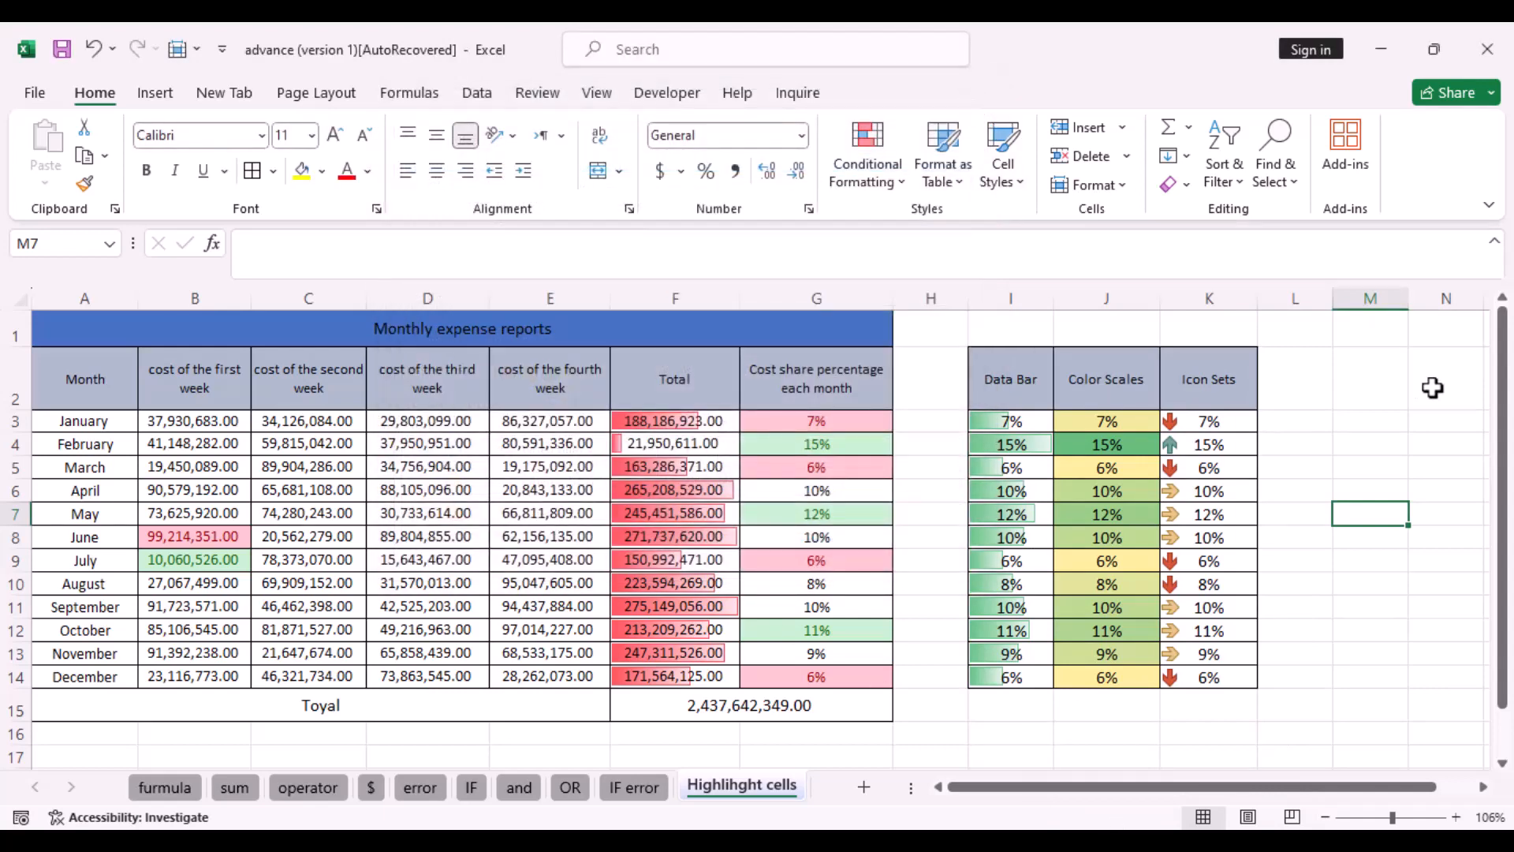